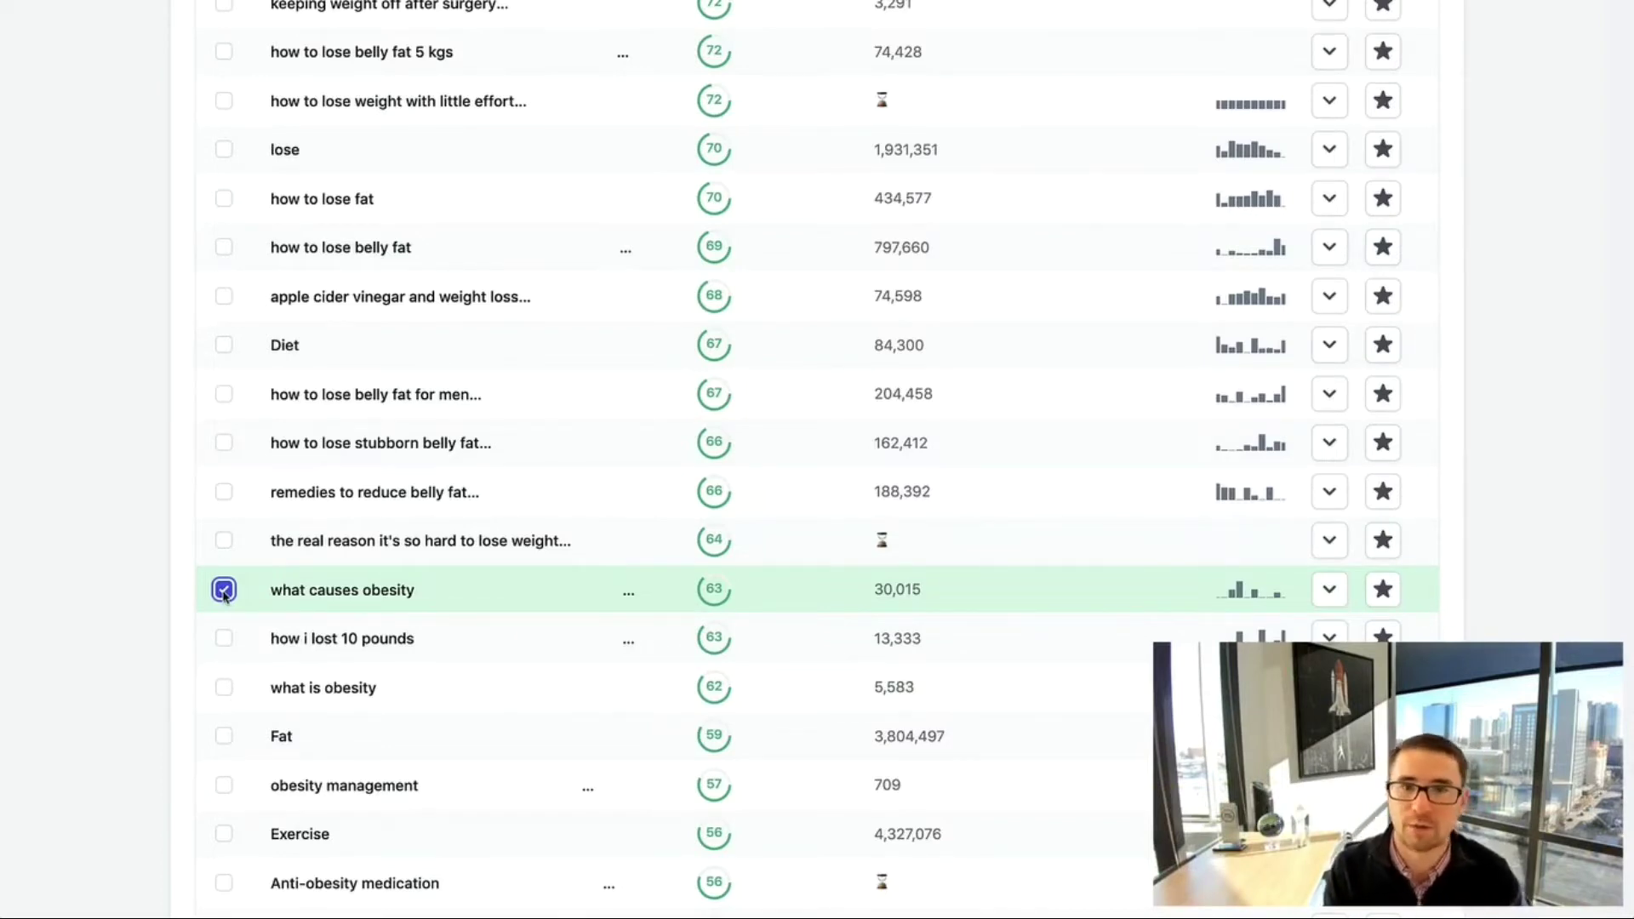
{"action": "left_click", "coordinate": [224, 590]}
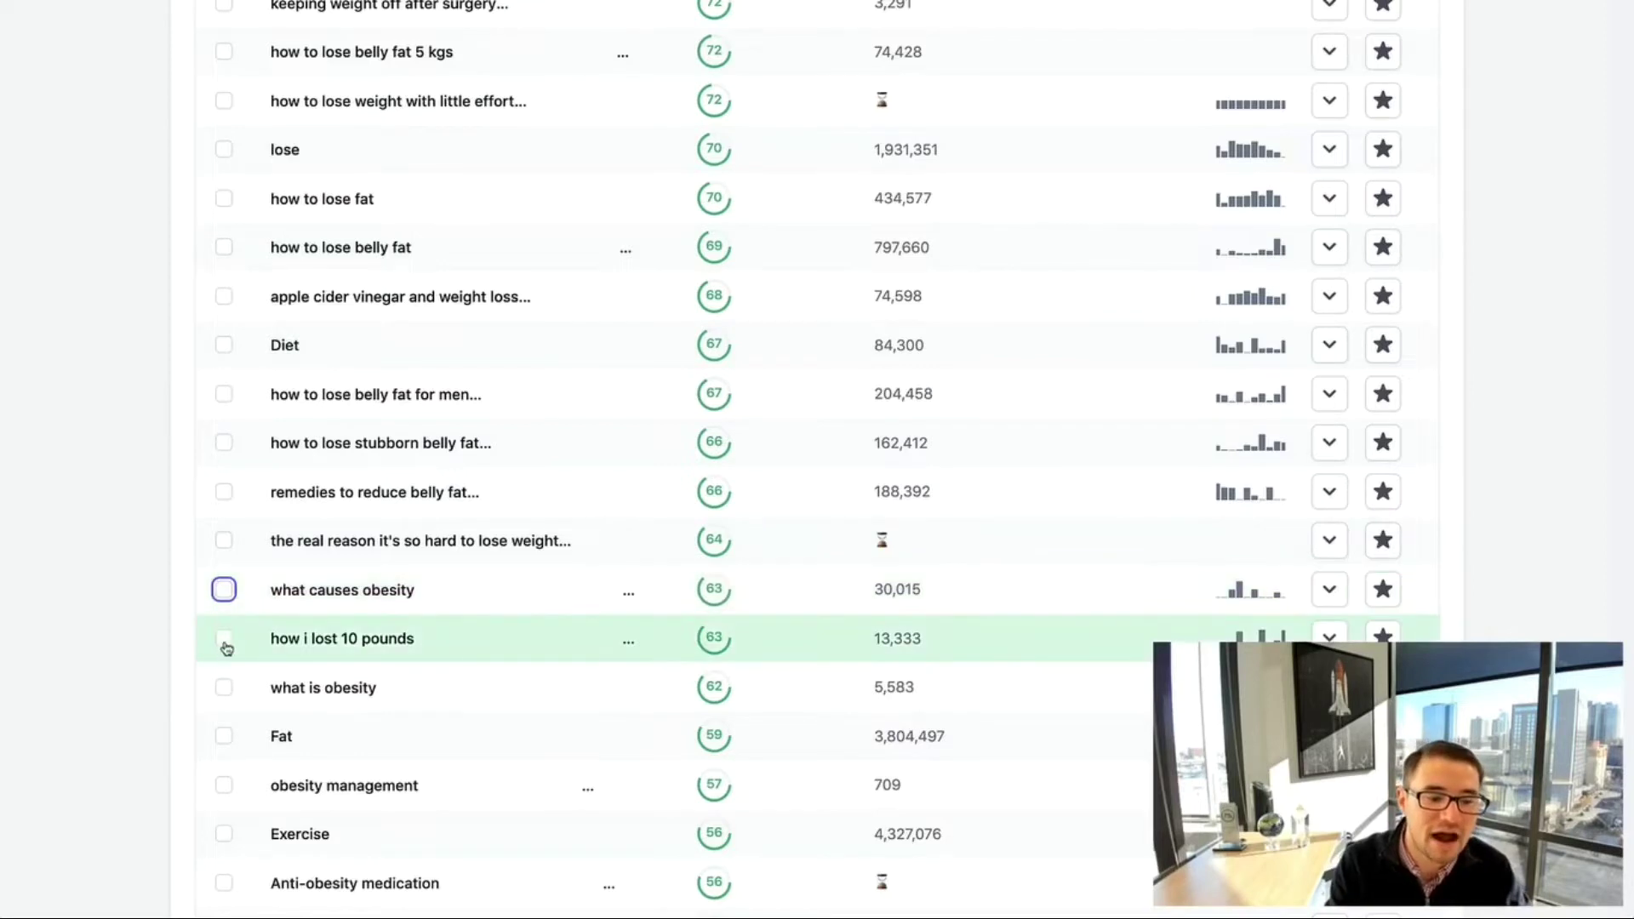
{"action": "scroll", "coordinate": [226, 660], "scroll_direction": "down", "scroll_amount": 1}
{"action": "left_click", "coordinate": [224, 650]}
{"action": "left_click", "coordinate": [224, 502]}
{"action": "left_click", "coordinate": [224, 648]}
{"action": "left_click", "coordinate": [224, 503]}
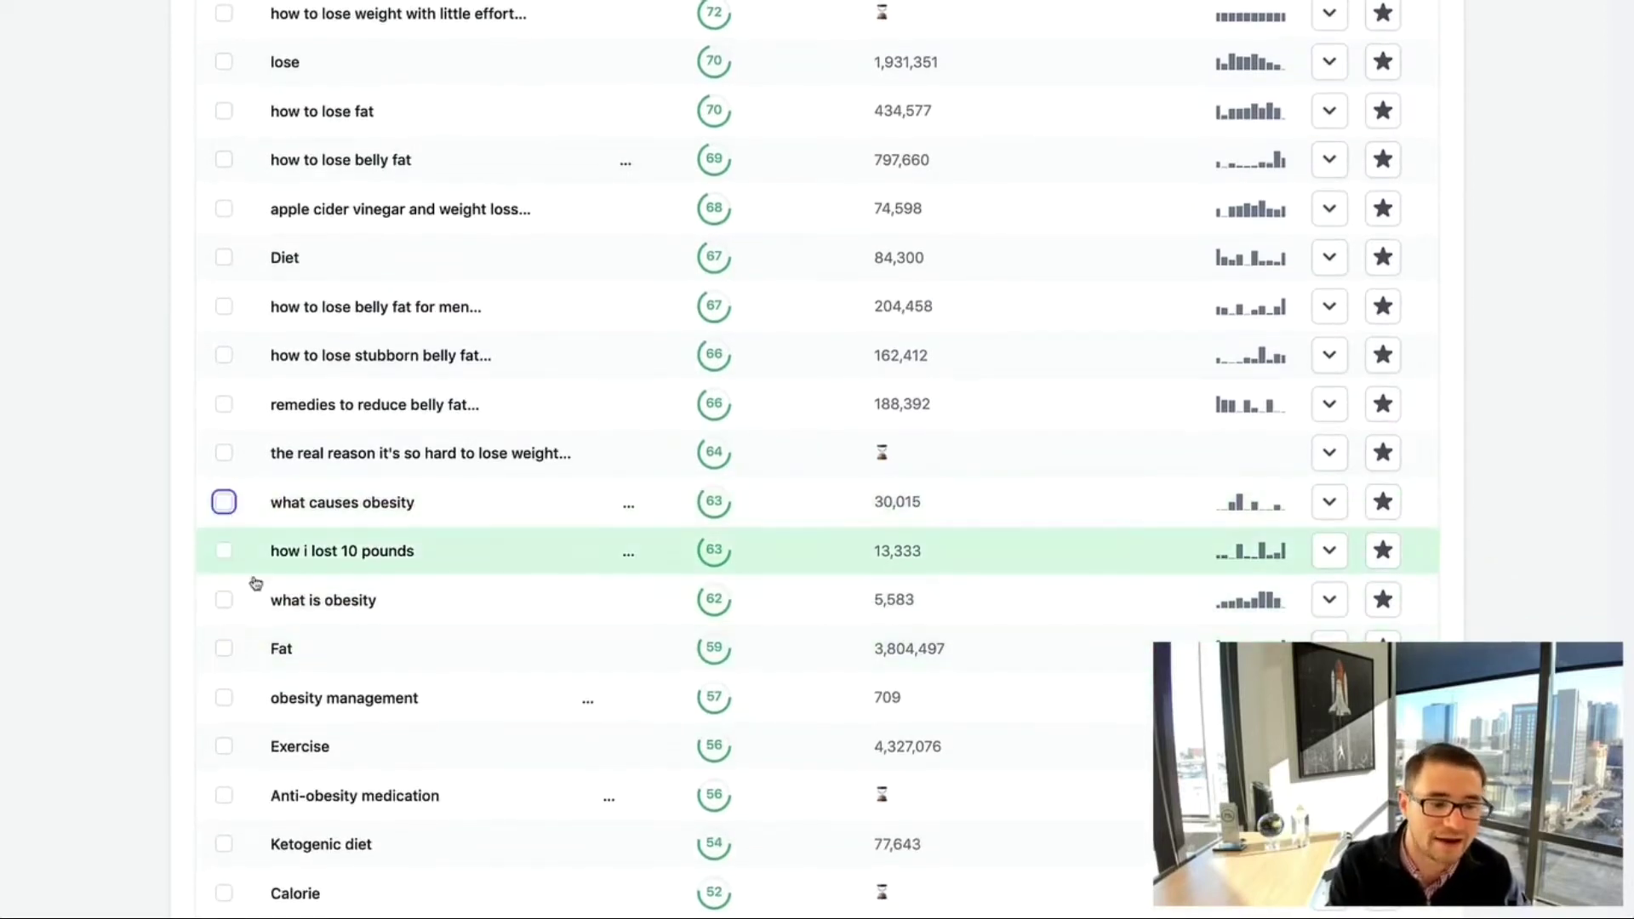
{"action": "scroll", "coordinate": [227, 792], "scroll_direction": "down", "scroll_amount": 1}
{"action": "left_click", "coordinate": [223, 754]}
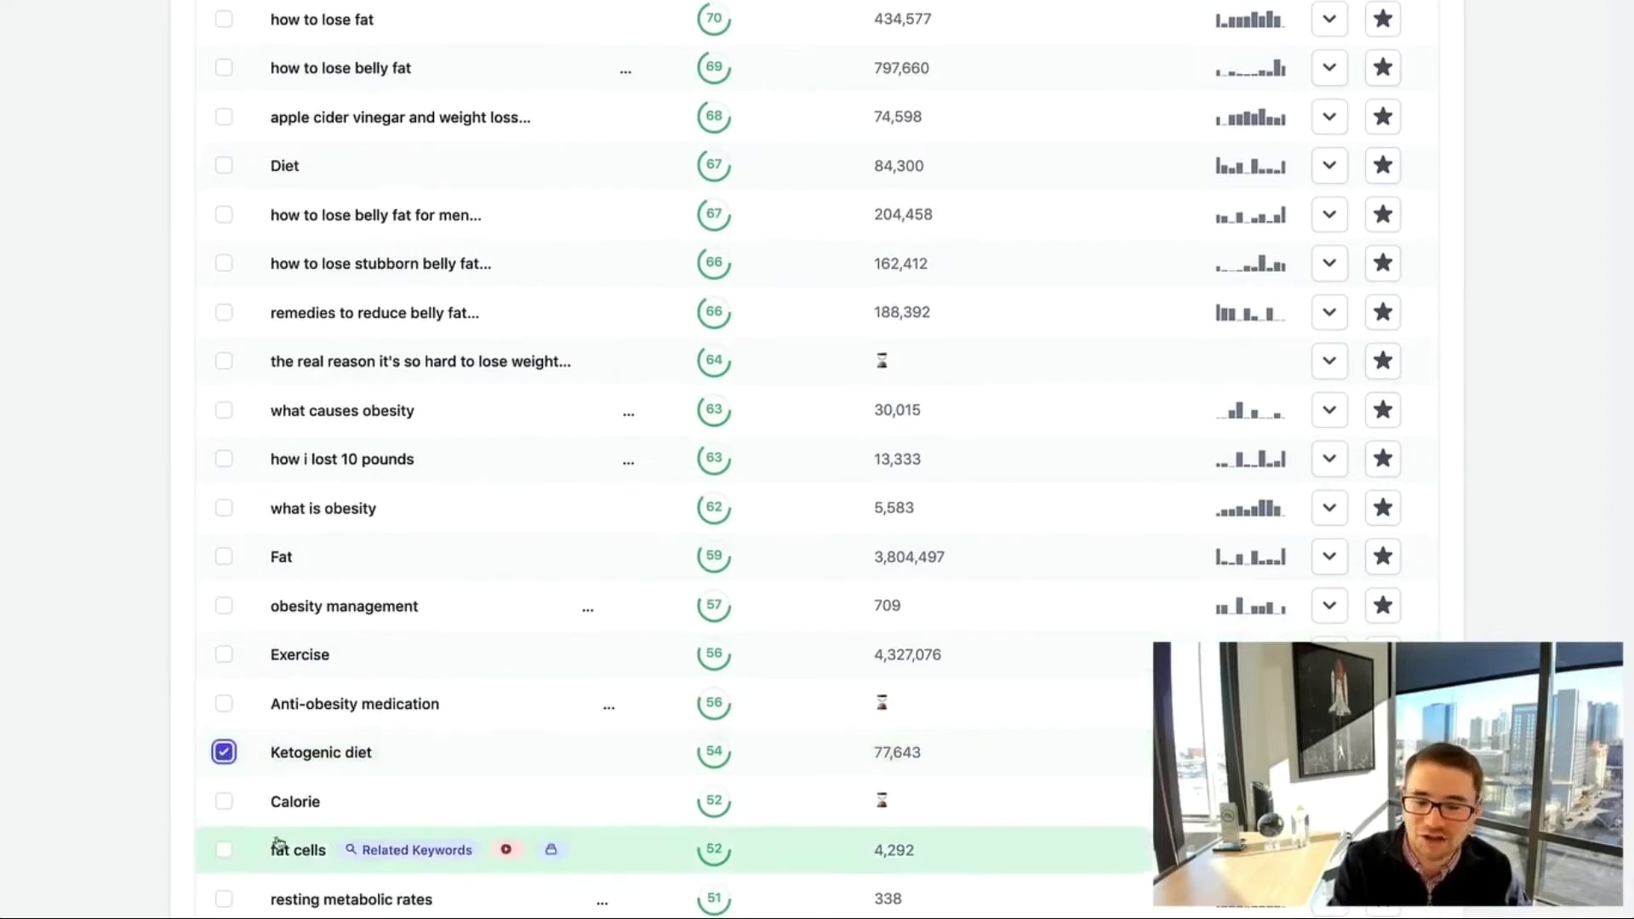
{"action": "left_click", "coordinate": [223, 754]}
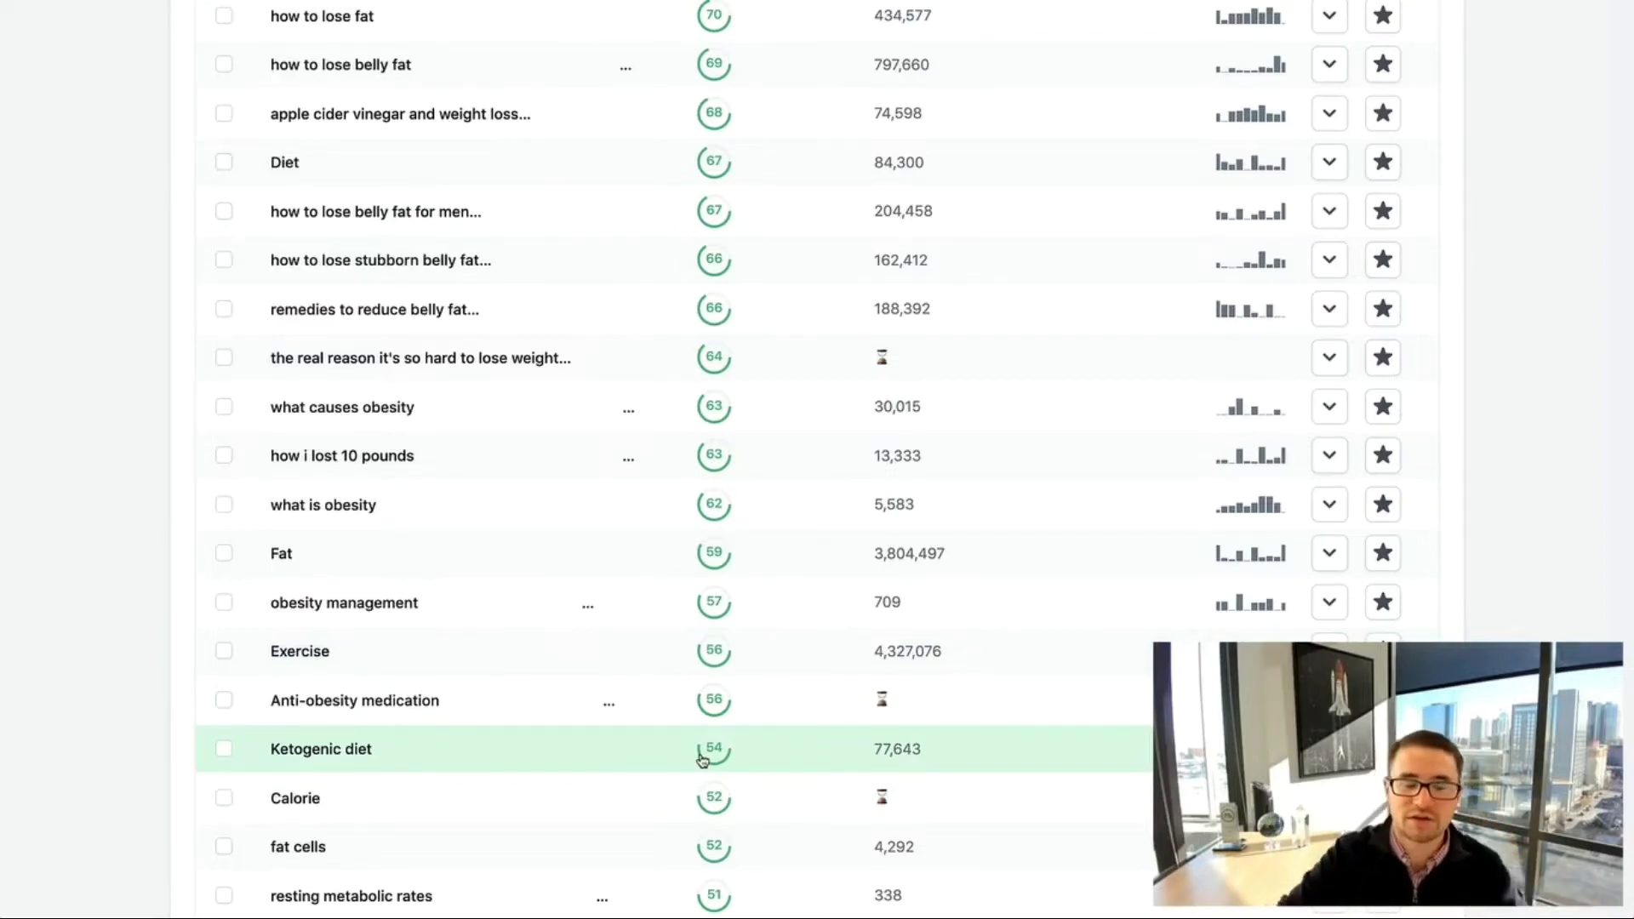
Look through the rest of the suggested keywords and the "weight loss" keyword list with its search volume trend chart
{"action": "scroll", "coordinate": [725, 758], "scroll_direction": "down", "scroll_amount": 20}
{"action": "scroll", "coordinate": [725, 758], "scroll_direction": "down", "scroll_amount": 10}
{"action": "scroll", "coordinate": [732, 759], "scroll_direction": "up", "scroll_amount": 20}
{"action": "scroll", "coordinate": [732, 759], "scroll_direction": "down", "scroll_amount": 5}
{"action": "scroll", "coordinate": [733, 759], "scroll_direction": "up", "scroll_amount": 20}
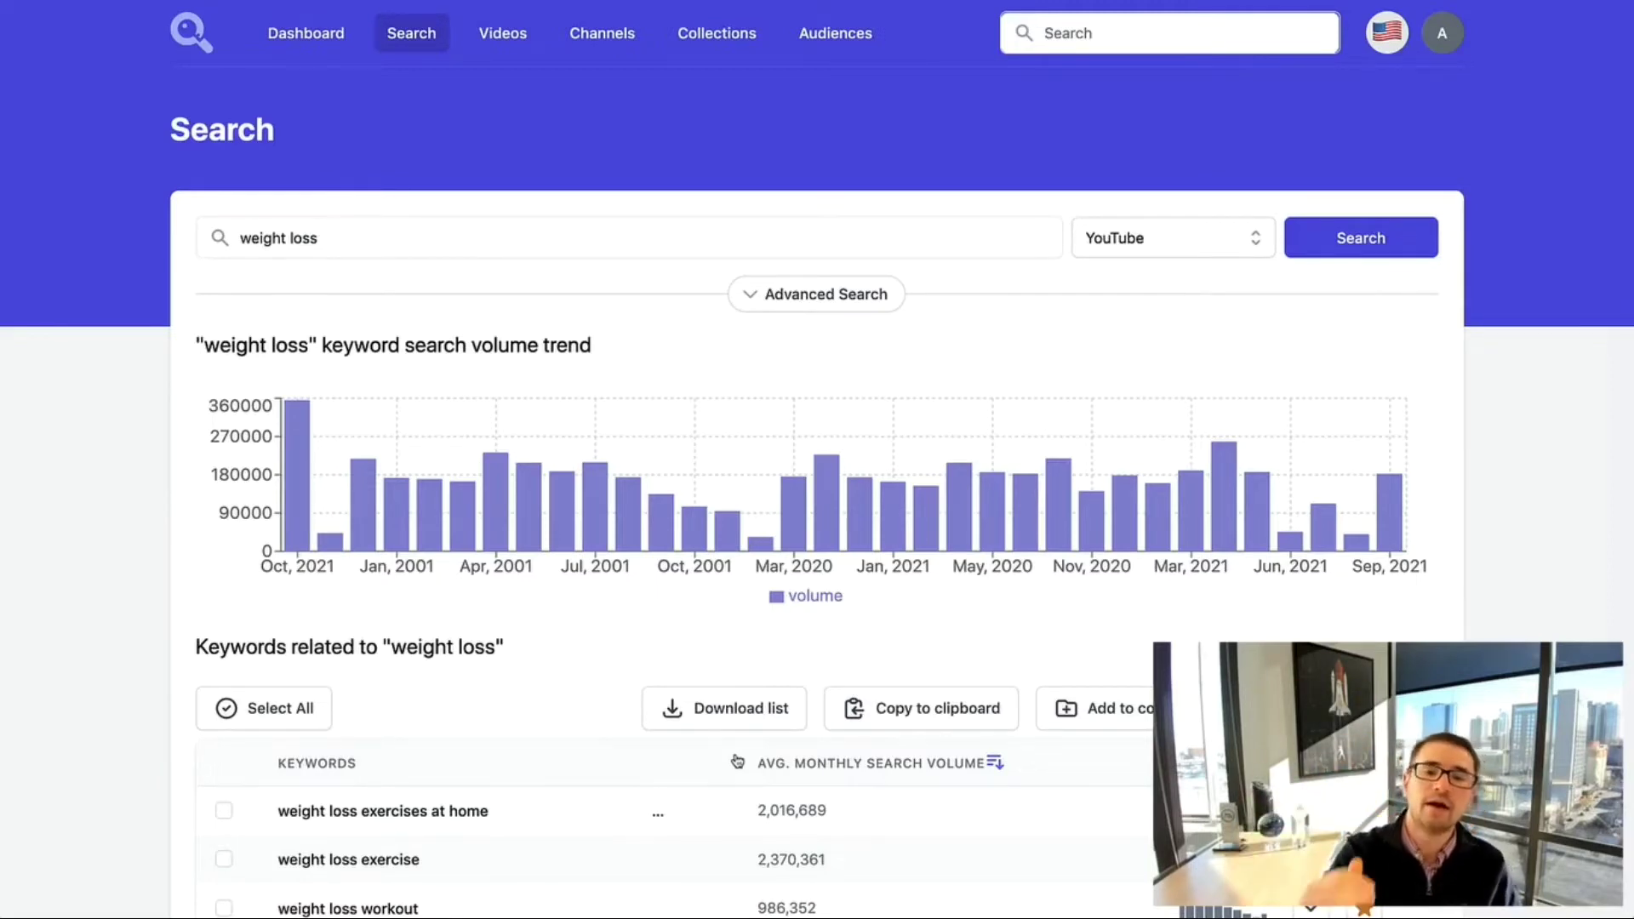
{"action": "scroll", "coordinate": [737, 760], "scroll_direction": "down", "scroll_amount": 20}
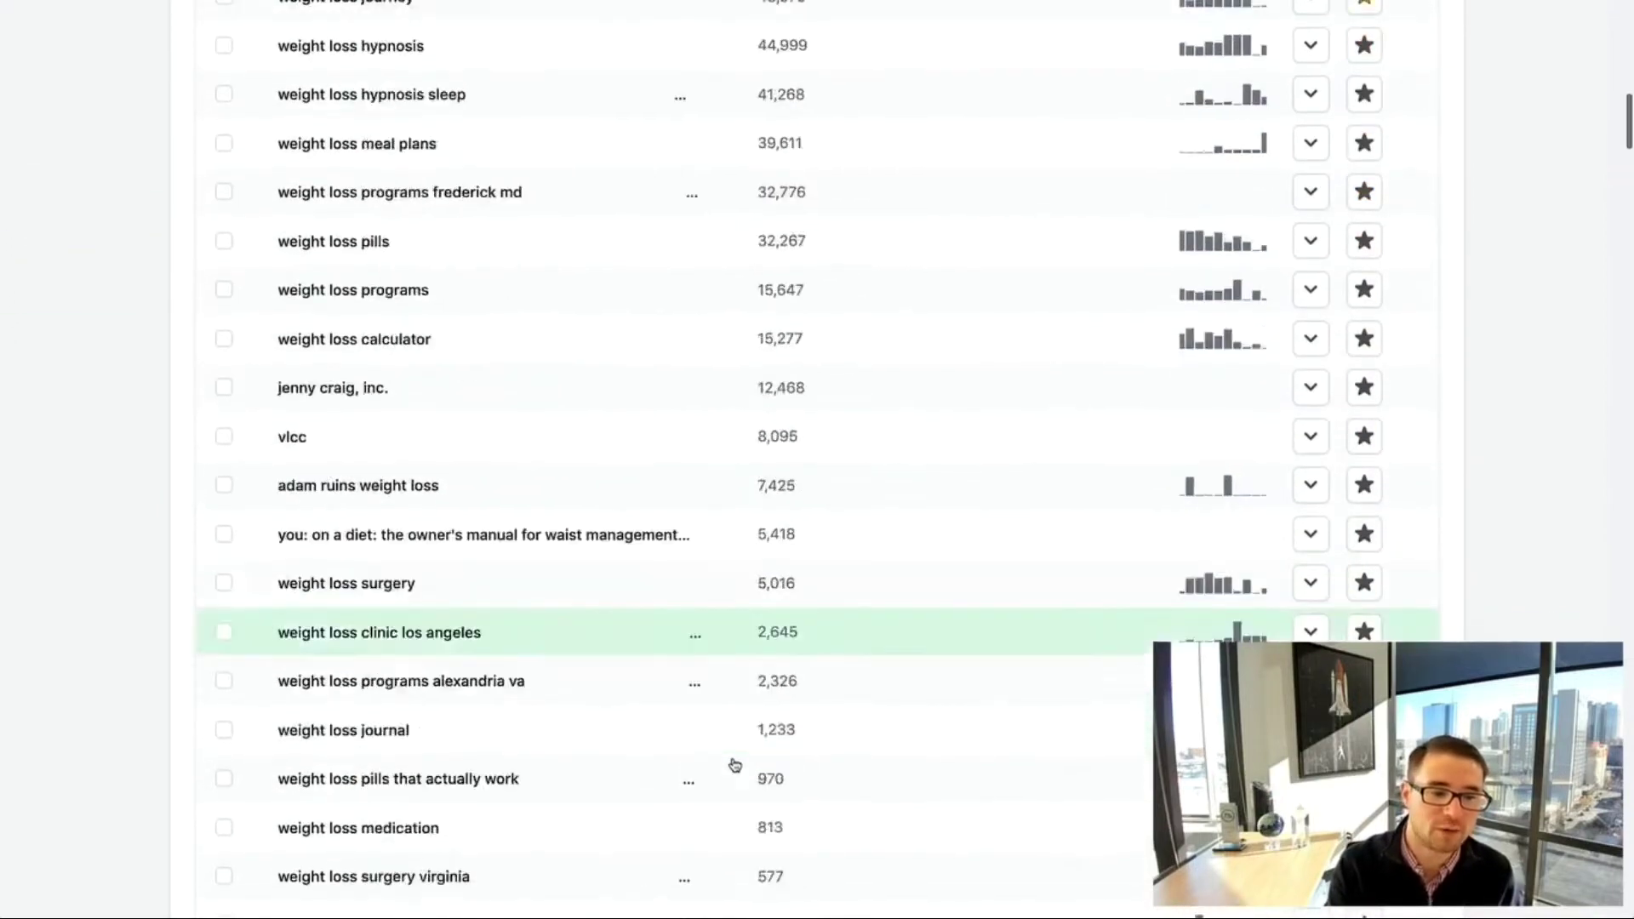
{"action": "scroll", "coordinate": [734, 766], "scroll_direction": "up", "scroll_amount": 20}
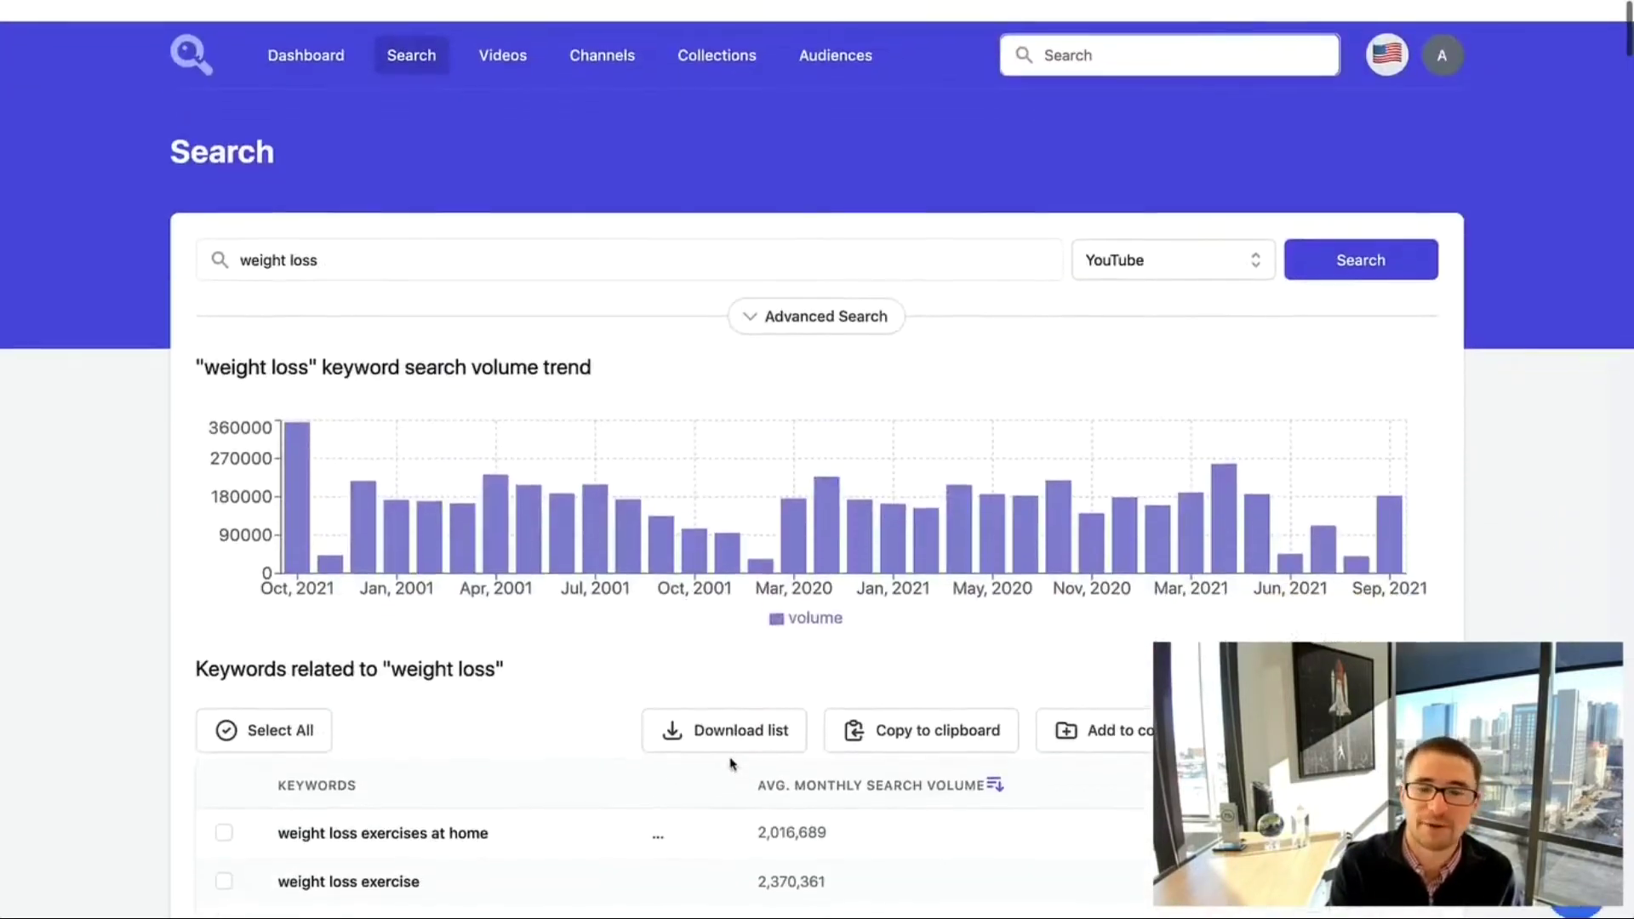
Select the keyword "weight loss exercises at home" in the list of keywords related to "weight loss"
{"action": "scroll", "coordinate": [732, 764], "scroll_direction": "down", "scroll_amount": 5}
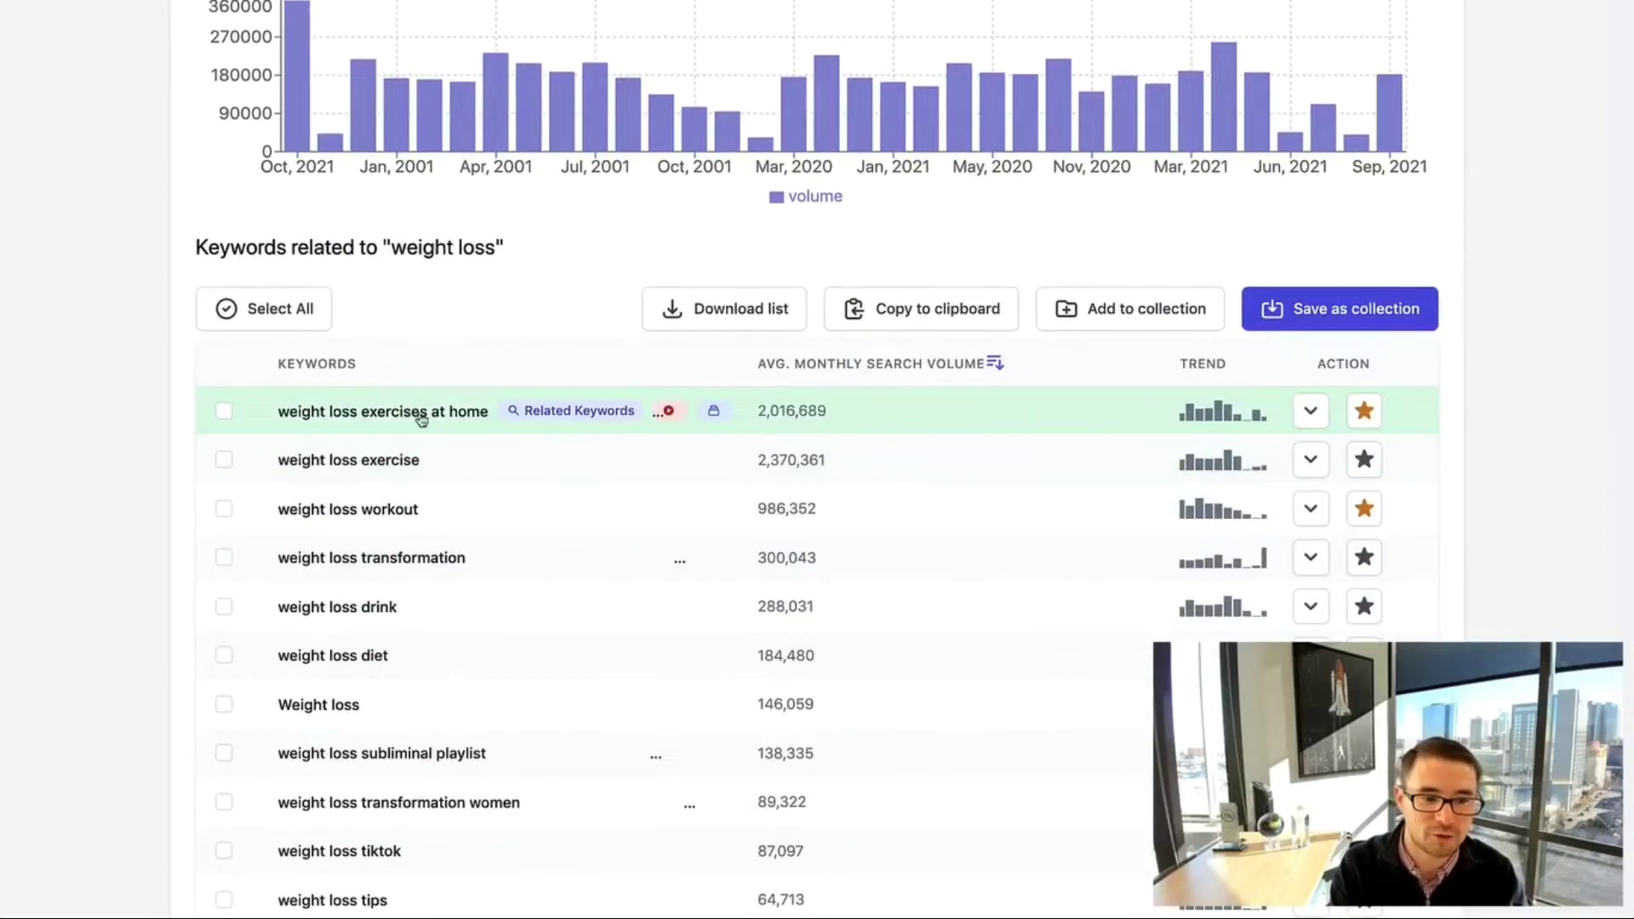
{"action": "scroll", "coordinate": [451, 425], "scroll_direction": "down", "scroll_amount": 1}
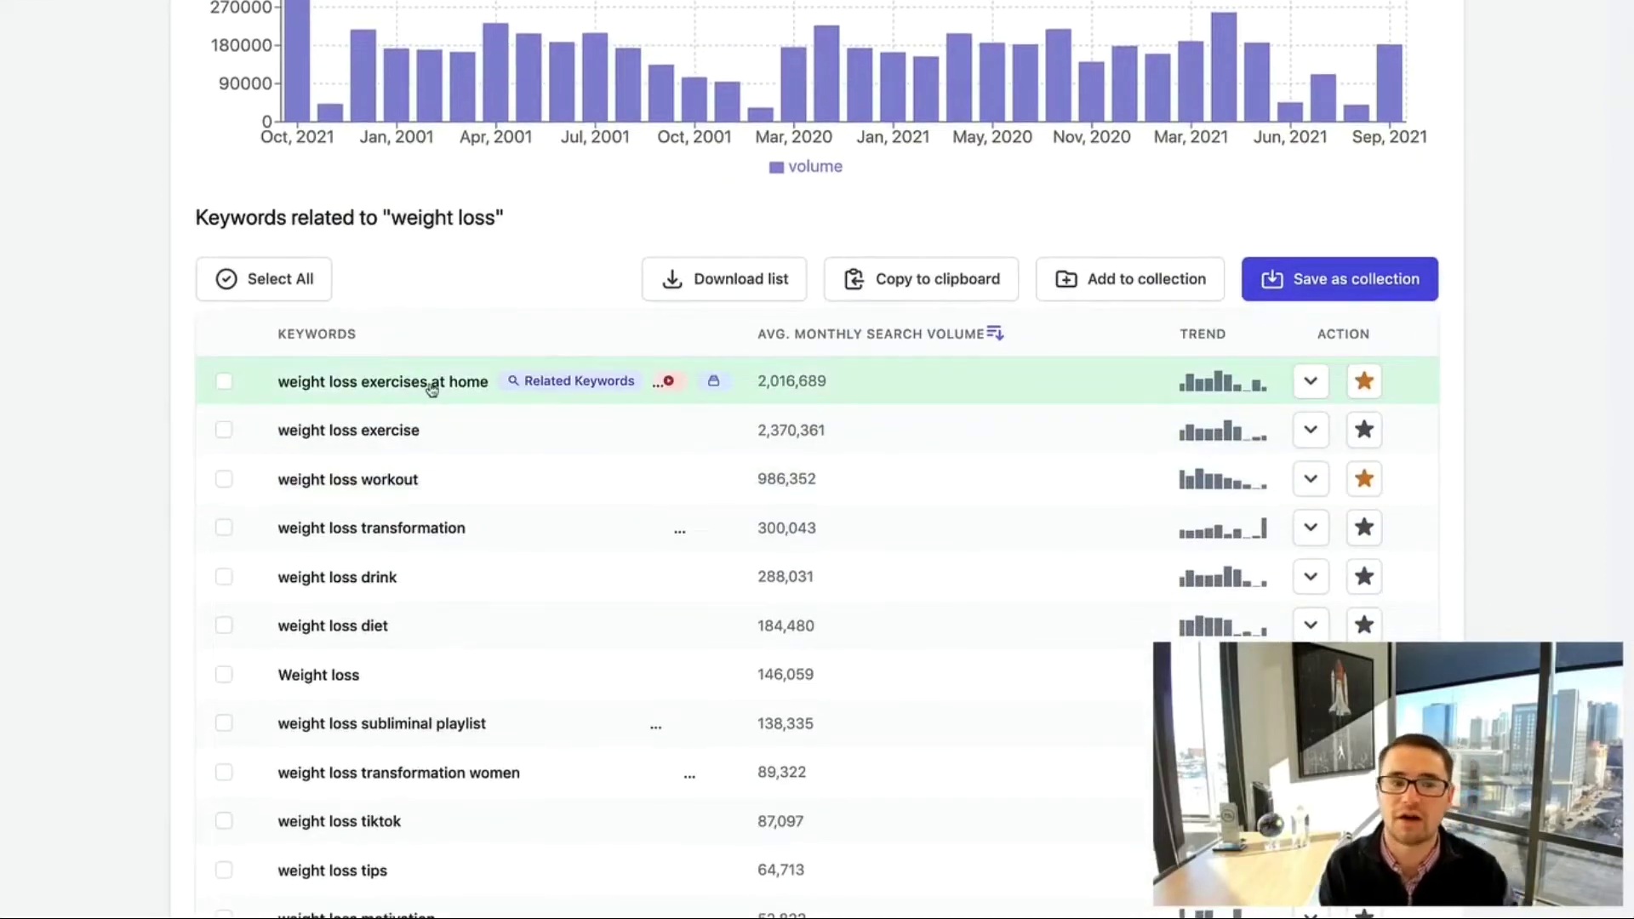
{"action": "left_click", "coordinate": [432, 389]}
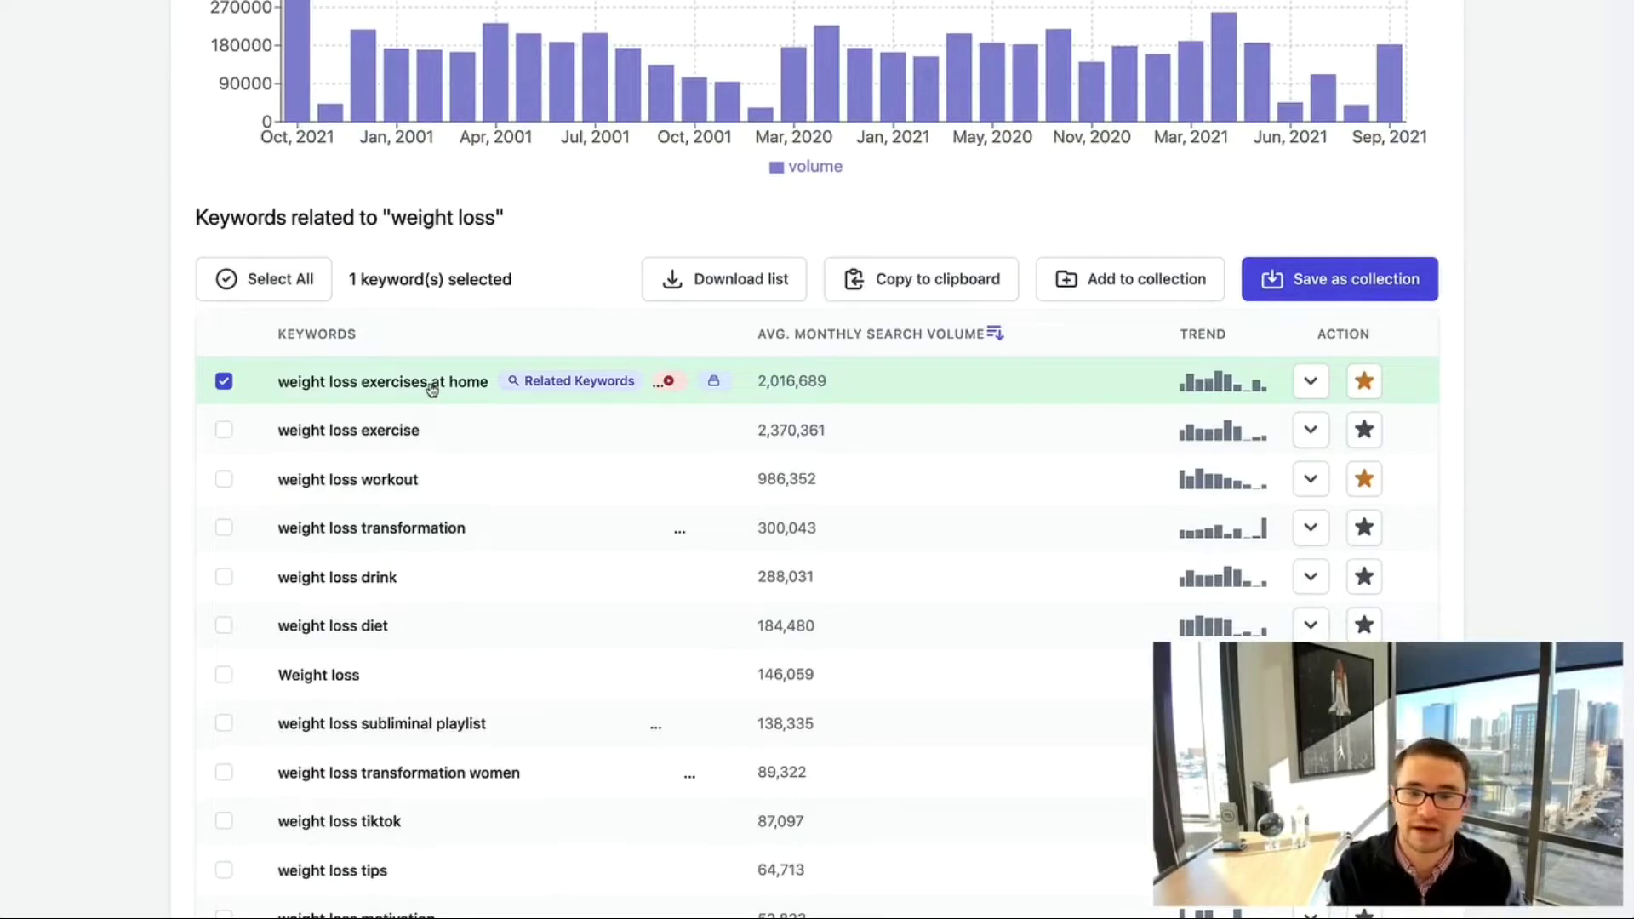
Expand "weight loss exercises at home" to inspect its monthly search volume chart and follow-up search options, and collapse it again
{"action": "left_click", "coordinate": [1313, 383]}
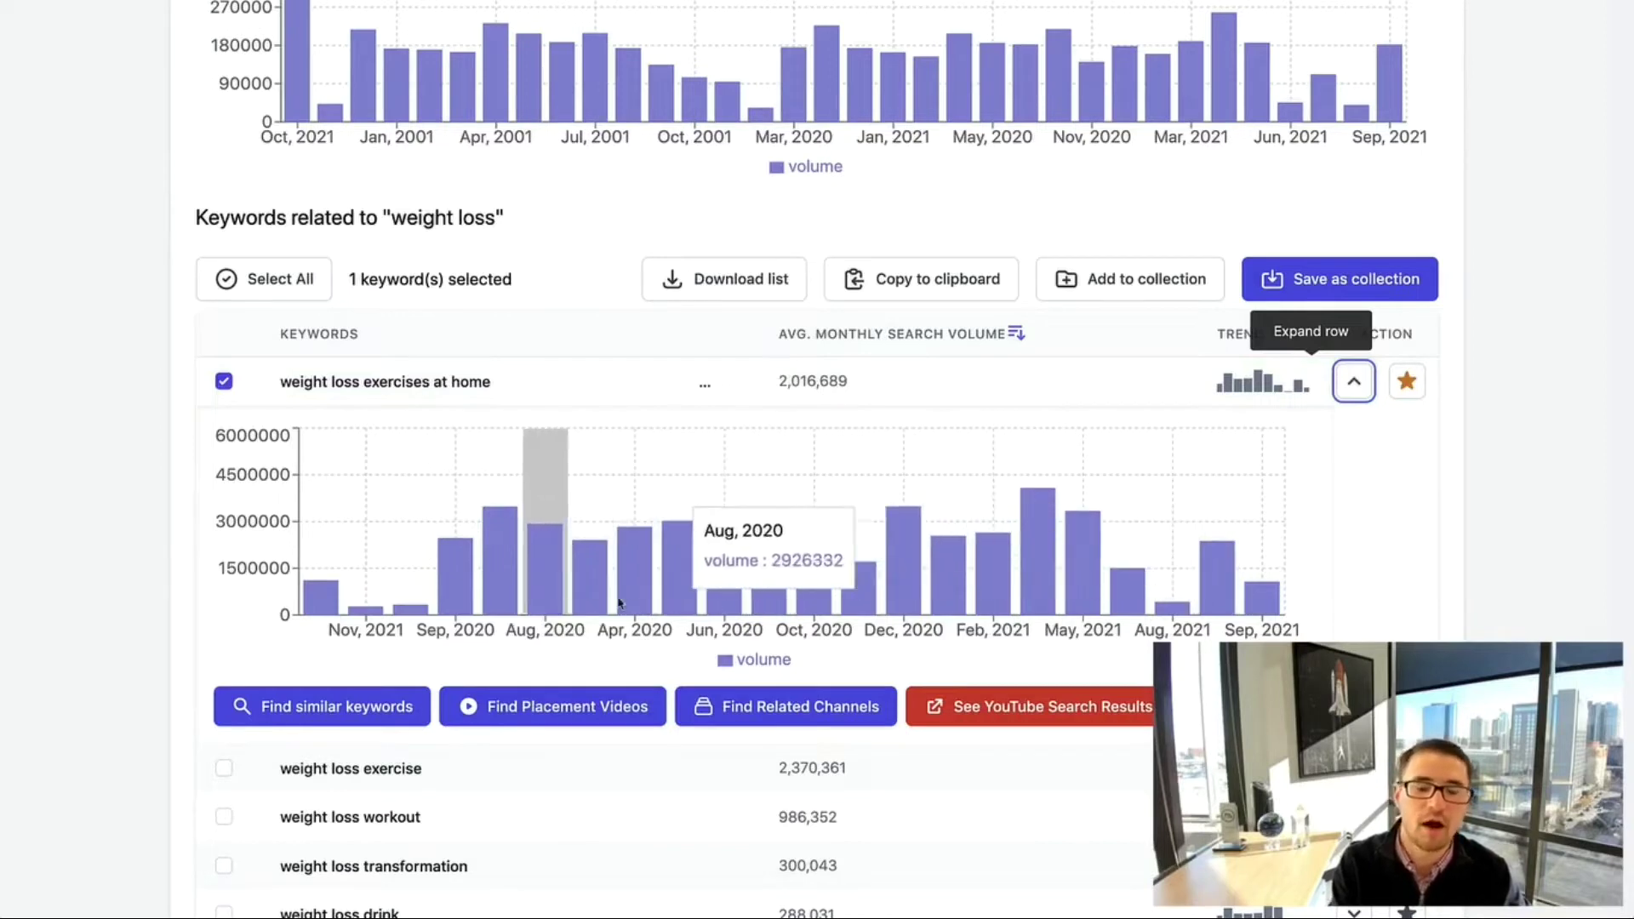
{"action": "scroll", "coordinate": [1064, 493], "scroll_direction": "down", "scroll_amount": 1}
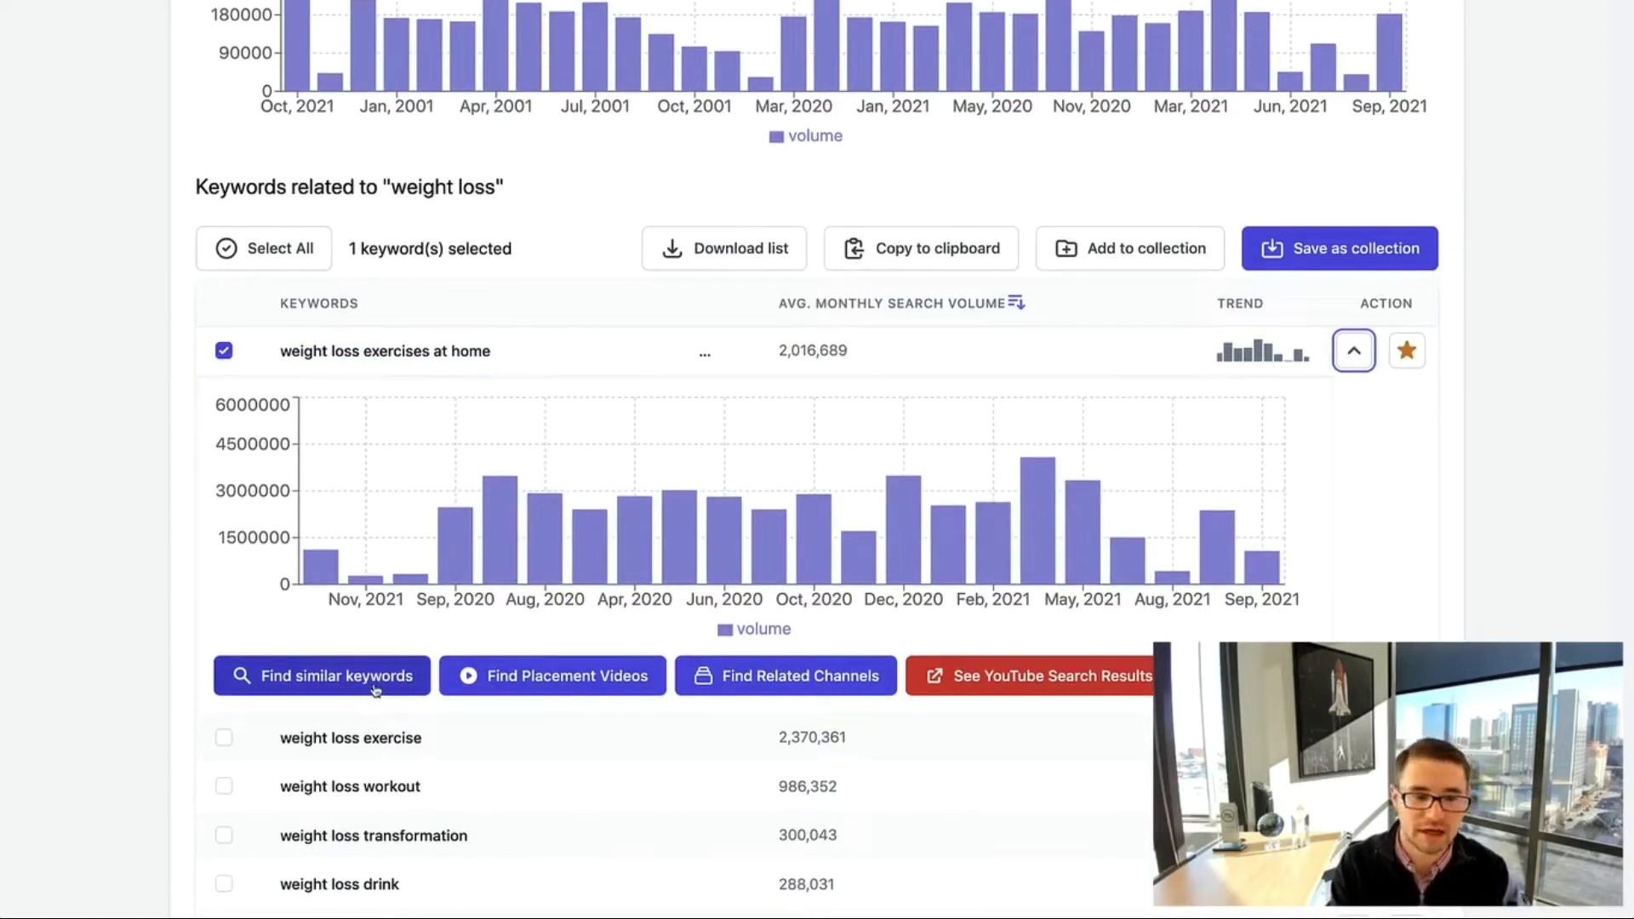
{"action": "left_click", "coordinate": [784, 438]}
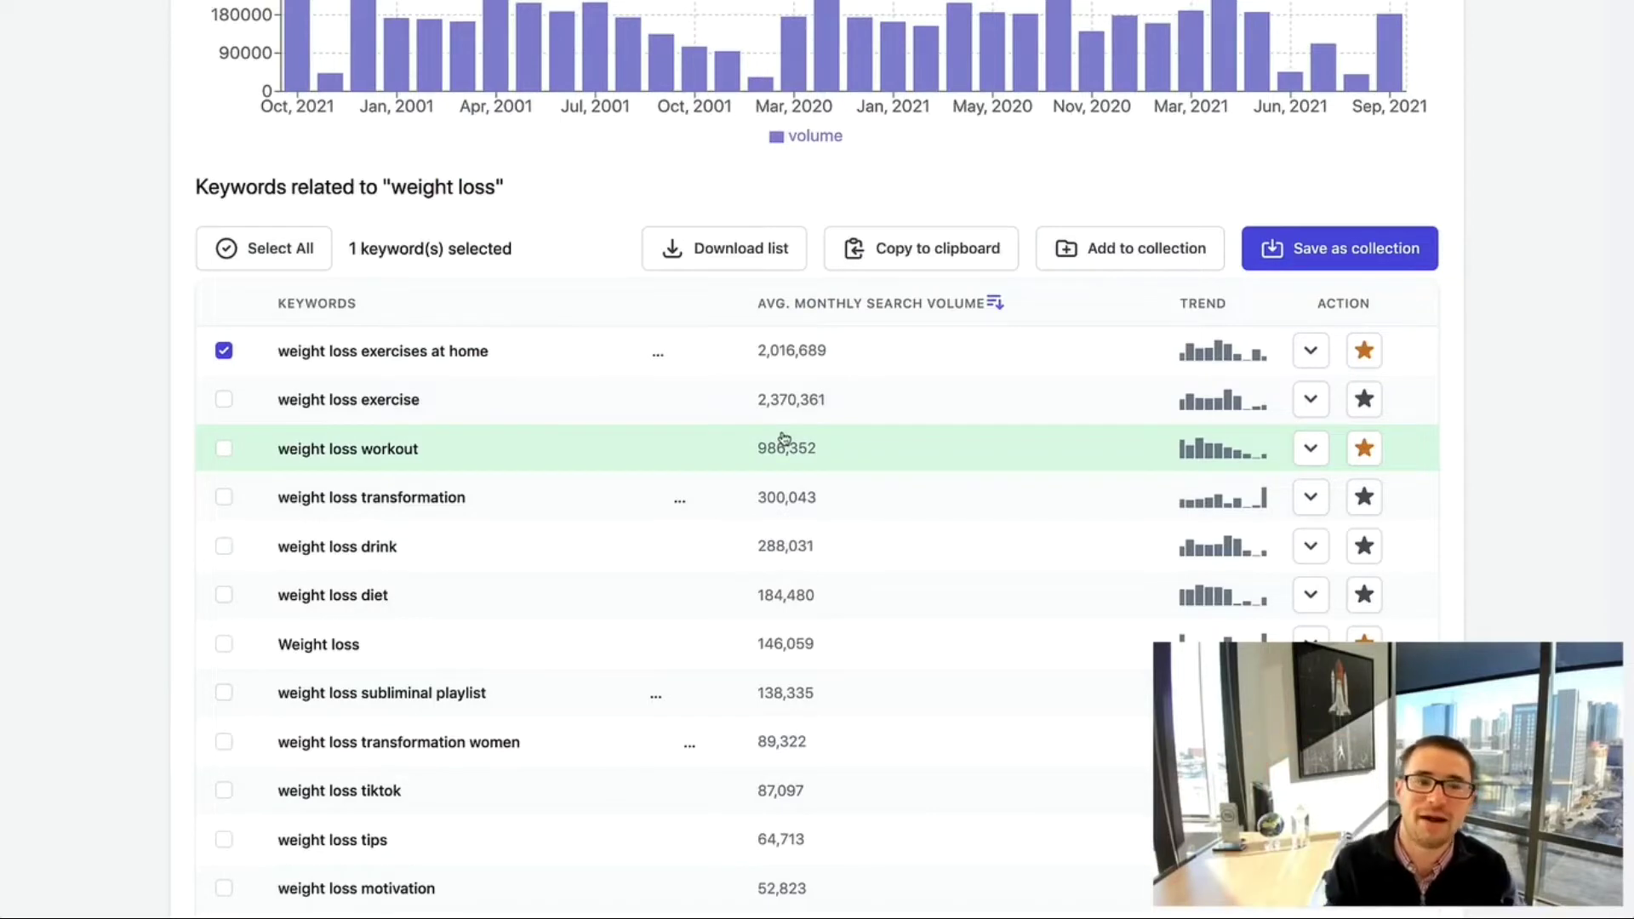
Add the keywords "weight loss exercise", "weight loss workout" and "weight loss transformation" to the selection
{"action": "mouse_move", "coordinate": [546, 338]}
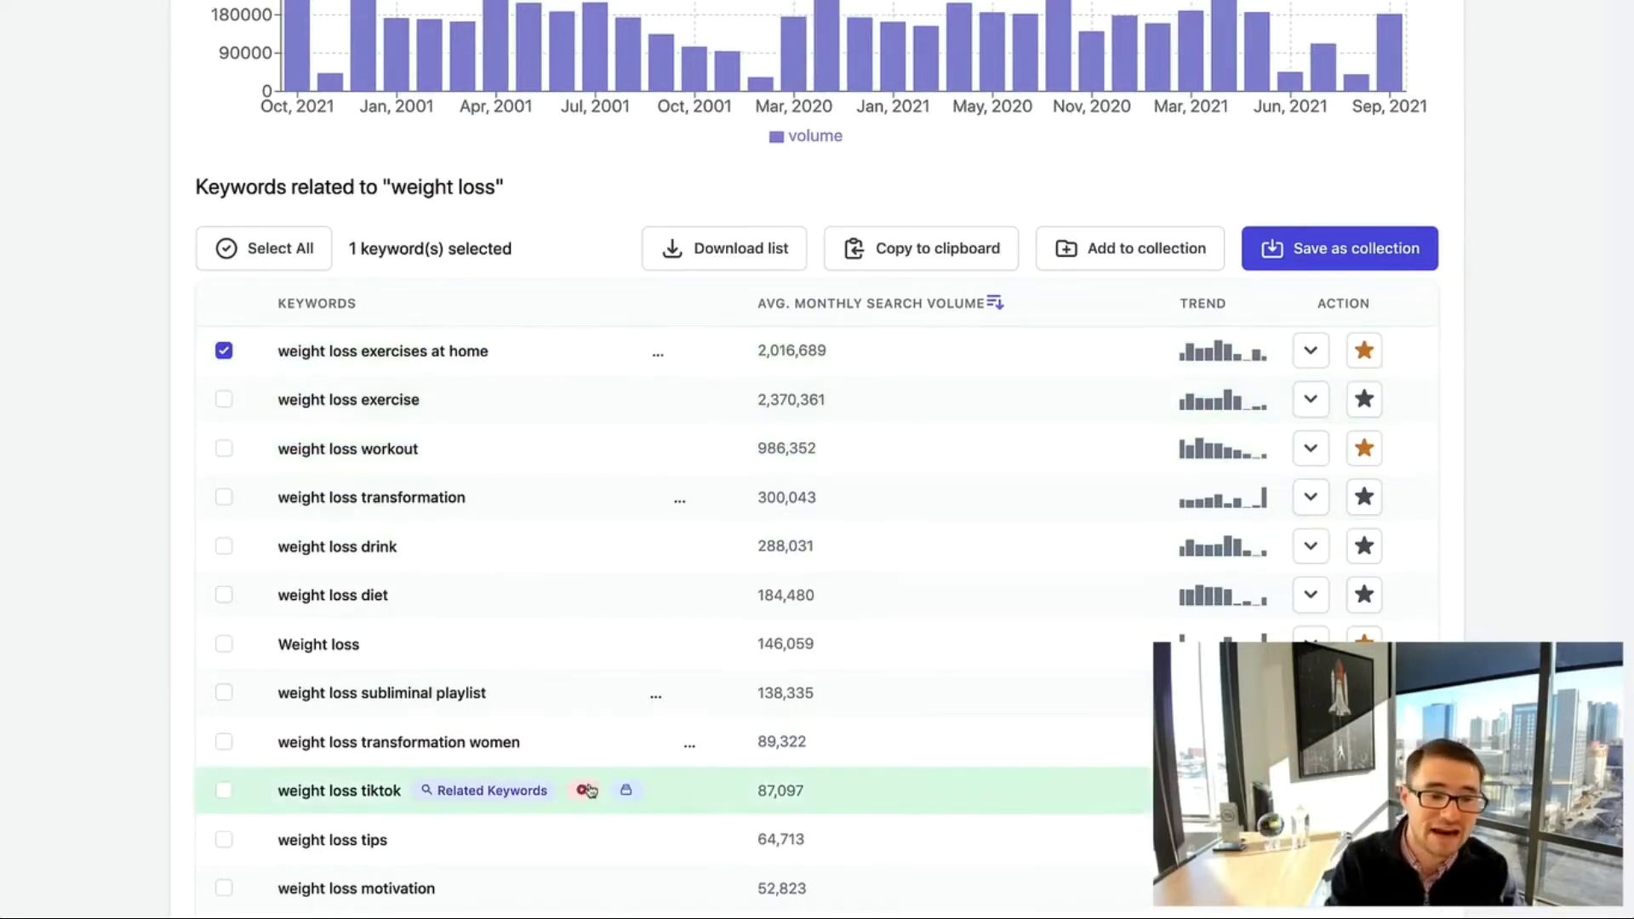
{"action": "mouse_move", "coordinate": [433, 401]}
{"action": "left_click", "coordinate": [224, 399]}
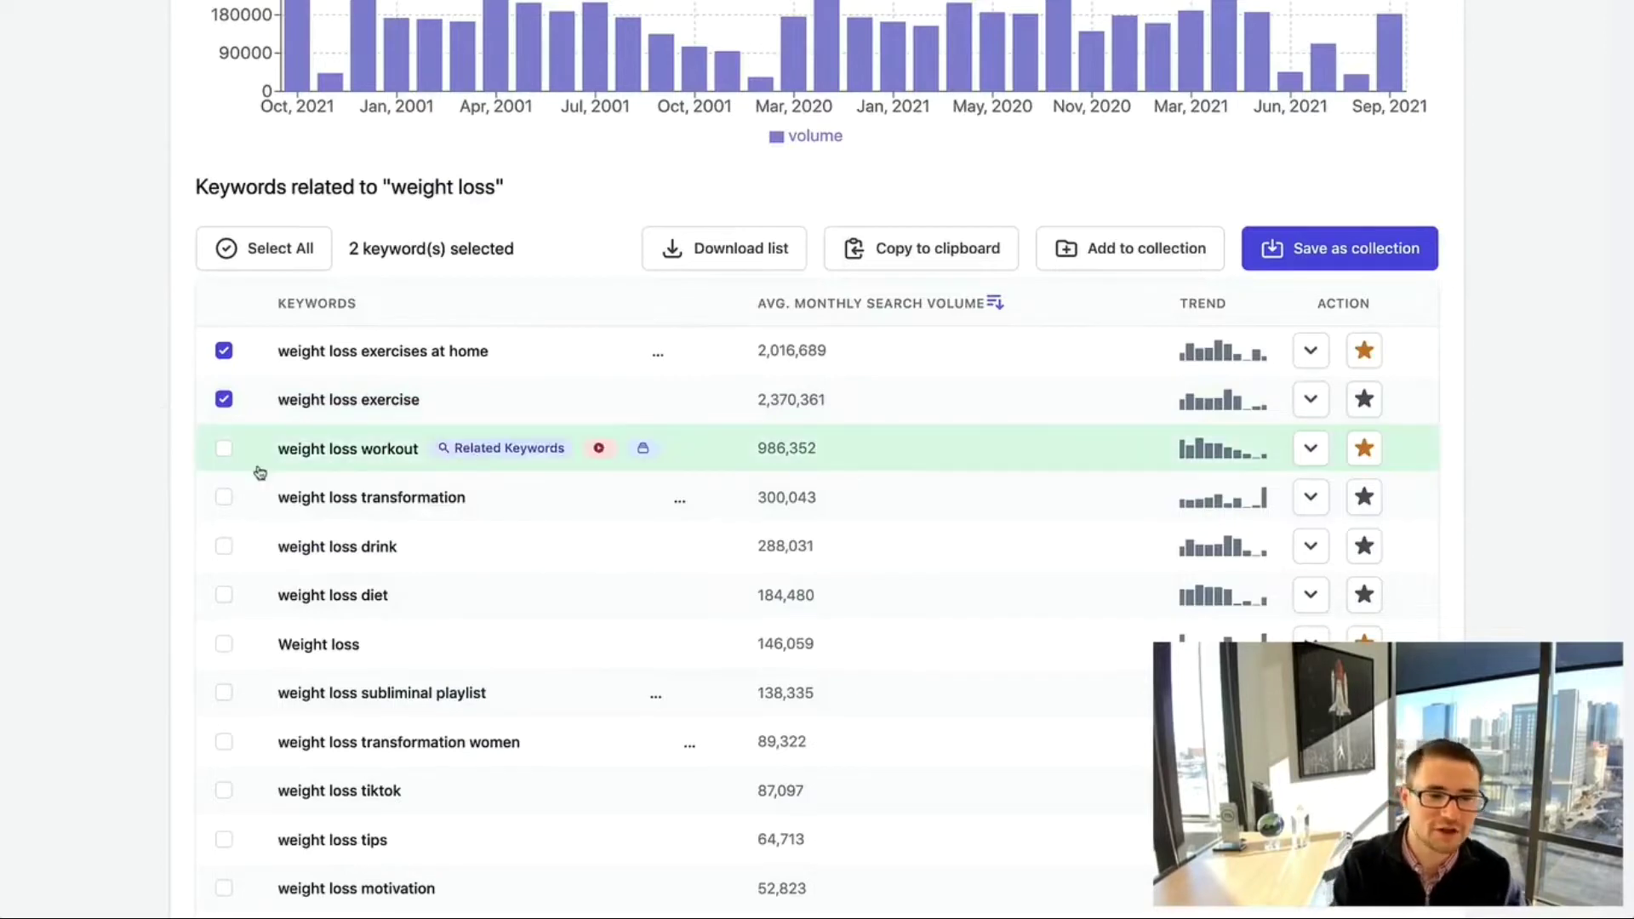
{"action": "scroll", "coordinate": [259, 469], "scroll_direction": "down", "scroll_amount": 1}
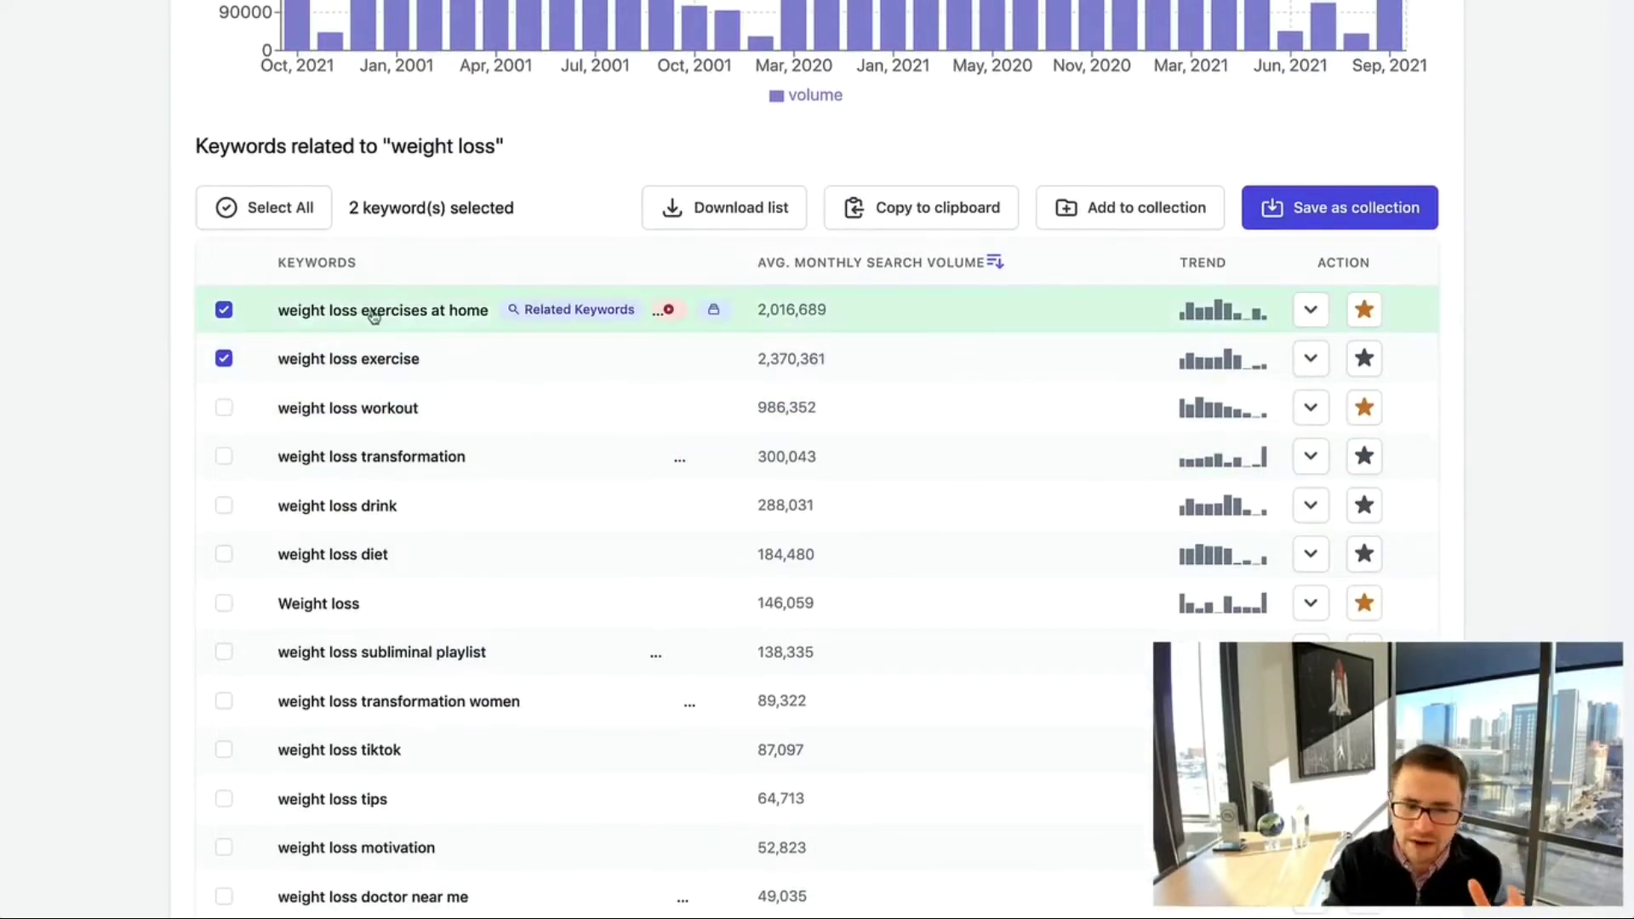
{"action": "scroll", "coordinate": [376, 318], "scroll_direction": "up", "scroll_amount": 1}
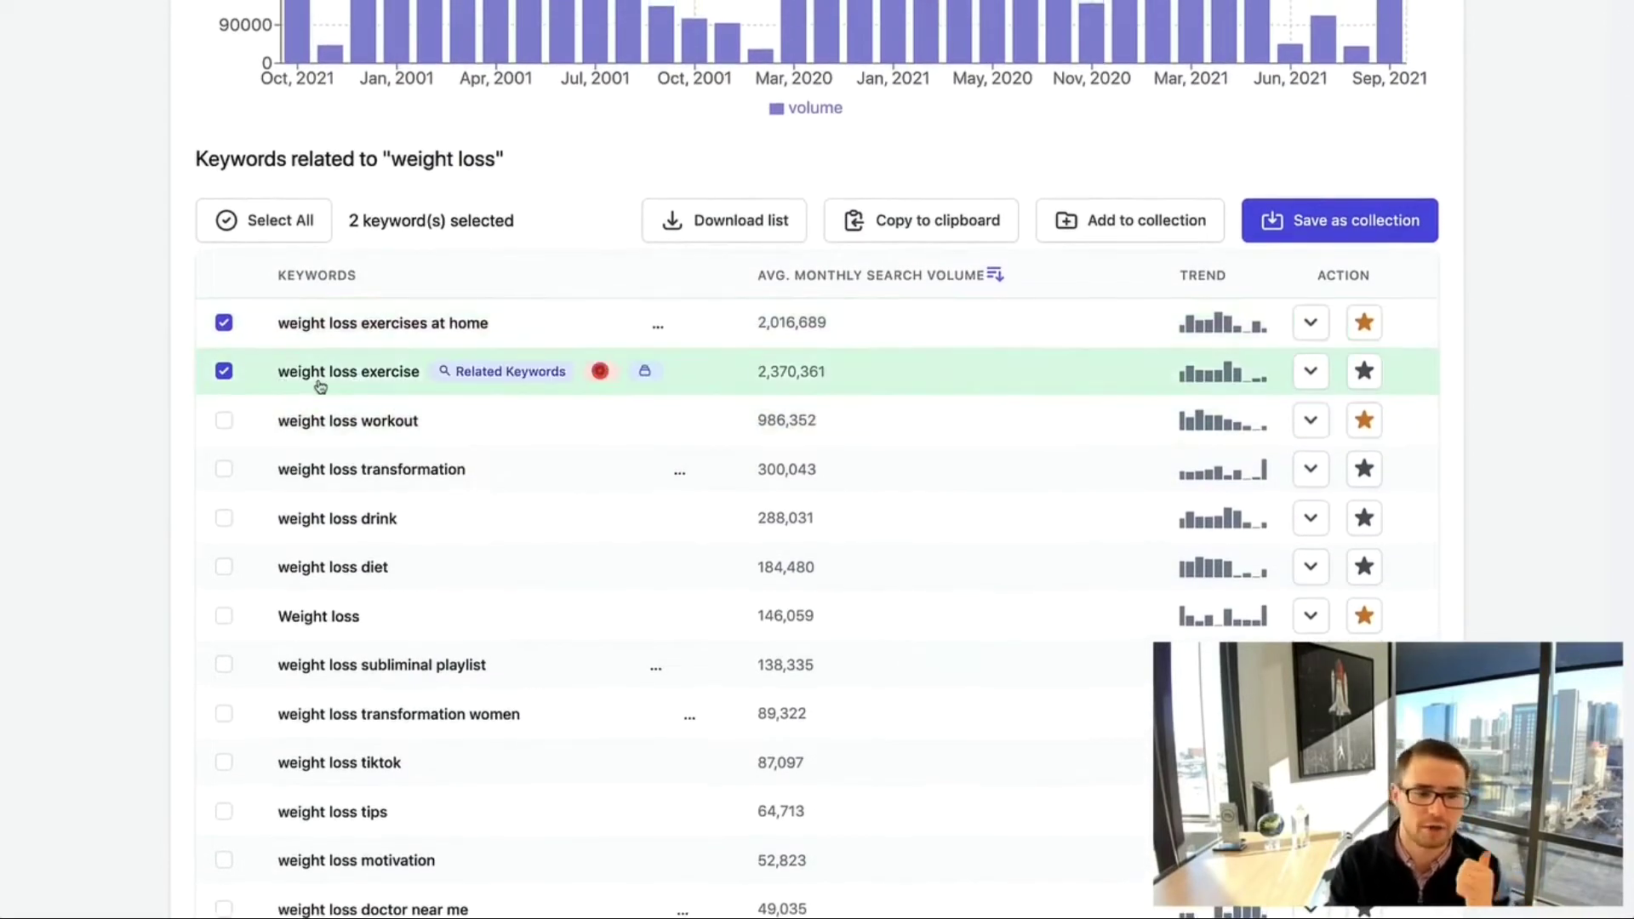
{"action": "scroll", "coordinate": [264, 425], "scroll_direction": "down", "scroll_amount": 1}
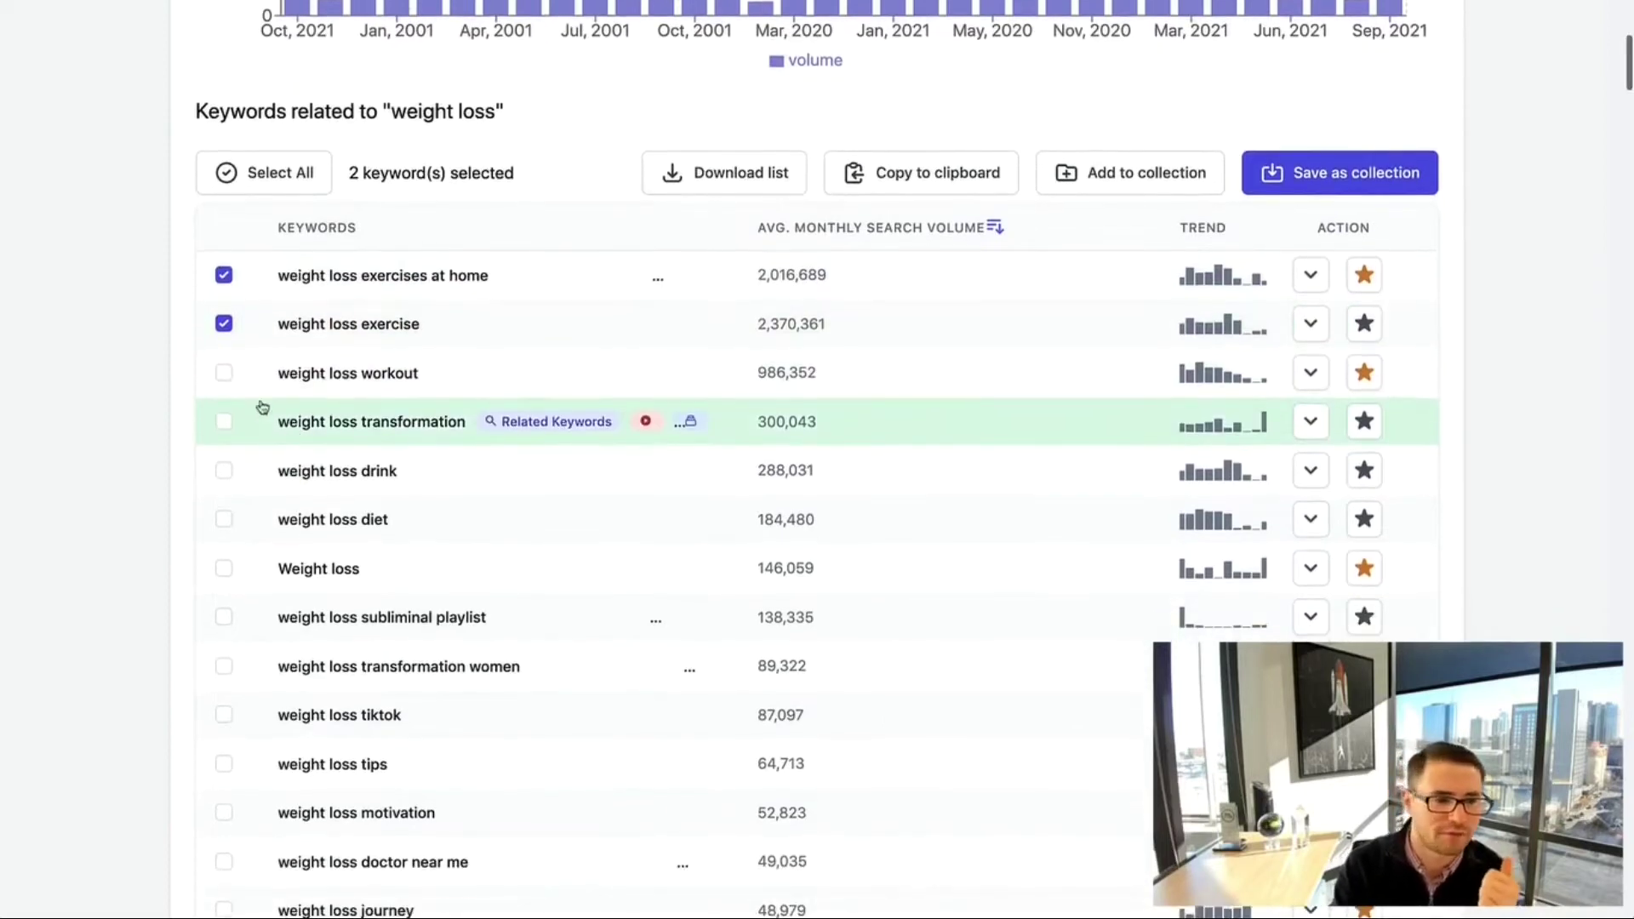
{"action": "left_click", "coordinate": [223, 373]}
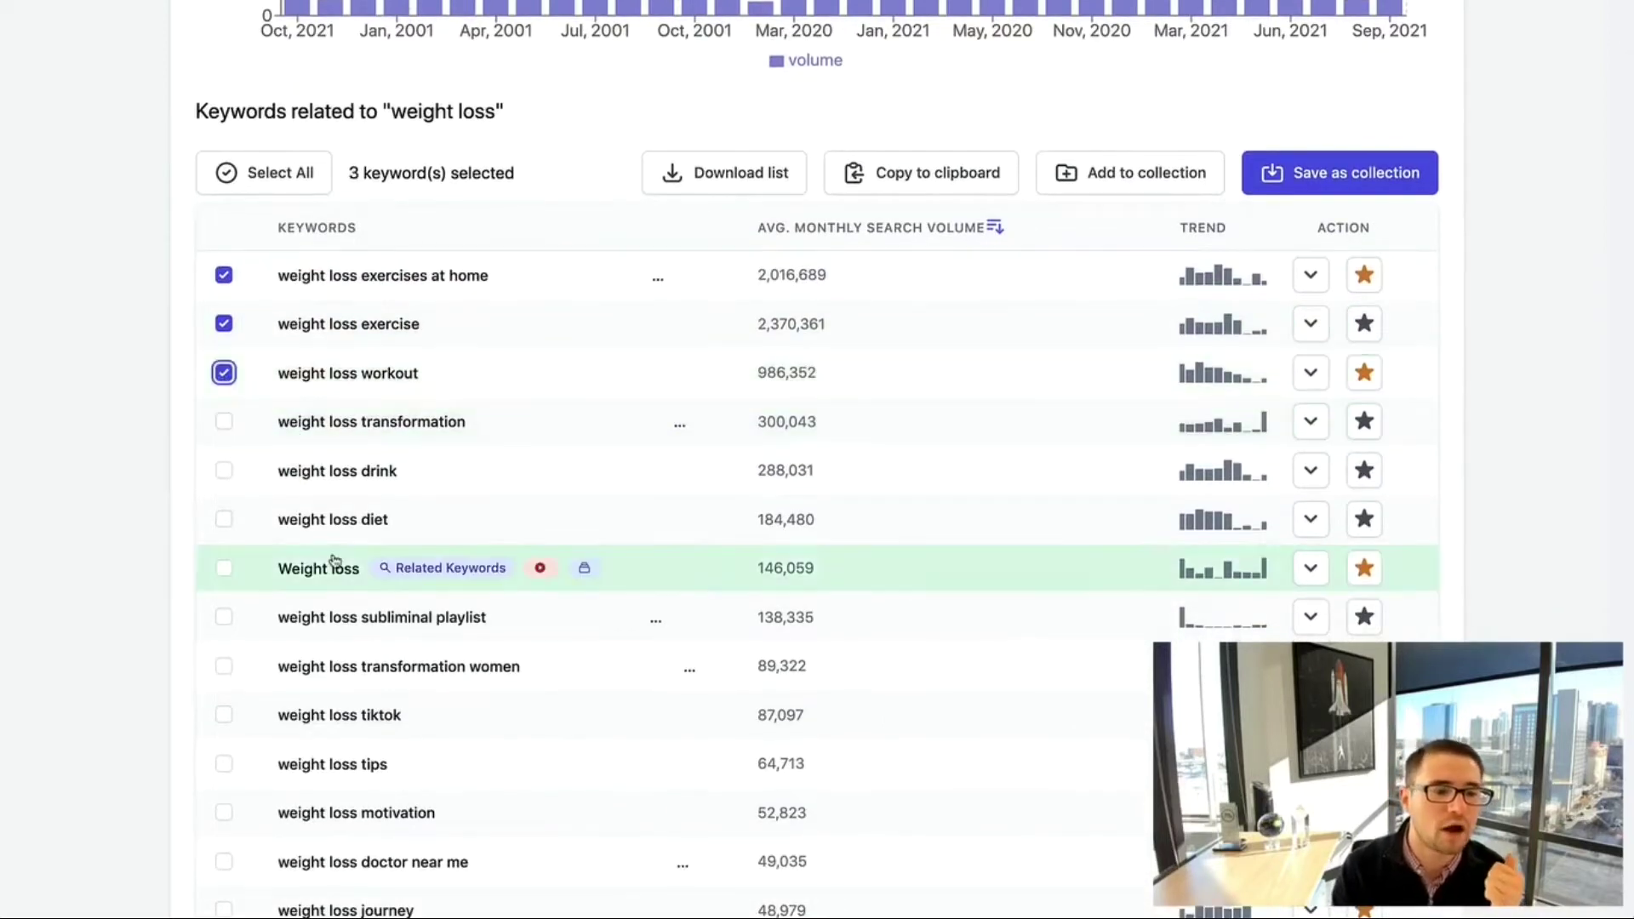
{"action": "left_click", "coordinate": [223, 423]}
Add the keywords "weight loss diet", "Weight loss", "weight loss transformation women" and "weight loss tiktok" to the selection
{"action": "scroll", "coordinate": [221, 438], "scroll_direction": "down", "scroll_amount": 1}
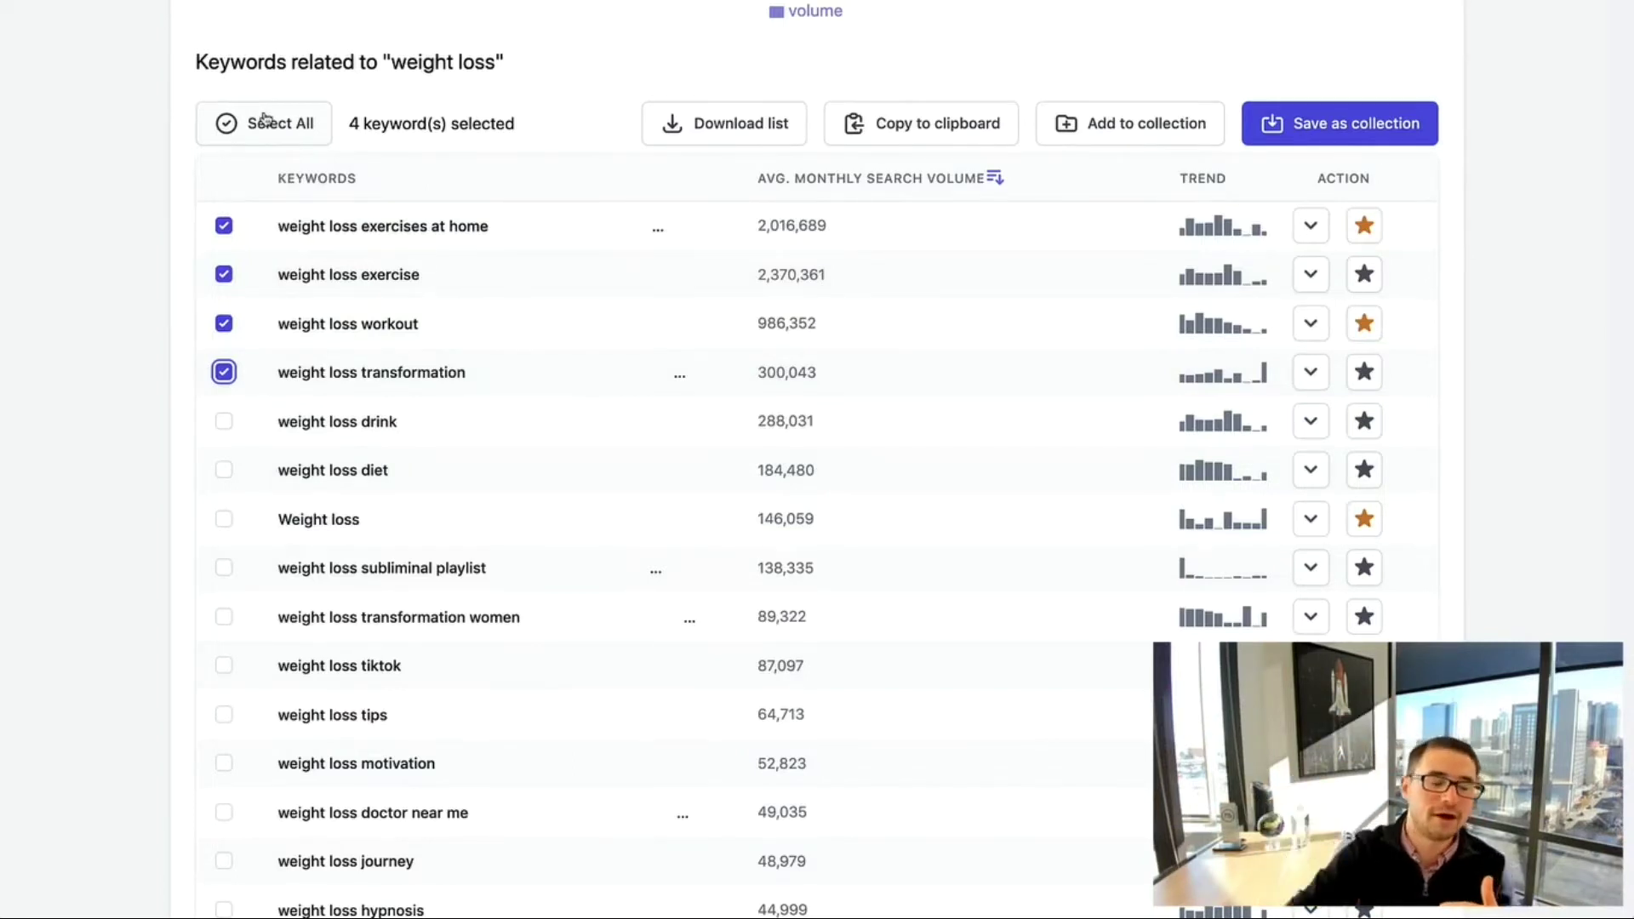
{"action": "scroll", "coordinate": [328, 445], "scroll_direction": "down", "scroll_amount": 1}
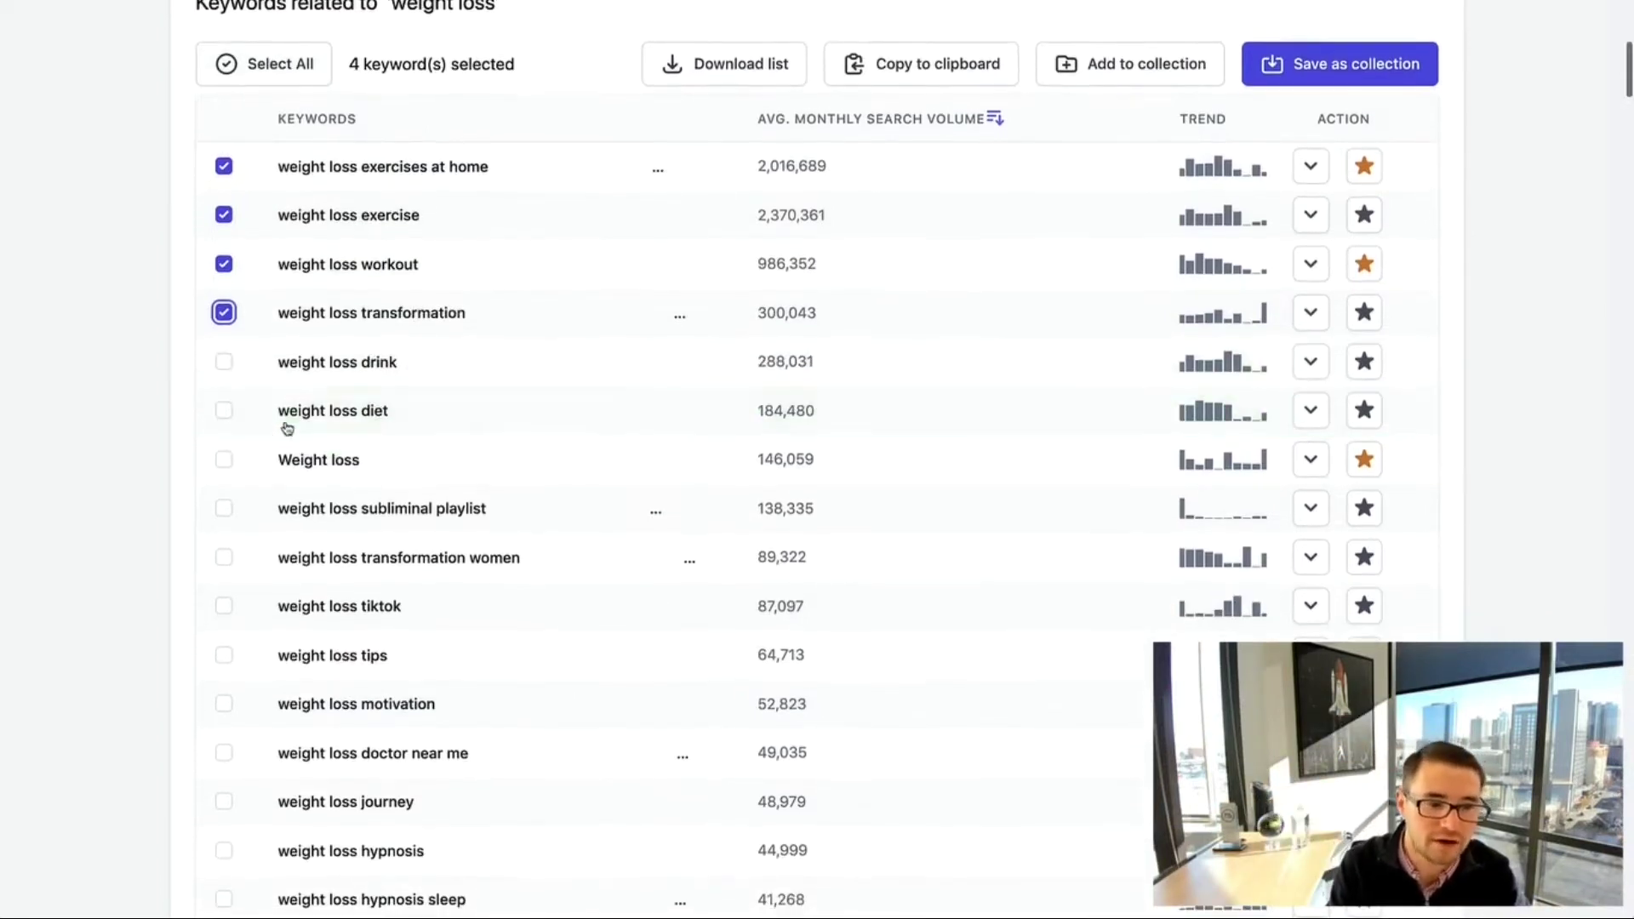
{"action": "left_click", "coordinate": [223, 412]}
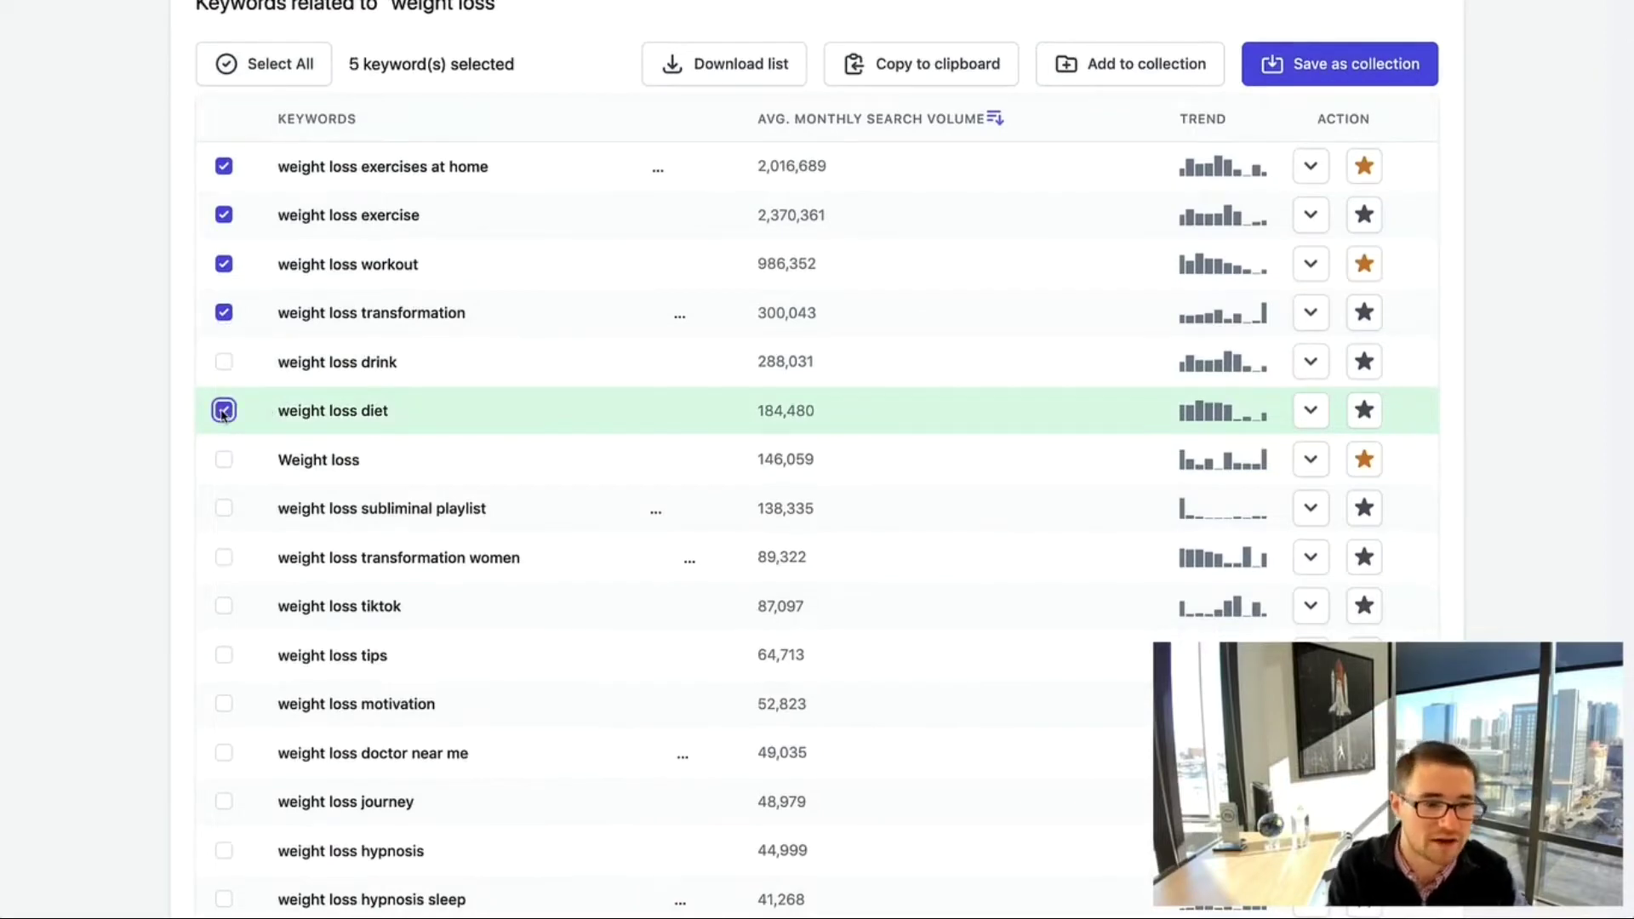
{"action": "left_click", "coordinate": [221, 462]}
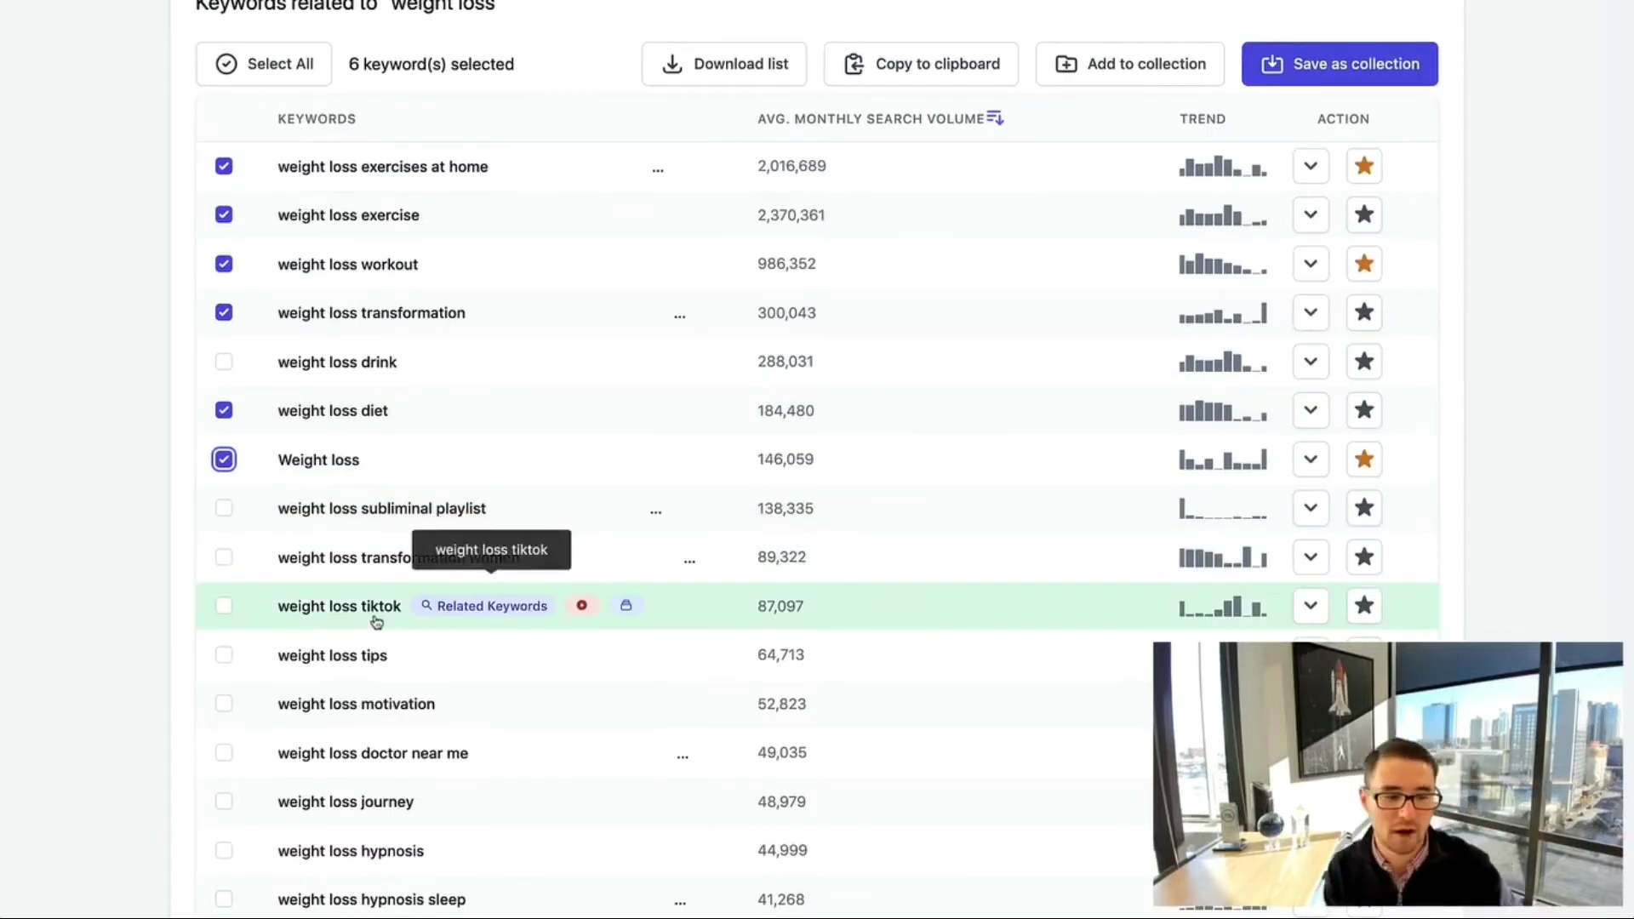
{"action": "left_click", "coordinate": [223, 559]}
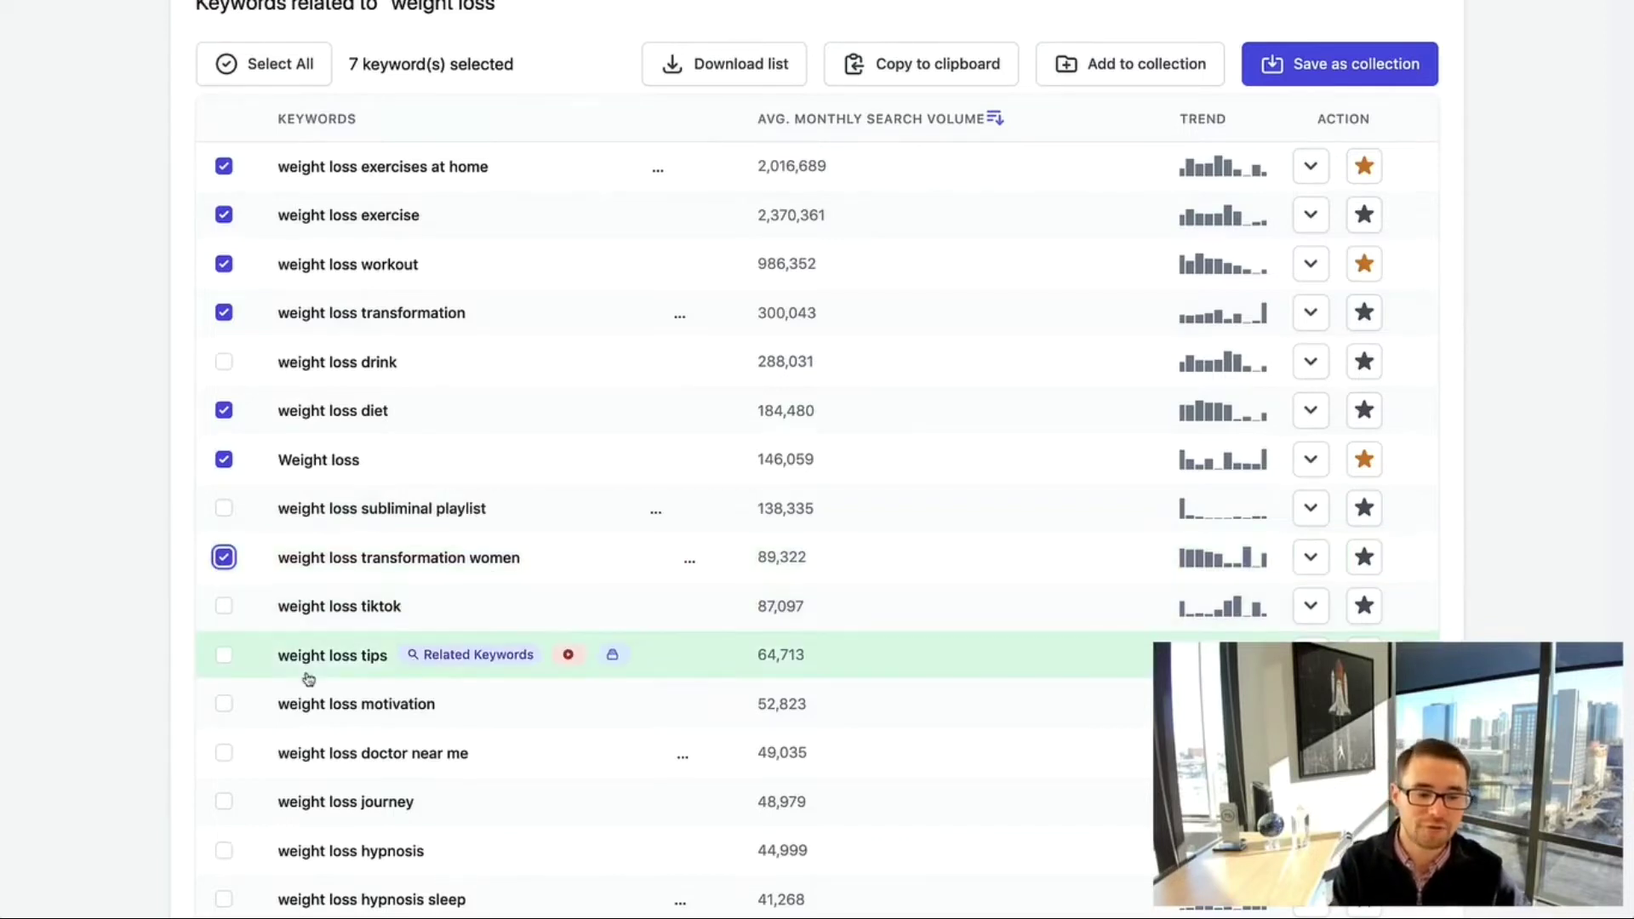
{"action": "scroll", "coordinate": [325, 595], "scroll_direction": "down", "scroll_amount": 1}
{"action": "left_click", "coordinate": [510, 551]}
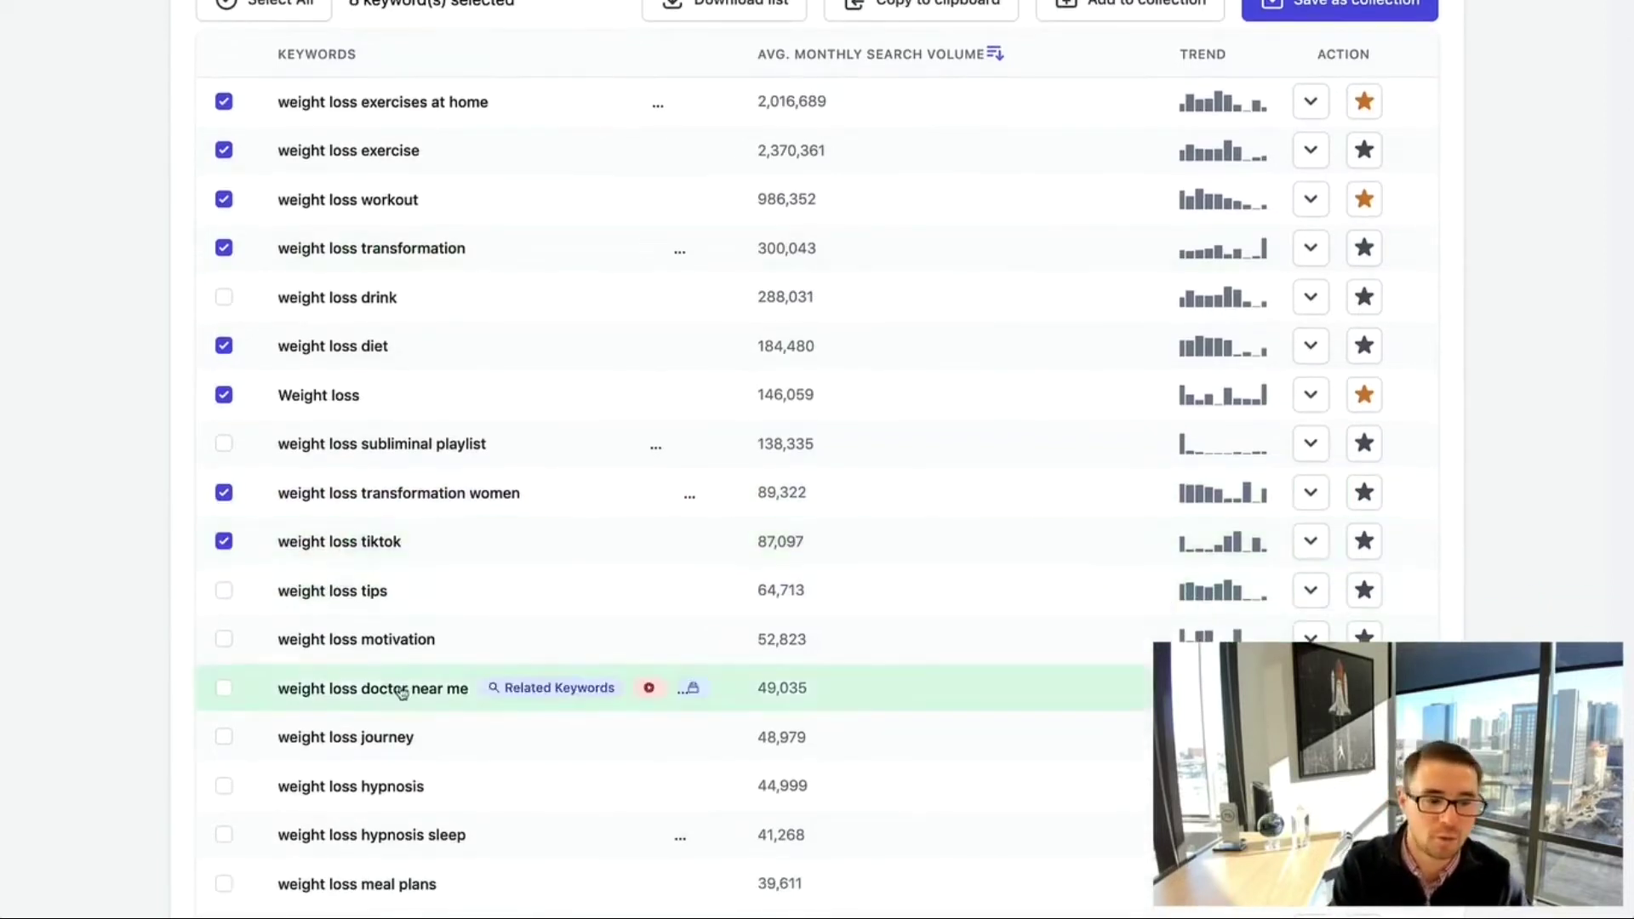
Add "weight loss motivation", "weight loss journey" and one more keyword further down the list to the selection
{"action": "left_click", "coordinate": [222, 640]}
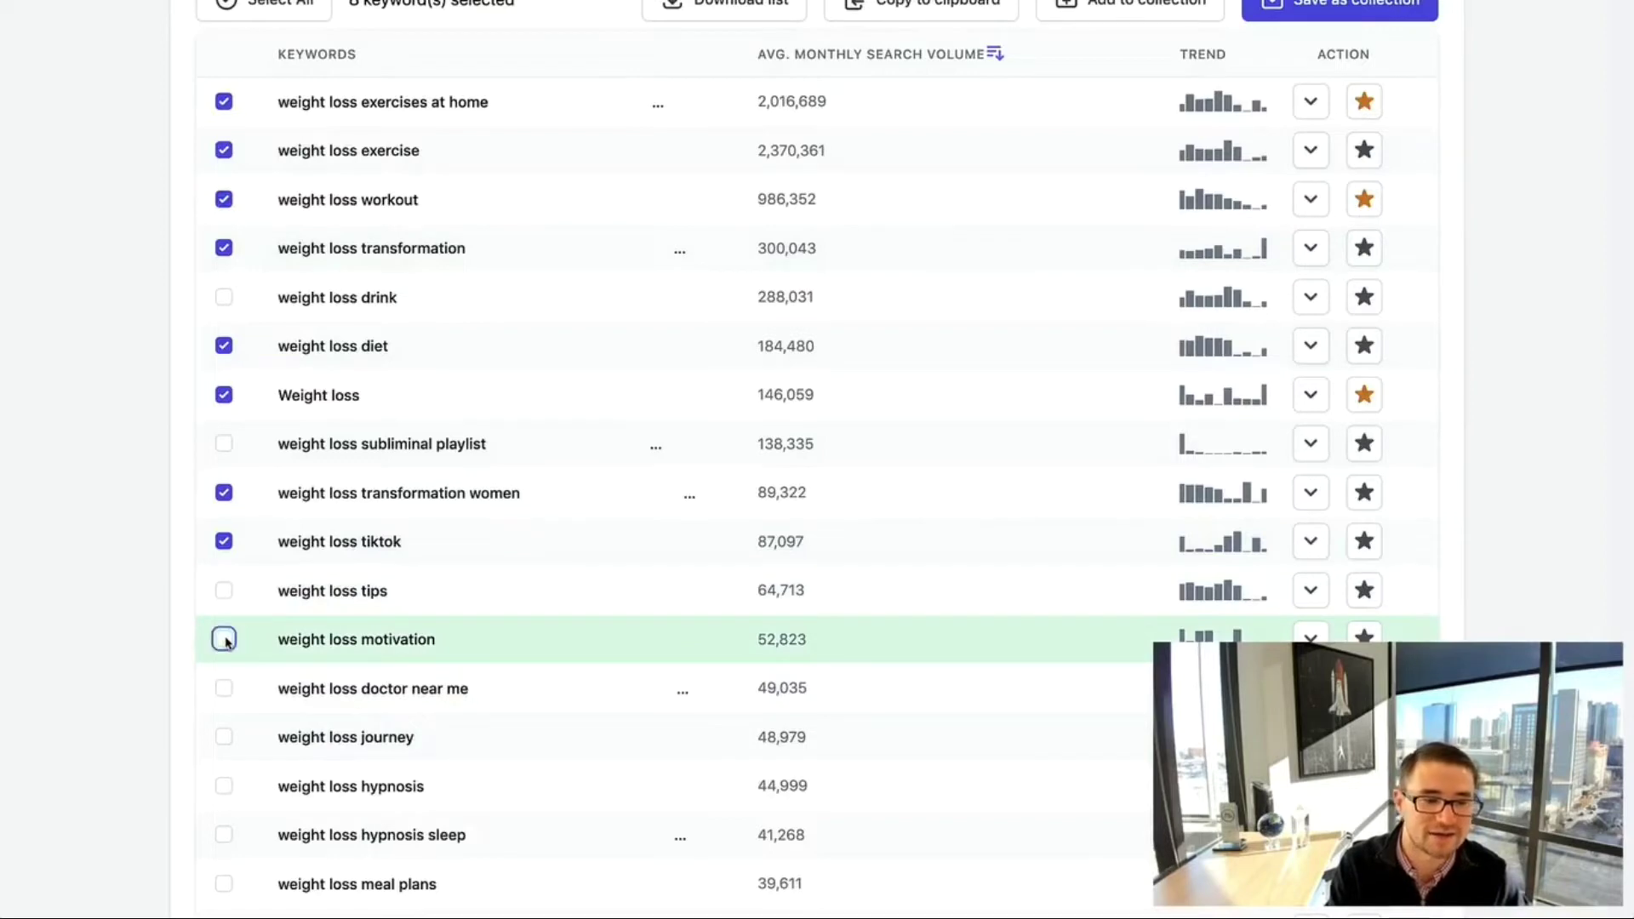
{"action": "scroll", "coordinate": [238, 706], "scroll_direction": "down", "scroll_amount": 2}
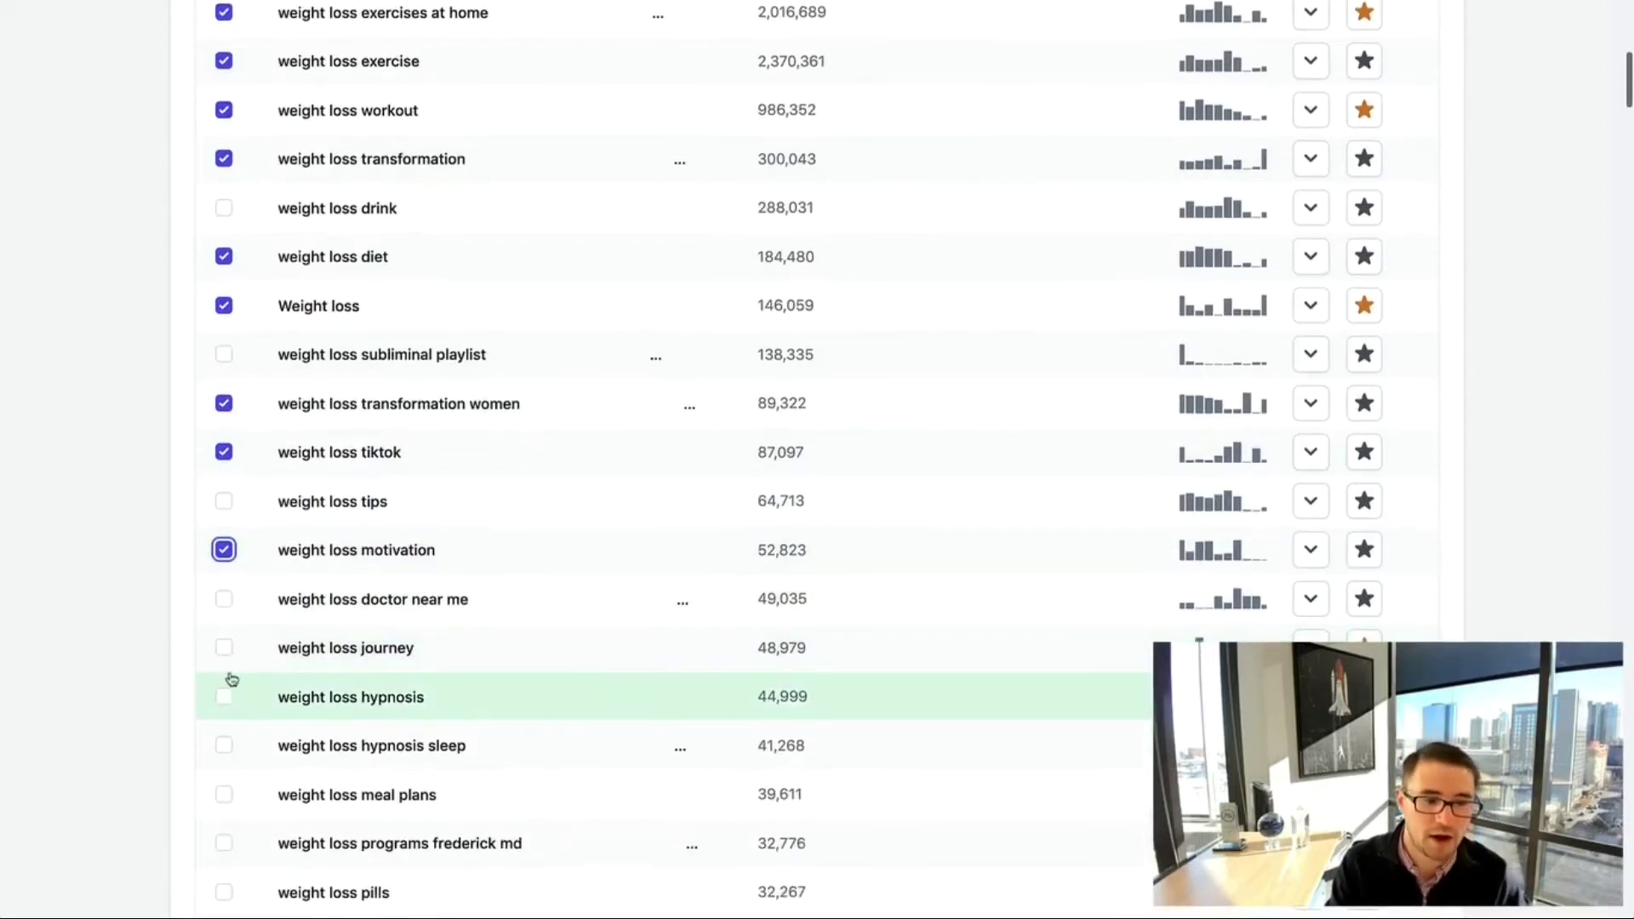
{"action": "left_click", "coordinate": [223, 645]}
{"action": "scroll", "coordinate": [230, 663], "scroll_direction": "down", "scroll_amount": 1}
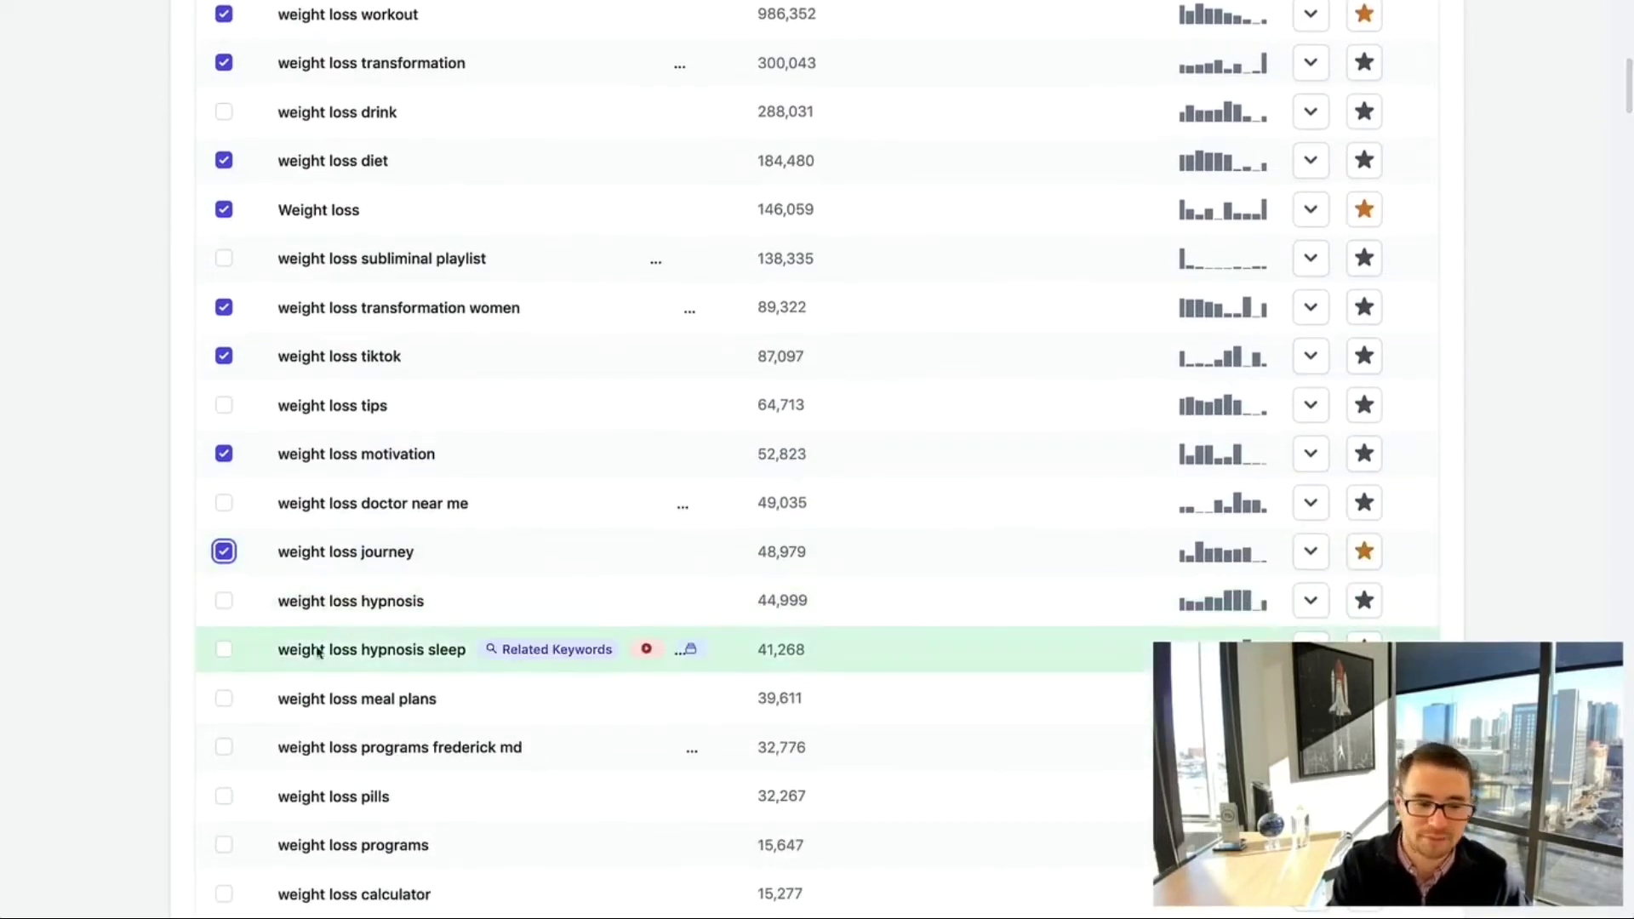
{"action": "scroll", "coordinate": [241, 674], "scroll_direction": "down", "scroll_amount": 2}
{"action": "left_click", "coordinate": [223, 629]}
Copy the selected keywords to the clipboard
{"action": "scroll", "coordinate": [511, 777], "scroll_direction": "up", "scroll_amount": 10}
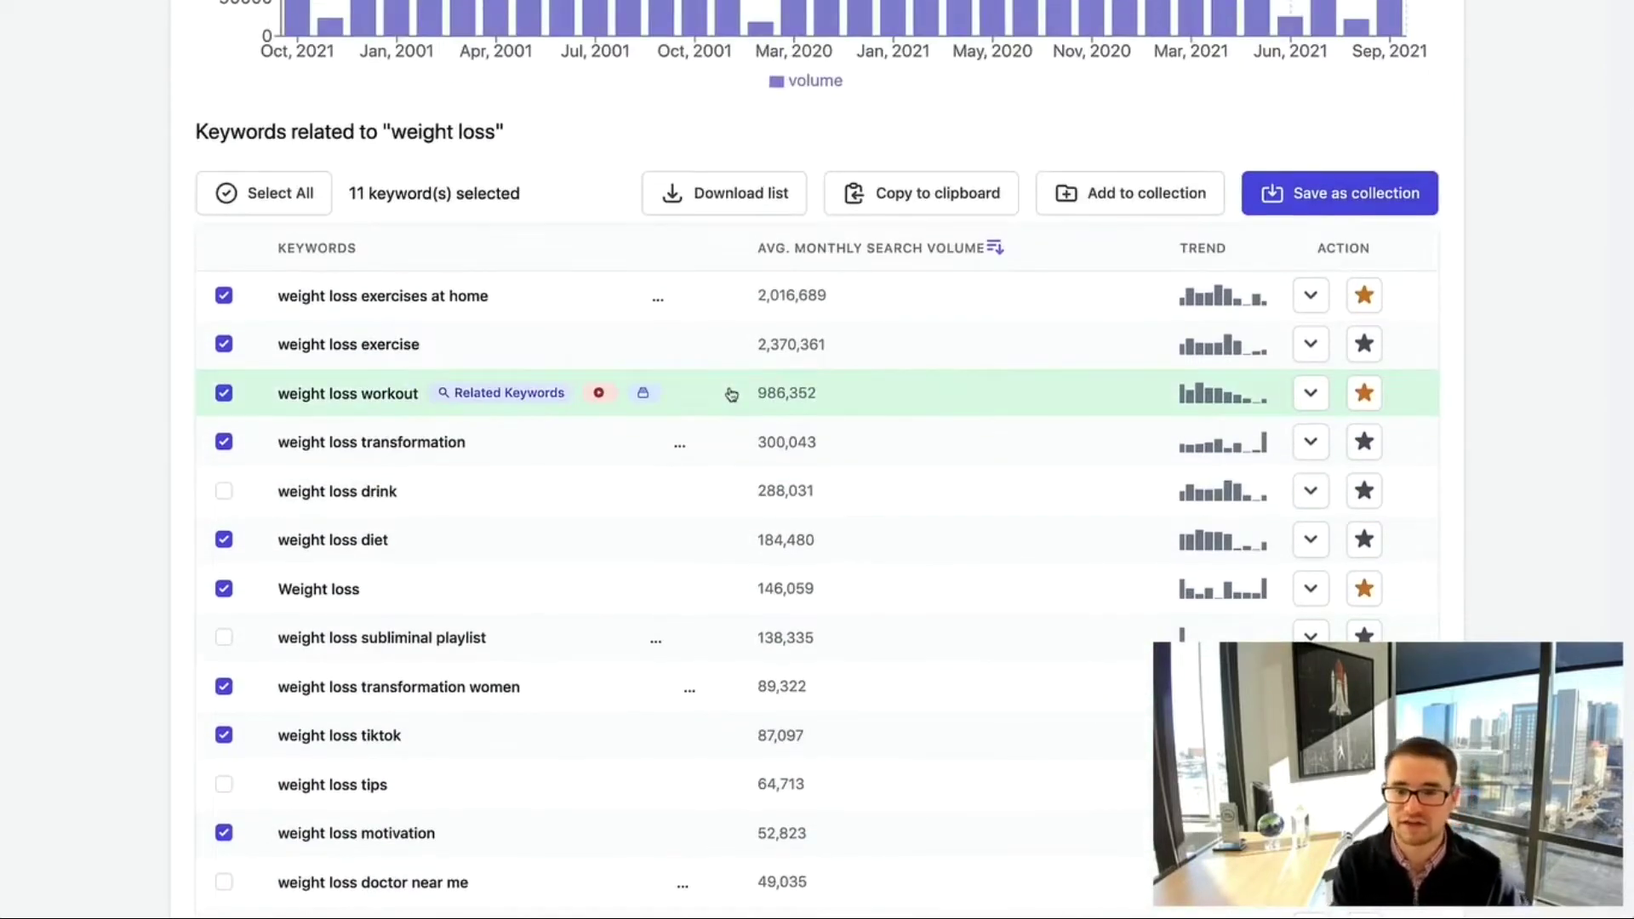
{"action": "scroll", "coordinate": [731, 394], "scroll_direction": "up", "scroll_amount": 1}
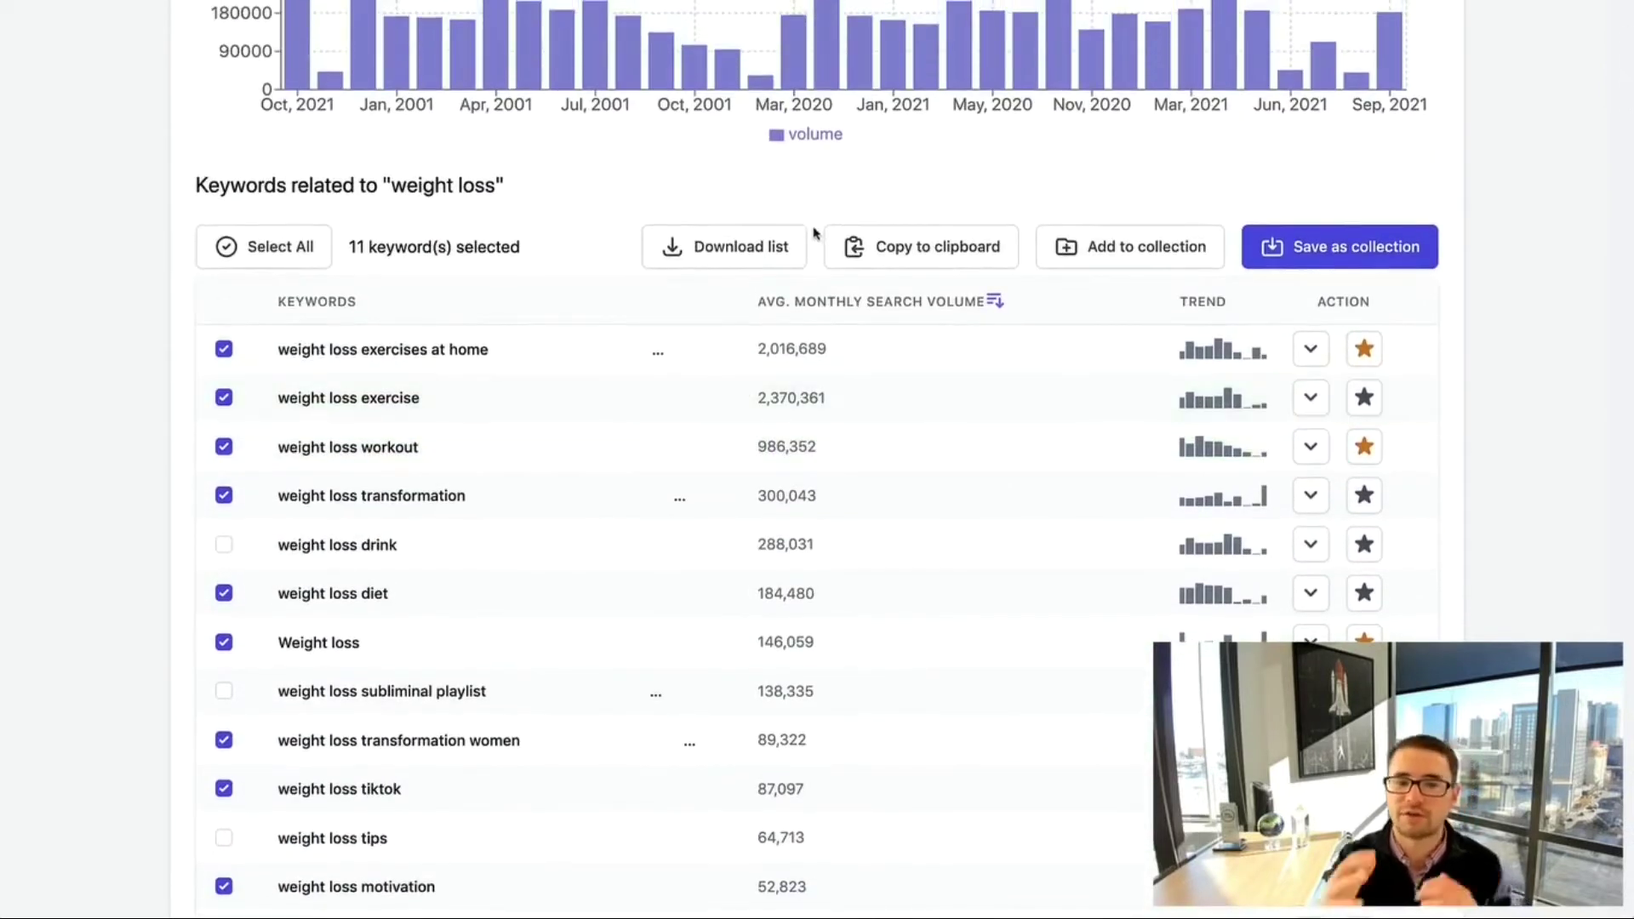
{"action": "left_click", "coordinate": [927, 257]}
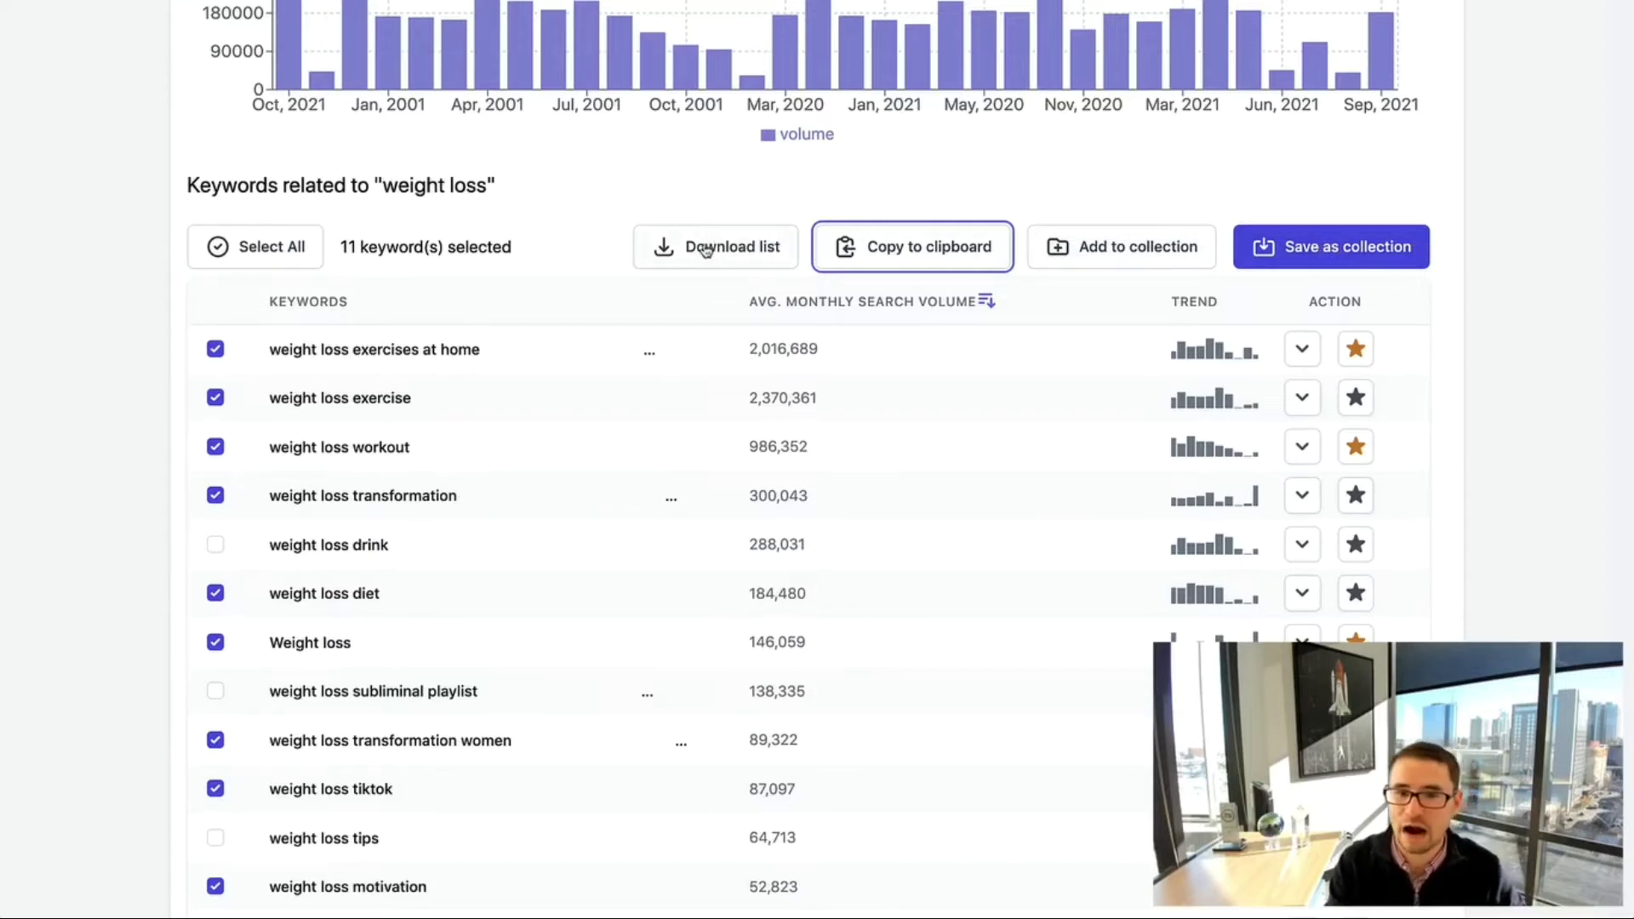
Check the monthly search volume chart of "weight loss workout" and copy the selected keywords to the clipboard again
{"action": "left_click", "coordinate": [1303, 447]}
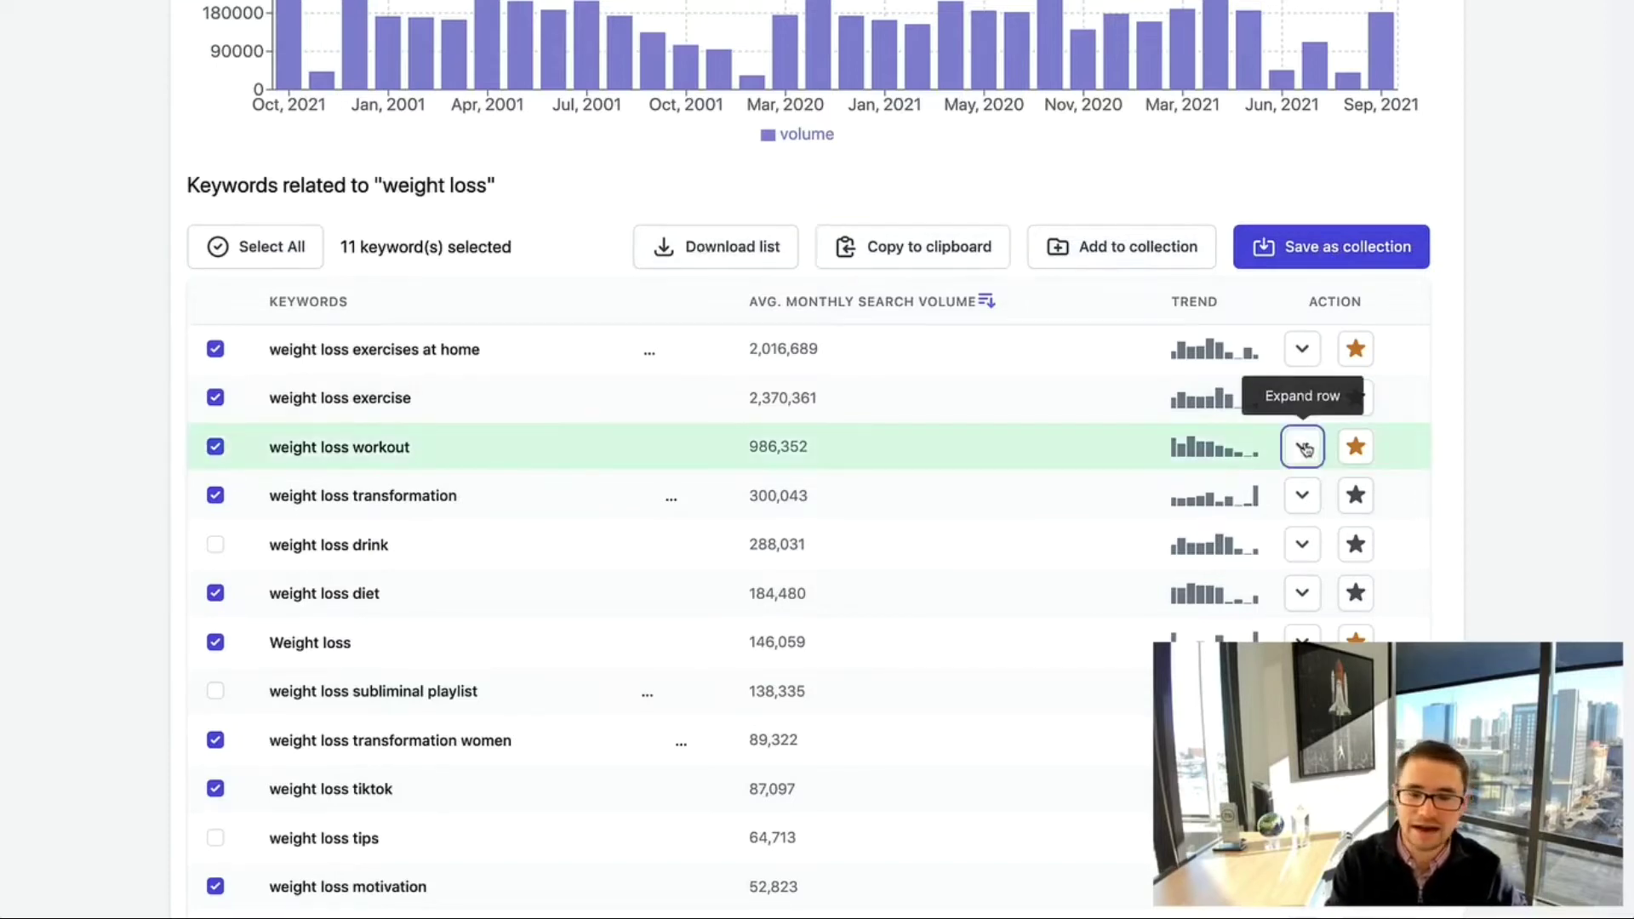
{"action": "scroll", "coordinate": [1107, 510], "scroll_direction": "down", "scroll_amount": 1}
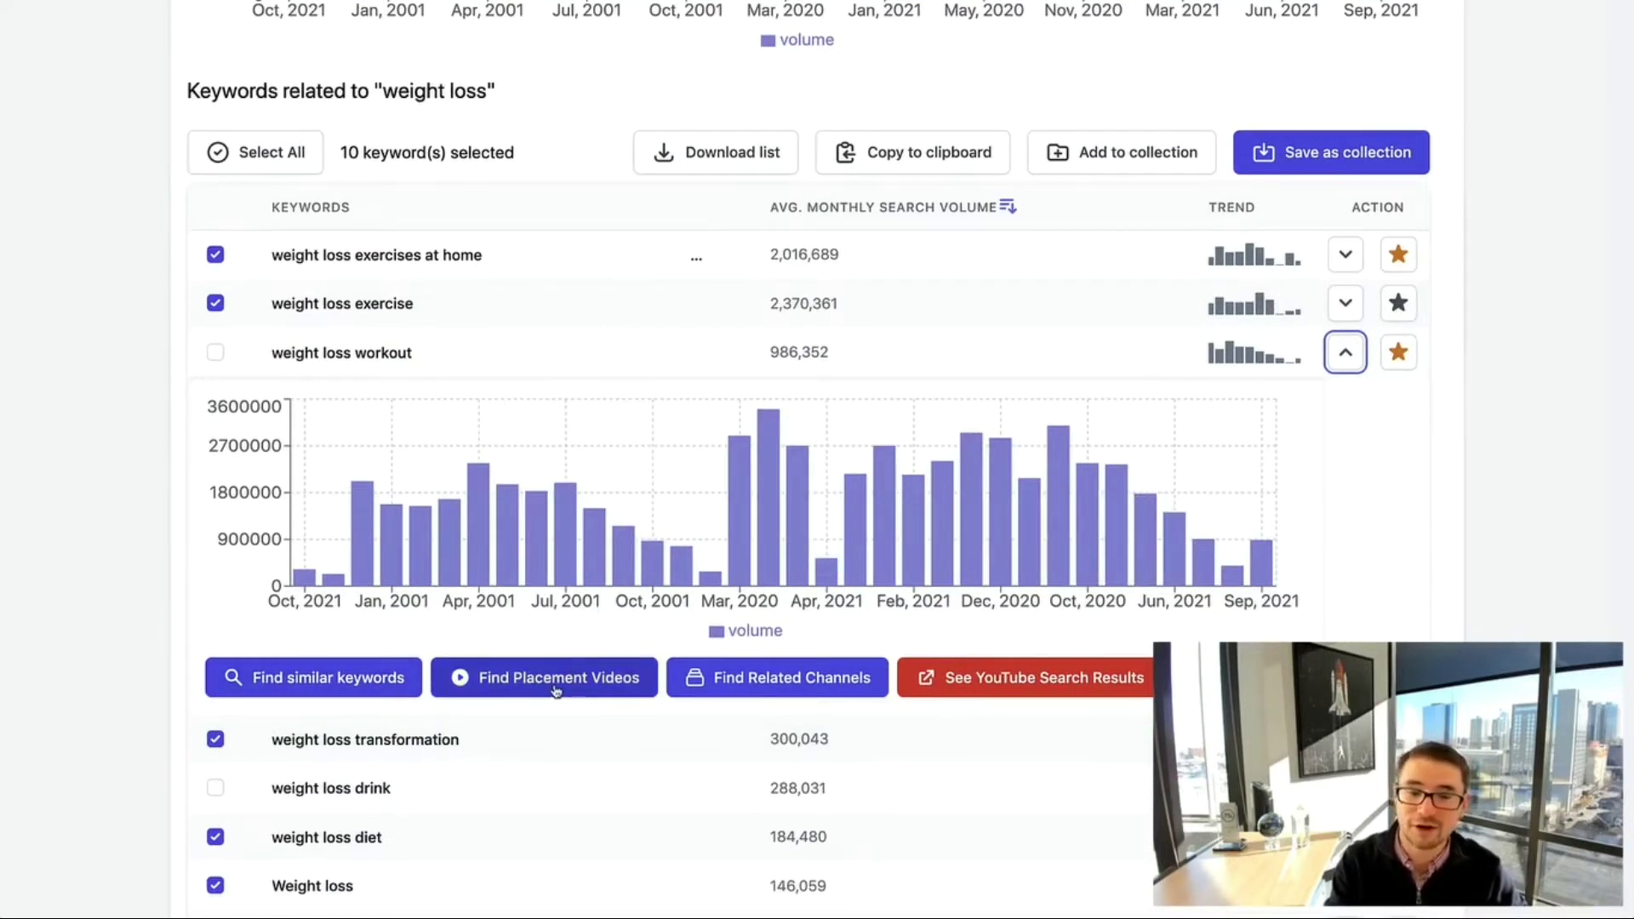
{"action": "left_click", "coordinate": [1346, 350]}
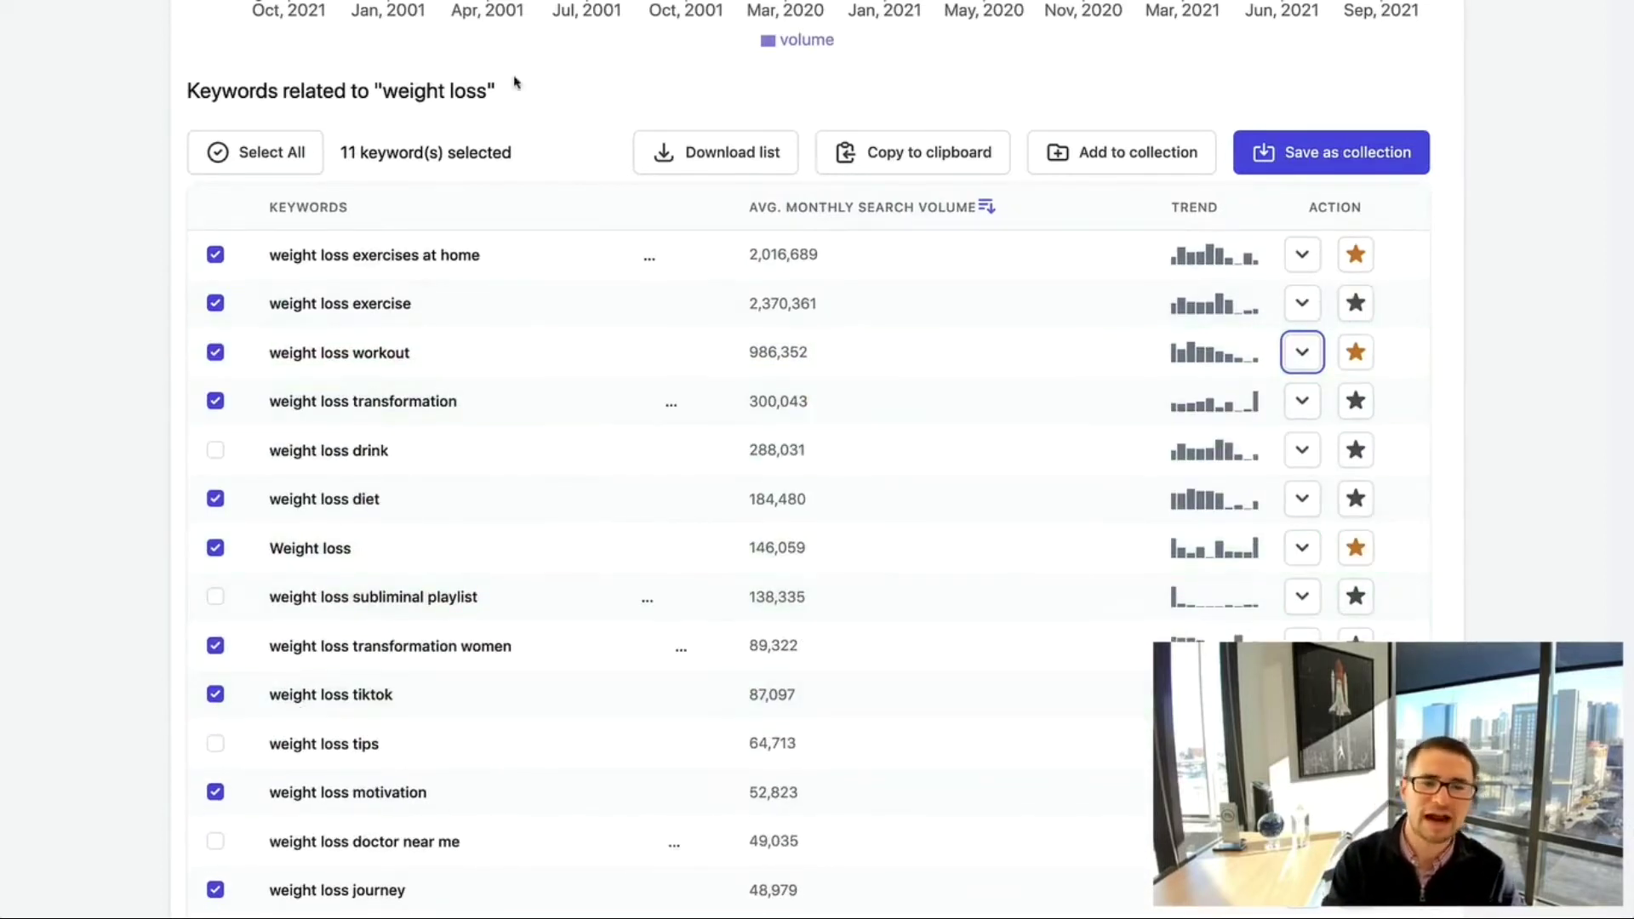
{"action": "left_click", "coordinate": [904, 150]}
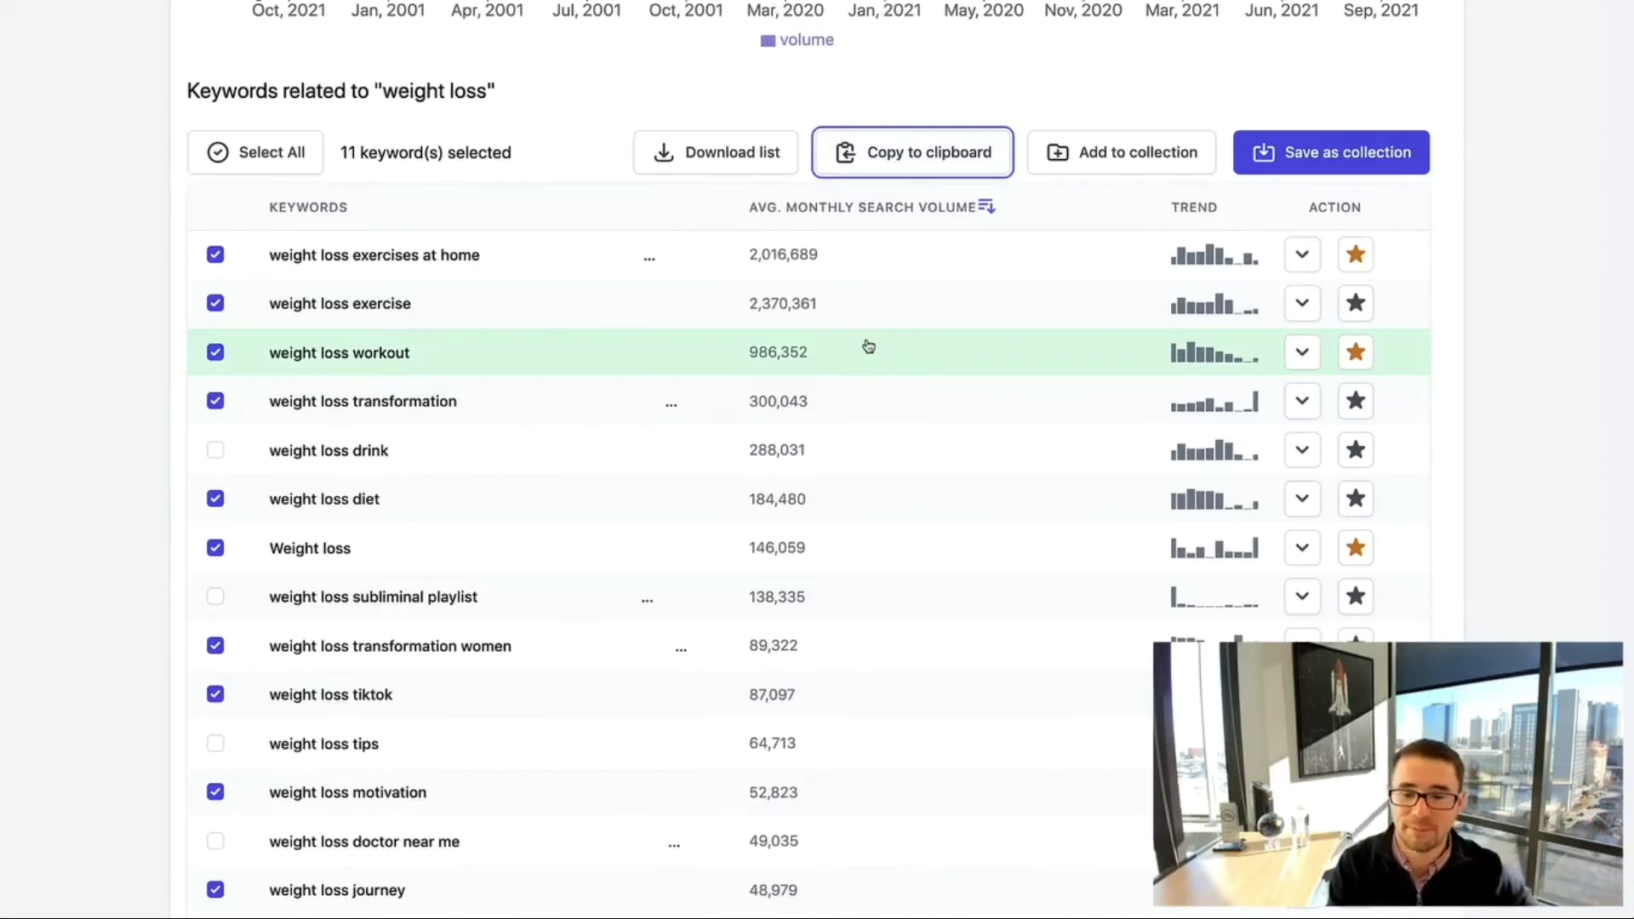
Save the selected related keywords as a new collection named "Weight Loss Keywords 2022"
{"action": "left_click", "coordinate": [1315, 156]}
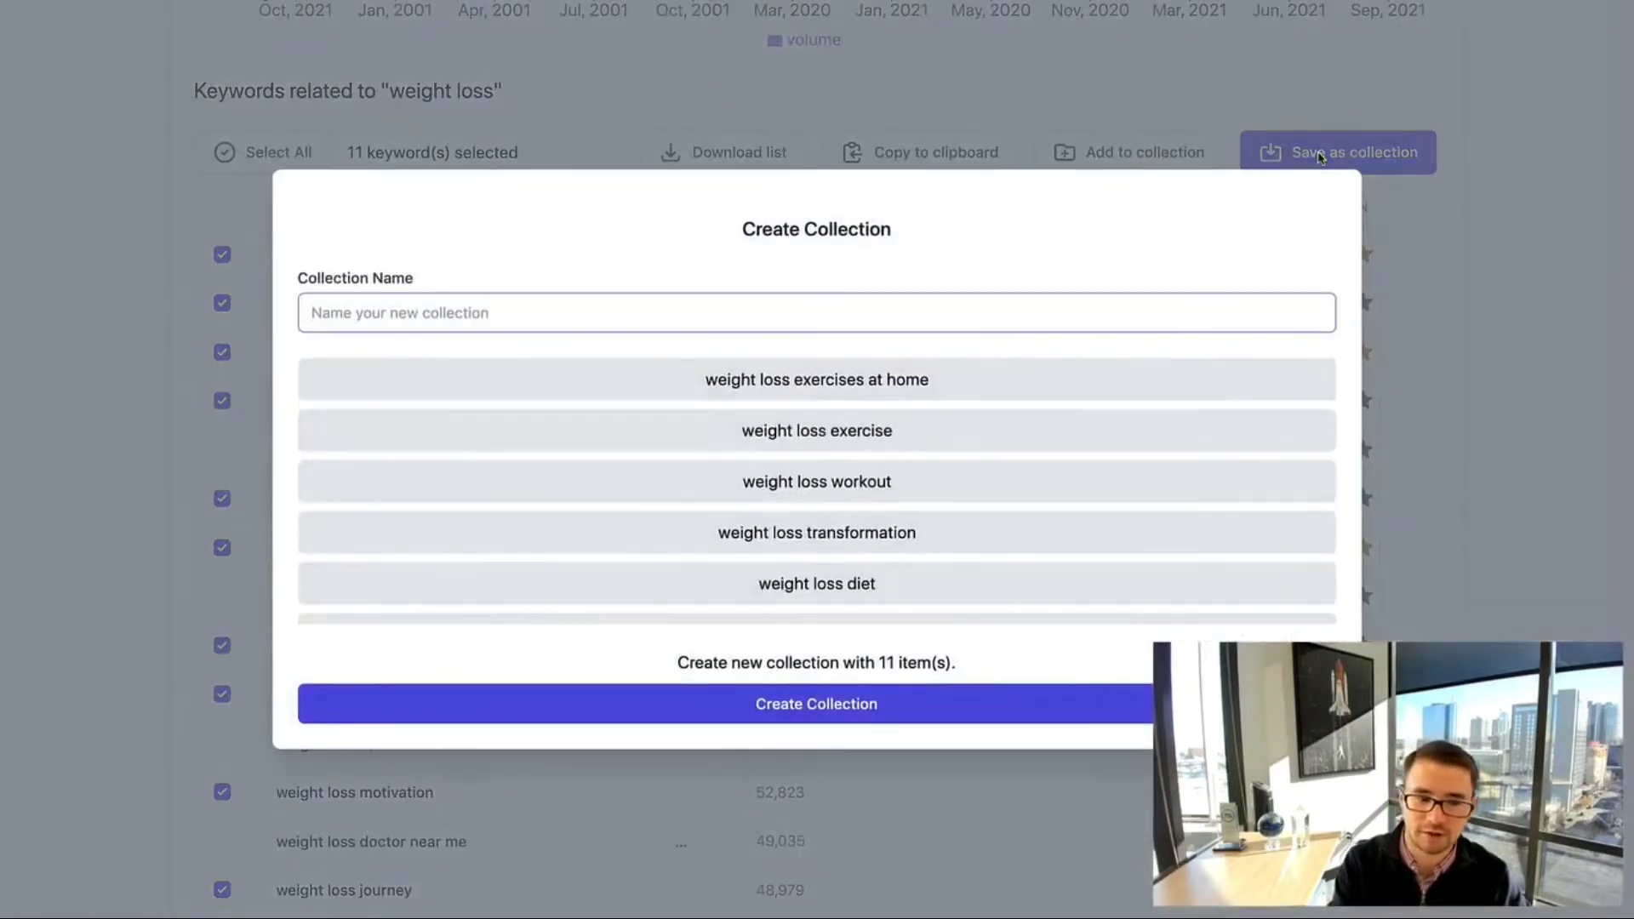
{"action": "type", "text": "Wei"}
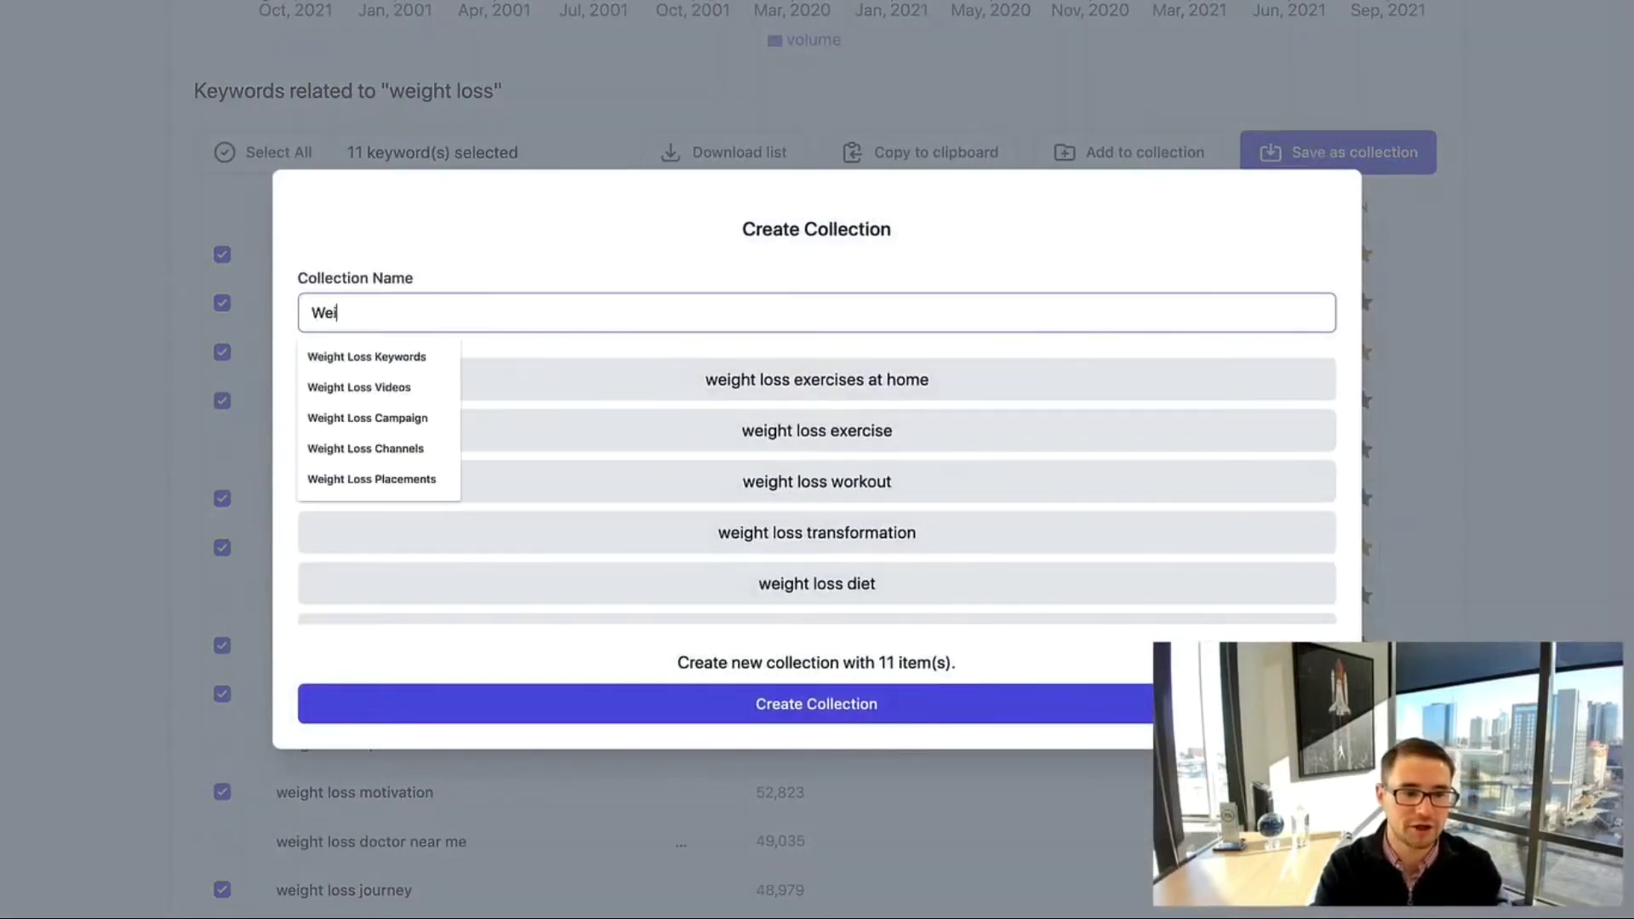
{"action": "type", "text": "ght Loss Keywords 2022"}
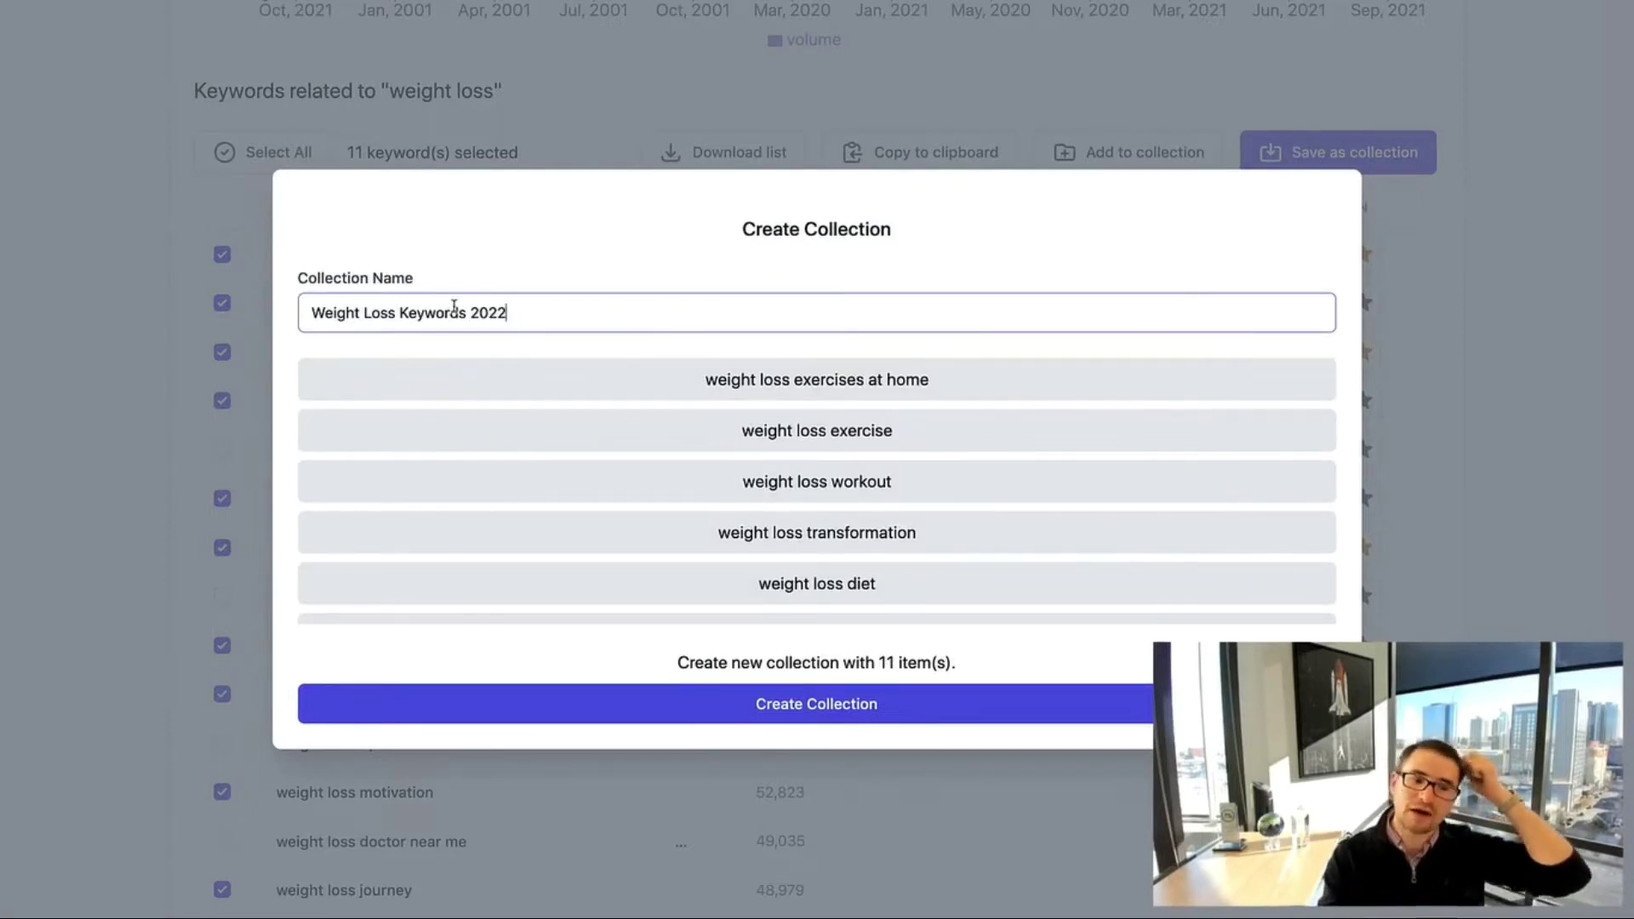
{"action": "left_click", "coordinate": [827, 706]}
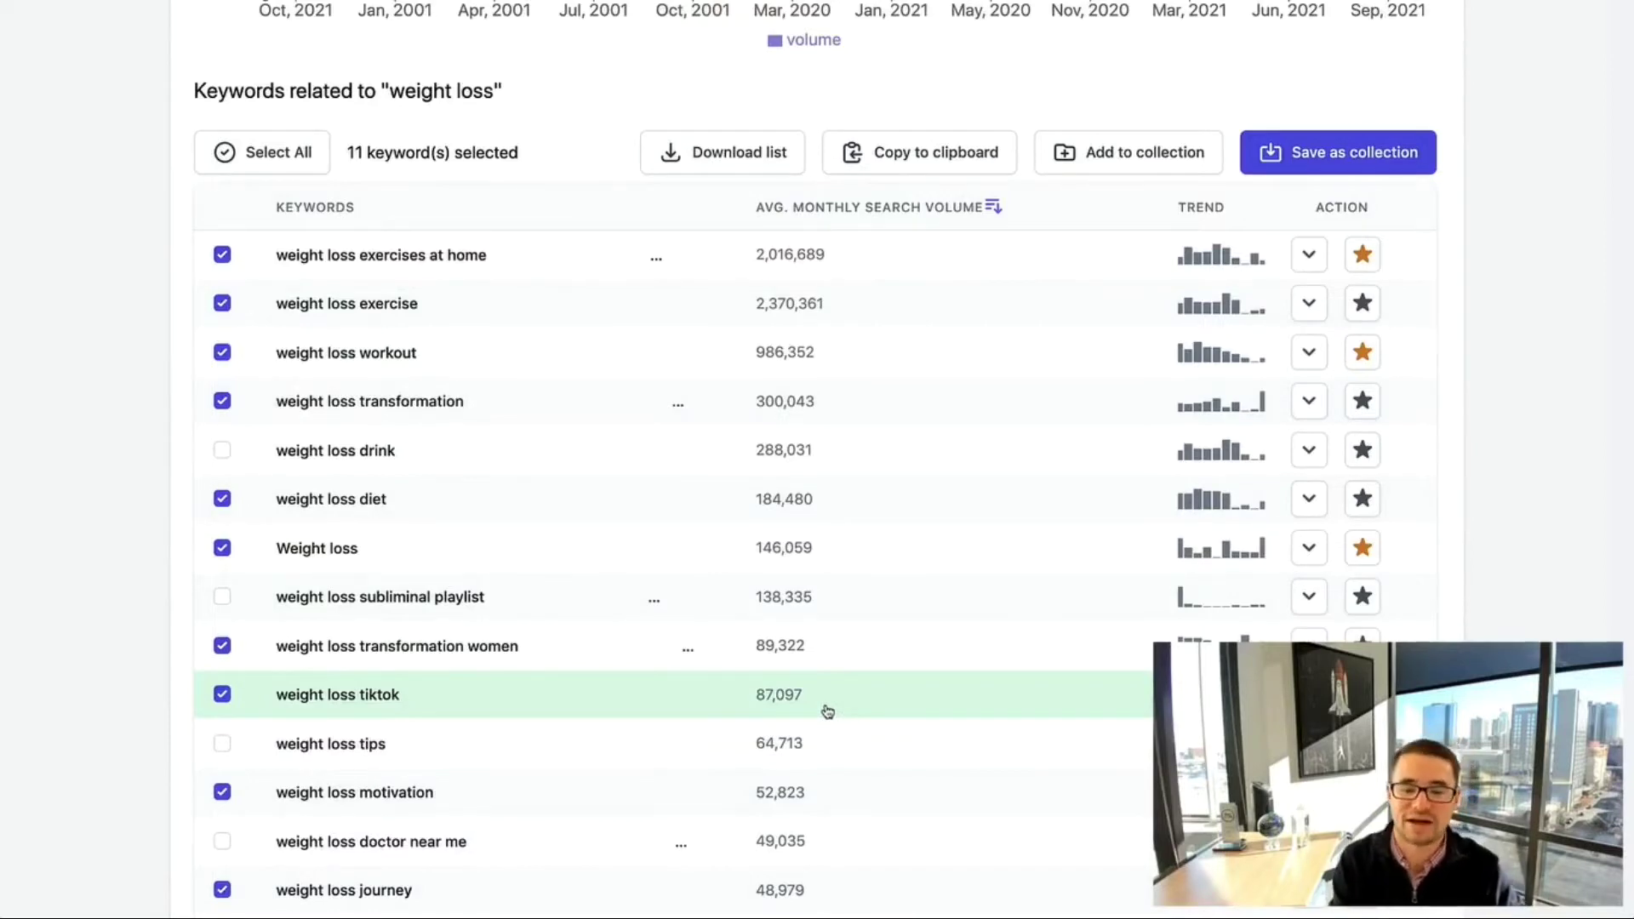
Under Similar Keywords, select "weight loss diet", "weight loss mistake", "exercise weight loss", "healthy weight loss" and "weight loss exercise"
{"action": "scroll", "coordinate": [827, 711], "scroll_direction": "down", "scroll_amount": 18}
{"action": "scroll", "coordinate": [841, 700], "scroll_direction": "down", "scroll_amount": 5}
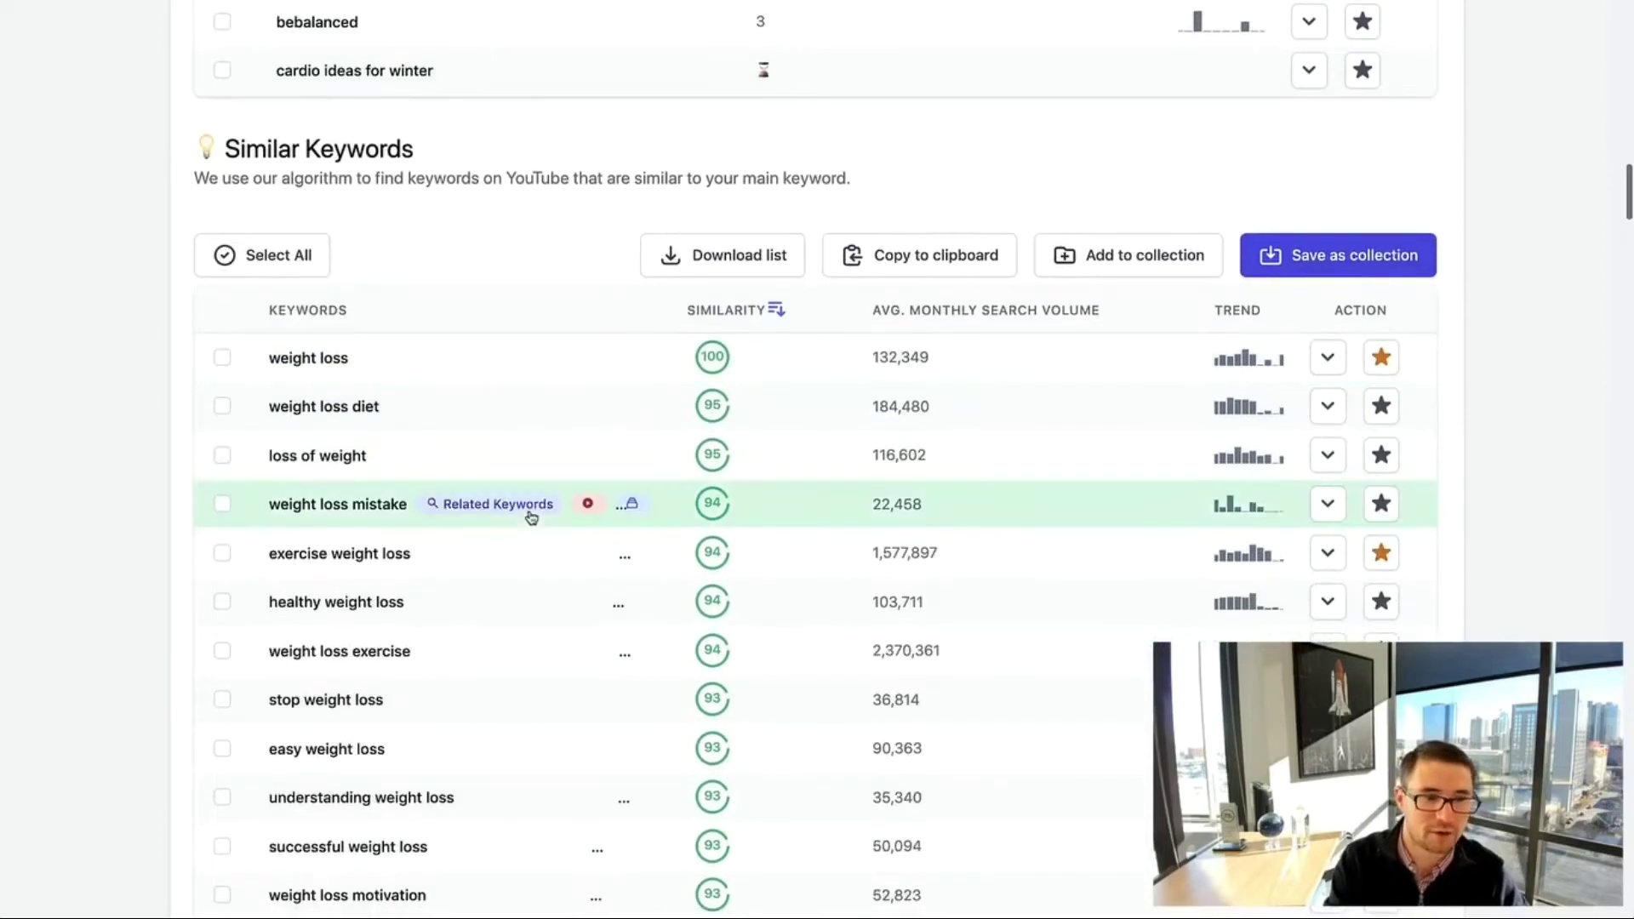
{"action": "scroll", "coordinate": [227, 427], "scroll_direction": "down", "scroll_amount": 2}
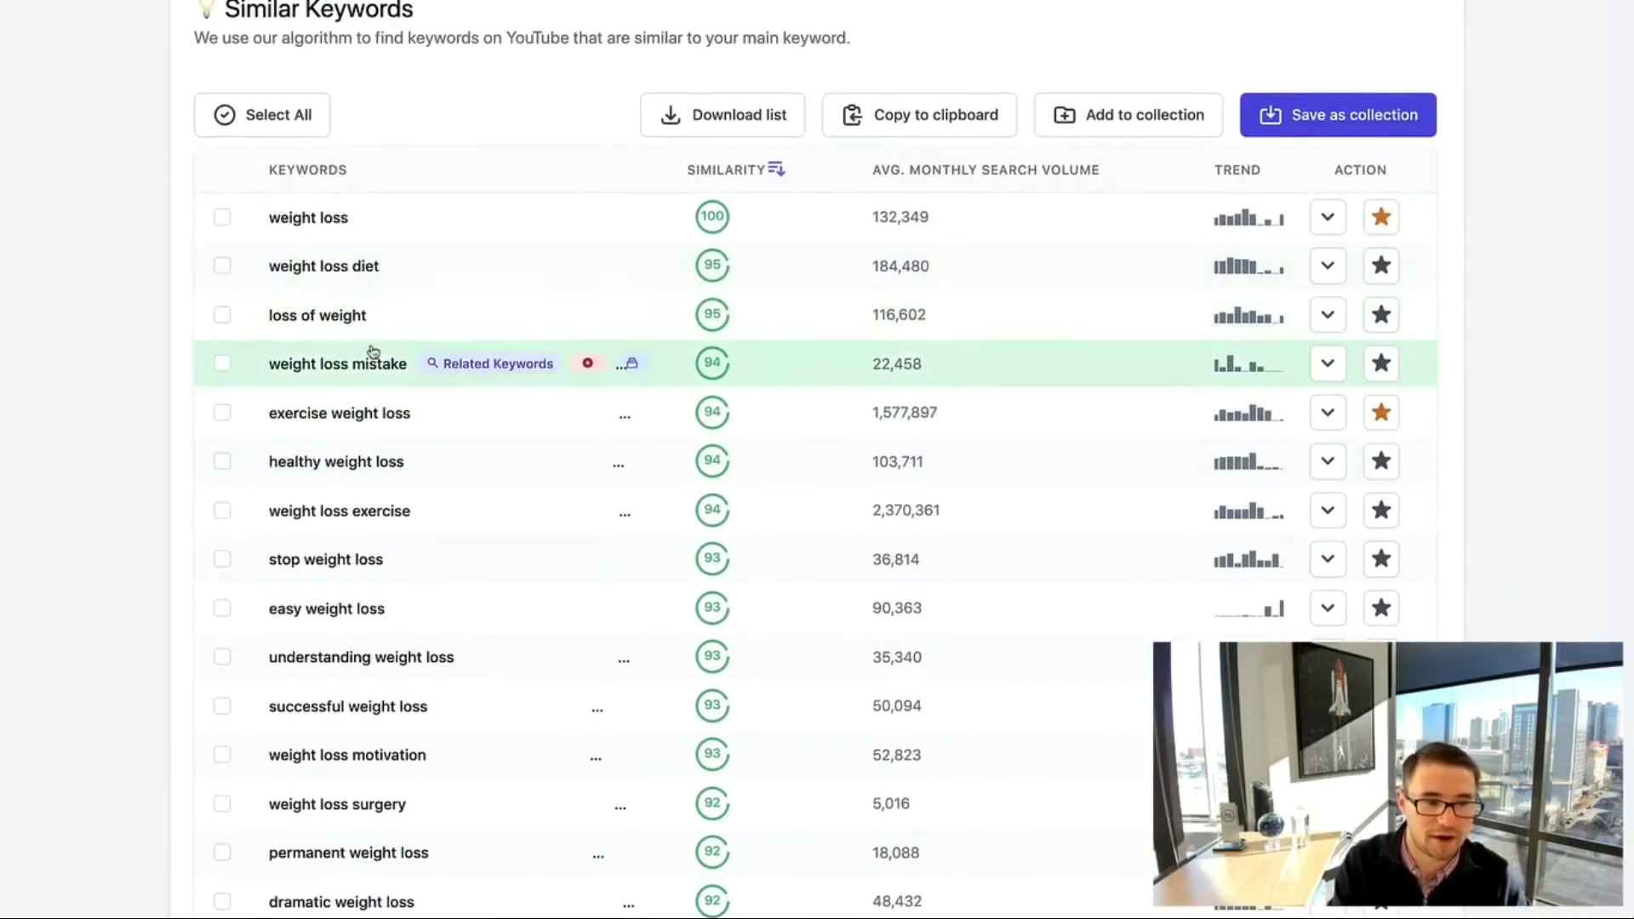
{"action": "left_click", "coordinate": [222, 216]}
{"action": "scroll", "coordinate": [234, 324], "scroll_direction": "down", "scroll_amount": 2}
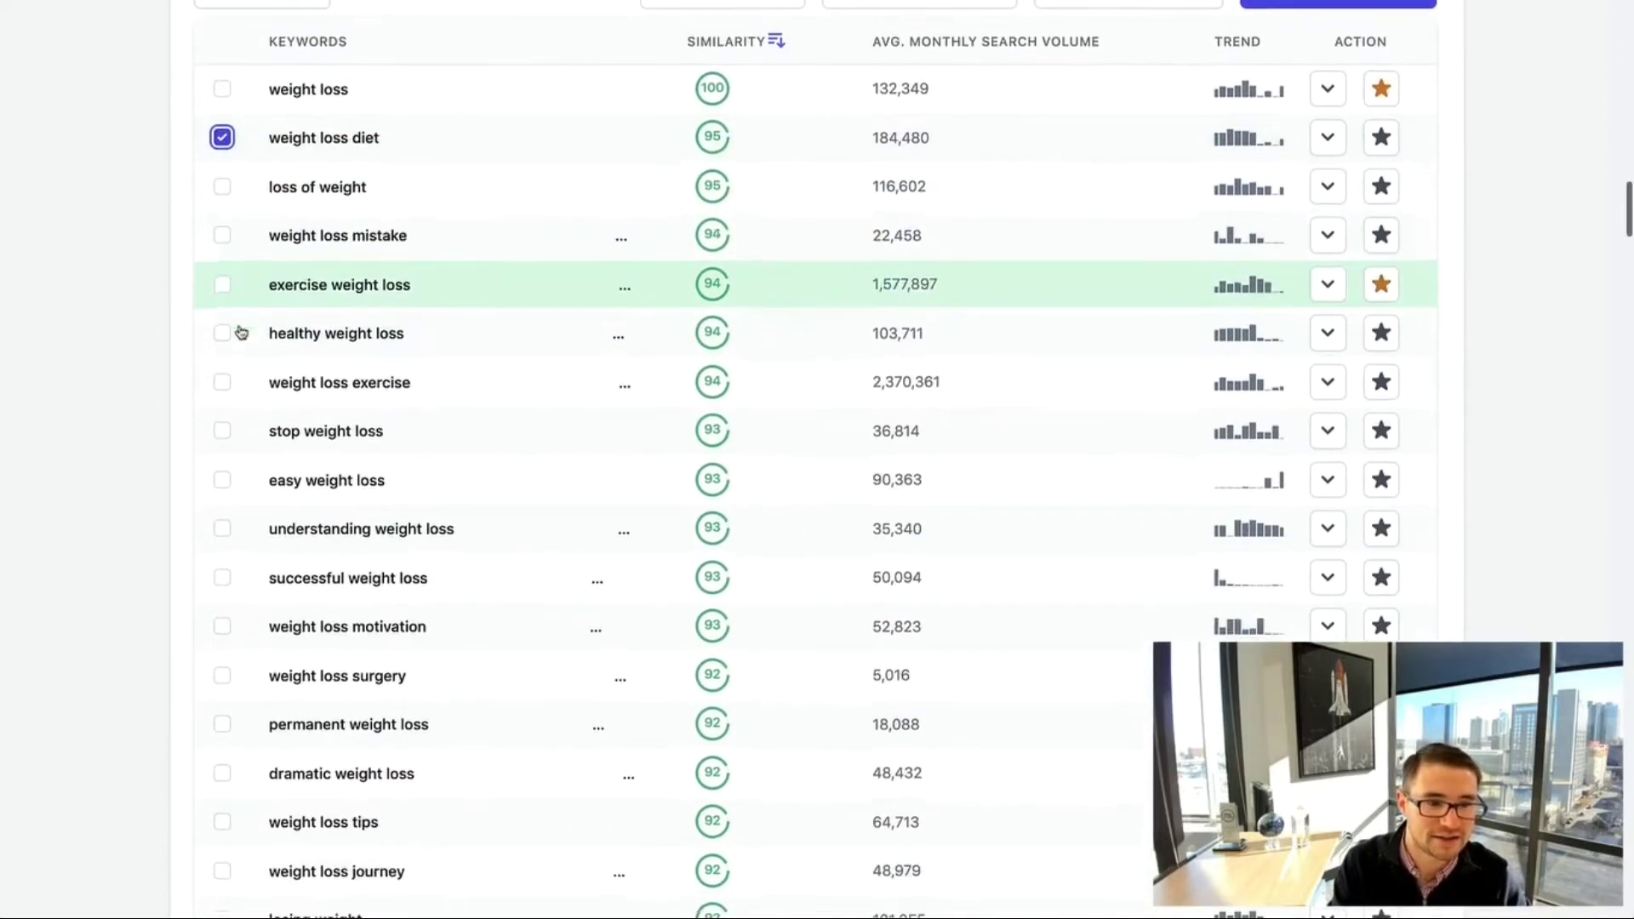
{"action": "left_click", "coordinate": [221, 240]}
{"action": "left_click", "coordinate": [221, 290]}
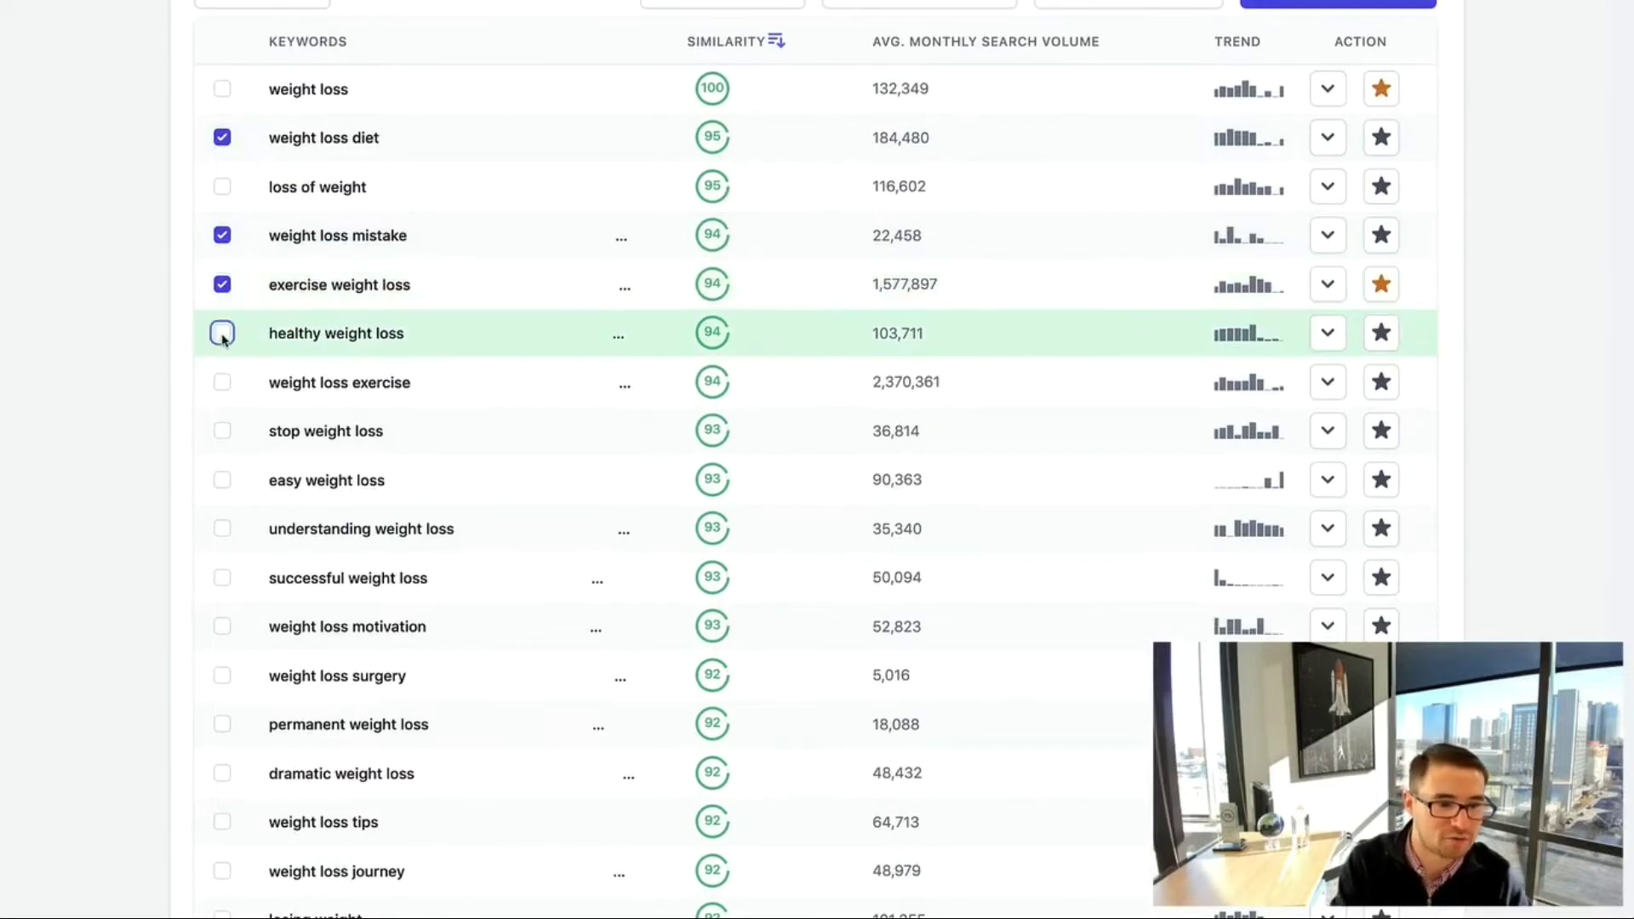
{"action": "left_click", "coordinate": [223, 335]}
{"action": "left_click", "coordinate": [221, 383]}
Add "easy weight loss", "understanding weight loss", "successful weight loss" and "weight loss motivation" to the similar keywords selection
{"action": "scroll", "coordinate": [218, 438], "scroll_direction": "down", "scroll_amount": 1}
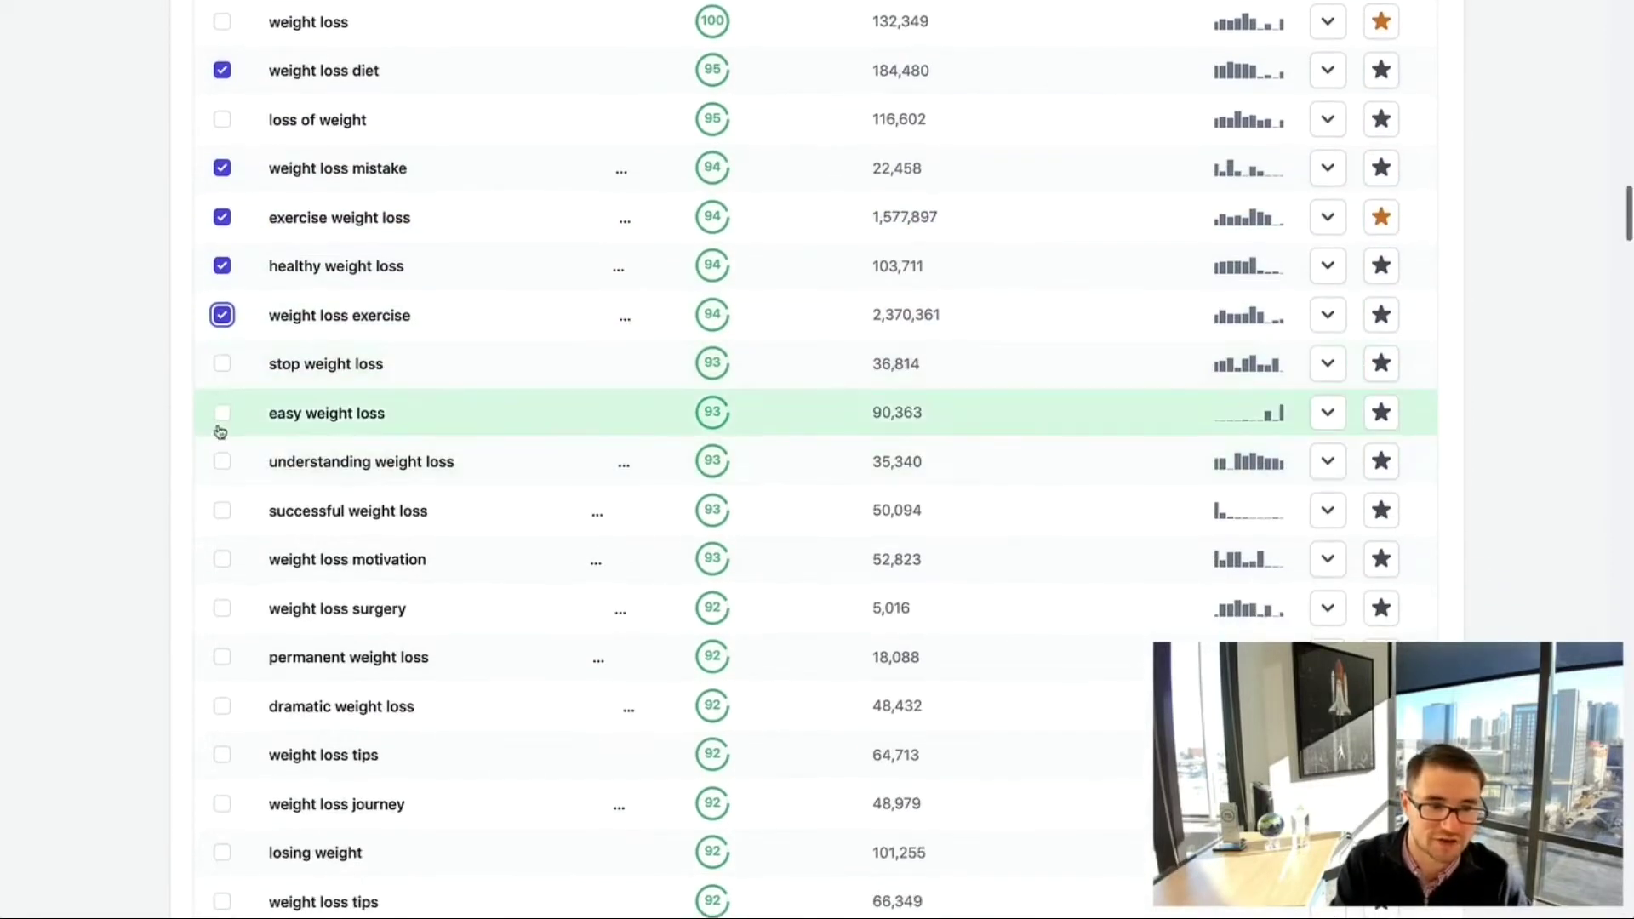
{"action": "left_click", "coordinate": [231, 417]}
{"action": "scroll", "coordinate": [226, 425], "scroll_direction": "down", "scroll_amount": 1}
{"action": "left_click", "coordinate": [224, 373]}
{"action": "scroll", "coordinate": [223, 400], "scroll_direction": "down", "scroll_amount": 1}
{"action": "left_click", "coordinate": [222, 328]}
{"action": "left_click", "coordinate": [222, 377]}
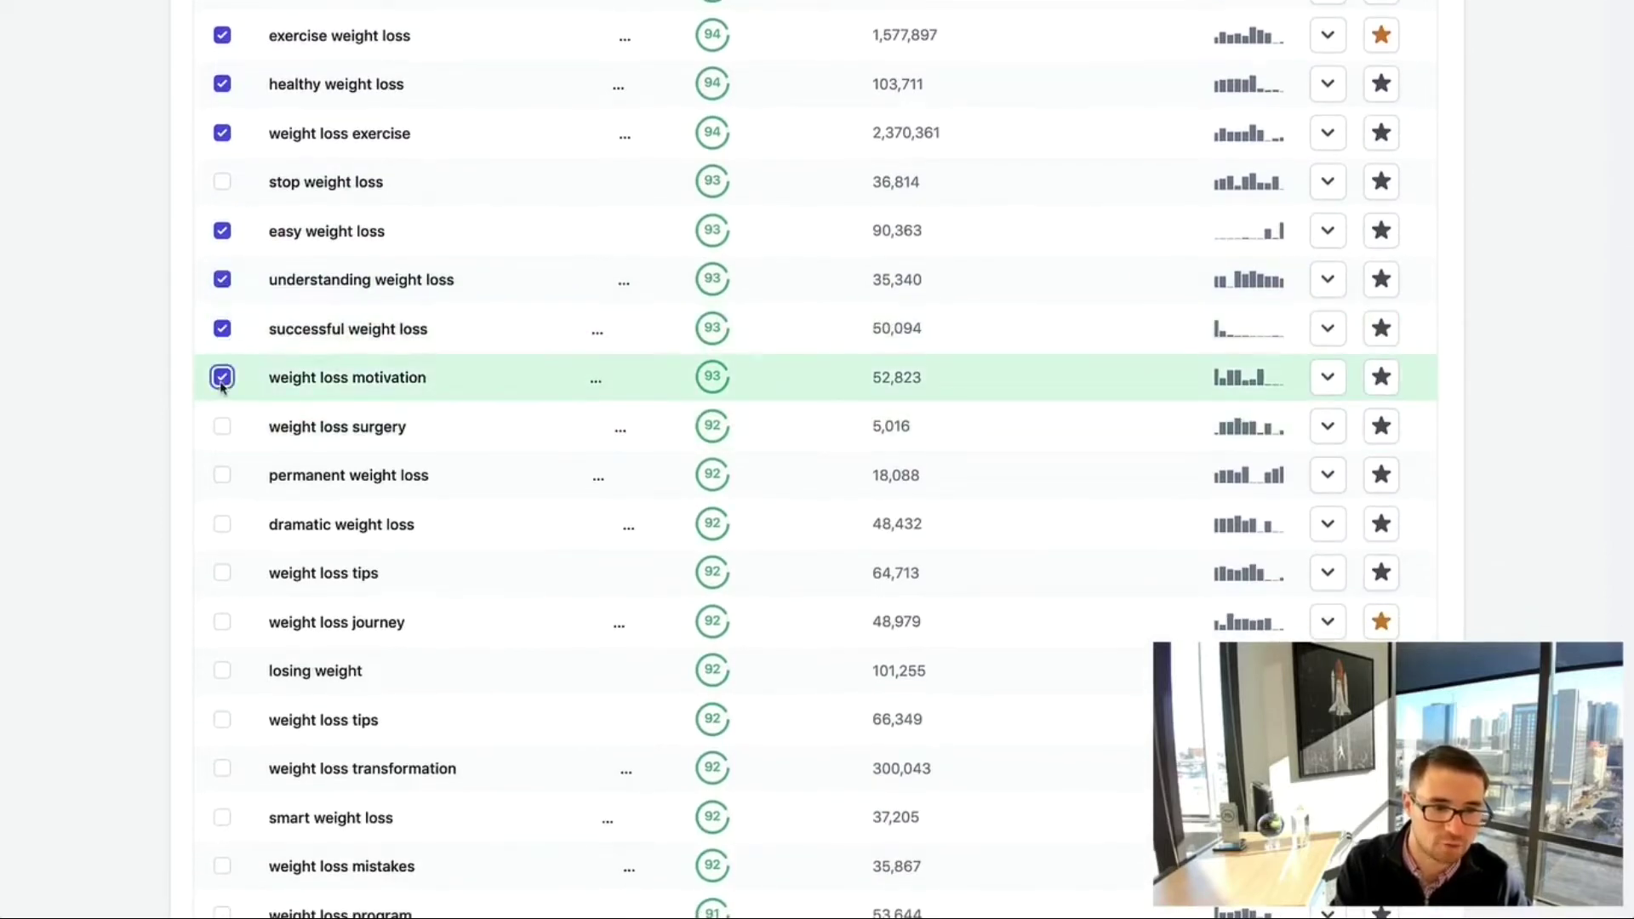
Add "lose fat" and "Diet" from further down the similar keywords list to the selection
{"action": "scroll", "coordinate": [397, 602], "scroll_direction": "down", "scroll_amount": 10}
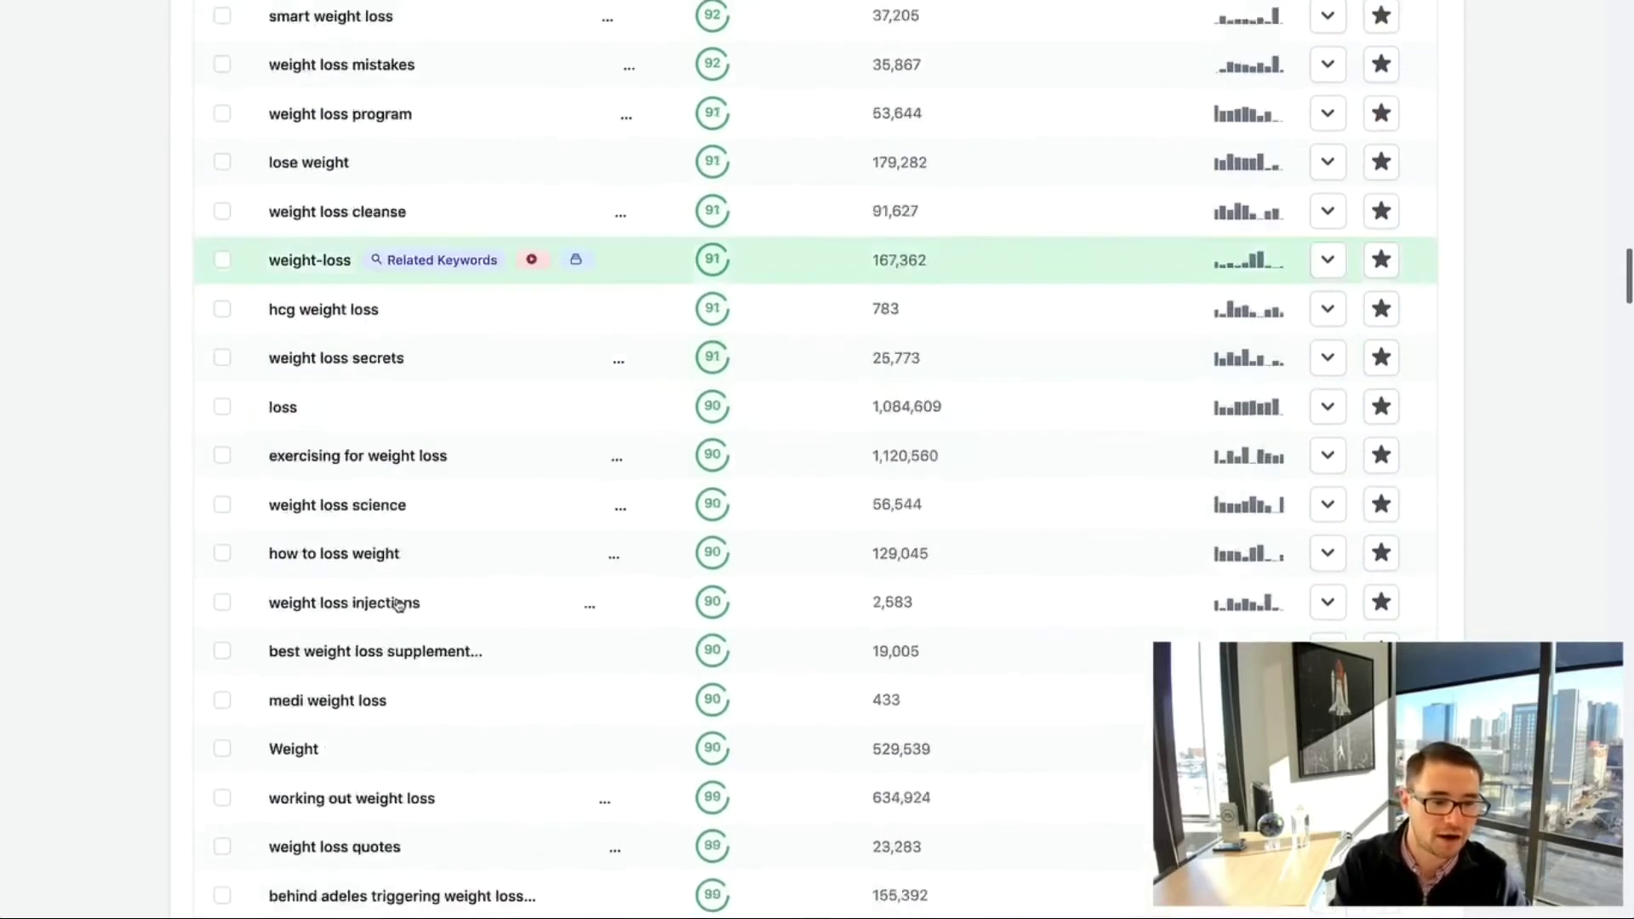
{"action": "scroll", "coordinate": [403, 592], "scroll_direction": "down", "scroll_amount": 7}
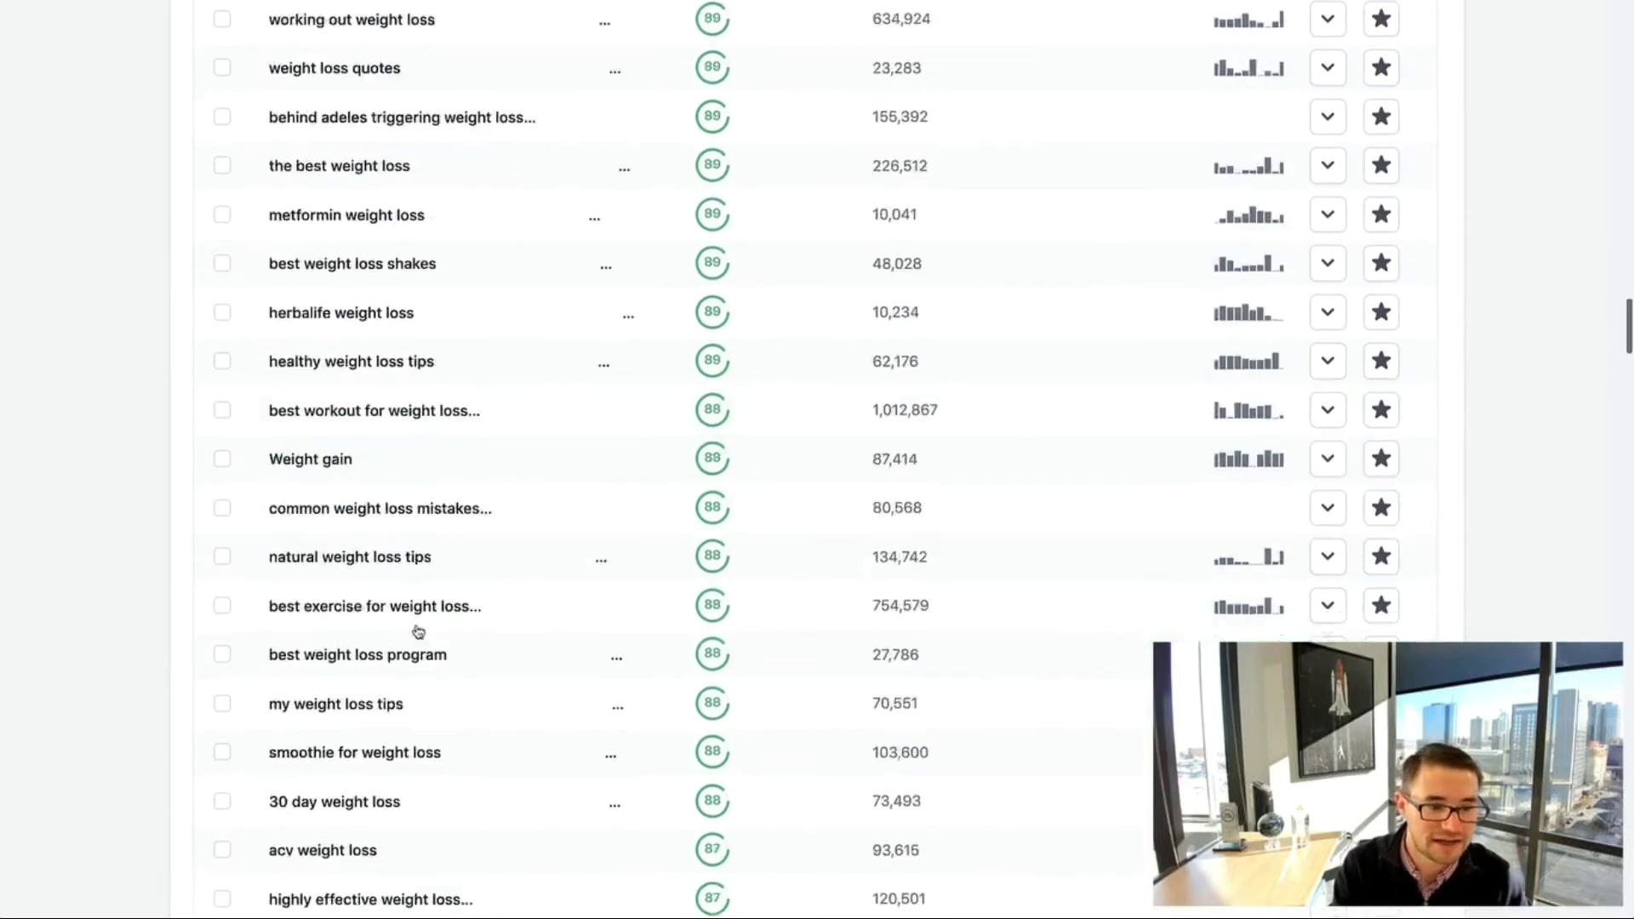
{"action": "scroll", "coordinate": [418, 631], "scroll_direction": "down", "scroll_amount": 7}
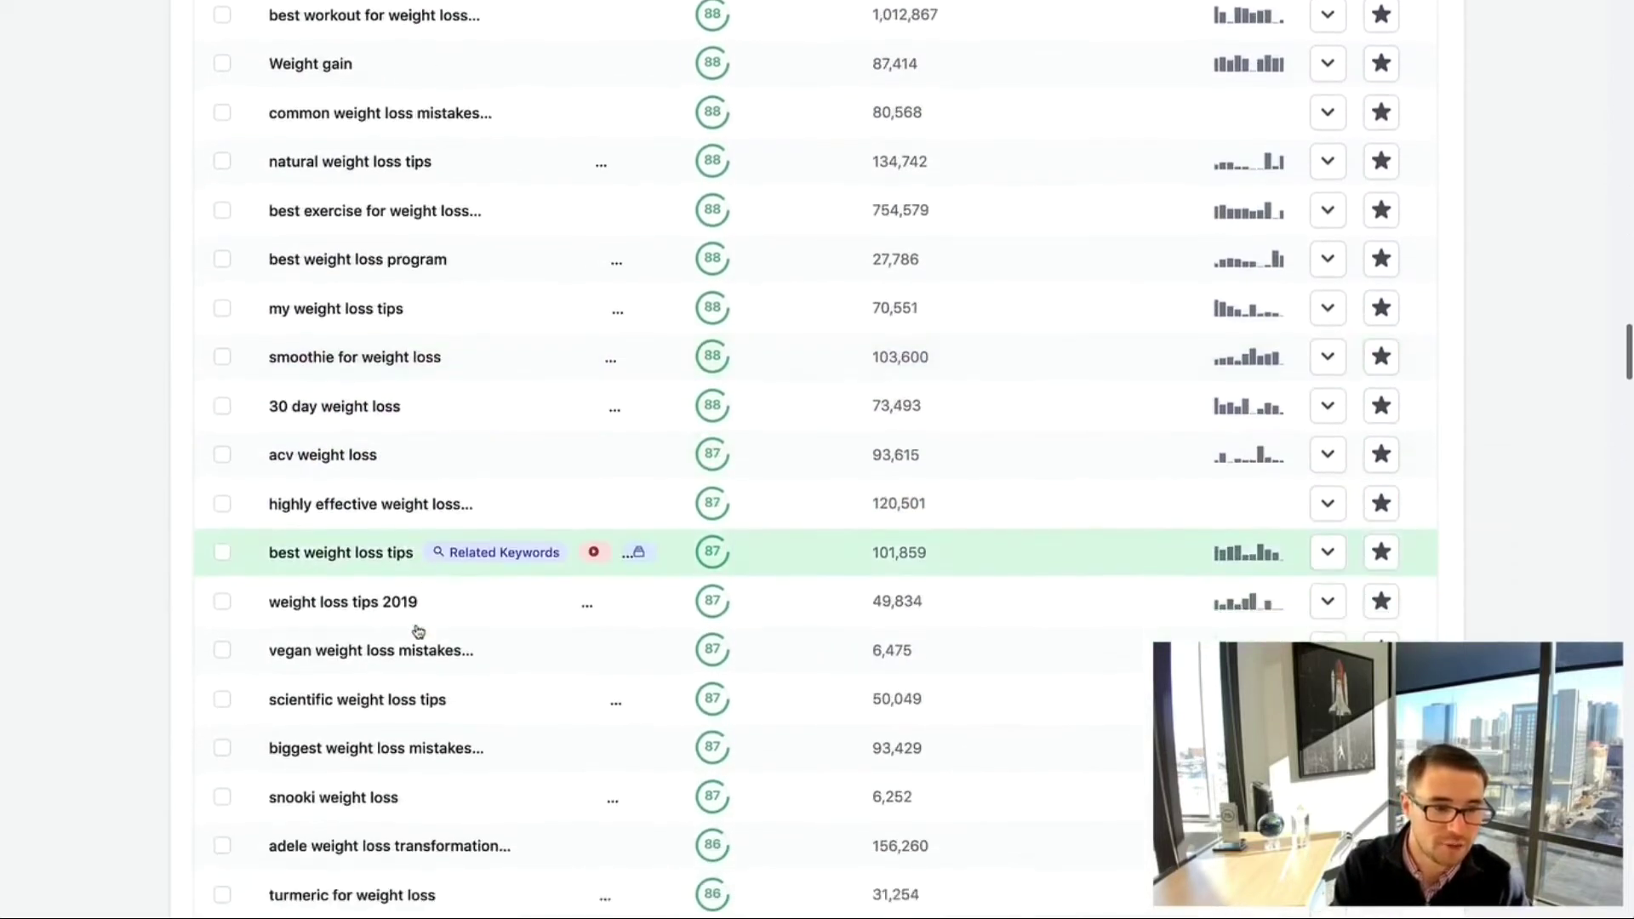
{"action": "scroll", "coordinate": [418, 631], "scroll_direction": "down", "scroll_amount": 9}
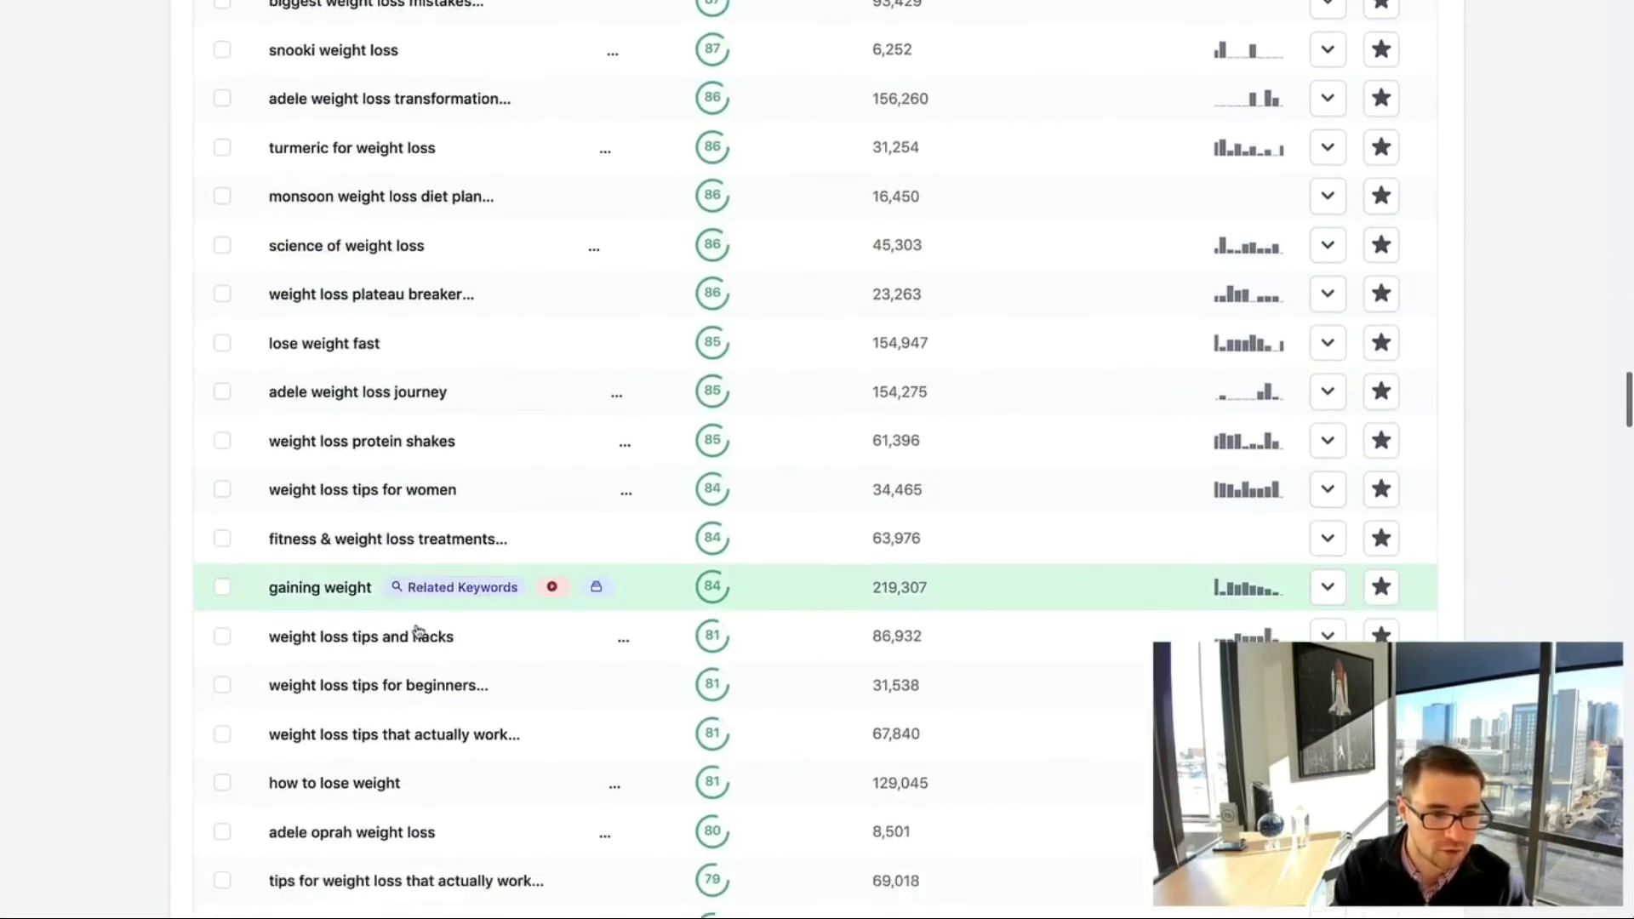
{"action": "scroll", "coordinate": [418, 630], "scroll_direction": "down", "scroll_amount": 7}
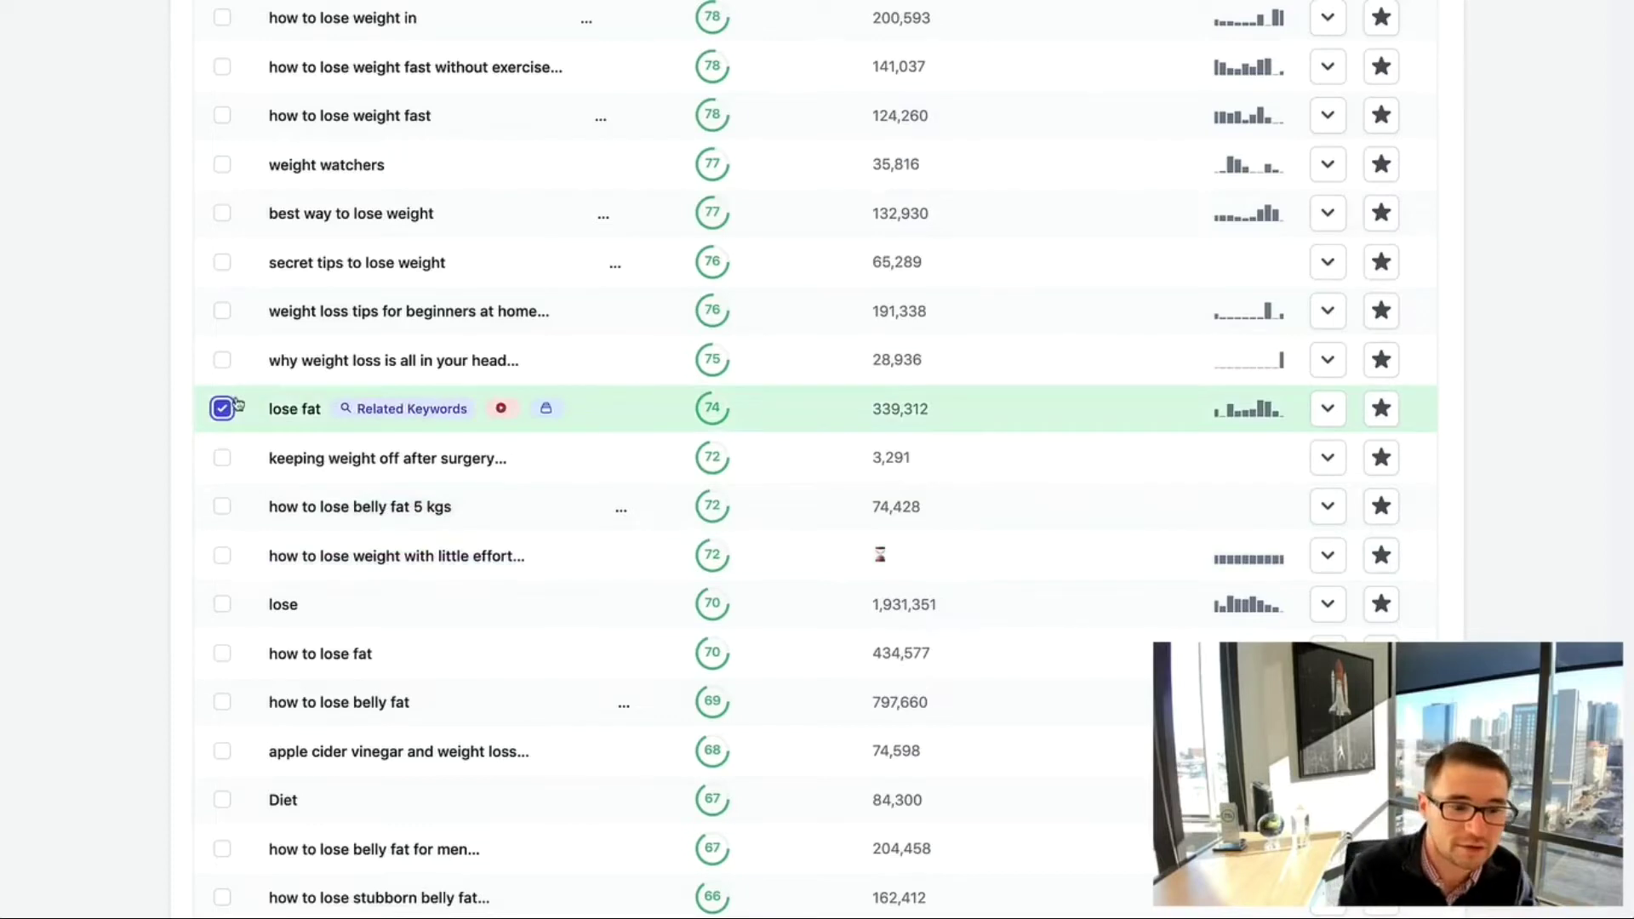
{"action": "scroll", "coordinate": [325, 529], "scroll_direction": "down", "scroll_amount": 2}
{"action": "scroll", "coordinate": [353, 585], "scroll_direction": "down", "scroll_amount": 4}
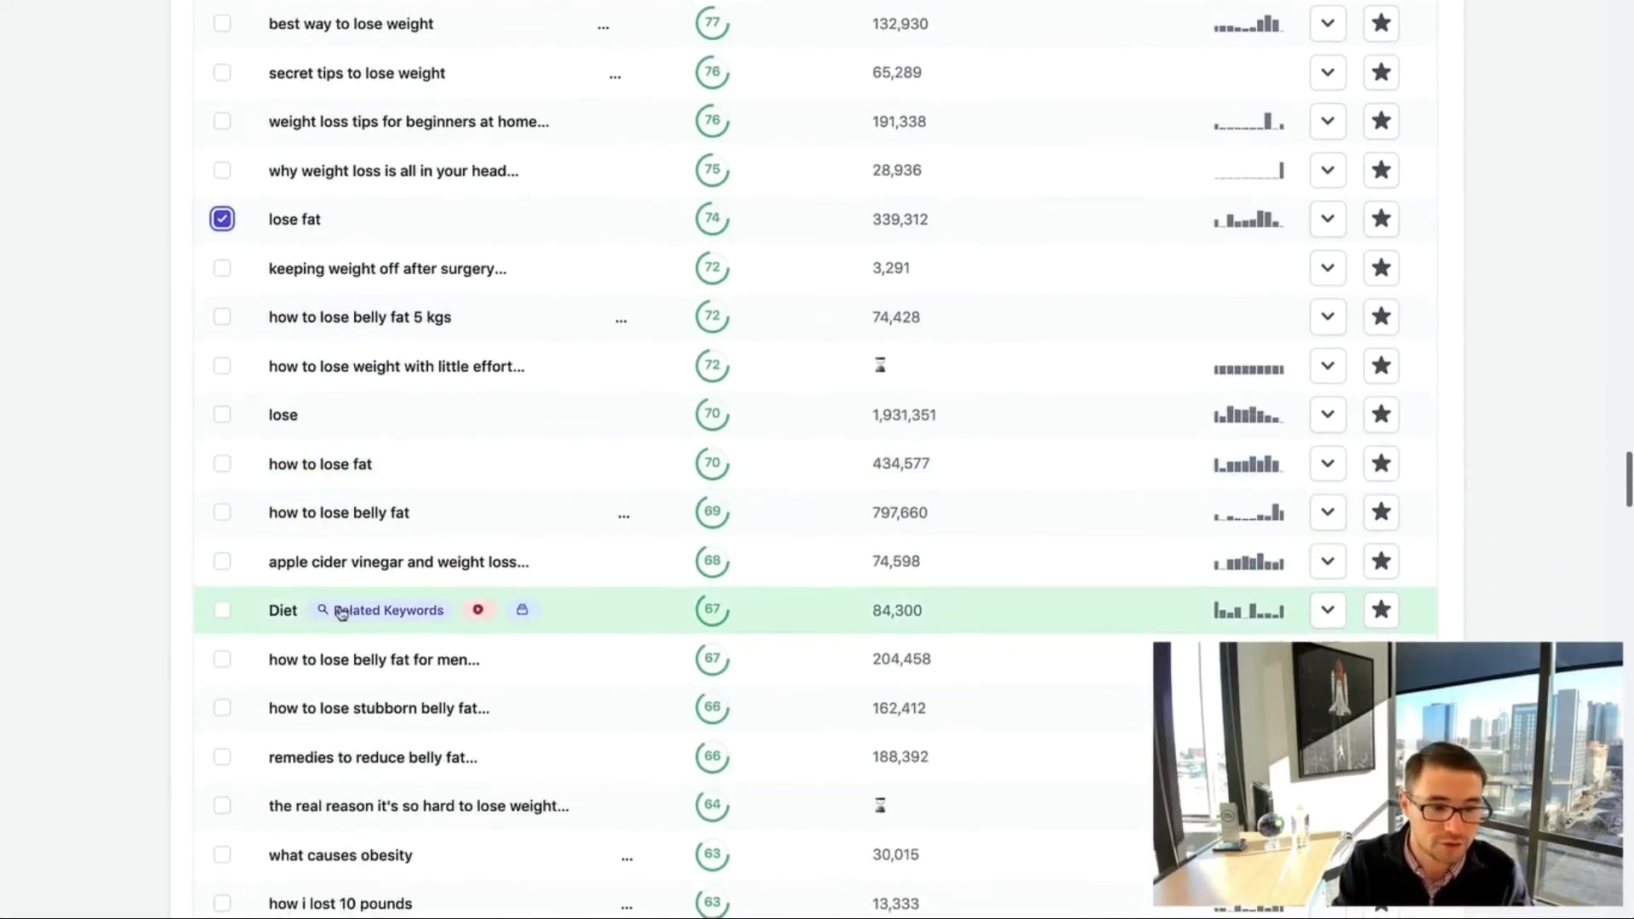
{"action": "left_click", "coordinate": [222, 543]}
{"action": "scroll", "coordinate": [350, 630], "scroll_direction": "down", "scroll_amount": 3}
{"action": "scroll", "coordinate": [351, 630], "scroll_direction": "down", "scroll_amount": 1}
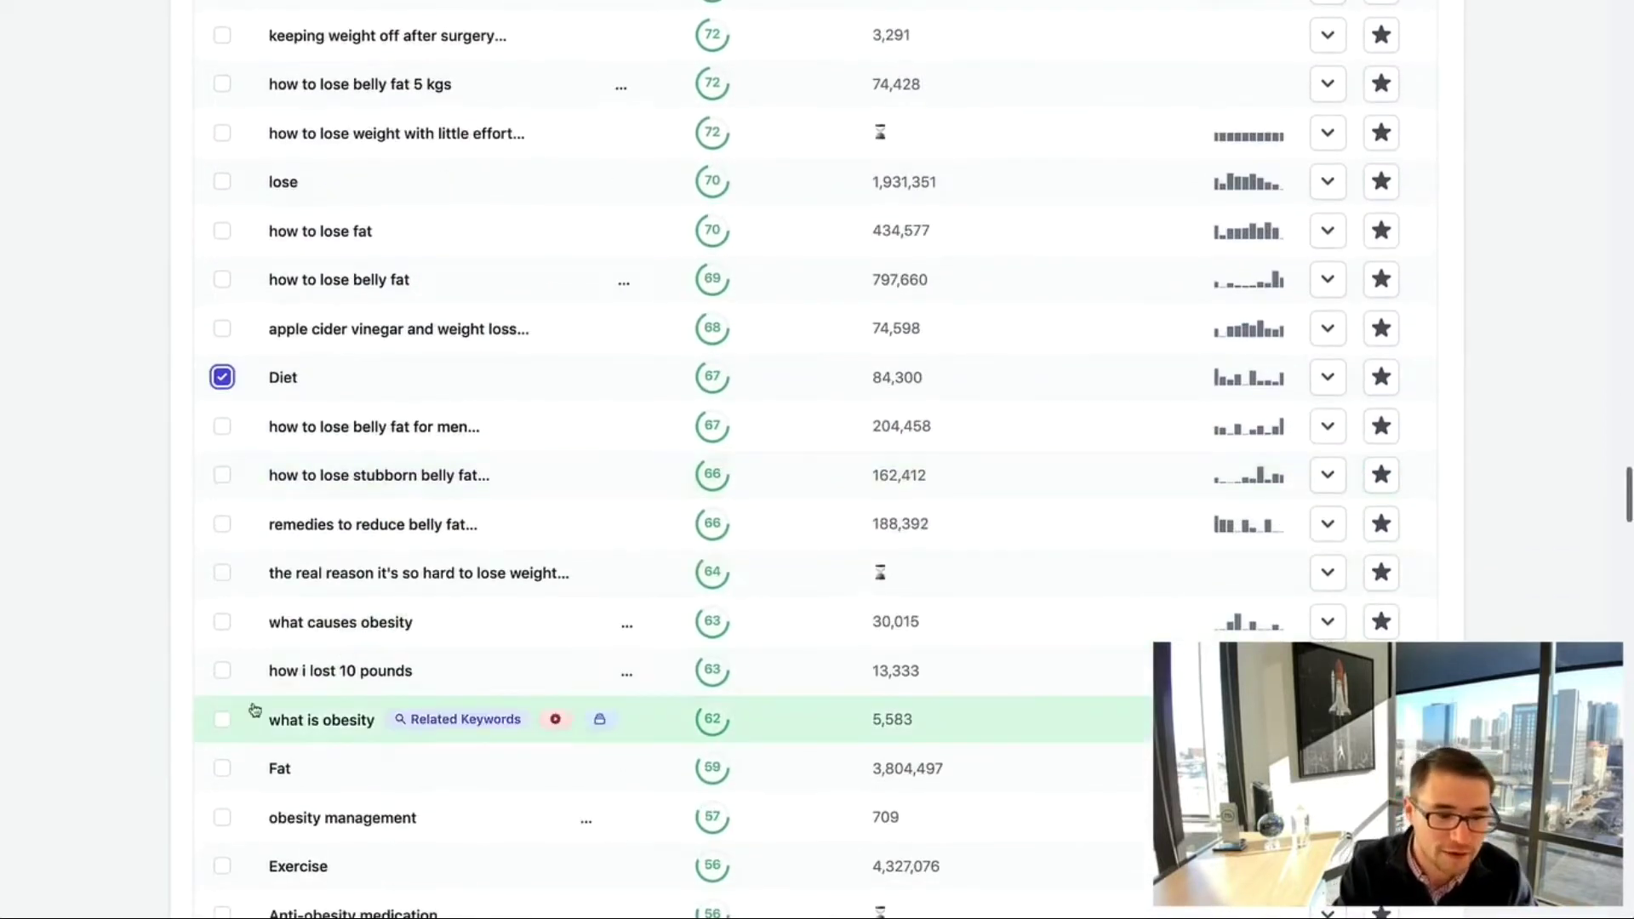
{"action": "left_click", "coordinate": [223, 720]}
{"action": "scroll", "coordinate": [310, 729], "scroll_direction": "down", "scroll_amount": 4}
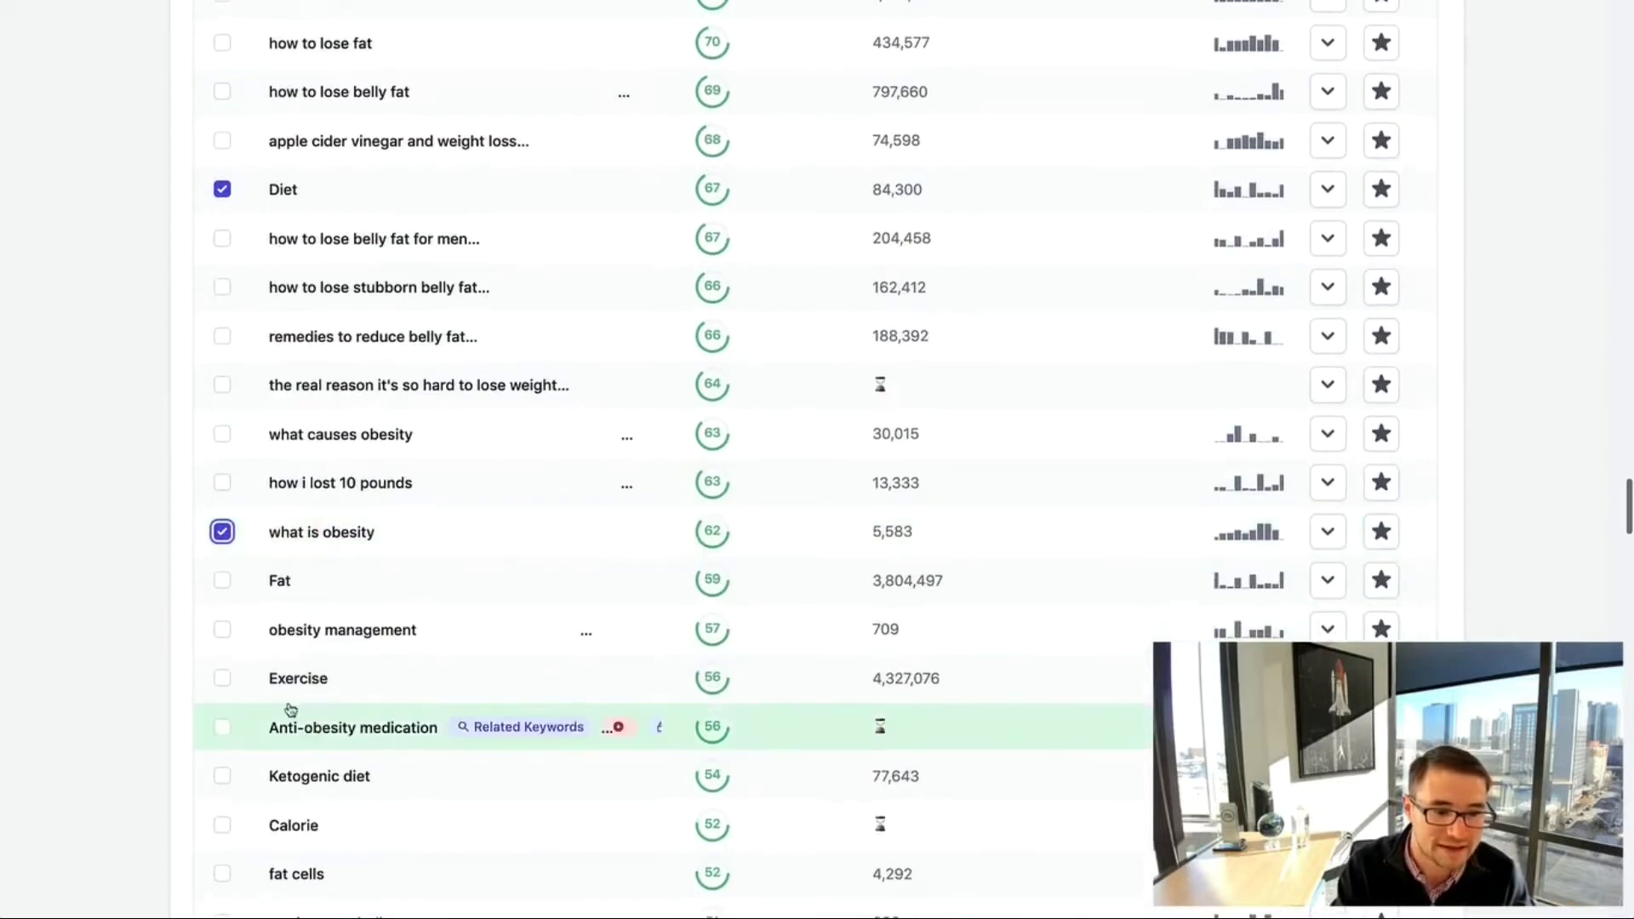
{"action": "left_click", "coordinate": [222, 531]}
Add the similar keywords "Exercise" and "obesity management" to the selection
{"action": "scroll", "coordinate": [224, 544], "scroll_direction": "down", "scroll_amount": 3}
{"action": "scroll", "coordinate": [215, 554], "scroll_direction": "up", "scroll_amount": 1}
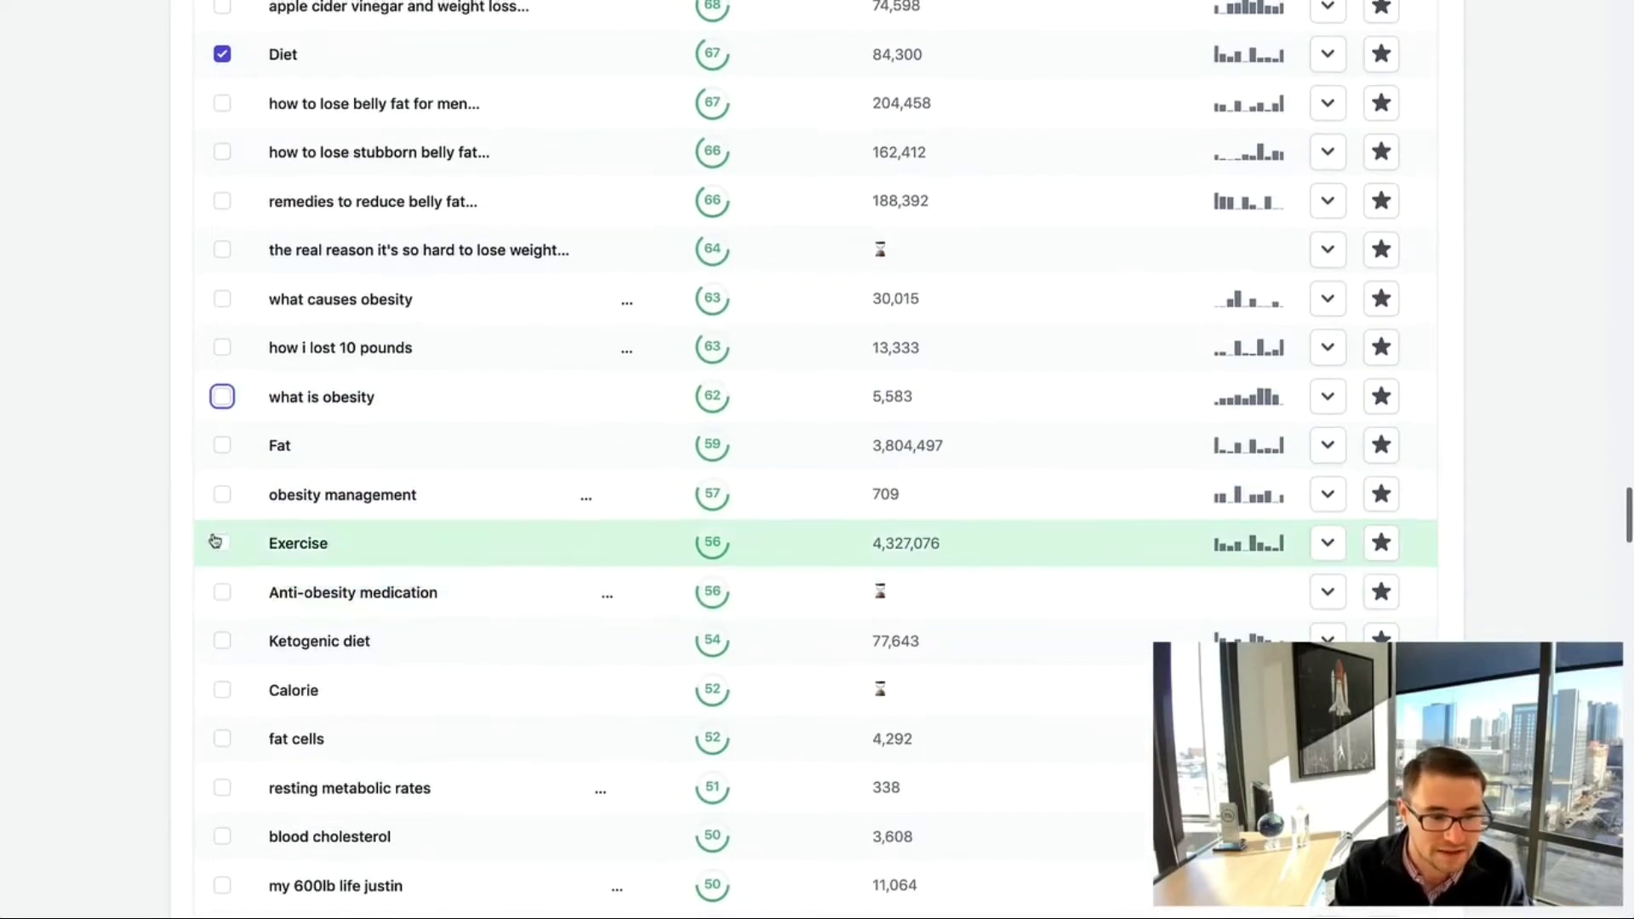
{"action": "left_click", "coordinate": [220, 545]}
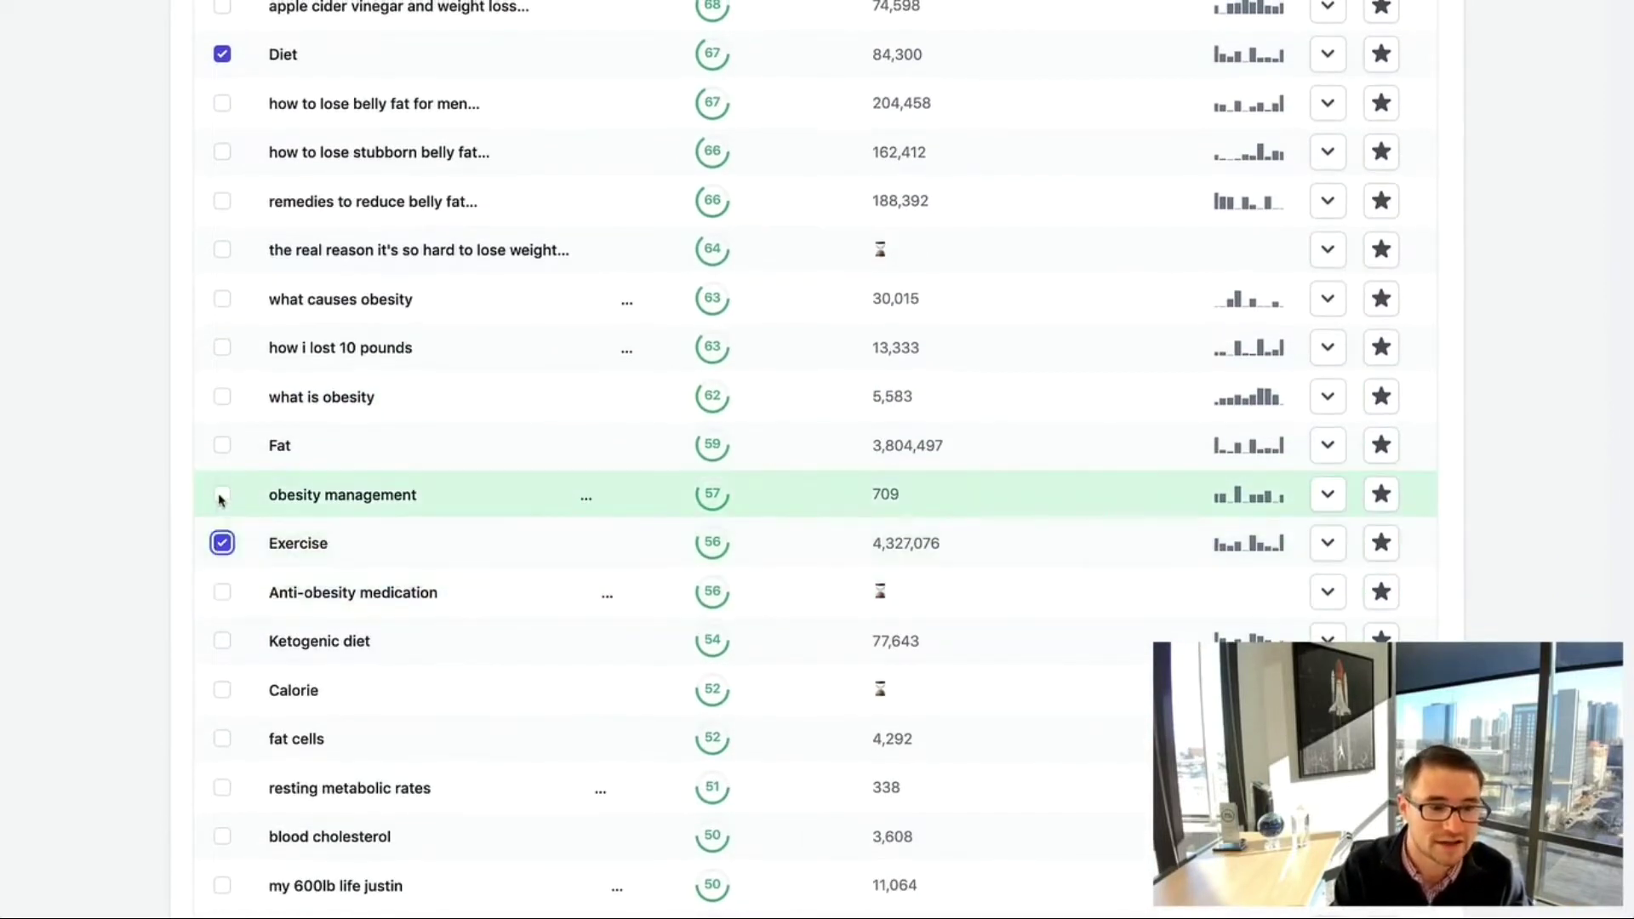
{"action": "left_click", "coordinate": [221, 496]}
Examine the less similar keywords further down the Similar Keywords list, and look back over the related keywords and volume trend
{"action": "scroll", "coordinate": [308, 687], "scroll_direction": "down", "scroll_amount": 6}
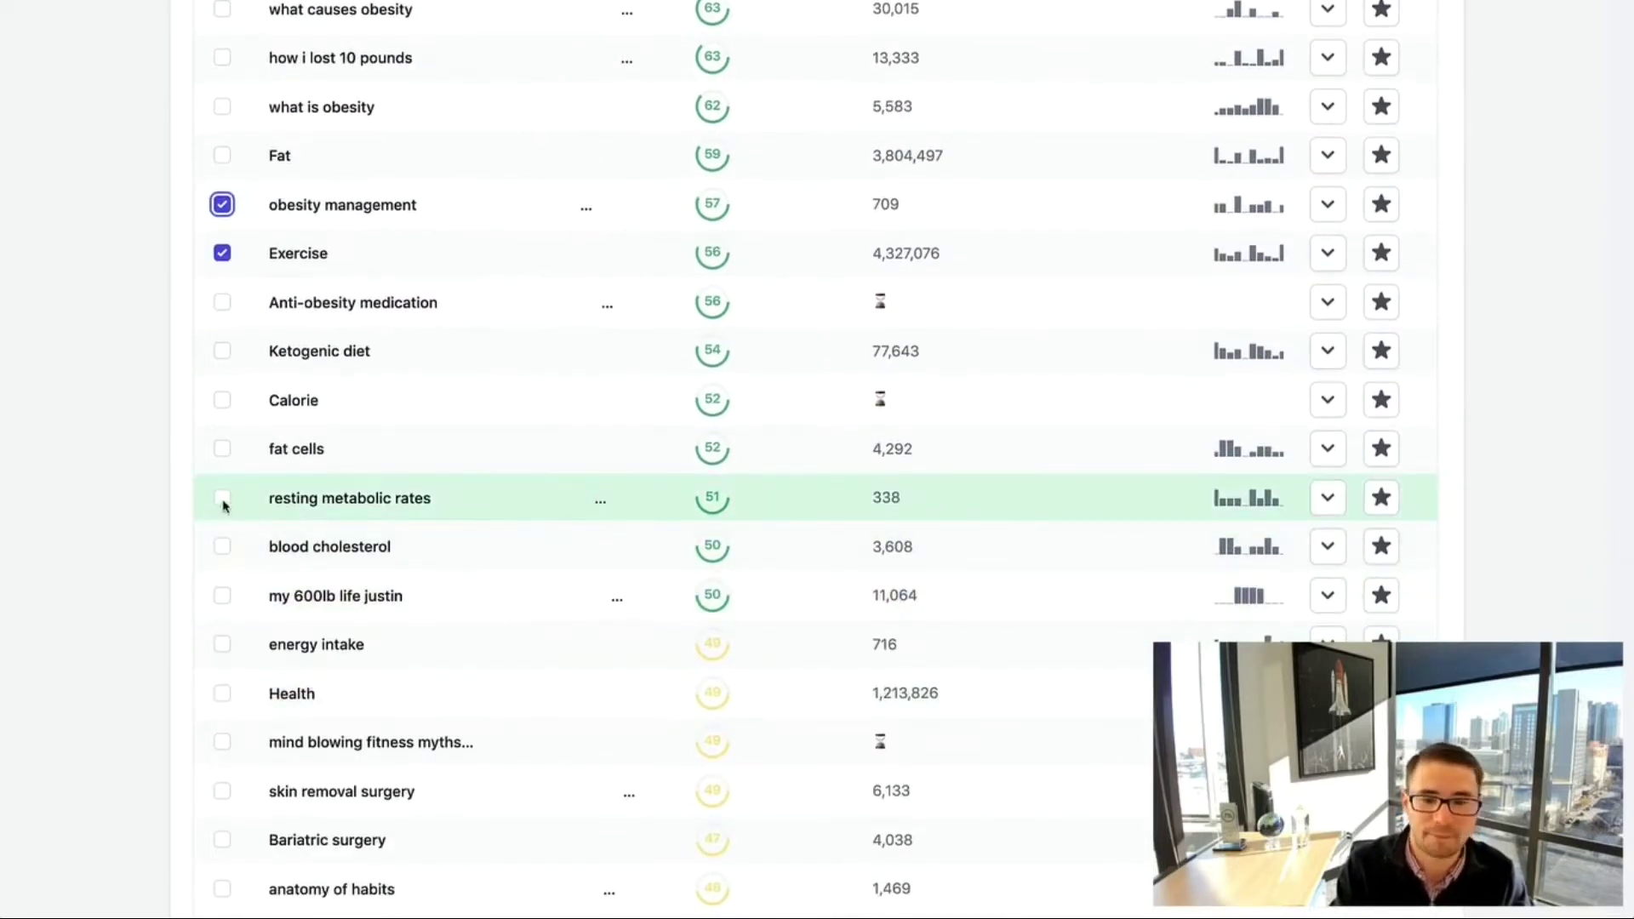
{"action": "scroll", "coordinate": [437, 619], "scroll_direction": "down", "scroll_amount": 1}
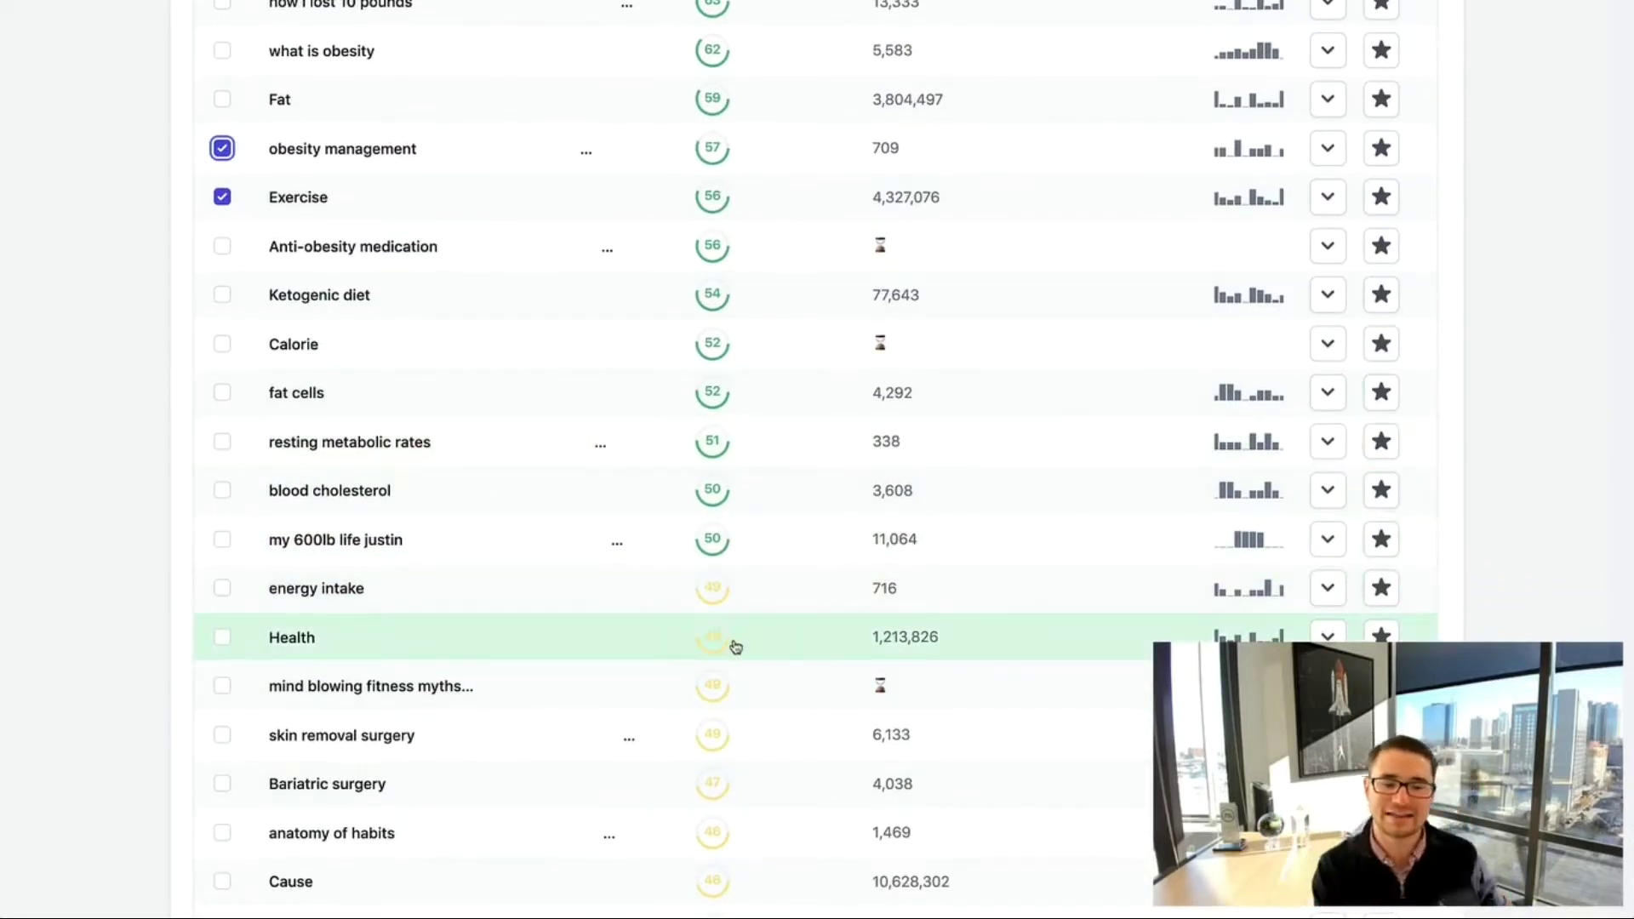
{"action": "scroll", "coordinate": [719, 645], "scroll_direction": "down", "scroll_amount": 1}
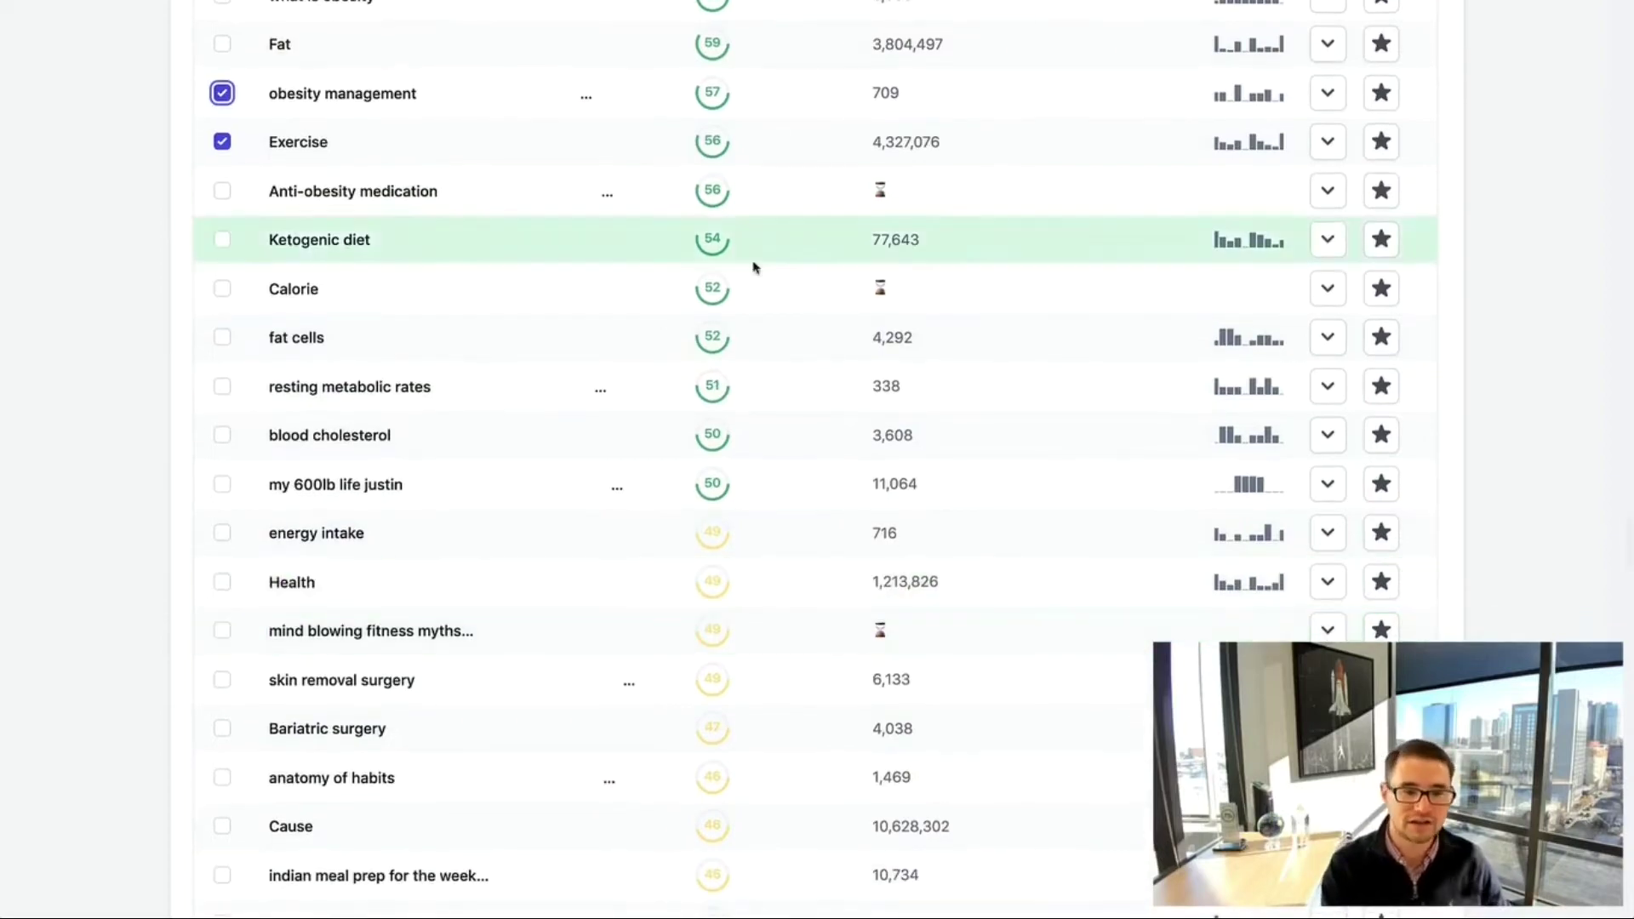
{"action": "scroll", "coordinate": [766, 511], "scroll_direction": "down", "scroll_amount": 15}
{"action": "scroll", "coordinate": [770, 510], "scroll_direction": "down", "scroll_amount": 20}
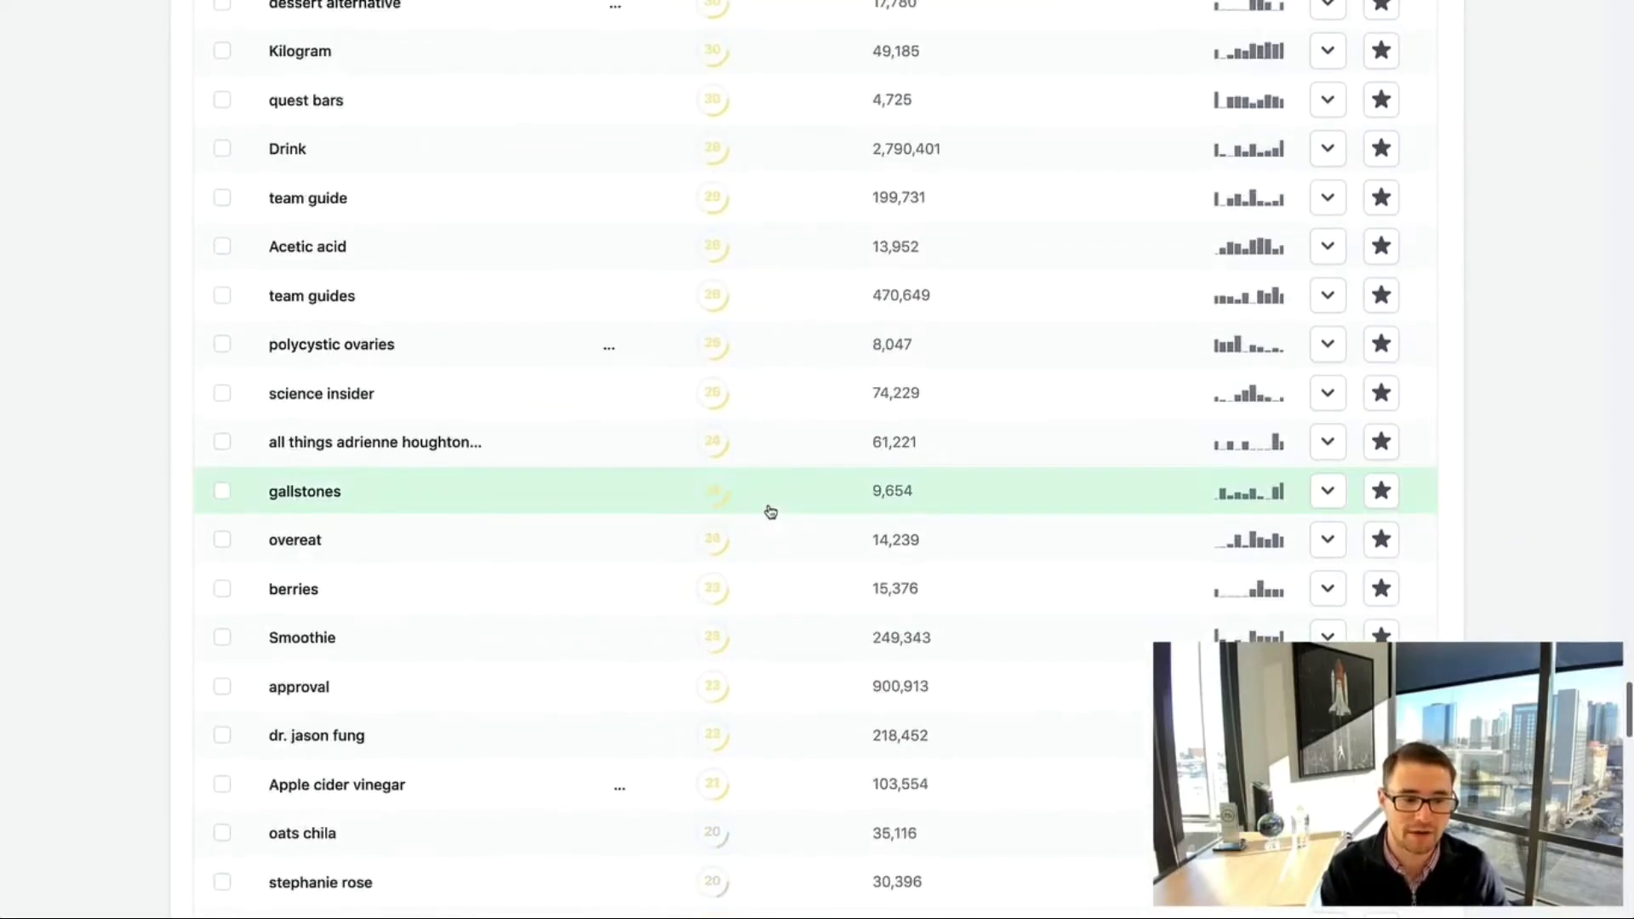
{"action": "scroll", "coordinate": [770, 510], "scroll_direction": "up", "scroll_amount": 12}
{"action": "scroll", "coordinate": [771, 511], "scroll_direction": "up", "scroll_amount": 15}
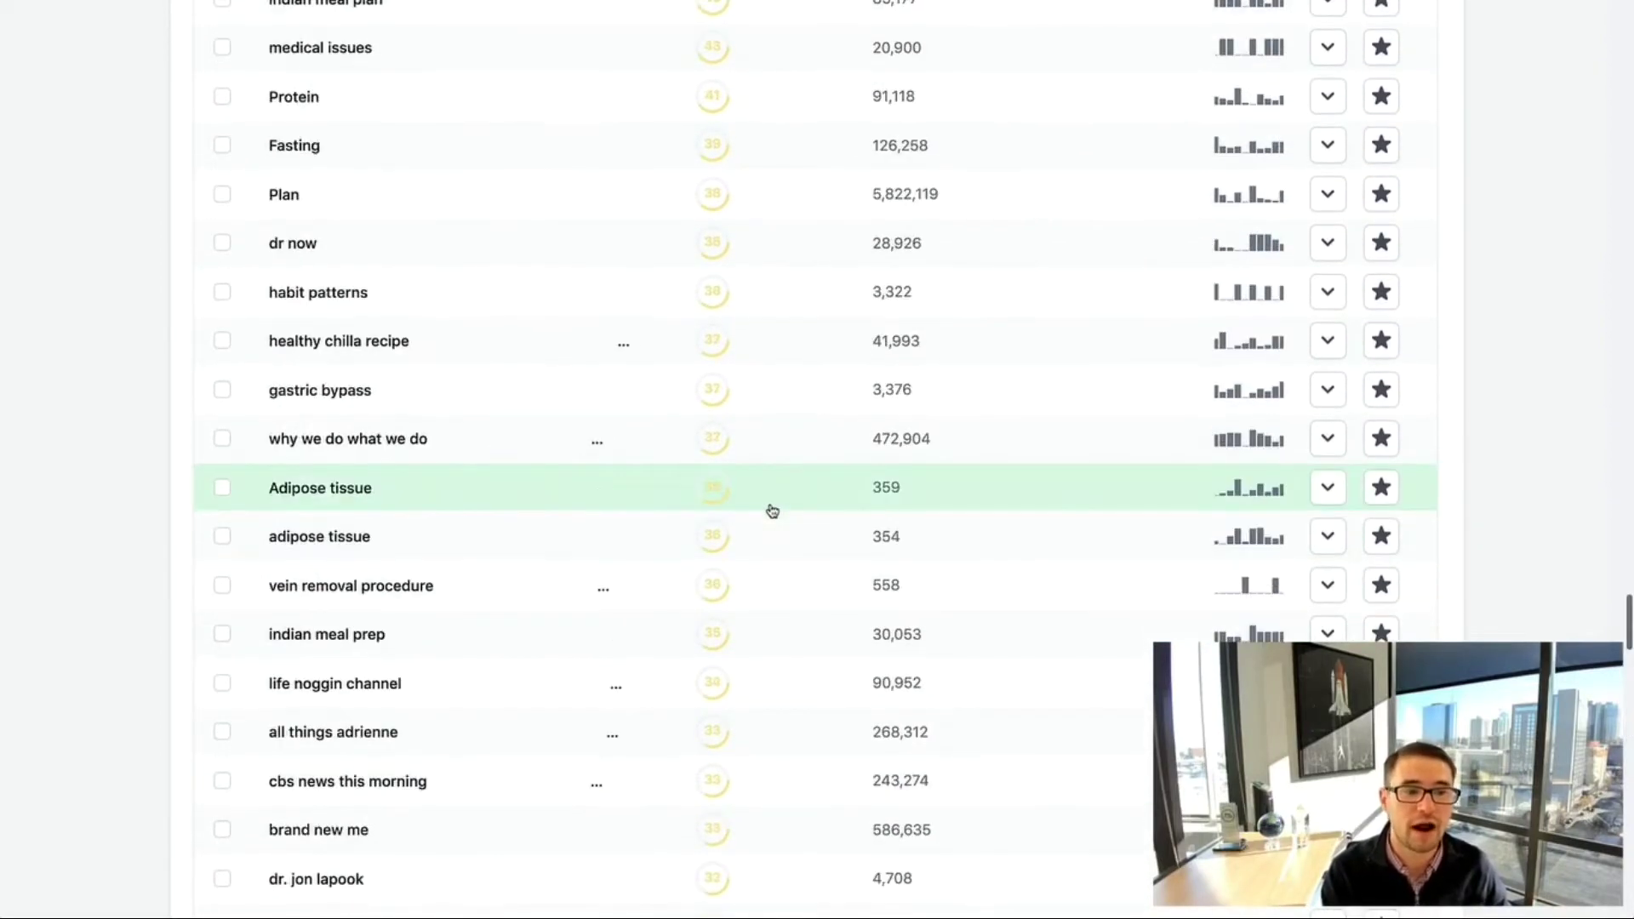
{"action": "scroll", "coordinate": [772, 511], "scroll_direction": "up", "scroll_amount": 15}
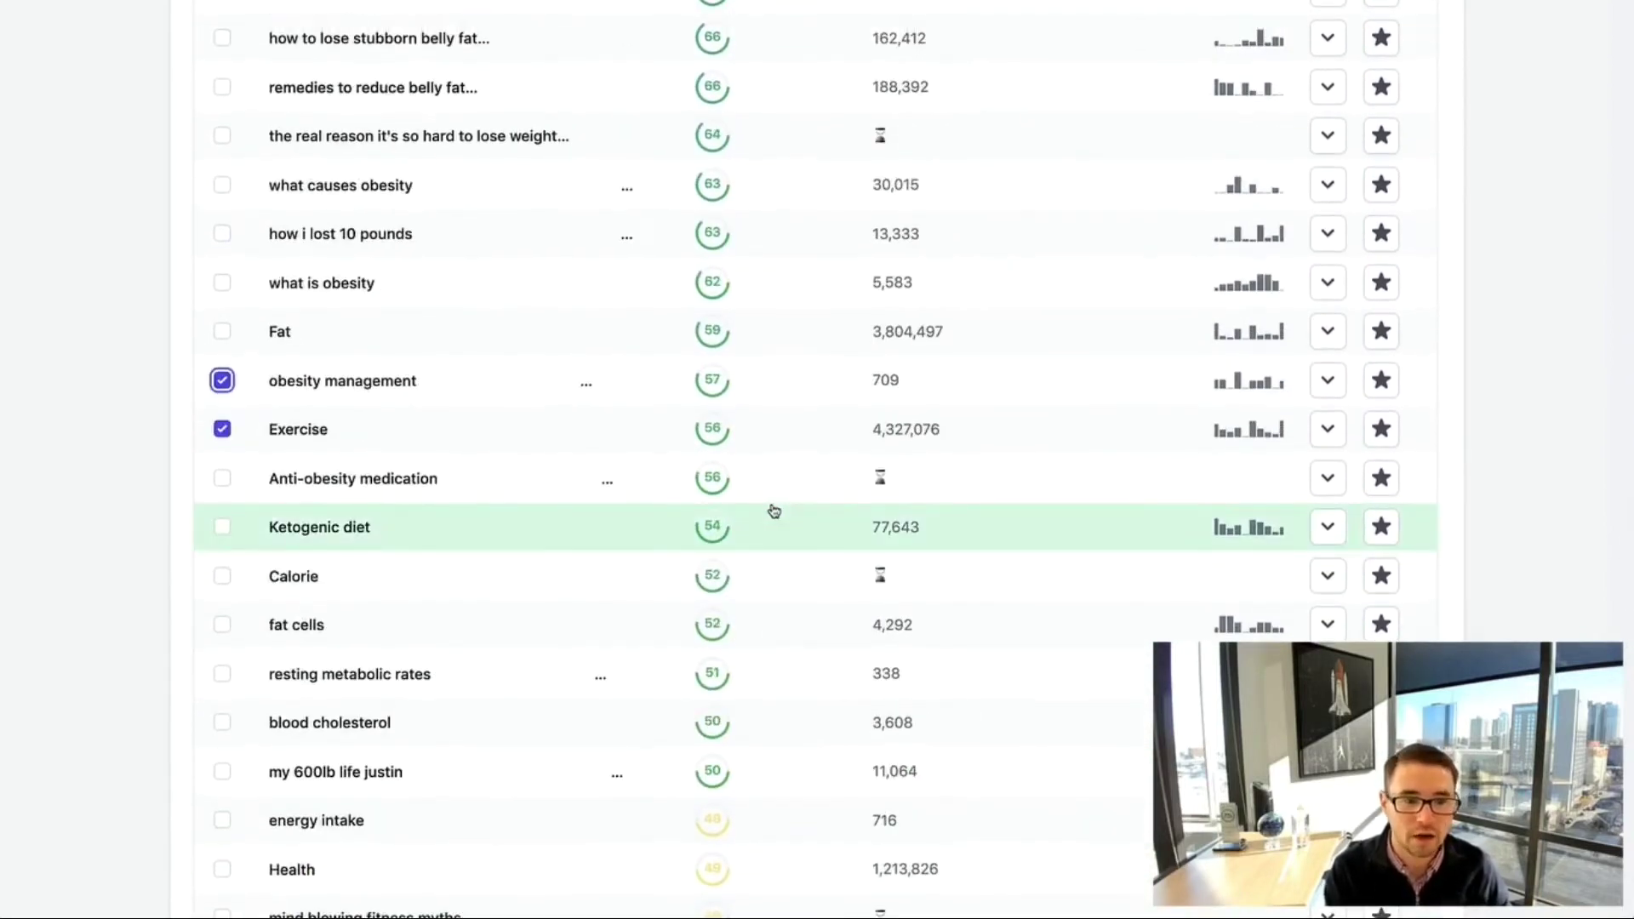
{"action": "scroll", "coordinate": [771, 510], "scroll_direction": "up", "scroll_amount": 15}
{"action": "scroll", "coordinate": [772, 509], "scroll_direction": "up", "scroll_amount": 20}
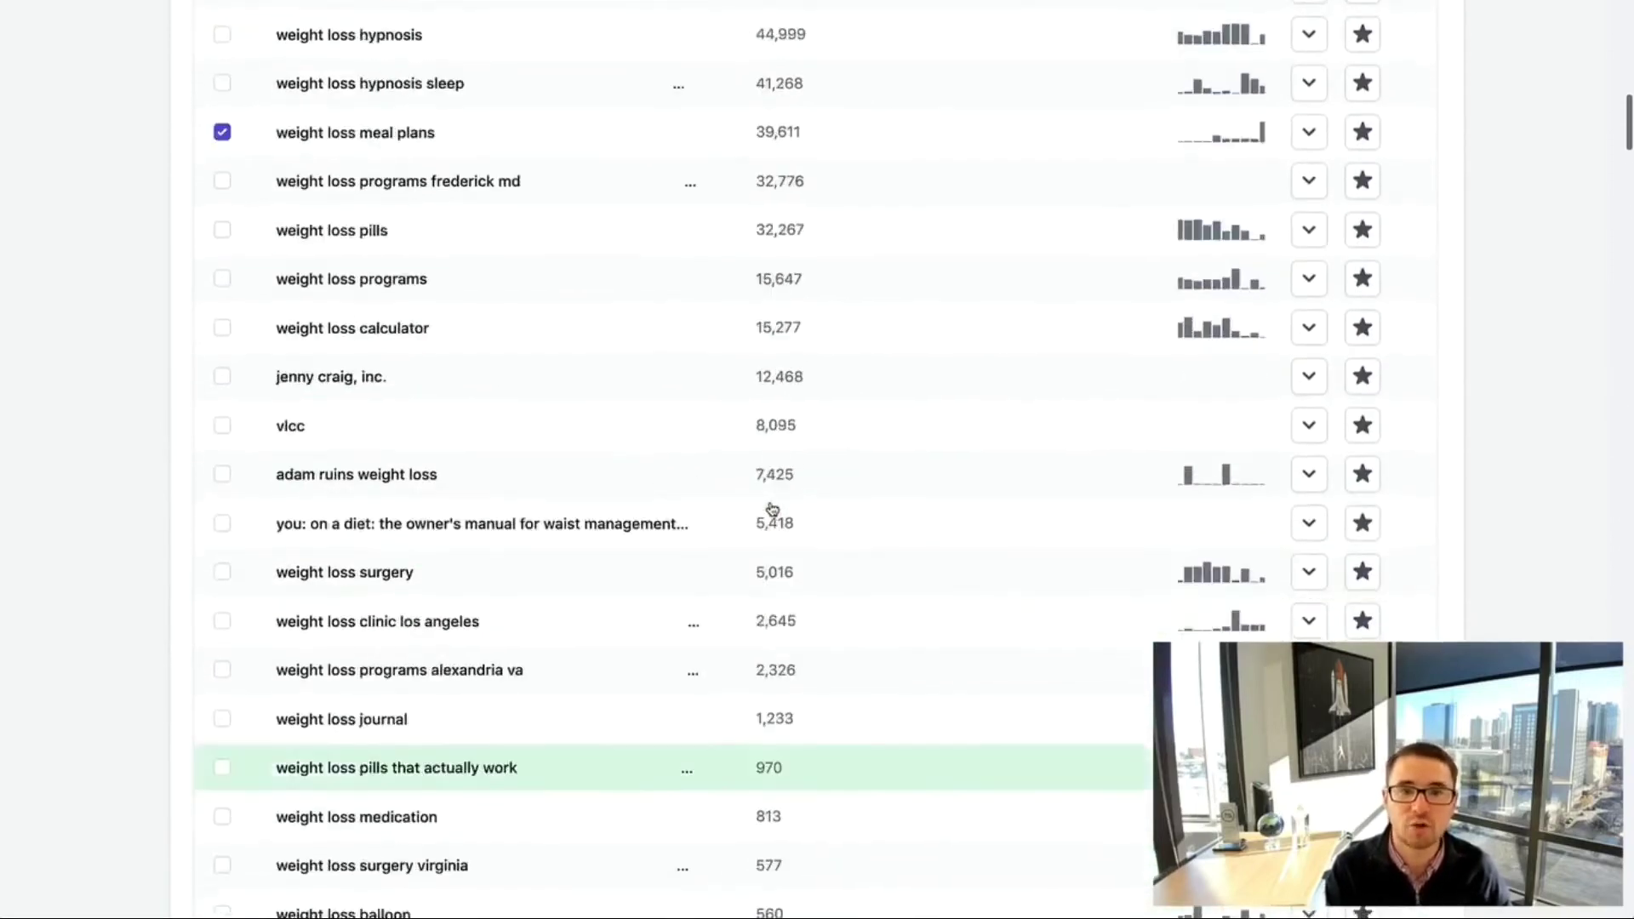
{"action": "scroll", "coordinate": [772, 508], "scroll_direction": "up", "scroll_amount": 20}
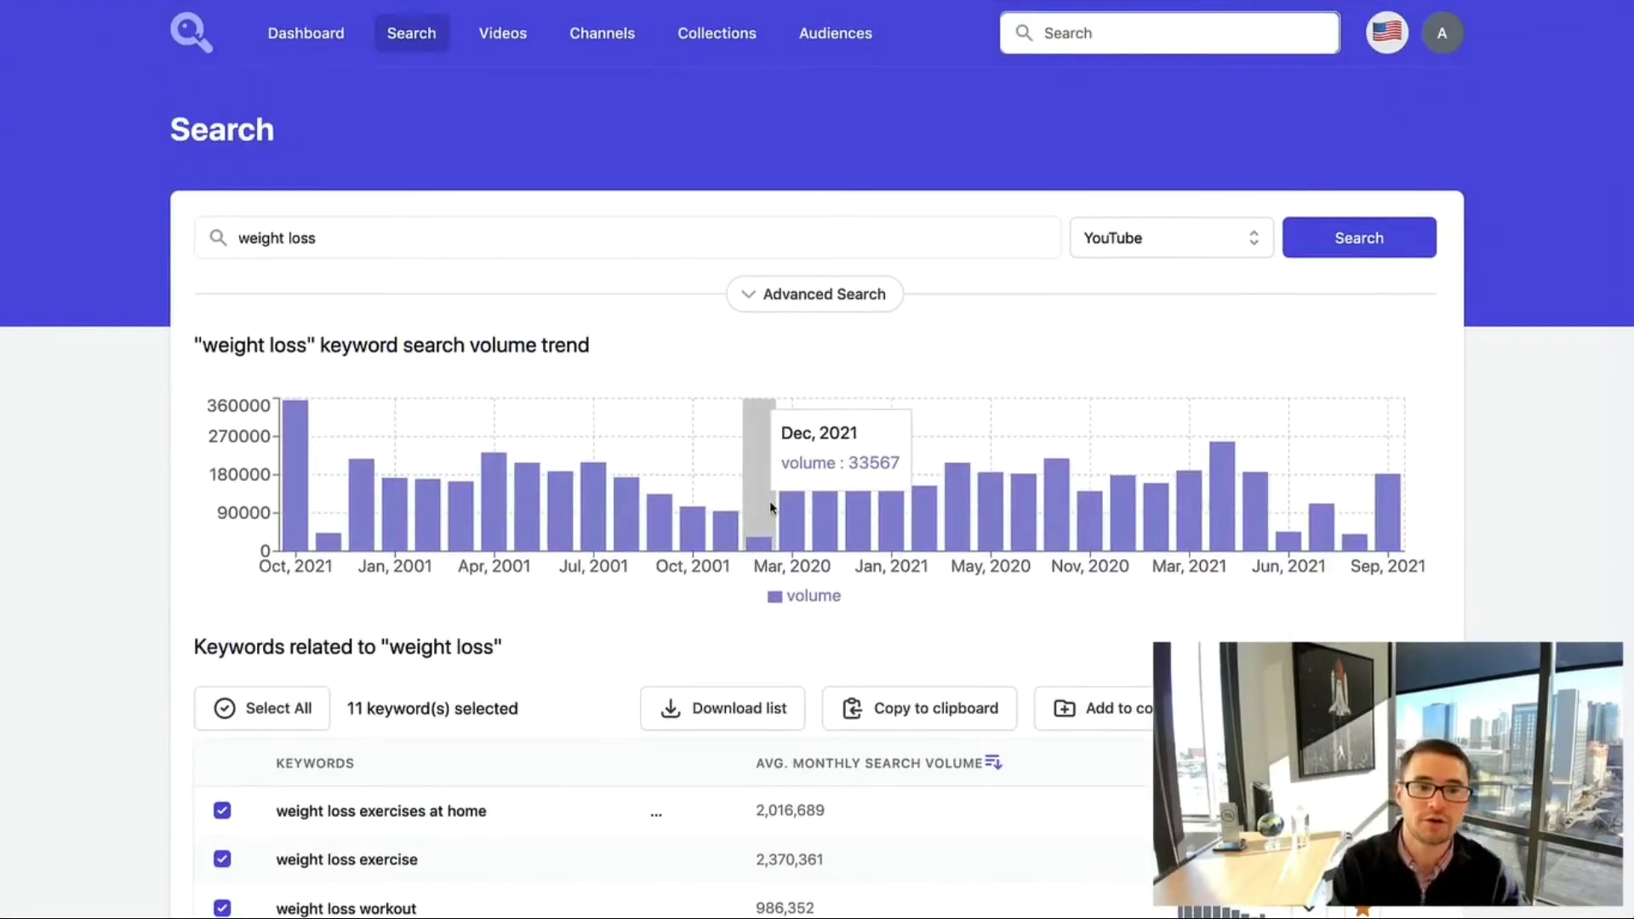
Add the selected similar keywords to the existing "Weight Loss Keywords 2022" collection
{"action": "scroll", "coordinate": [468, 630], "scroll_direction": "down", "scroll_amount": 20}
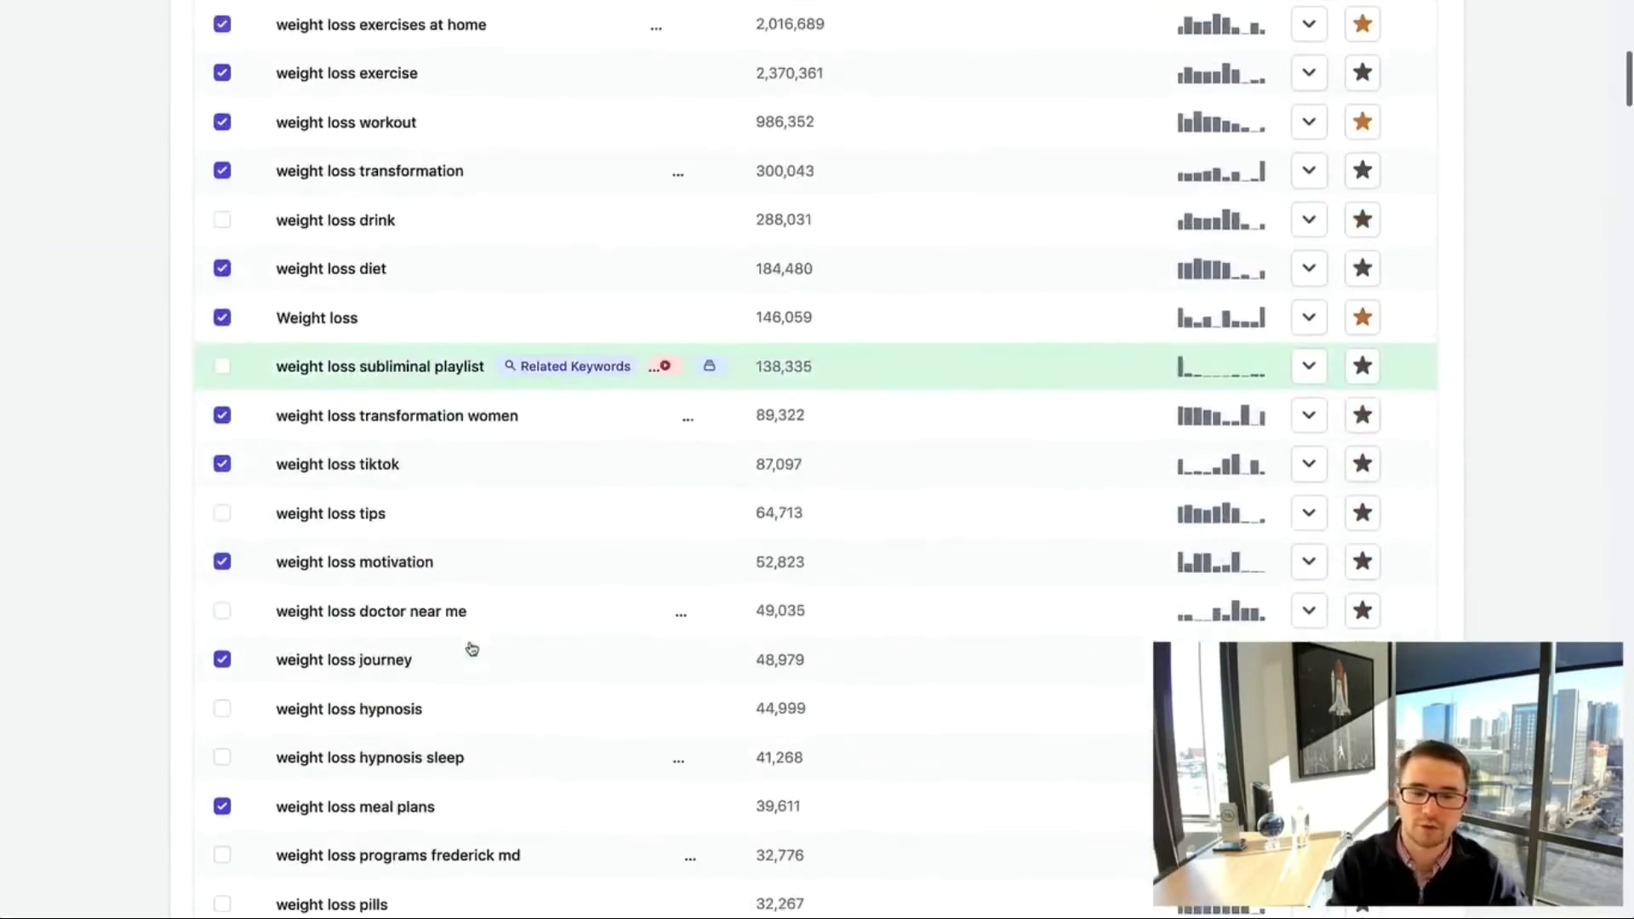
{"action": "scroll", "coordinate": [472, 650], "scroll_direction": "up", "scroll_amount": 6}
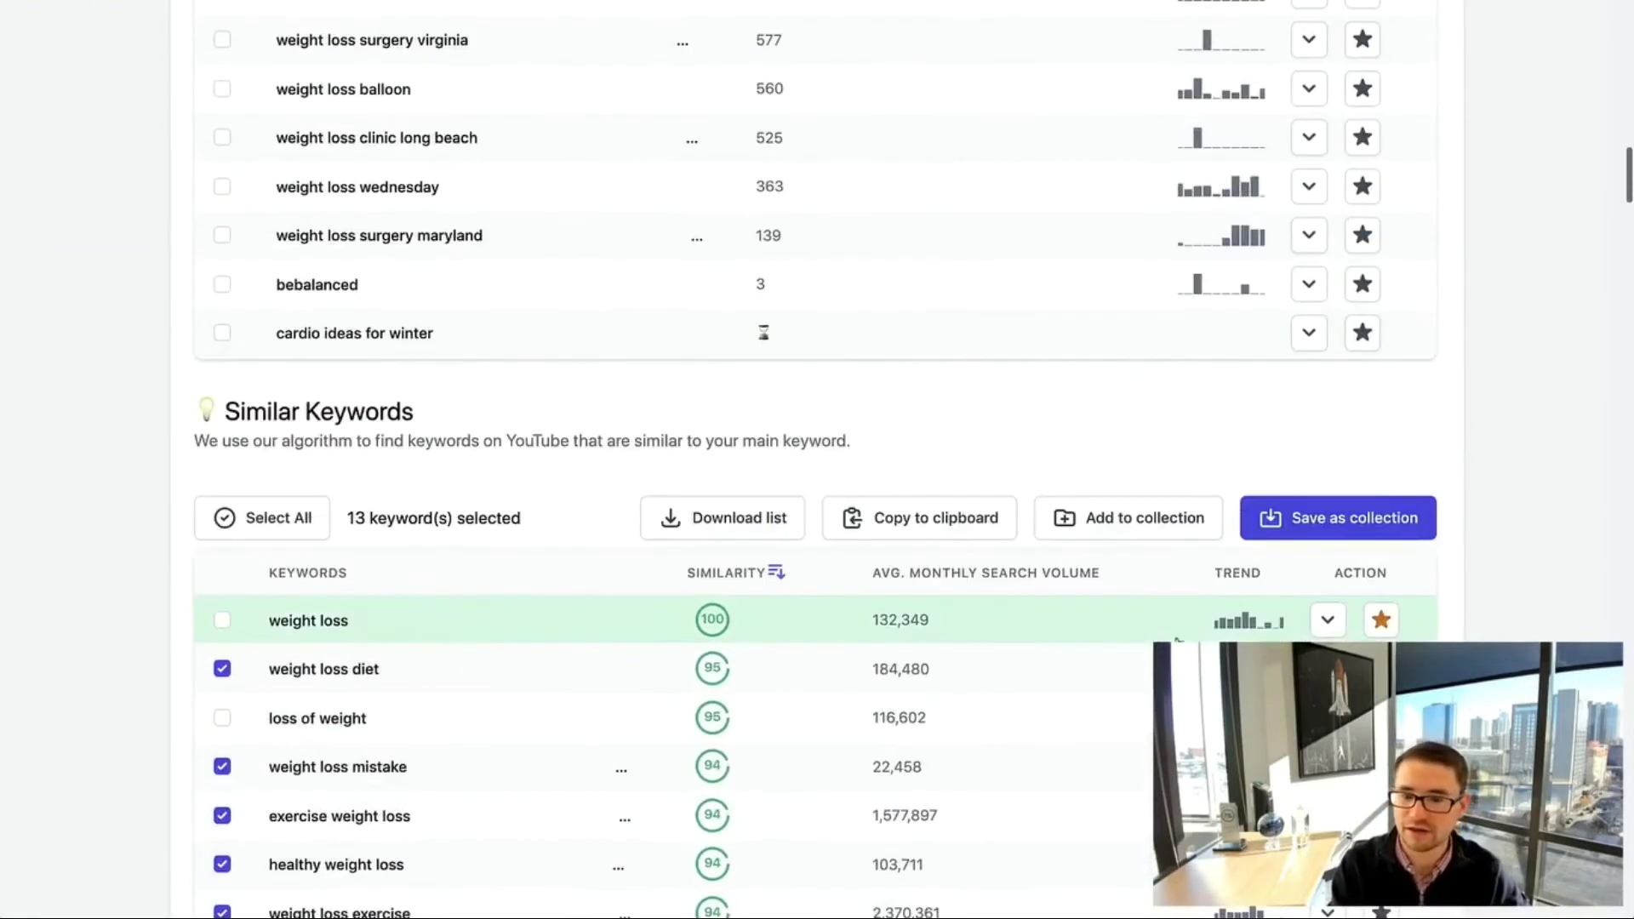
{"action": "left_click", "coordinate": [1152, 528]}
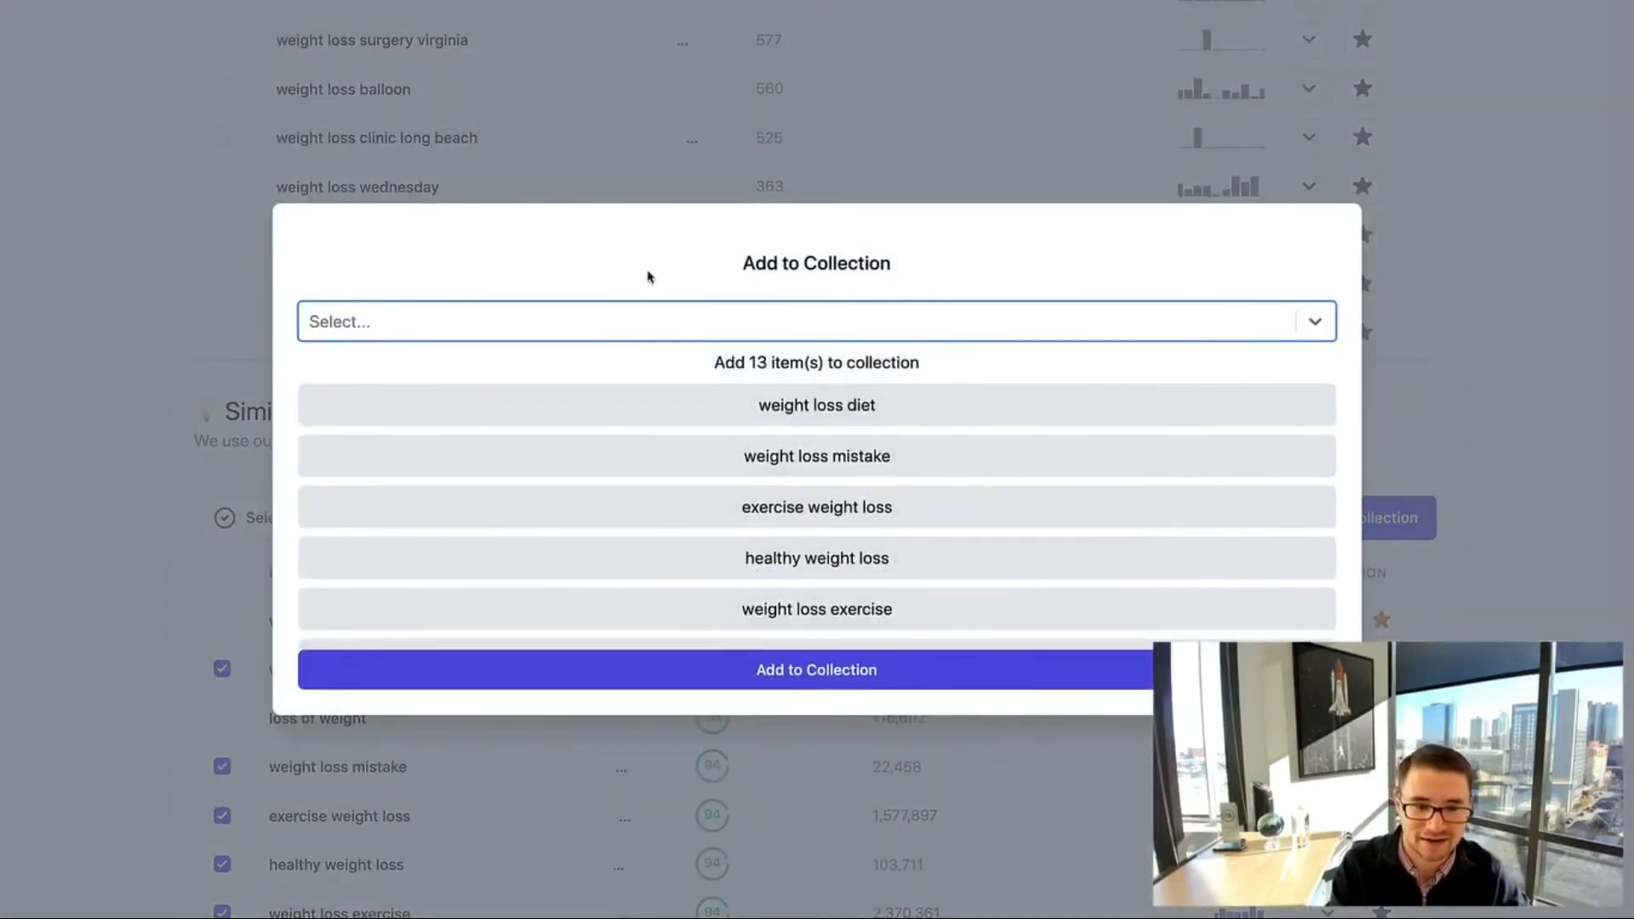
{"action": "scroll", "coordinate": [822, 486], "scroll_direction": "down", "scroll_amount": 5}
{"action": "scroll", "coordinate": [826, 484], "scroll_direction": "up", "scroll_amount": 5}
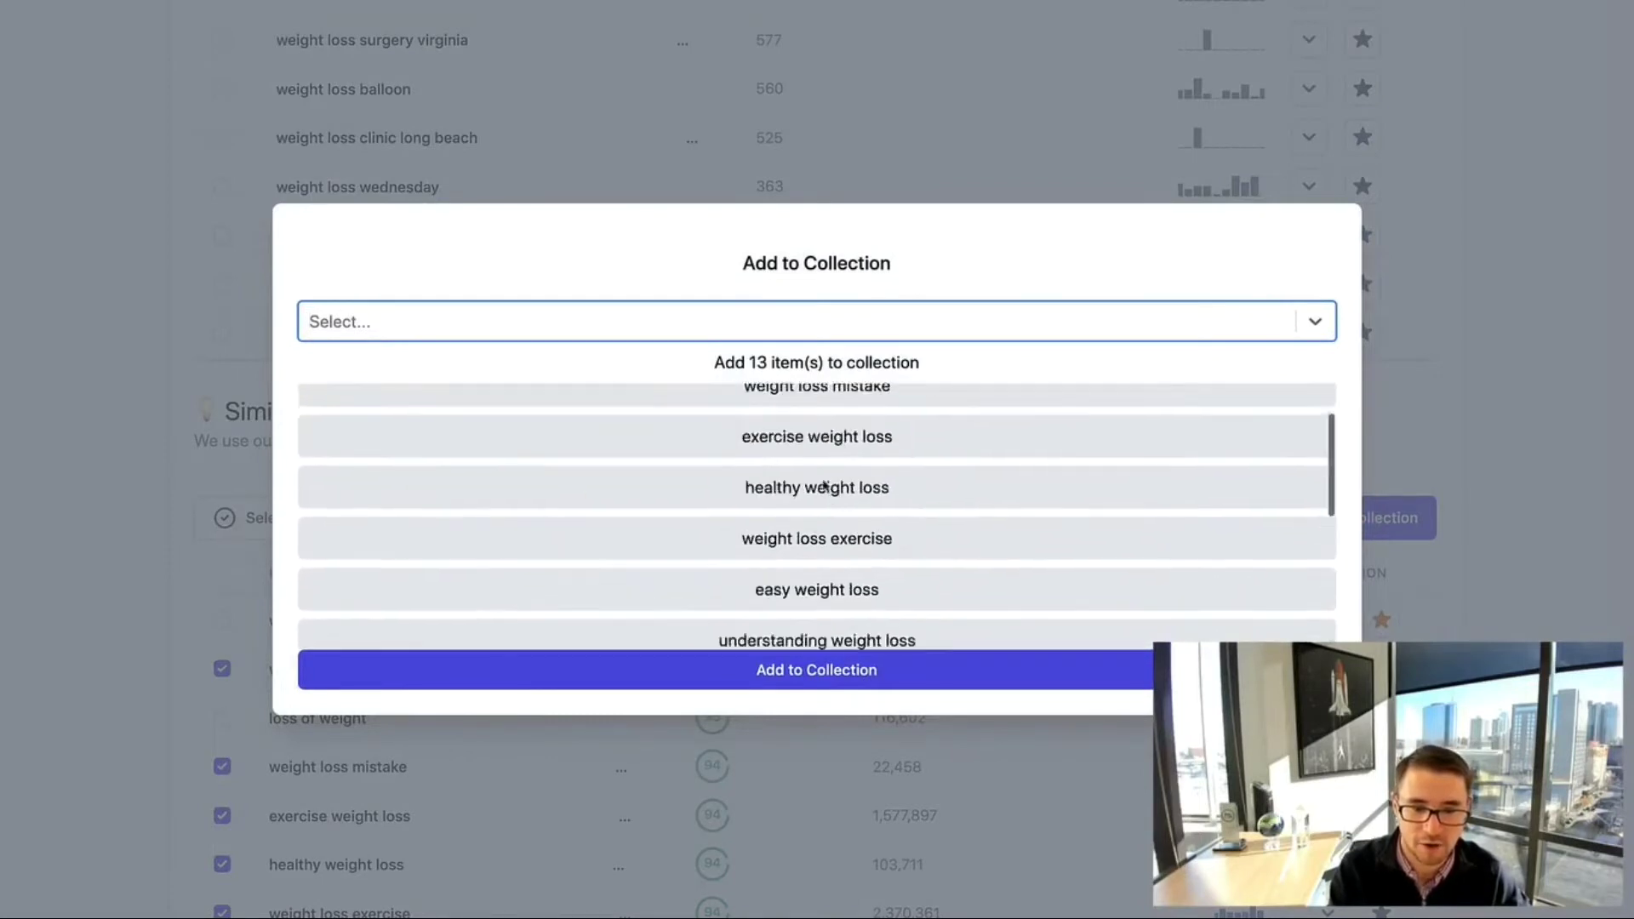
{"action": "type", "text": "weigh loss"}
{"action": "key", "text": "BackSpace"}
{"action": "key", "text": "BackSpace"}
{"action": "key", "text": "BackSpace"}
{"action": "key", "text": "BackSpace"}
{"action": "key", "text": "BackSpace"}
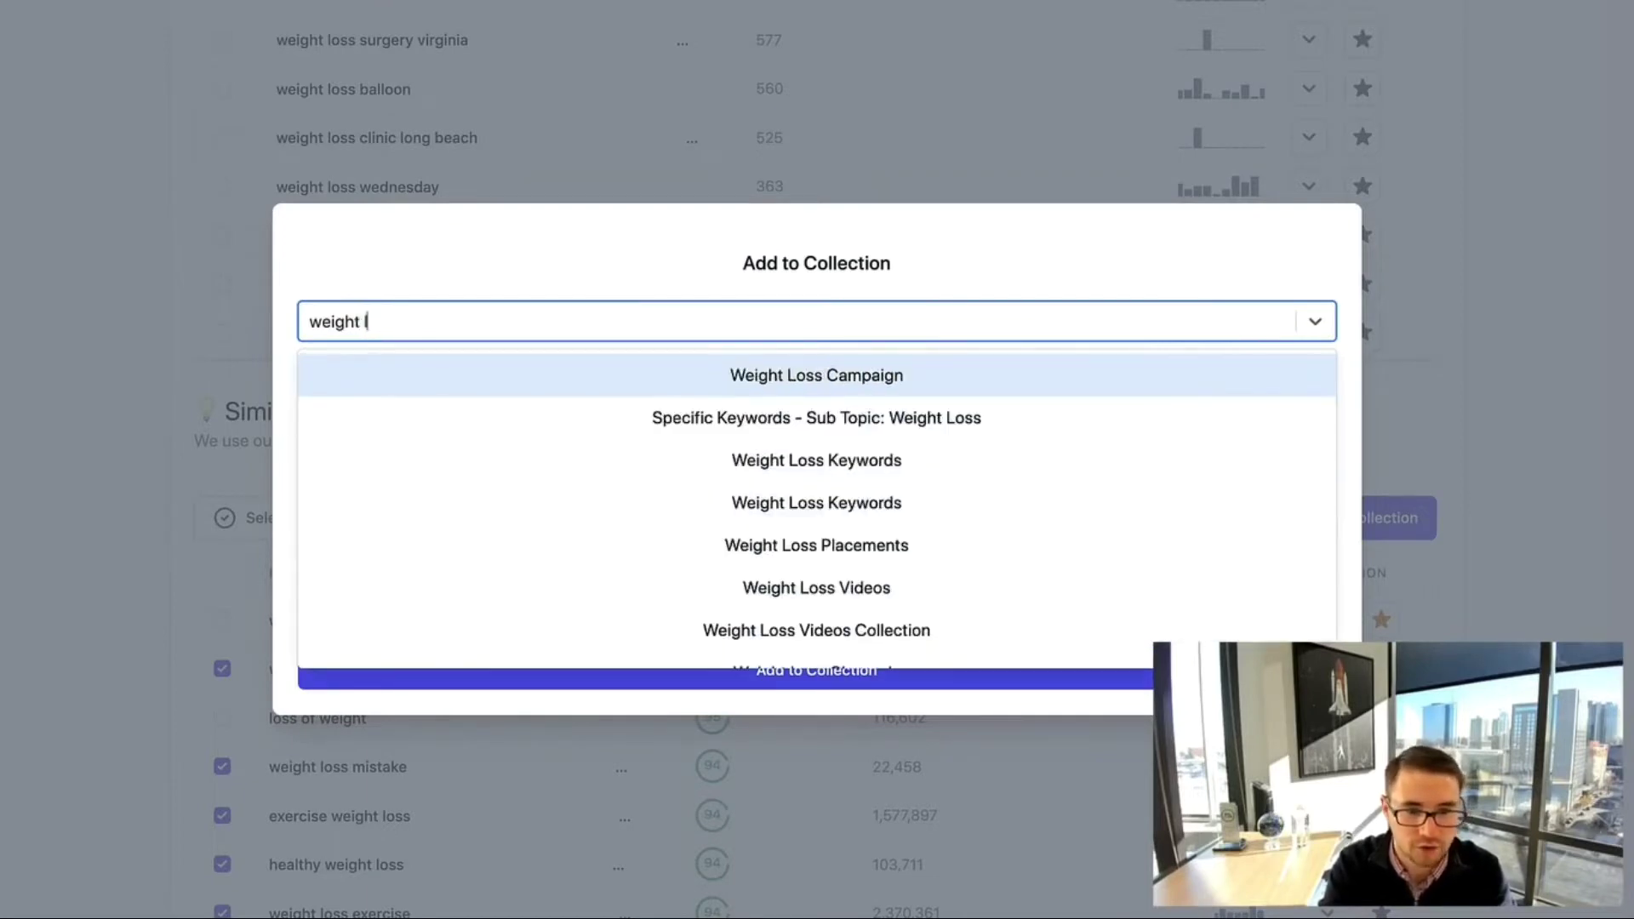
{"action": "scroll", "coordinate": [930, 492], "scroll_direction": "down", "scroll_amount": 3}
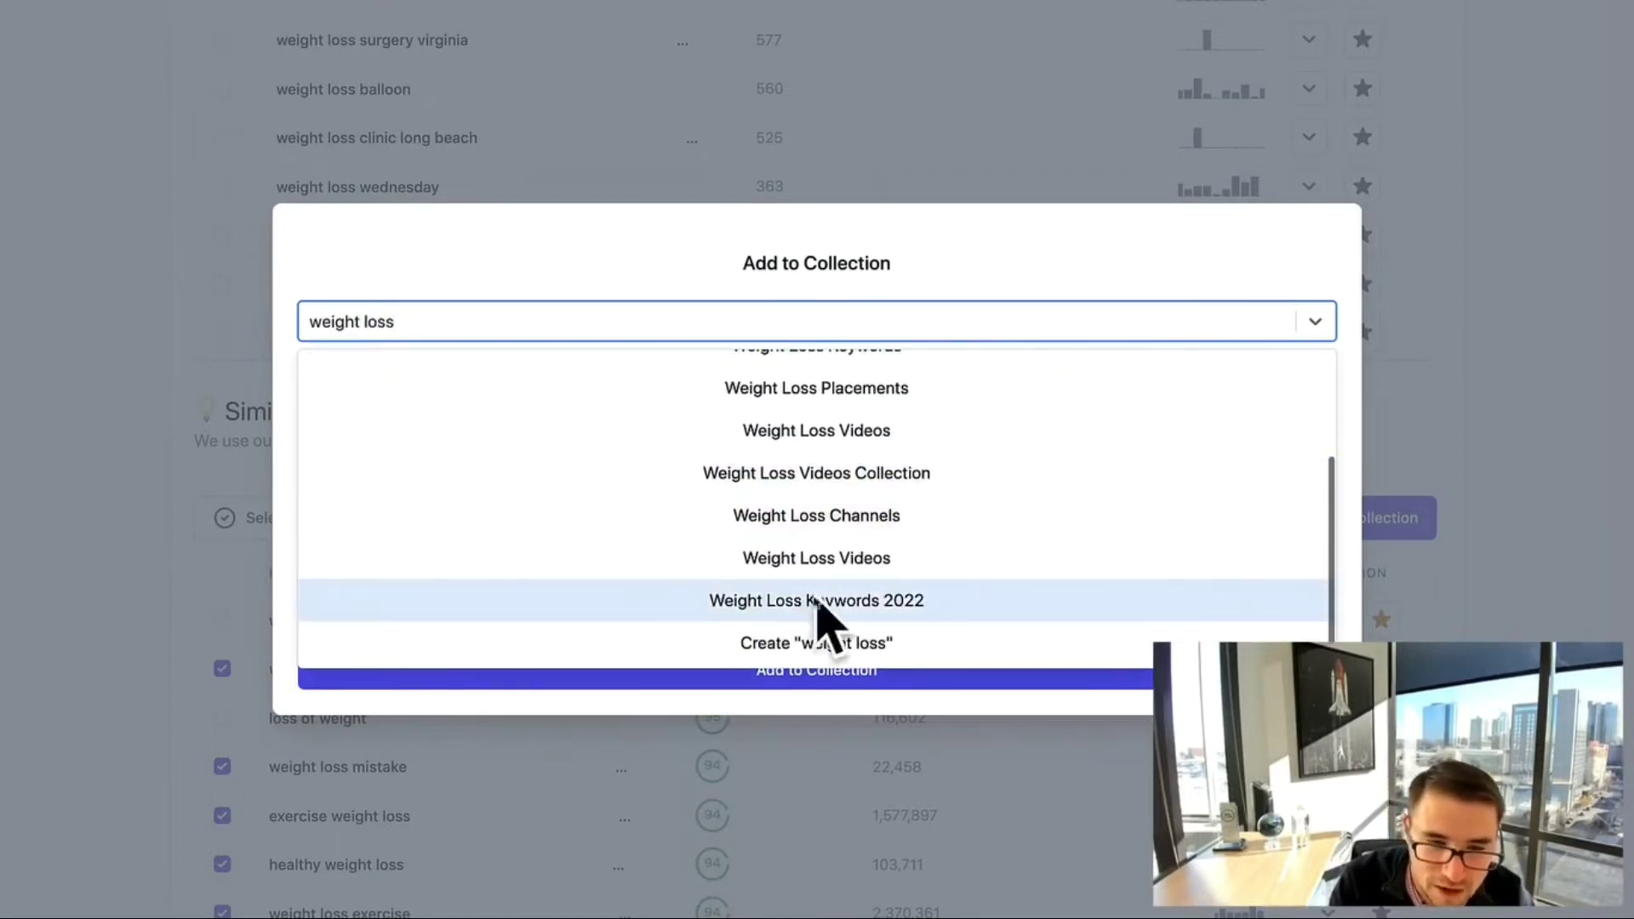
{"action": "left_click", "coordinate": [813, 600]}
{"action": "left_click", "coordinate": [849, 670]}
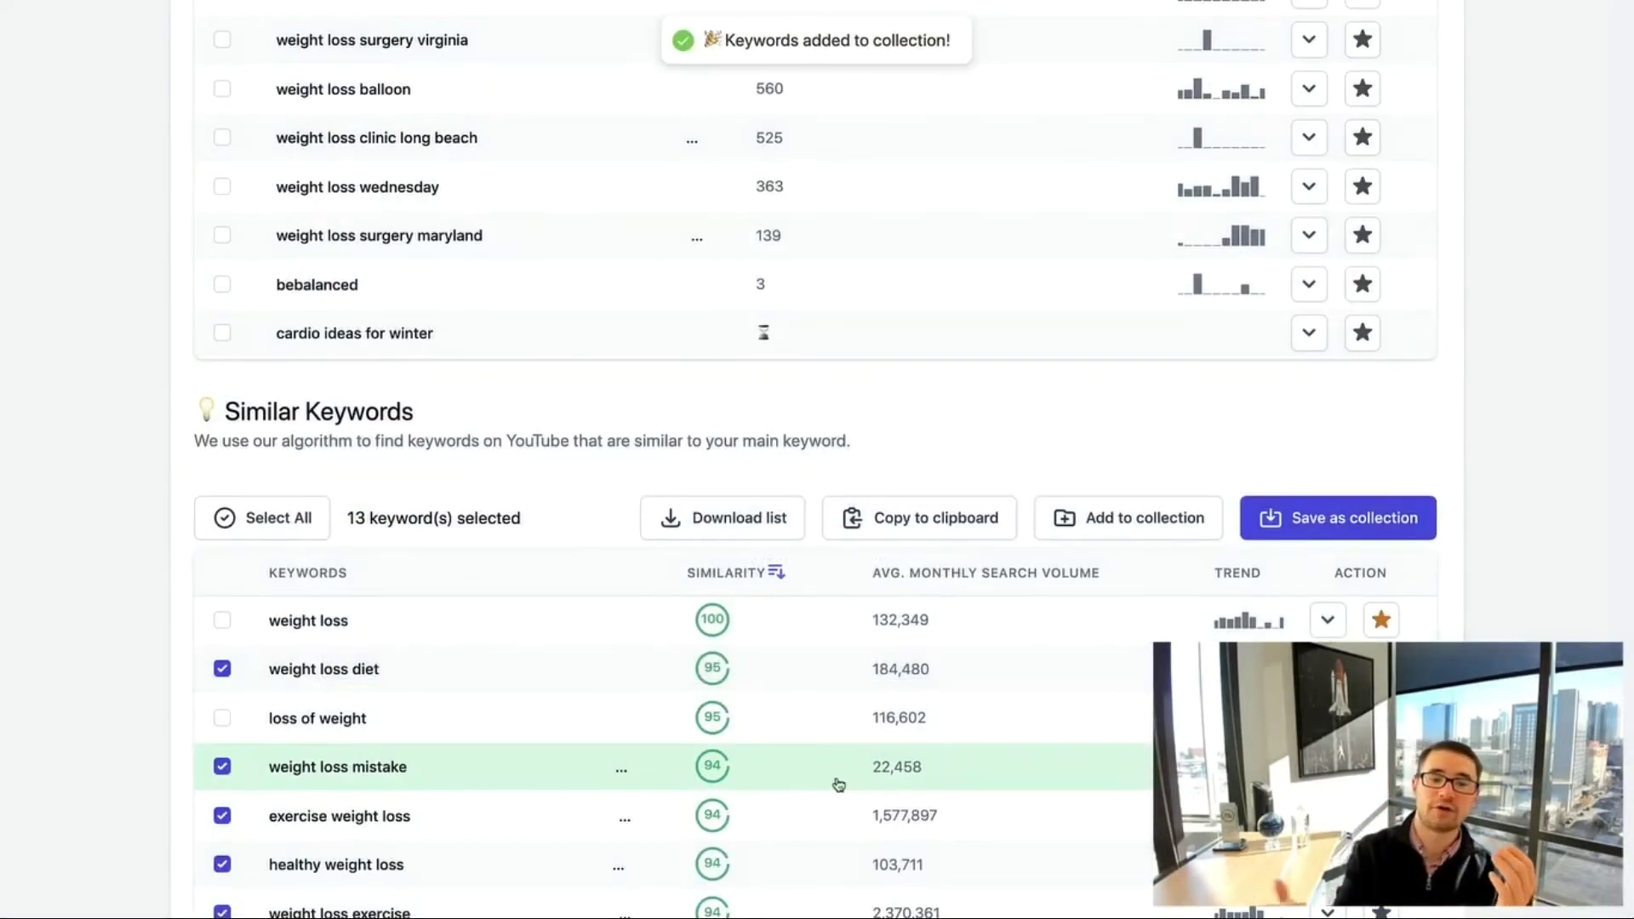
Copy the selected "weight loss" similar keywords to the clipboard
{"action": "scroll", "coordinate": [851, 340], "scroll_direction": "down", "scroll_amount": 2}
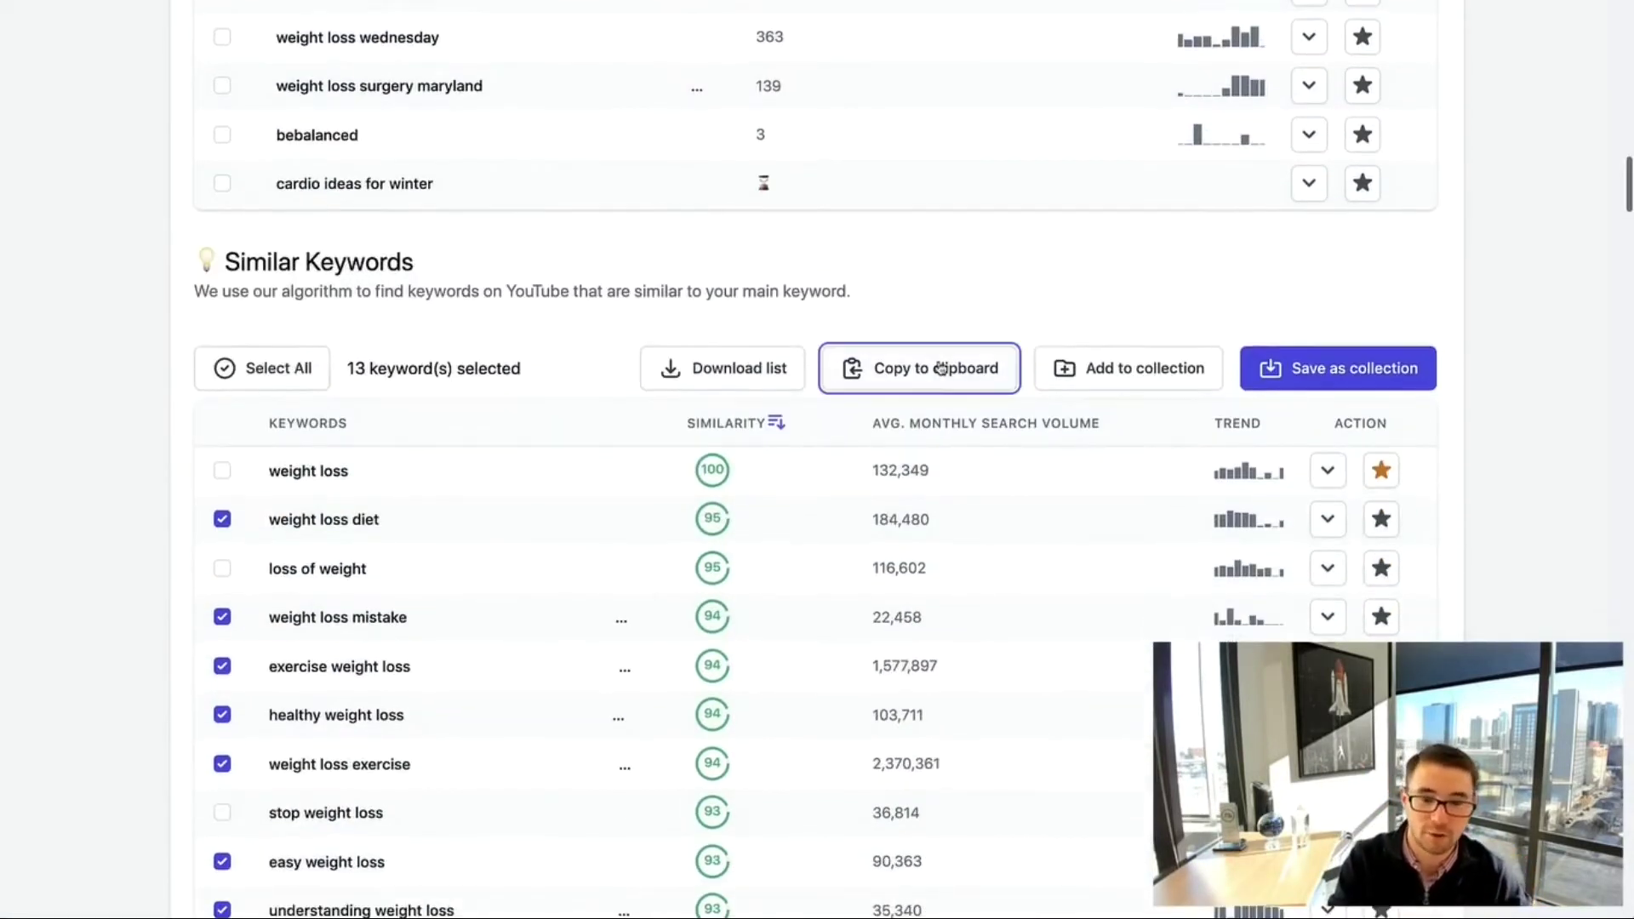
{"action": "left_click", "coordinate": [940, 367]}
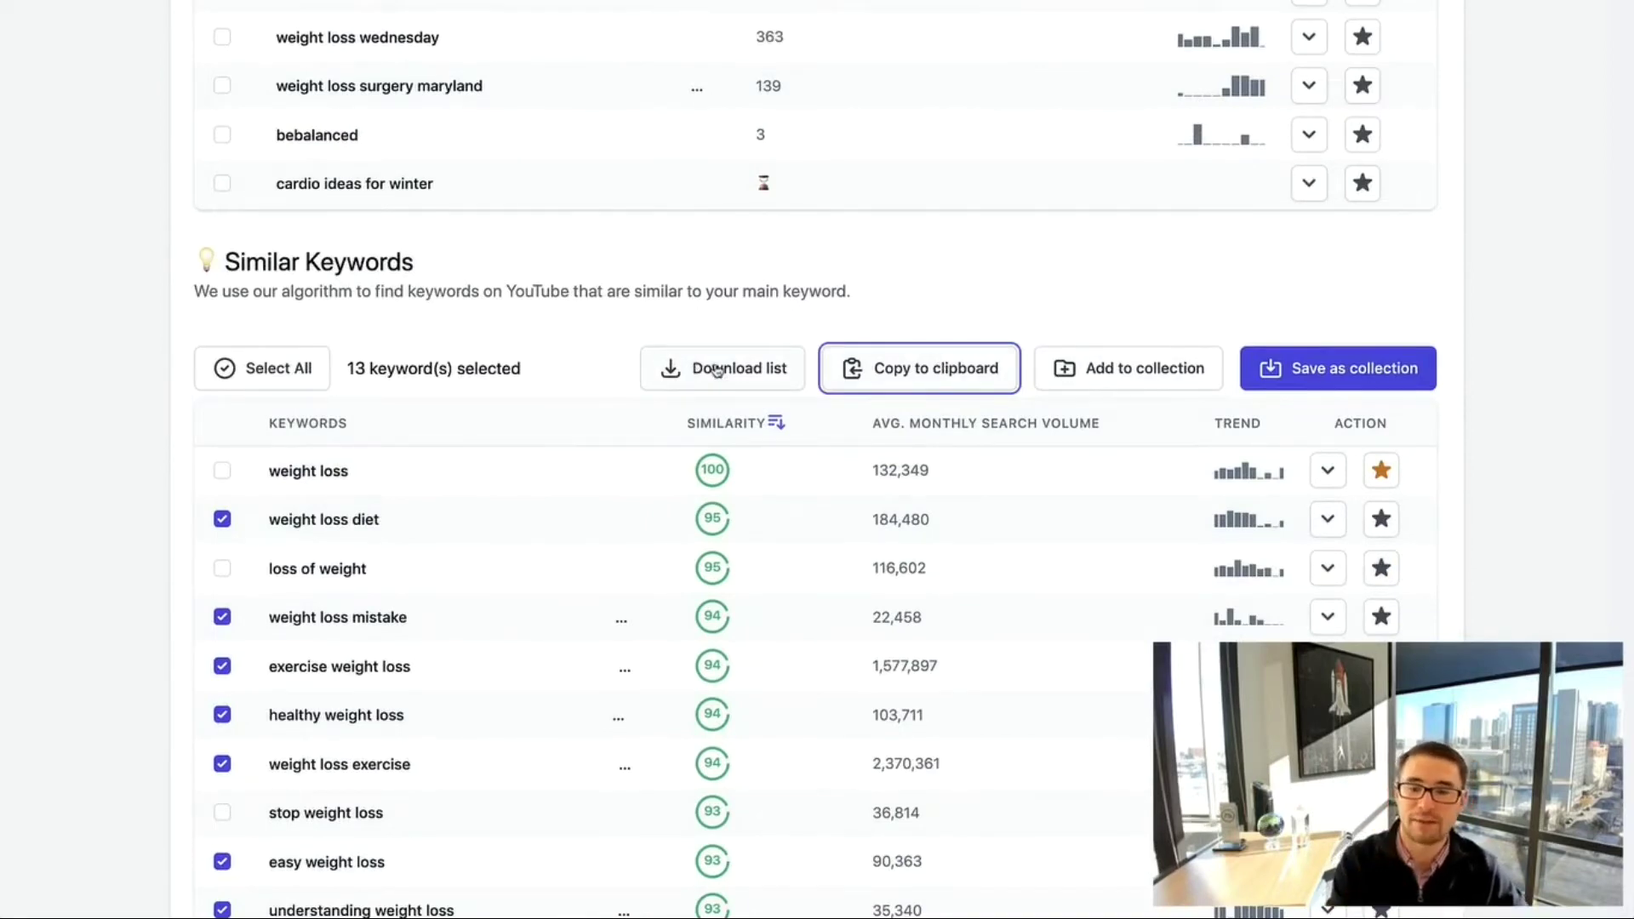
{"action": "scroll", "coordinate": [717, 370], "scroll_direction": "up", "scroll_amount": 20}
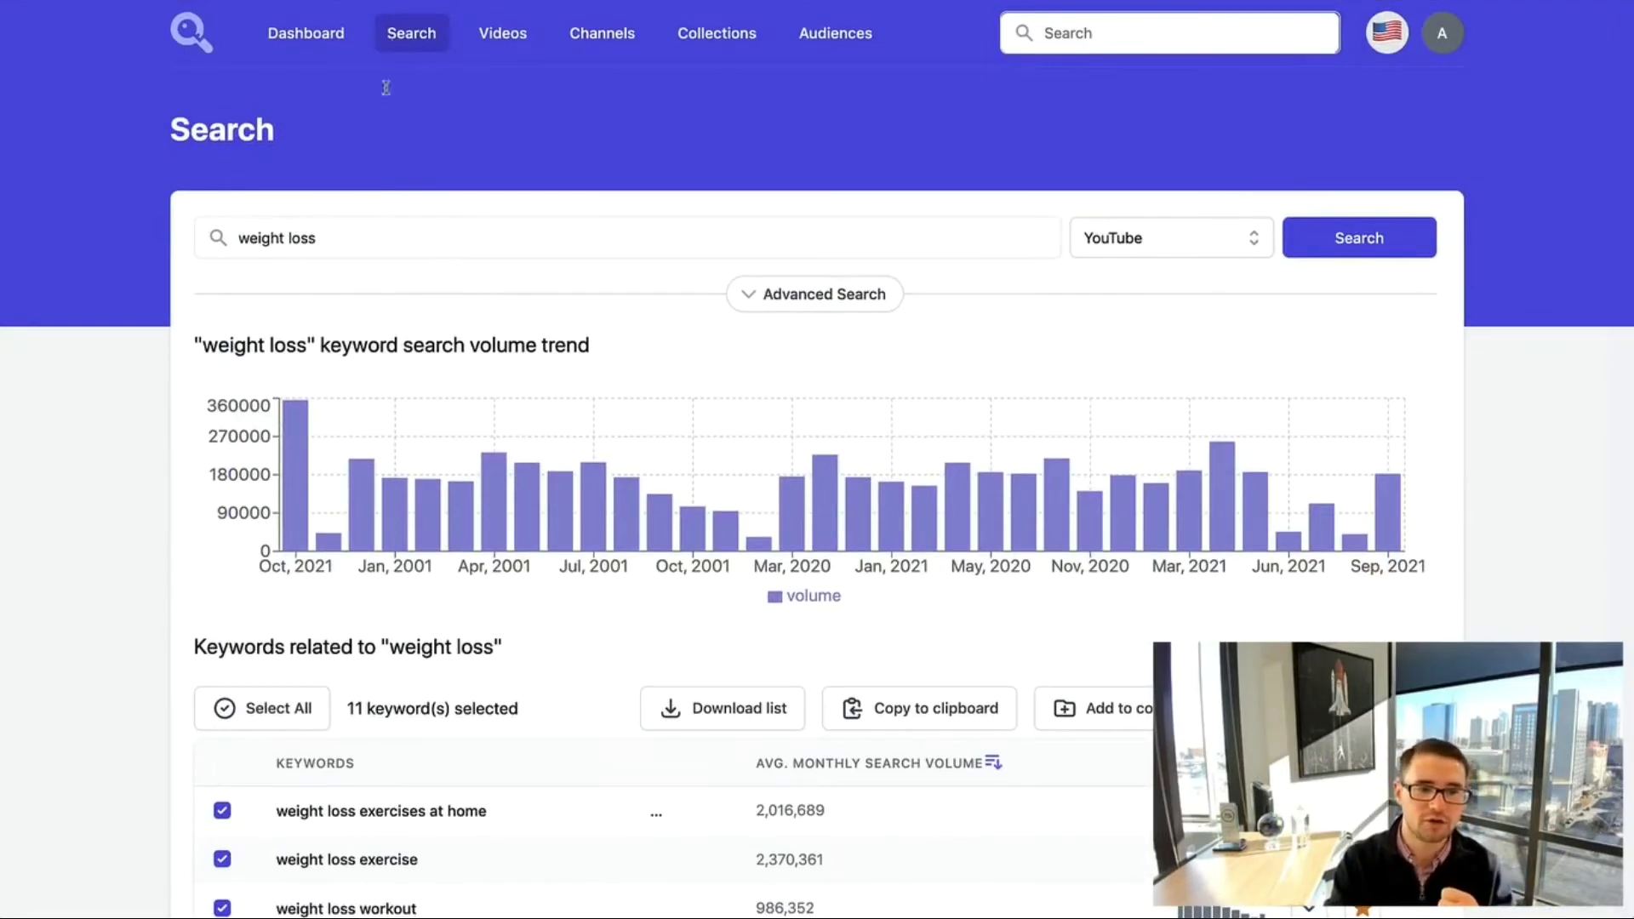
{"action": "left_click", "coordinate": [389, 236]}
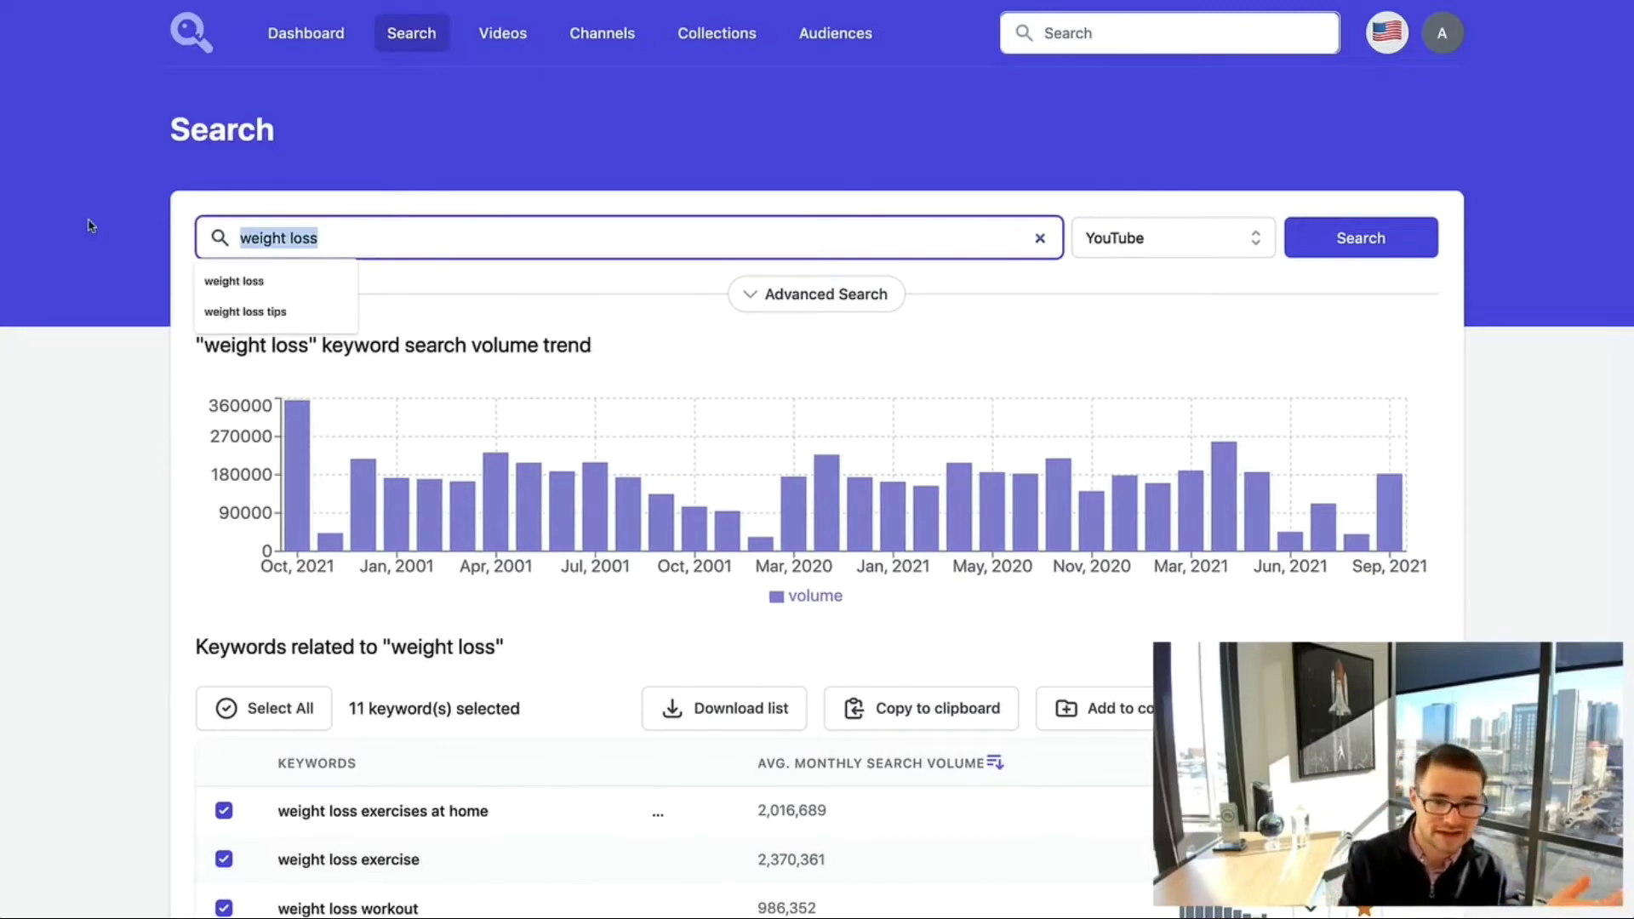
{"action": "left_click", "coordinate": [528, 299]}
Expand the details of the similar keyword "Diet" and open a search for keywords similar to it
{"action": "scroll", "coordinate": [559, 489], "scroll_direction": "down", "scroll_amount": 15}
{"action": "scroll", "coordinate": [559, 497], "scroll_direction": "down", "scroll_amount": 15}
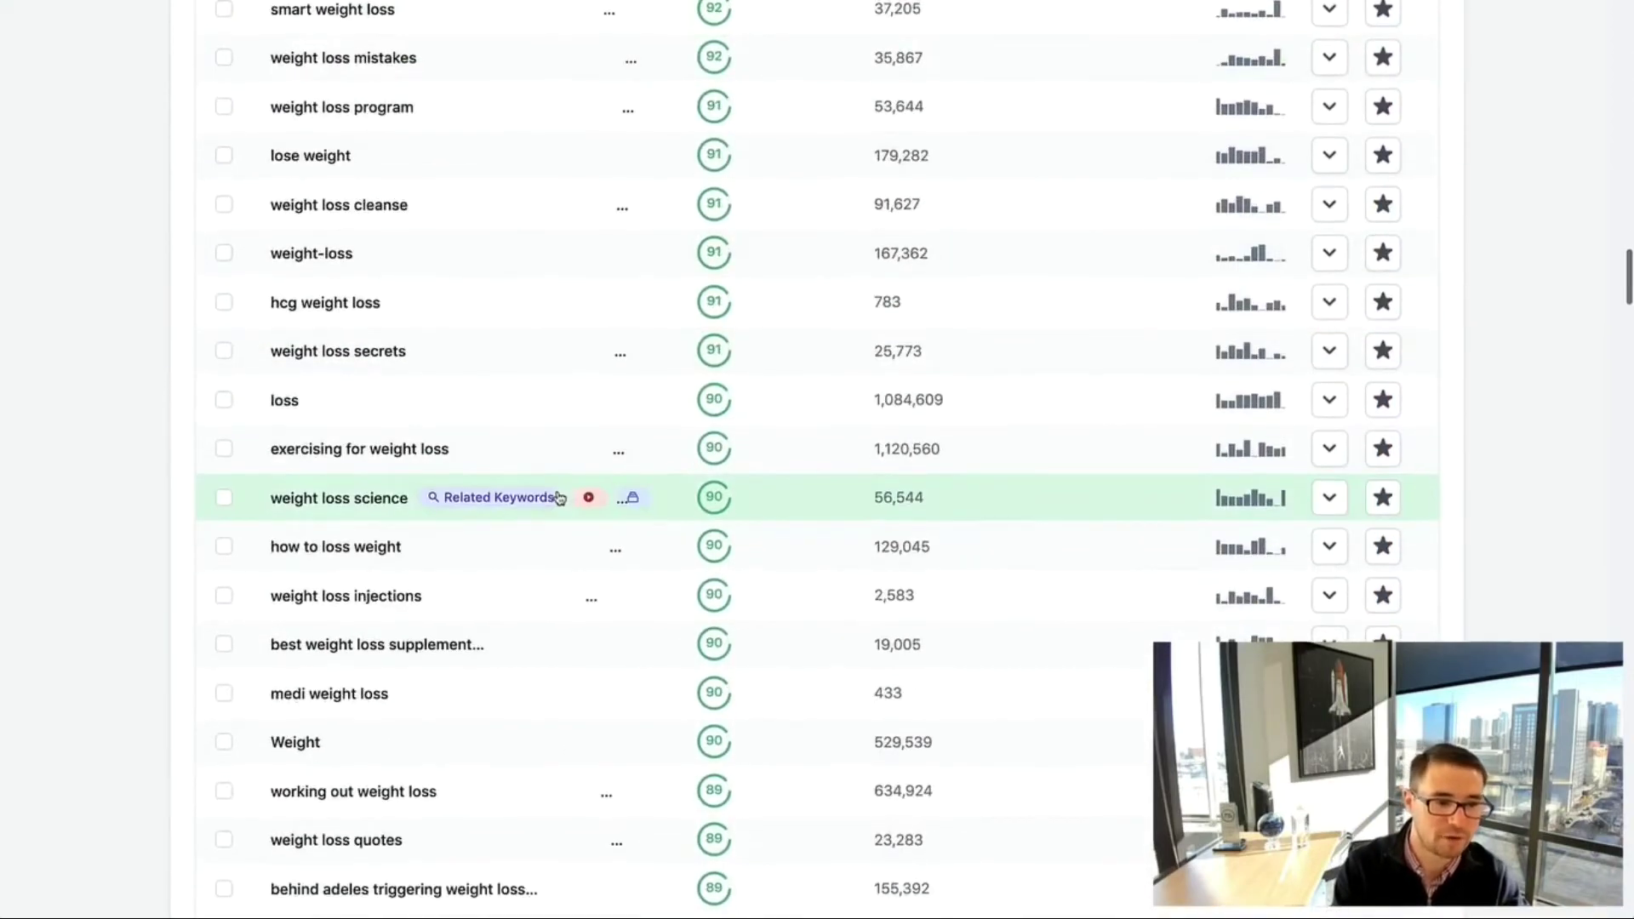
{"action": "scroll", "coordinate": [561, 503], "scroll_direction": "down", "scroll_amount": 20}
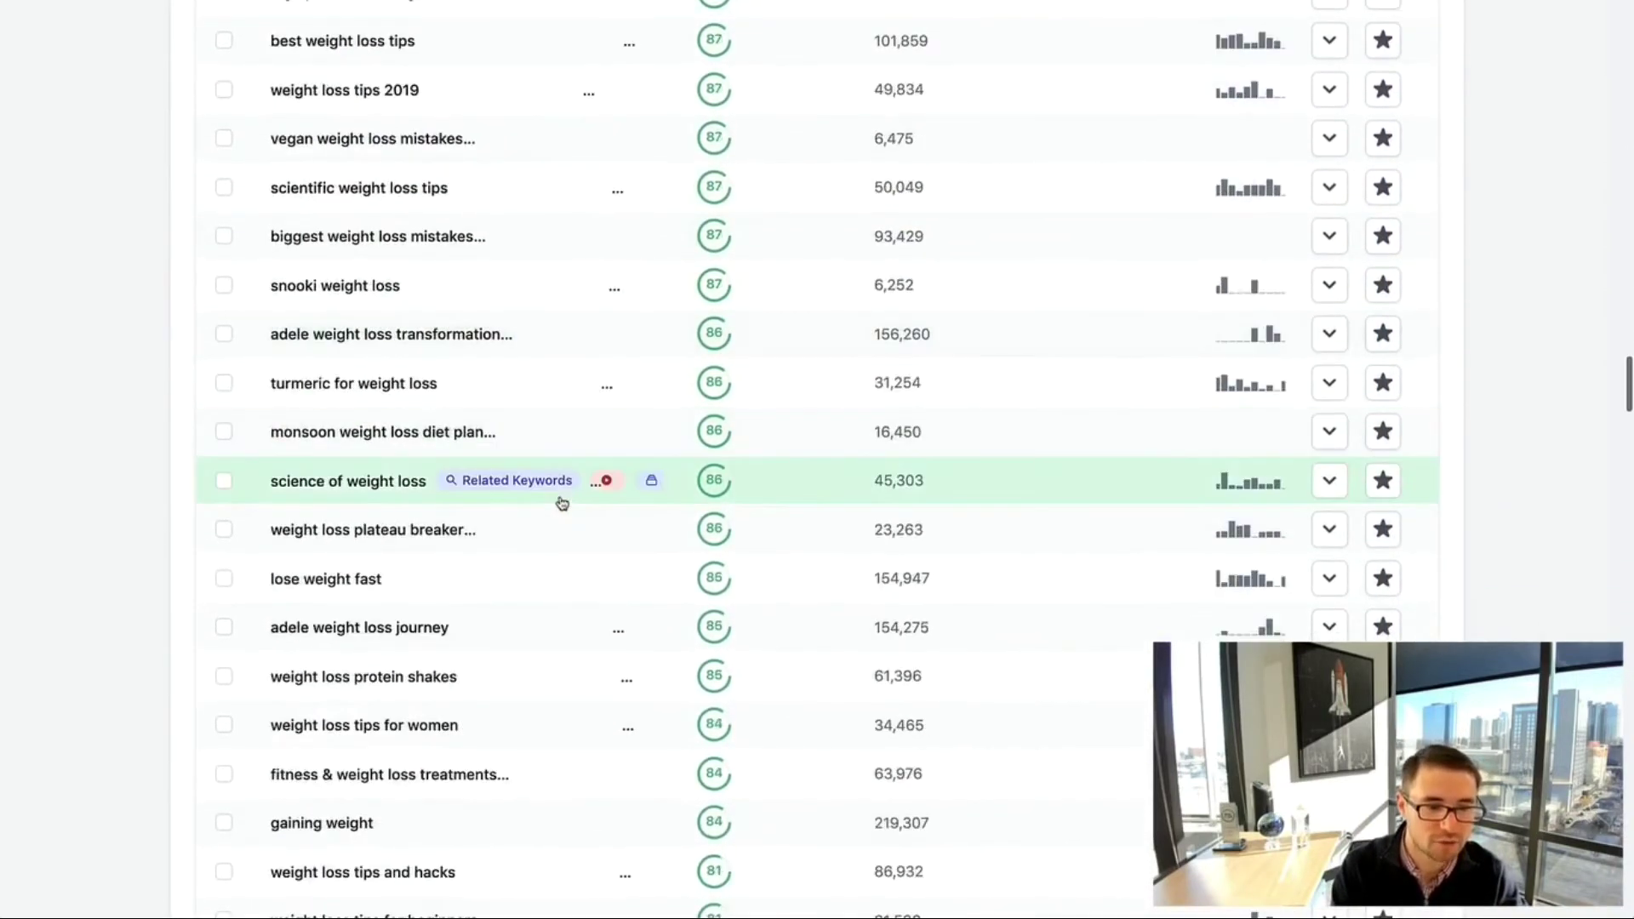
{"action": "scroll", "coordinate": [561, 503], "scroll_direction": "down", "scroll_amount": 20}
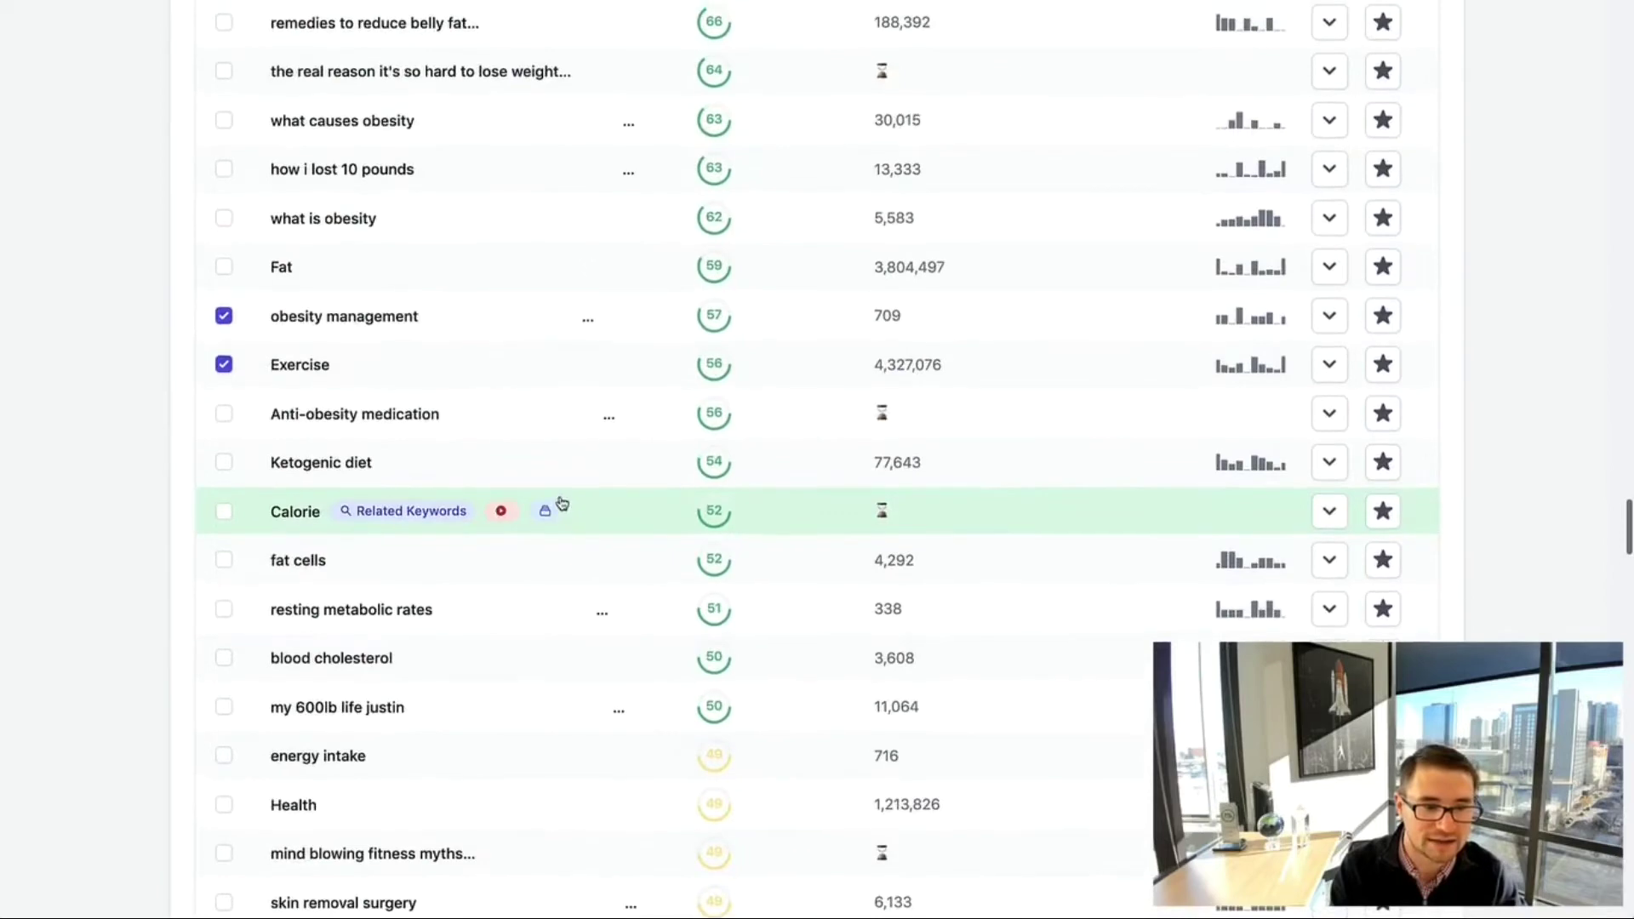
{"action": "scroll", "coordinate": [561, 503], "scroll_direction": "up", "scroll_amount": 10}
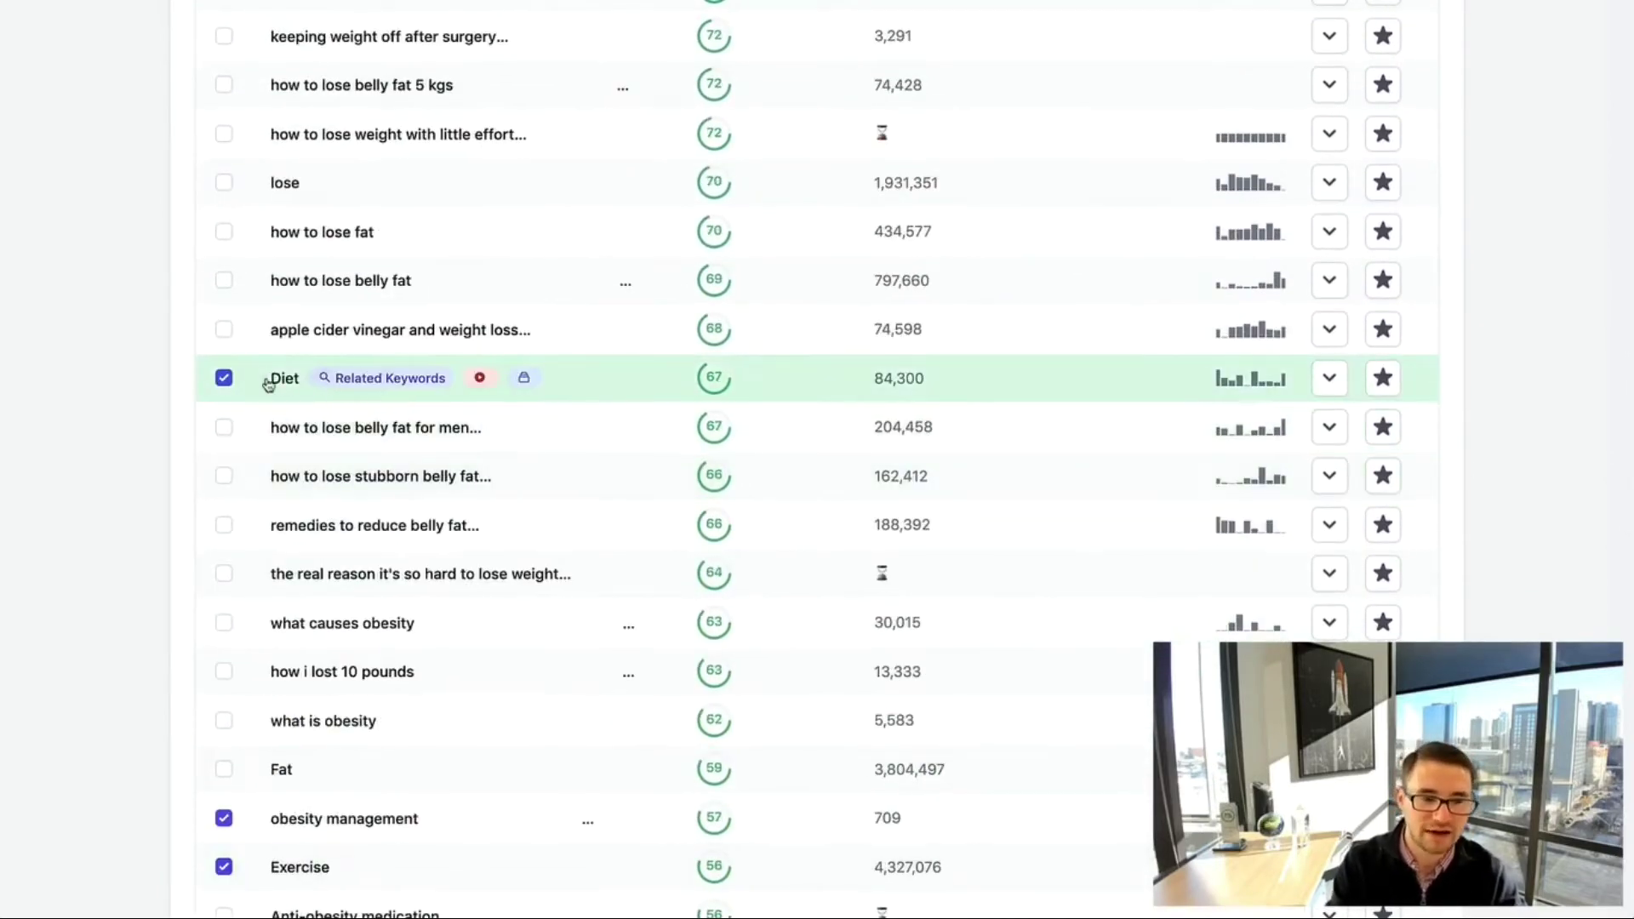
{"action": "scroll", "coordinate": [284, 376], "scroll_direction": "right", "scroll_amount": 1}
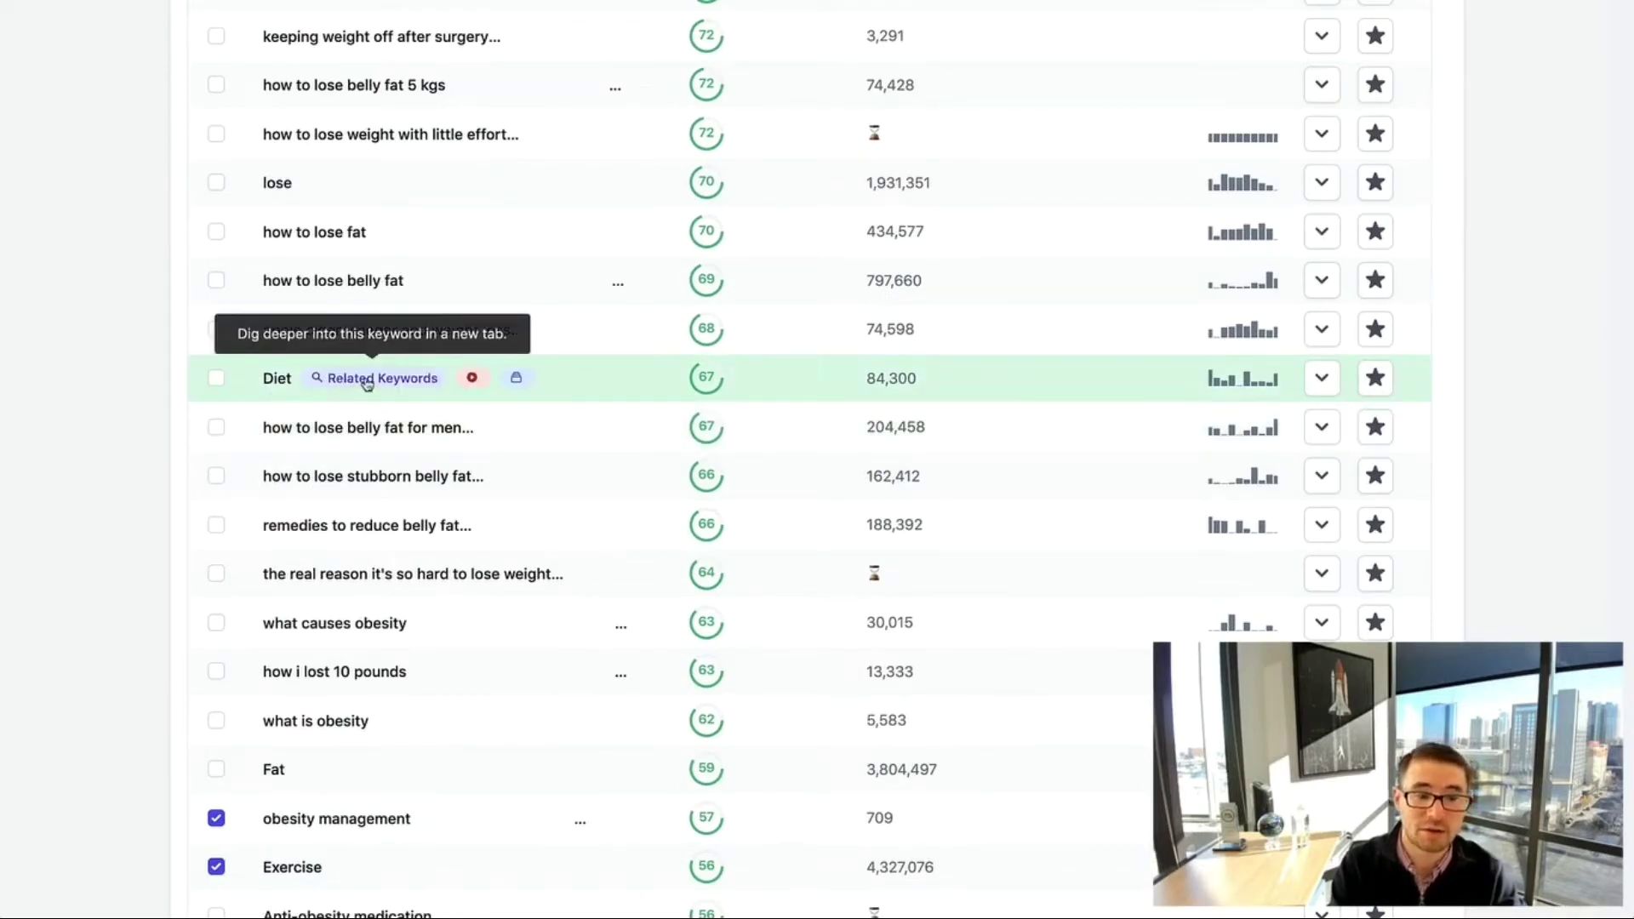
{"action": "left_click", "coordinate": [1320, 380]}
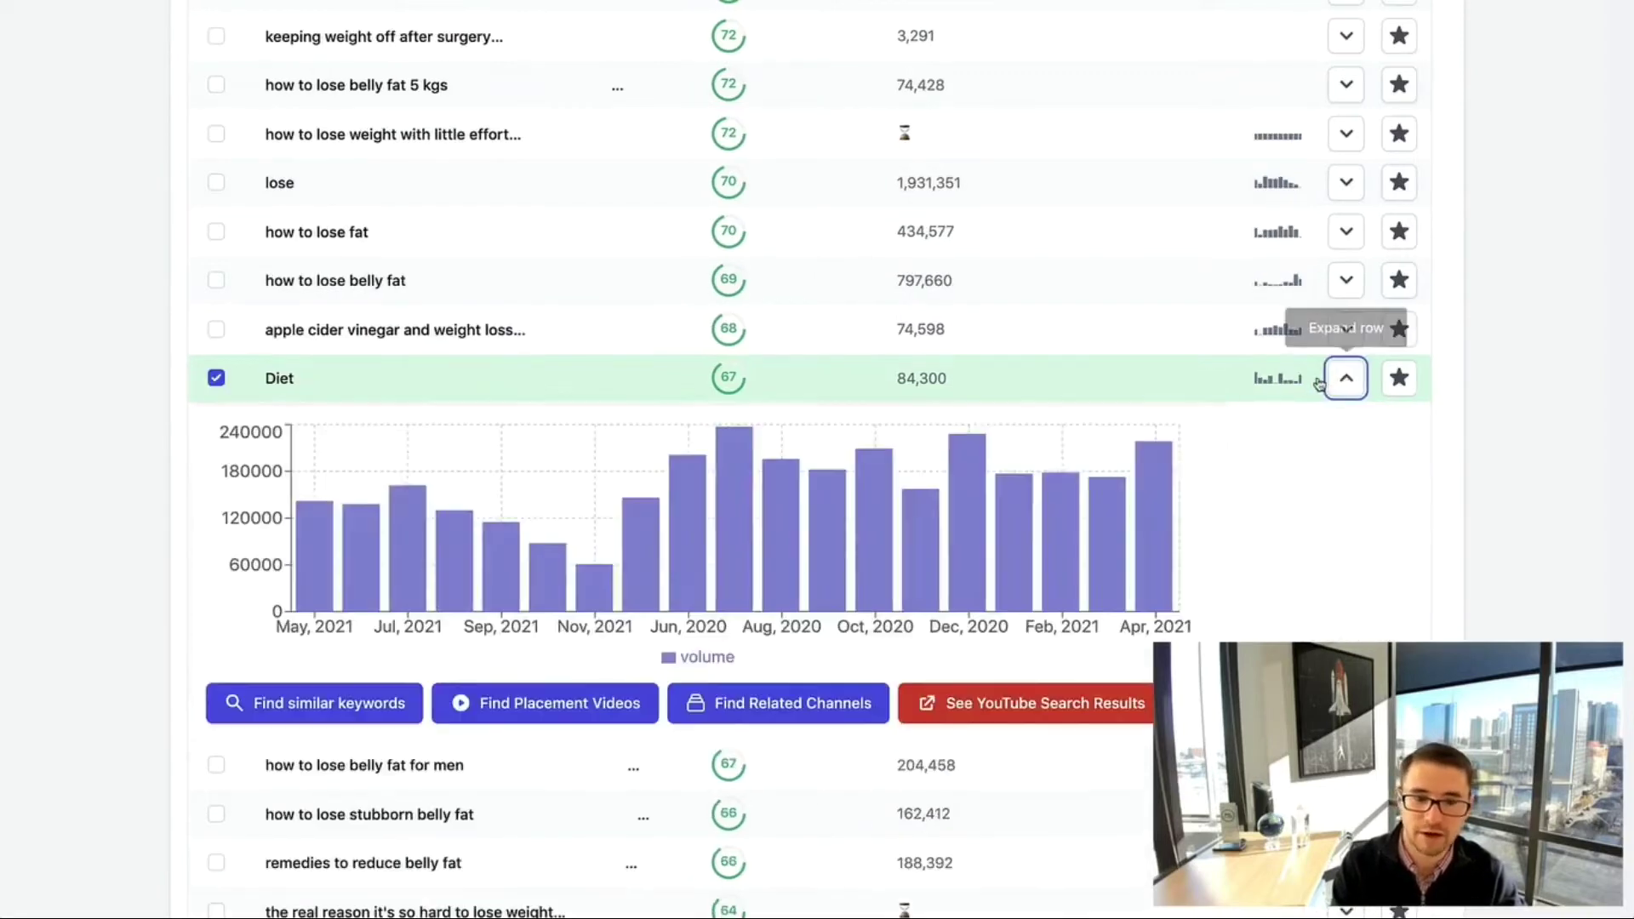
{"action": "scroll", "coordinate": [879, 545], "scroll_direction": "down", "scroll_amount": 2}
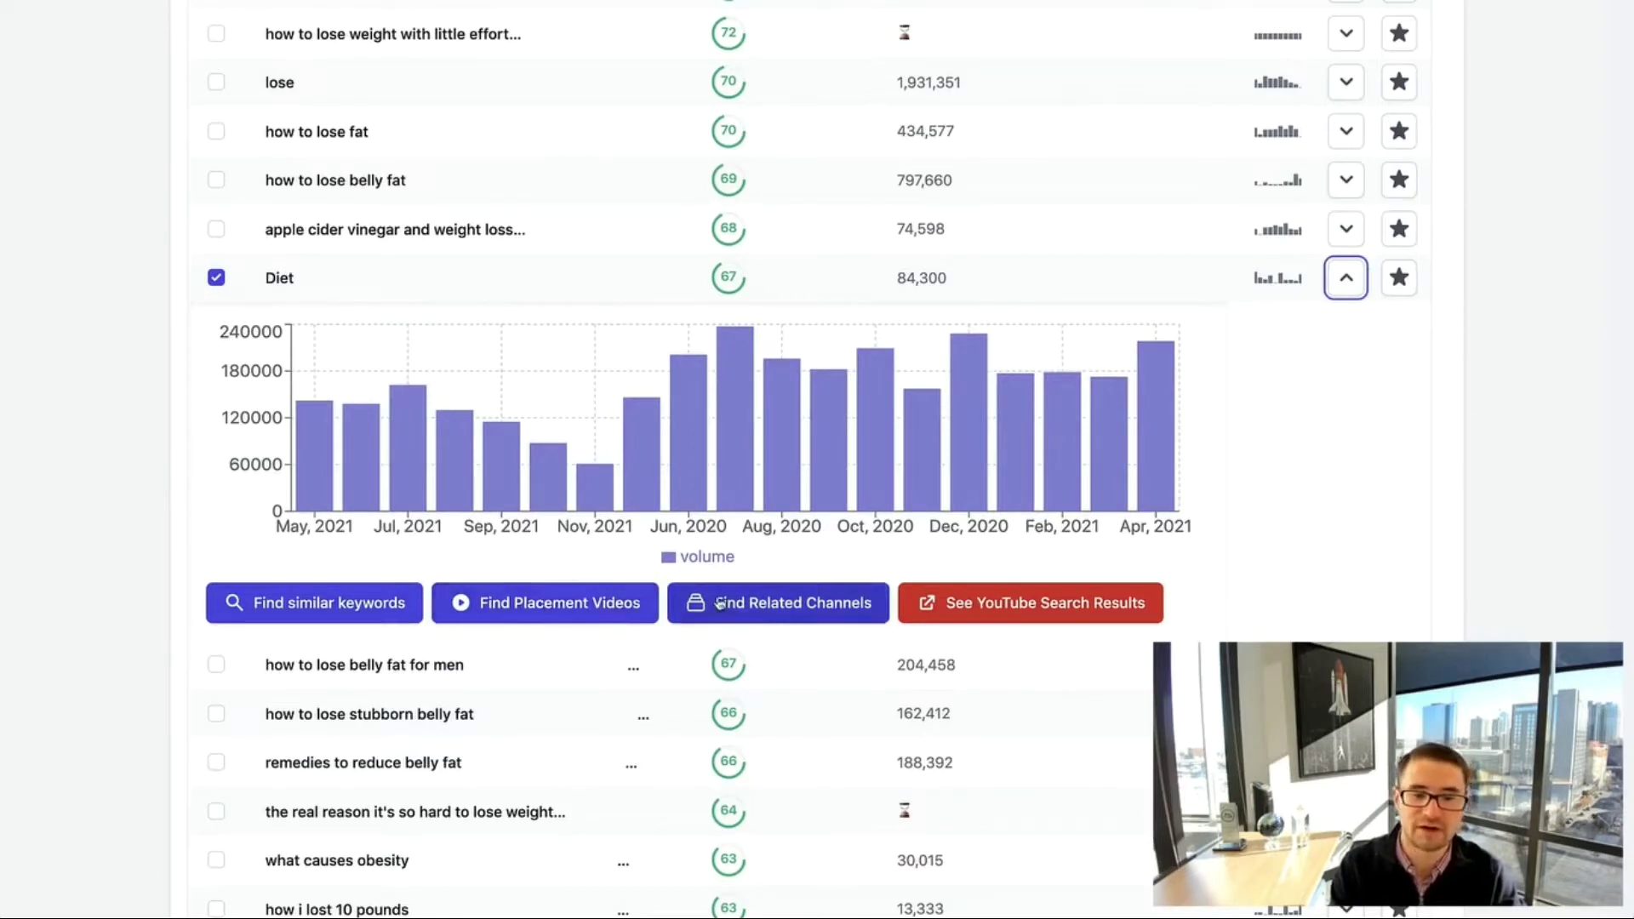
{"action": "left_click", "coordinate": [317, 604]}
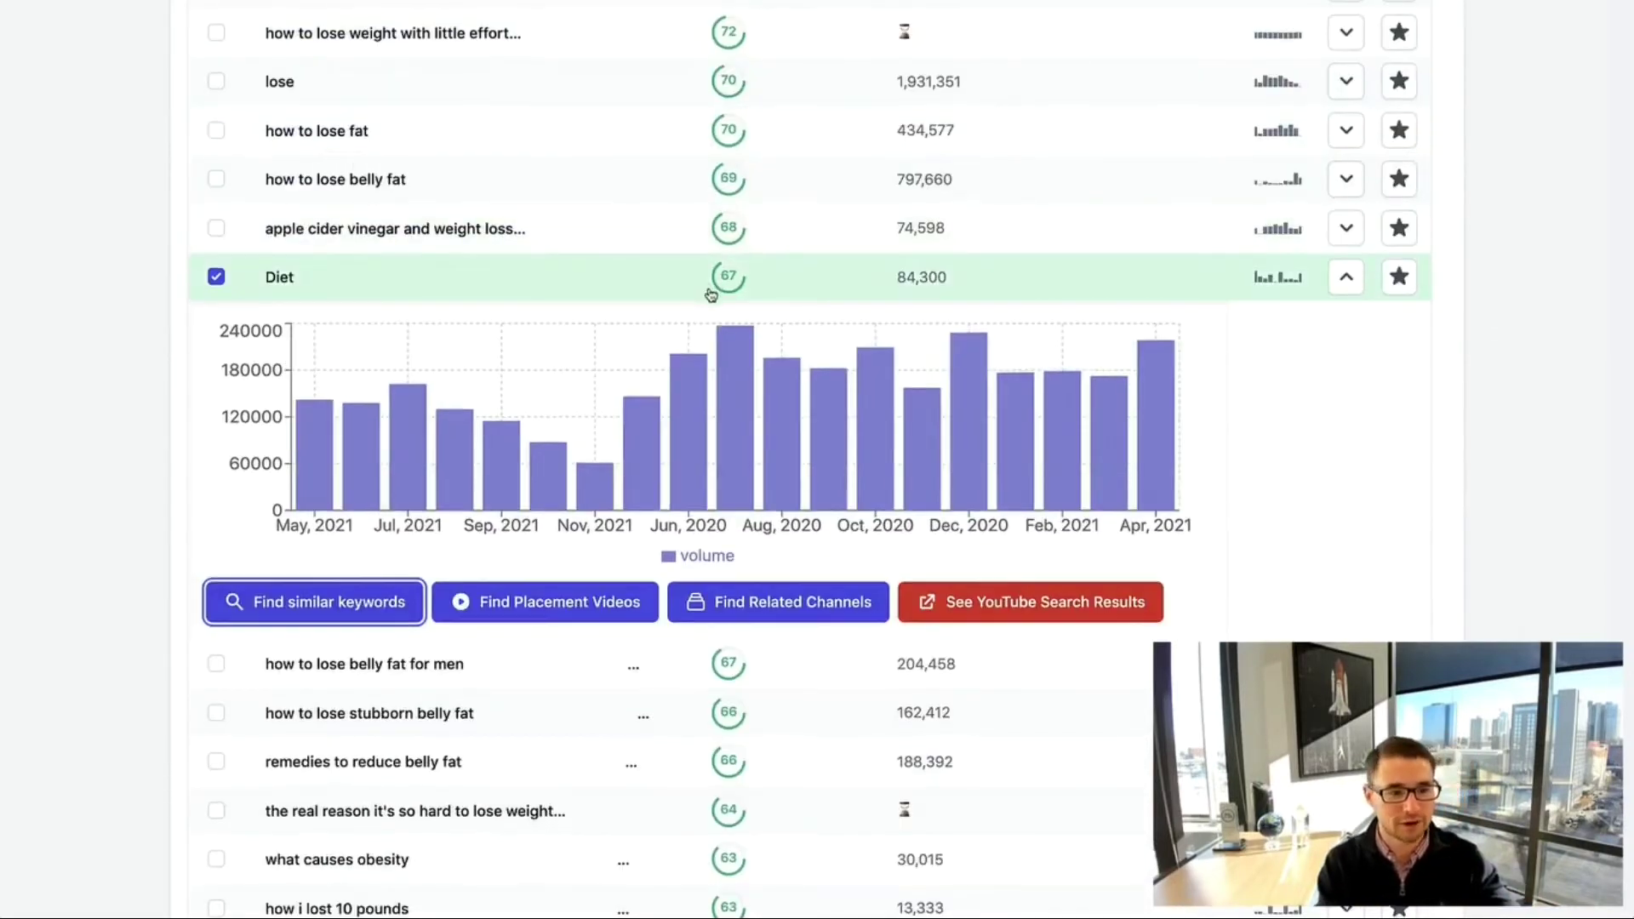
Examine the search volume trend and the keywords related to "Diet"
{"action": "scroll", "coordinate": [711, 291], "scroll_direction": "up", "scroll_amount": 3}
{"action": "scroll", "coordinate": [711, 292], "scroll_direction": "down", "scroll_amount": 10}
{"action": "scroll", "coordinate": [710, 292], "scroll_direction": "up", "scroll_amount": 15}
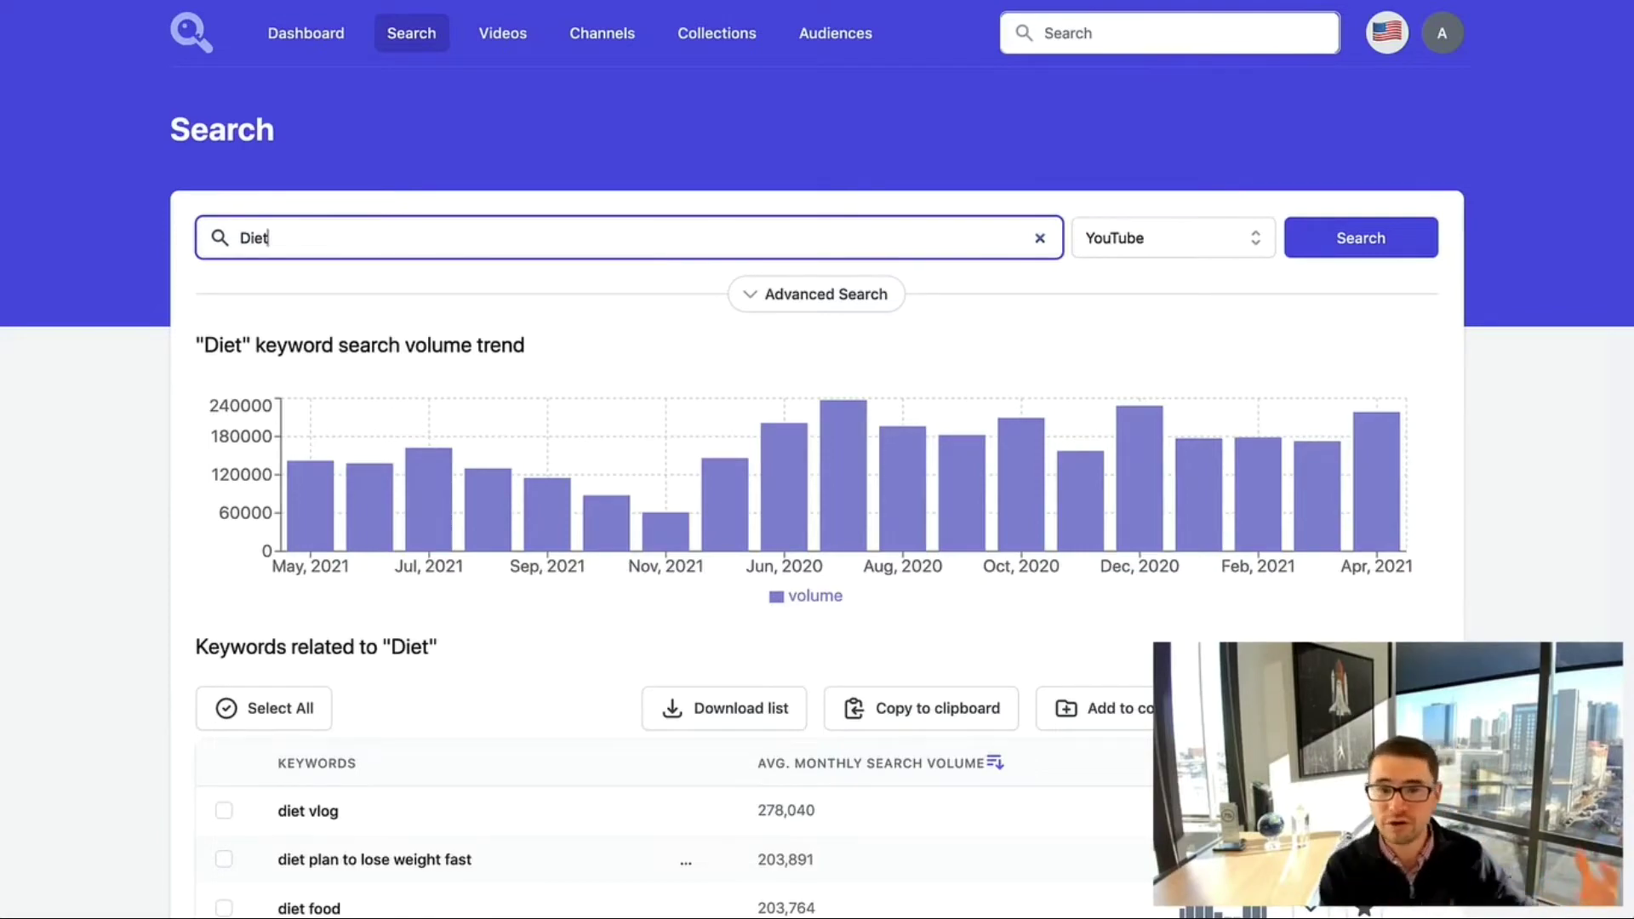
{"action": "scroll", "coordinate": [401, 451], "scroll_direction": "down", "scroll_amount": 15}
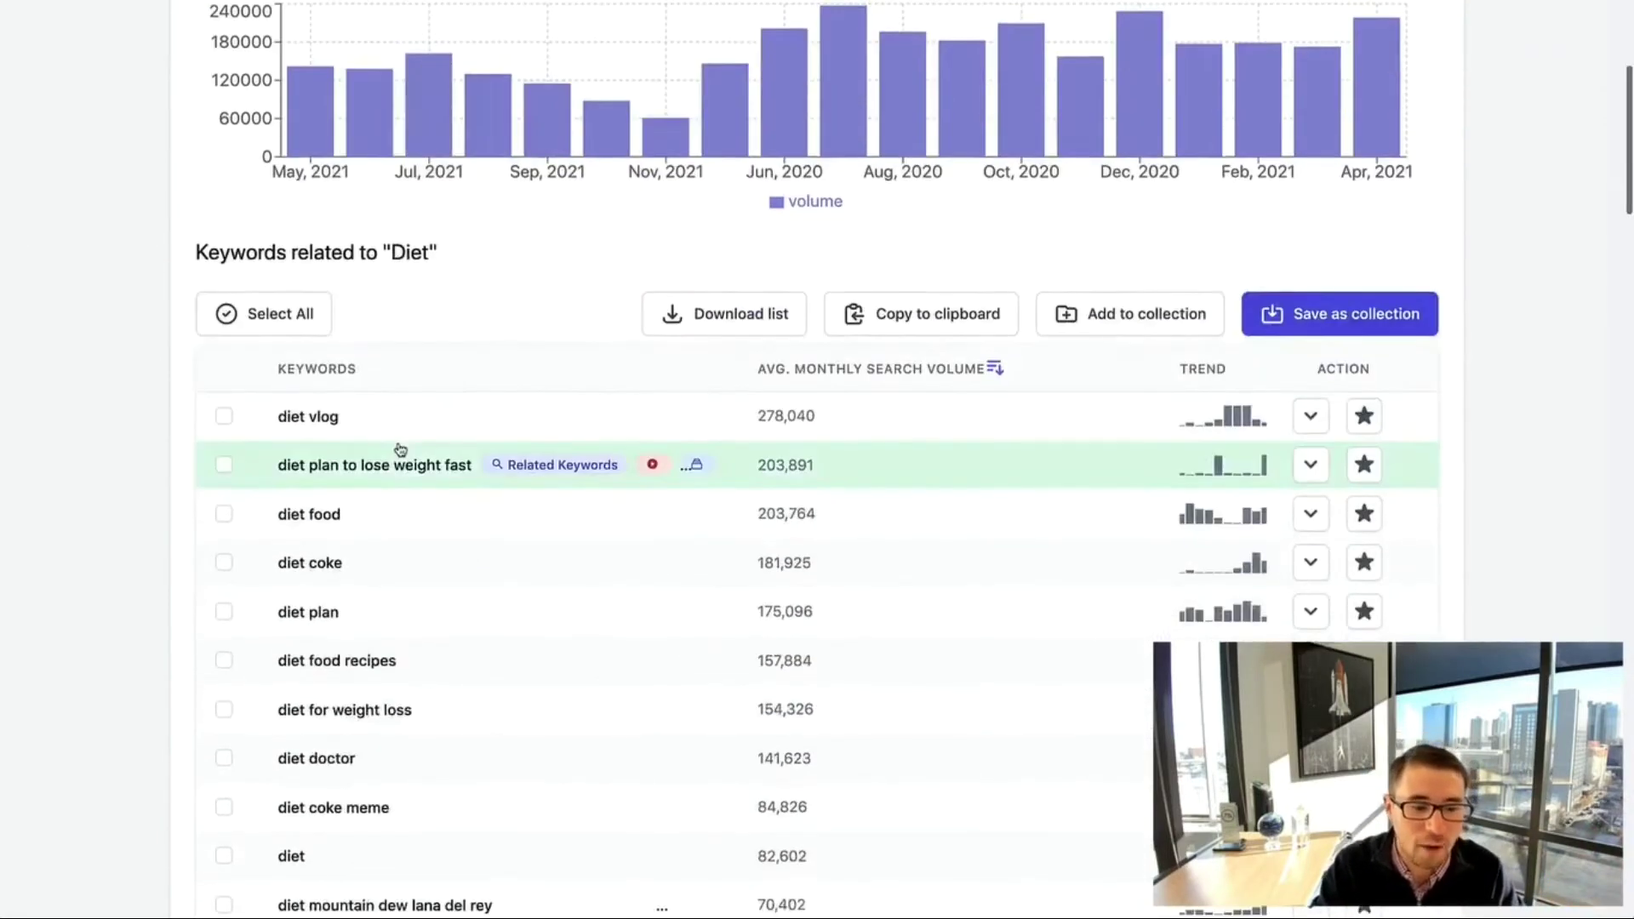
{"action": "scroll", "coordinate": [401, 448], "scroll_direction": "down", "scroll_amount": 10}
{"action": "scroll", "coordinate": [400, 448], "scroll_direction": "up", "scroll_amount": 20}
{"action": "scroll", "coordinate": [400, 449], "scroll_direction": "up", "scroll_amount": 12}
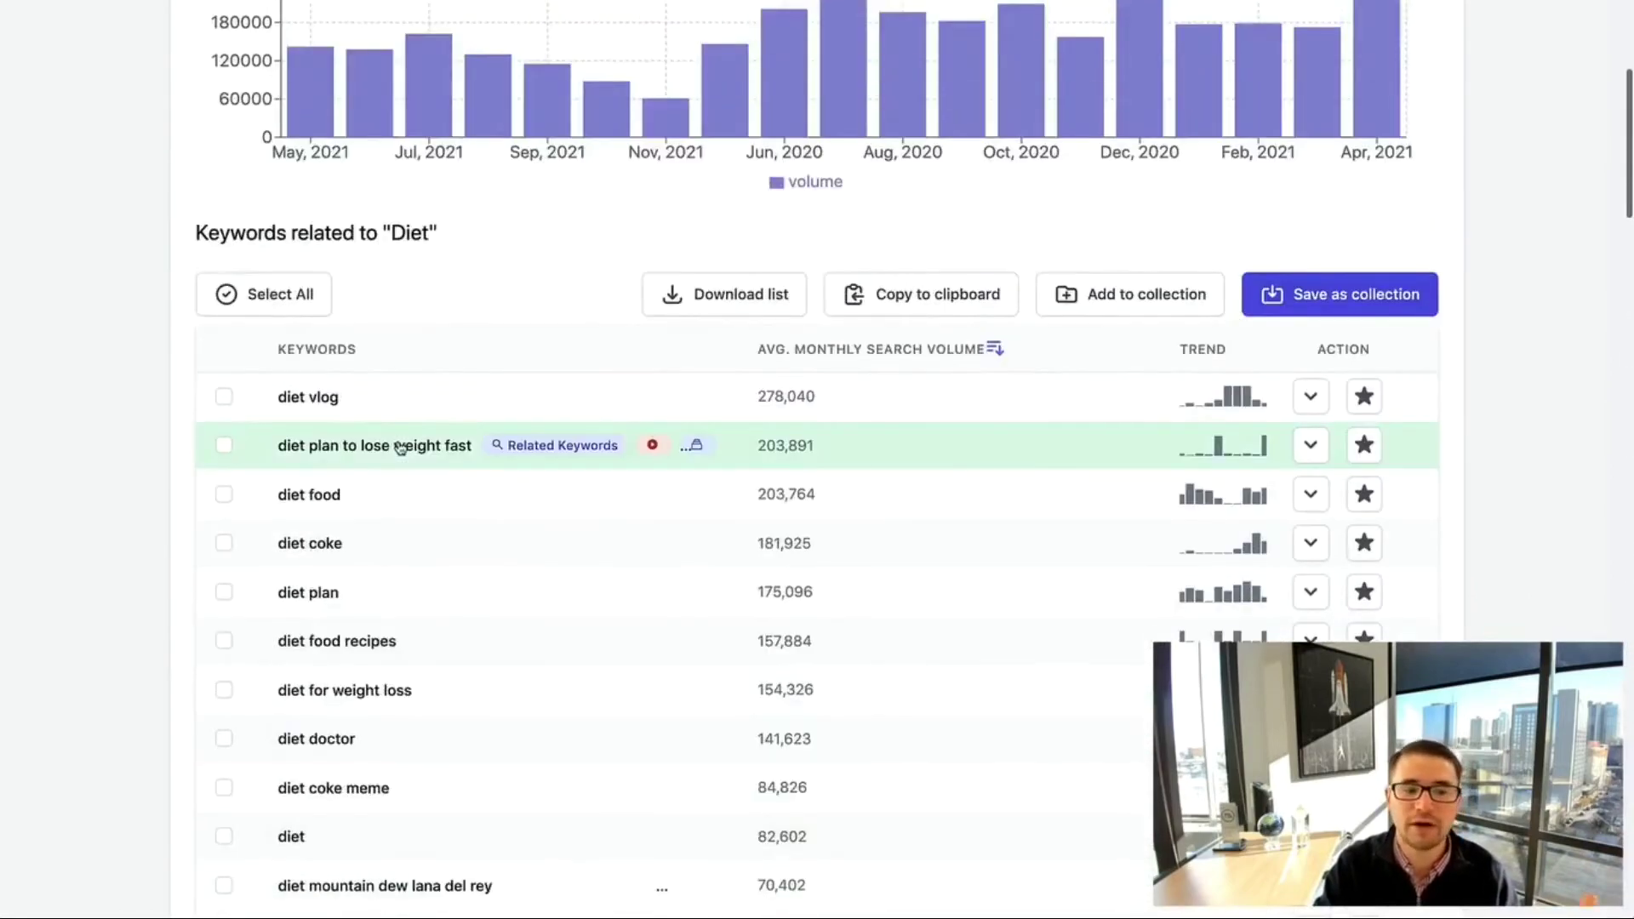
Select the related keywords "diet plan to lose weight fast", "diet plan", "diet food recipes" and "diet for weight loss"
{"action": "scroll", "coordinate": [417, 510], "scroll_direction": "down", "scroll_amount": 1}
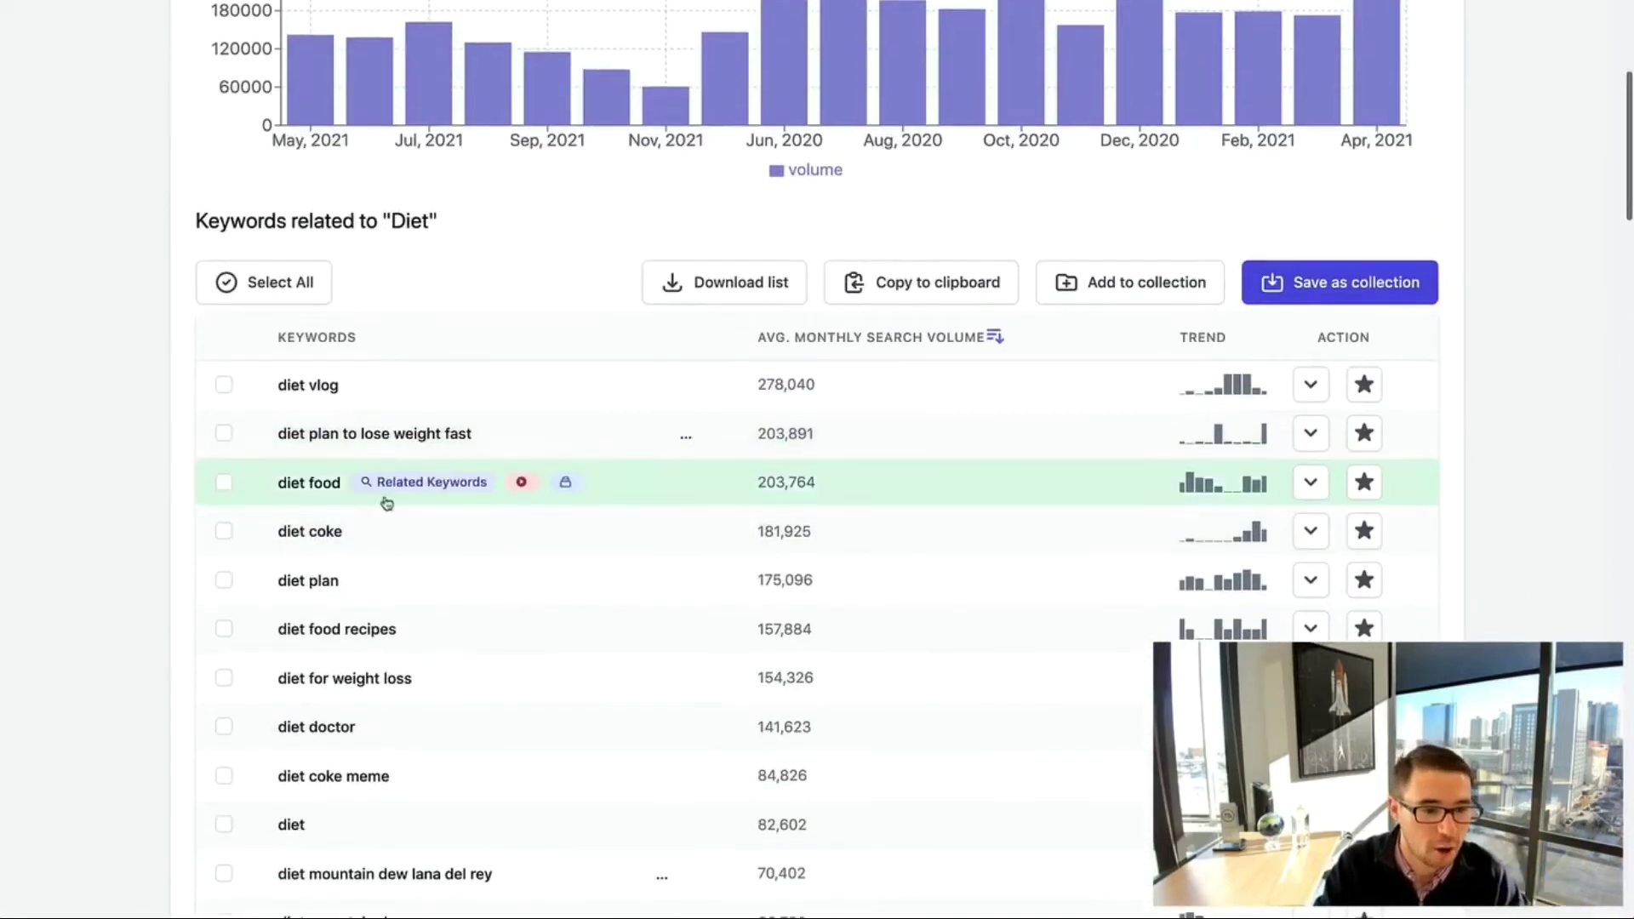
{"action": "left_click", "coordinate": [223, 433]}
{"action": "scroll", "coordinate": [408, 514], "scroll_direction": "down", "scroll_amount": 1}
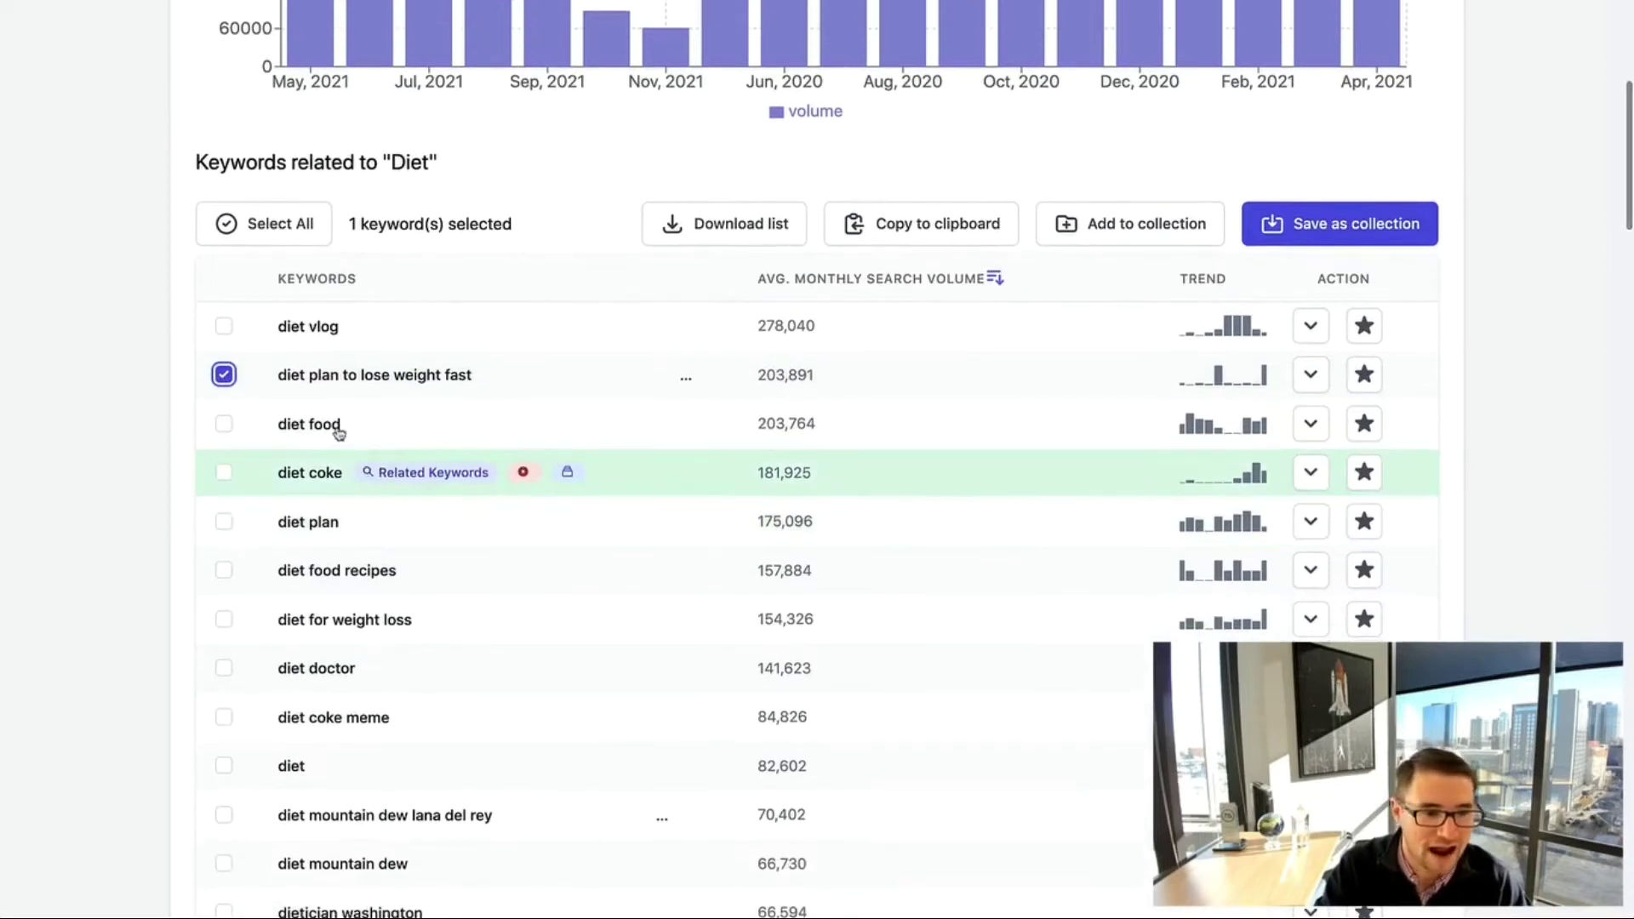
{"action": "left_click", "coordinate": [224, 521]}
{"action": "scroll", "coordinate": [253, 522], "scroll_direction": "down", "scroll_amount": 1}
{"action": "left_click", "coordinate": [225, 498]}
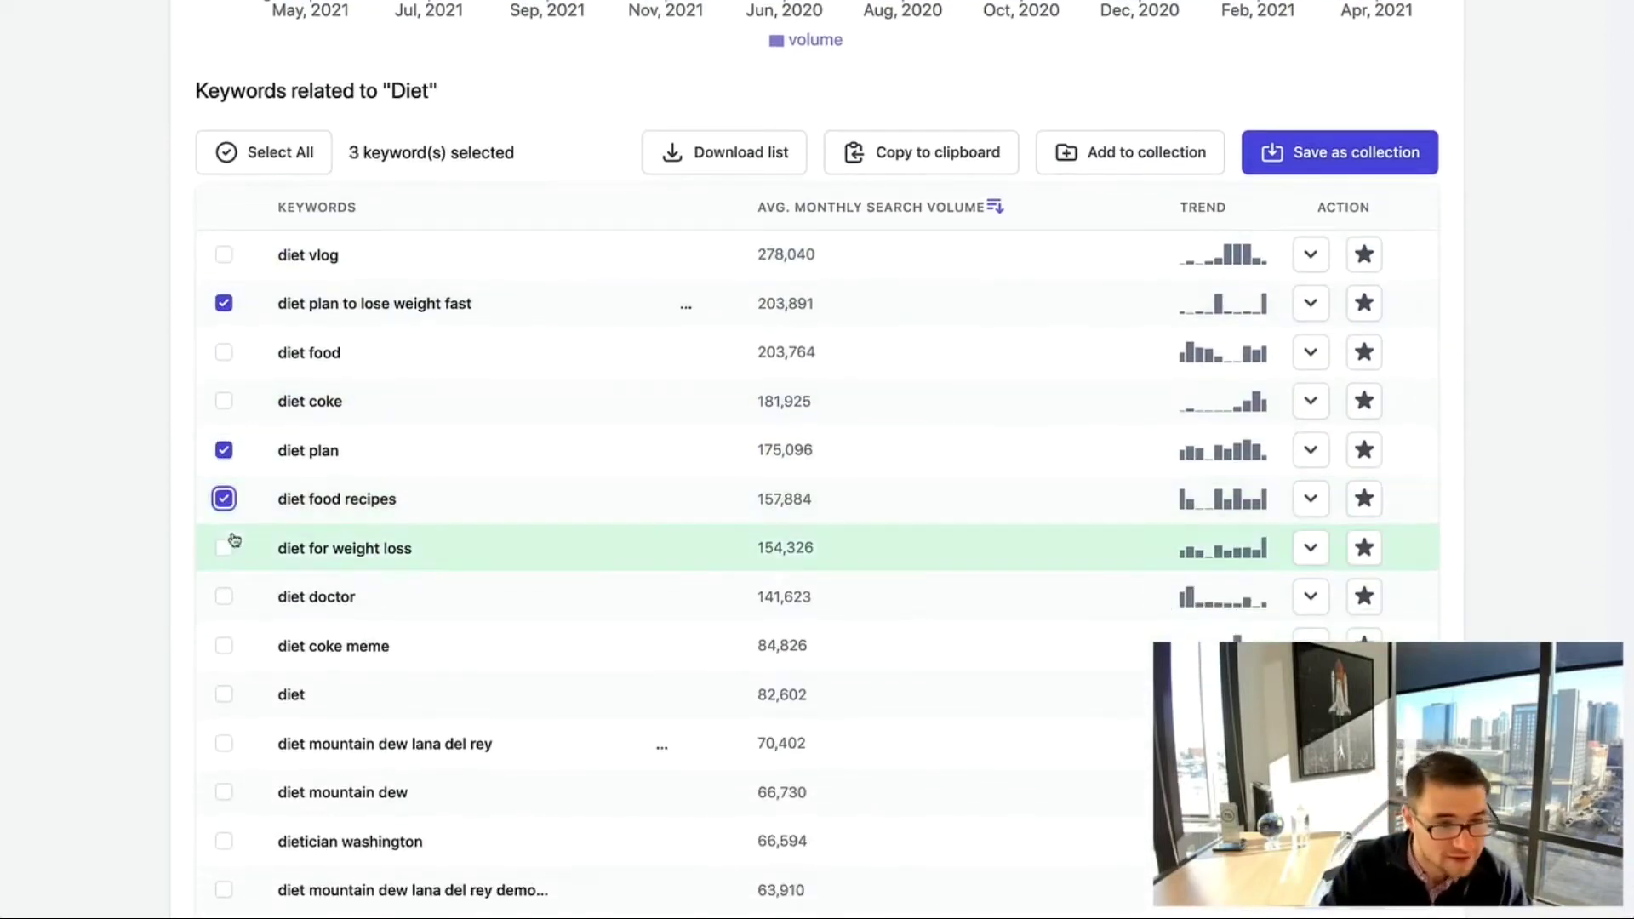
Select the similar keywords "diet plans", "healthy diet tips", "mediterranean diet" and "ketogenic diet"
{"action": "scroll", "coordinate": [225, 547], "scroll_direction": "down", "scroll_amount": 20}
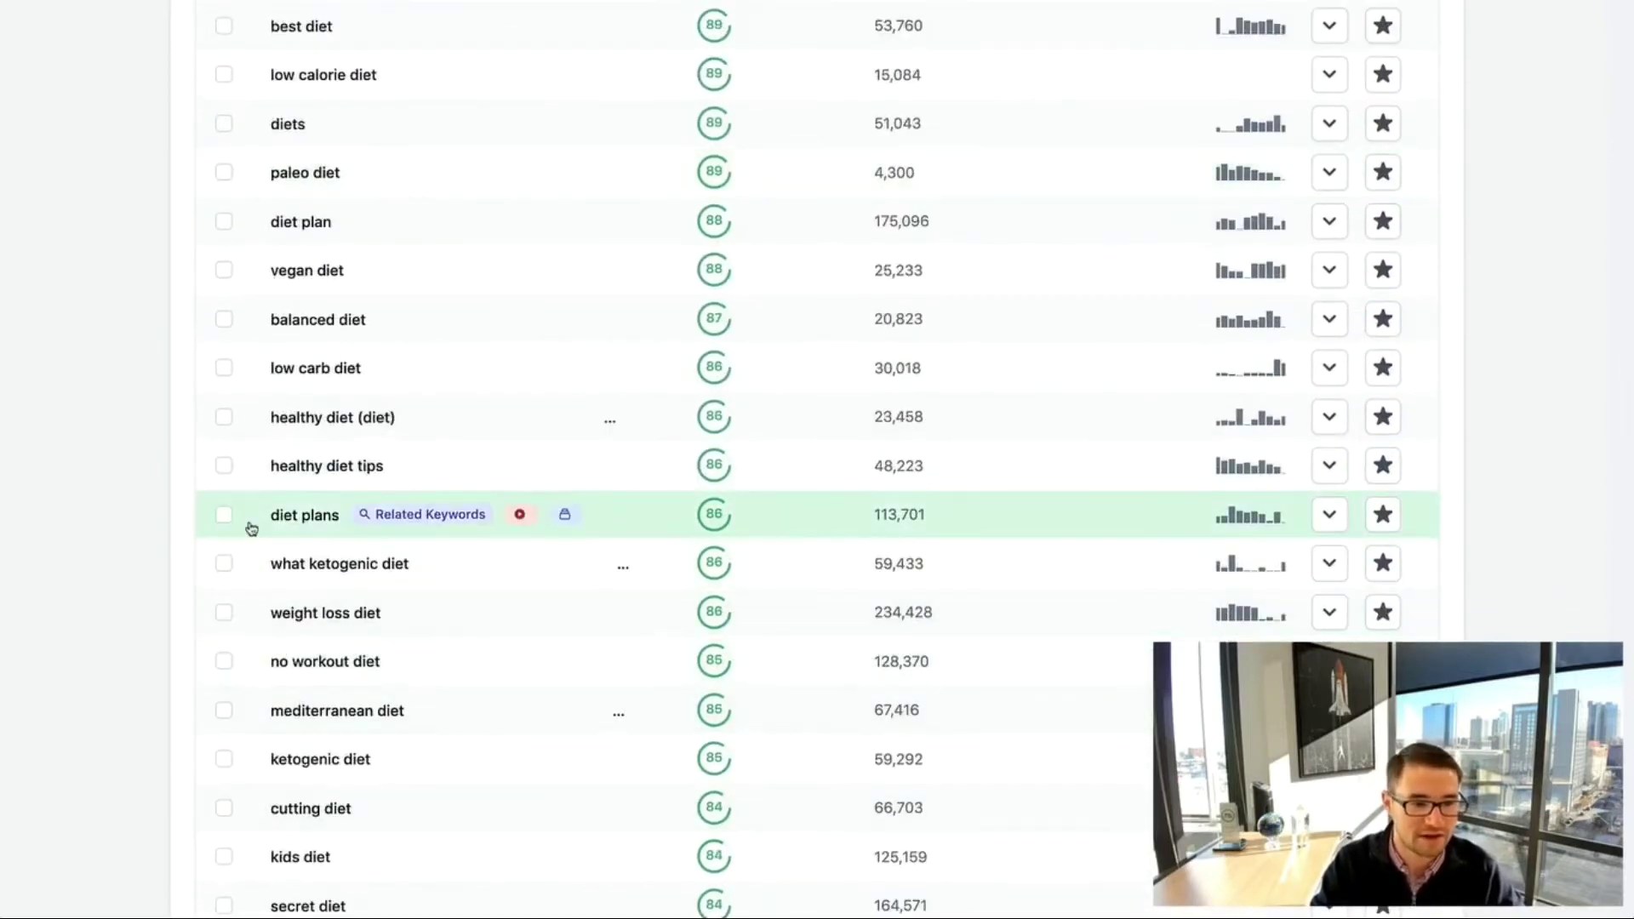
{"action": "left_click", "coordinate": [225, 516]}
{"action": "scroll", "coordinate": [330, 614], "scroll_direction": "down", "scroll_amount": 1}
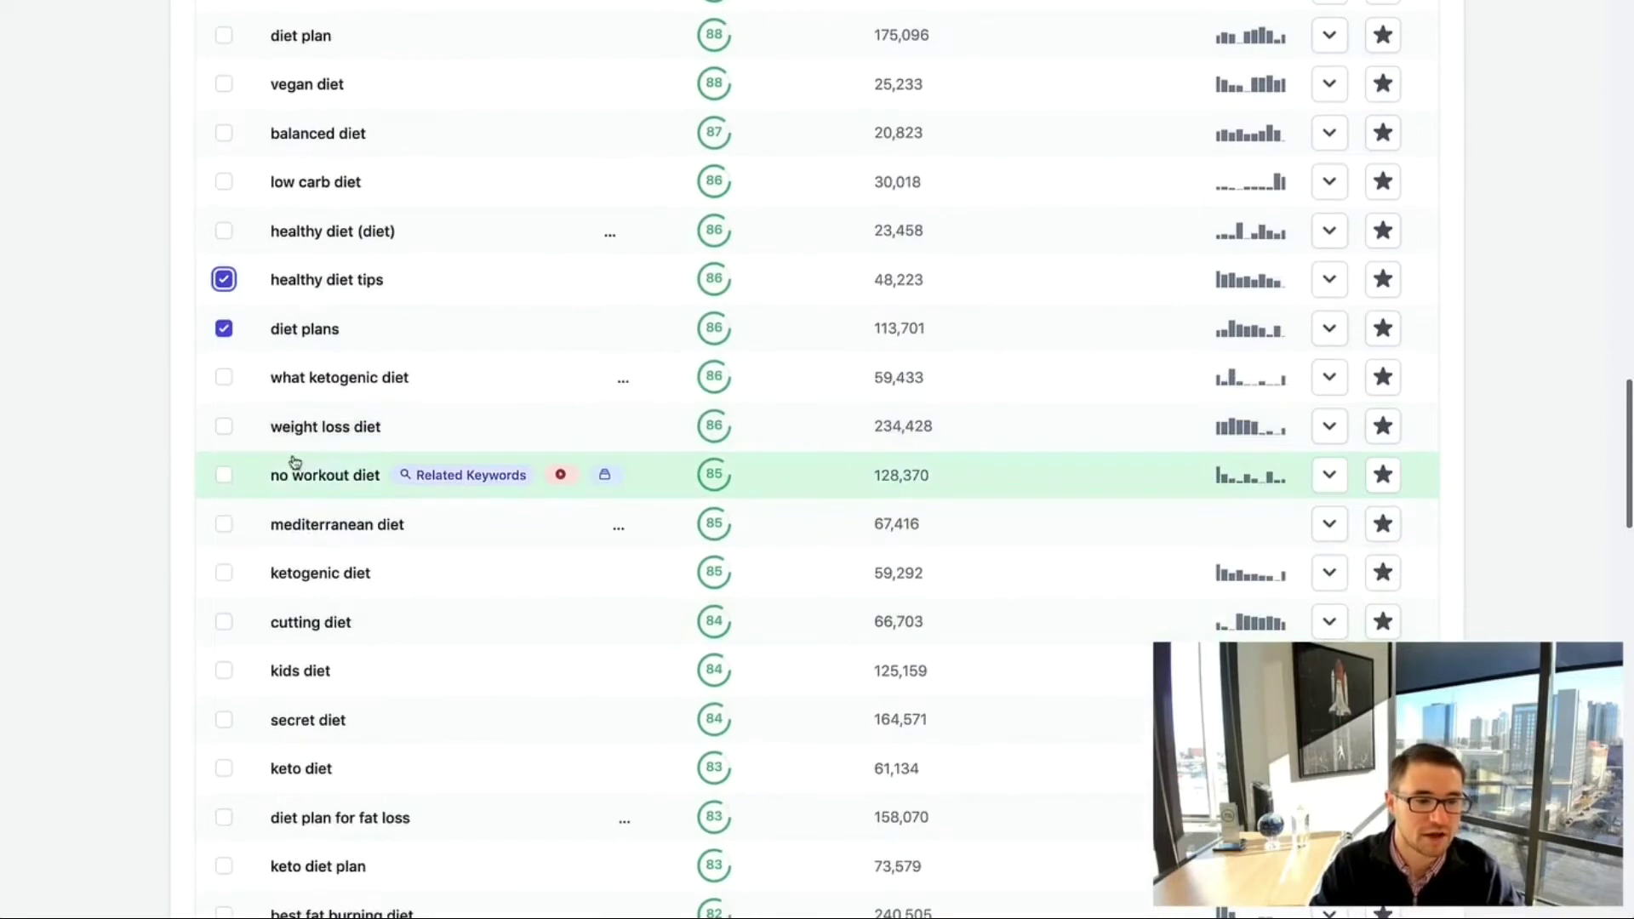
{"action": "scroll", "coordinate": [341, 477], "scroll_direction": "down", "scroll_amount": 3}
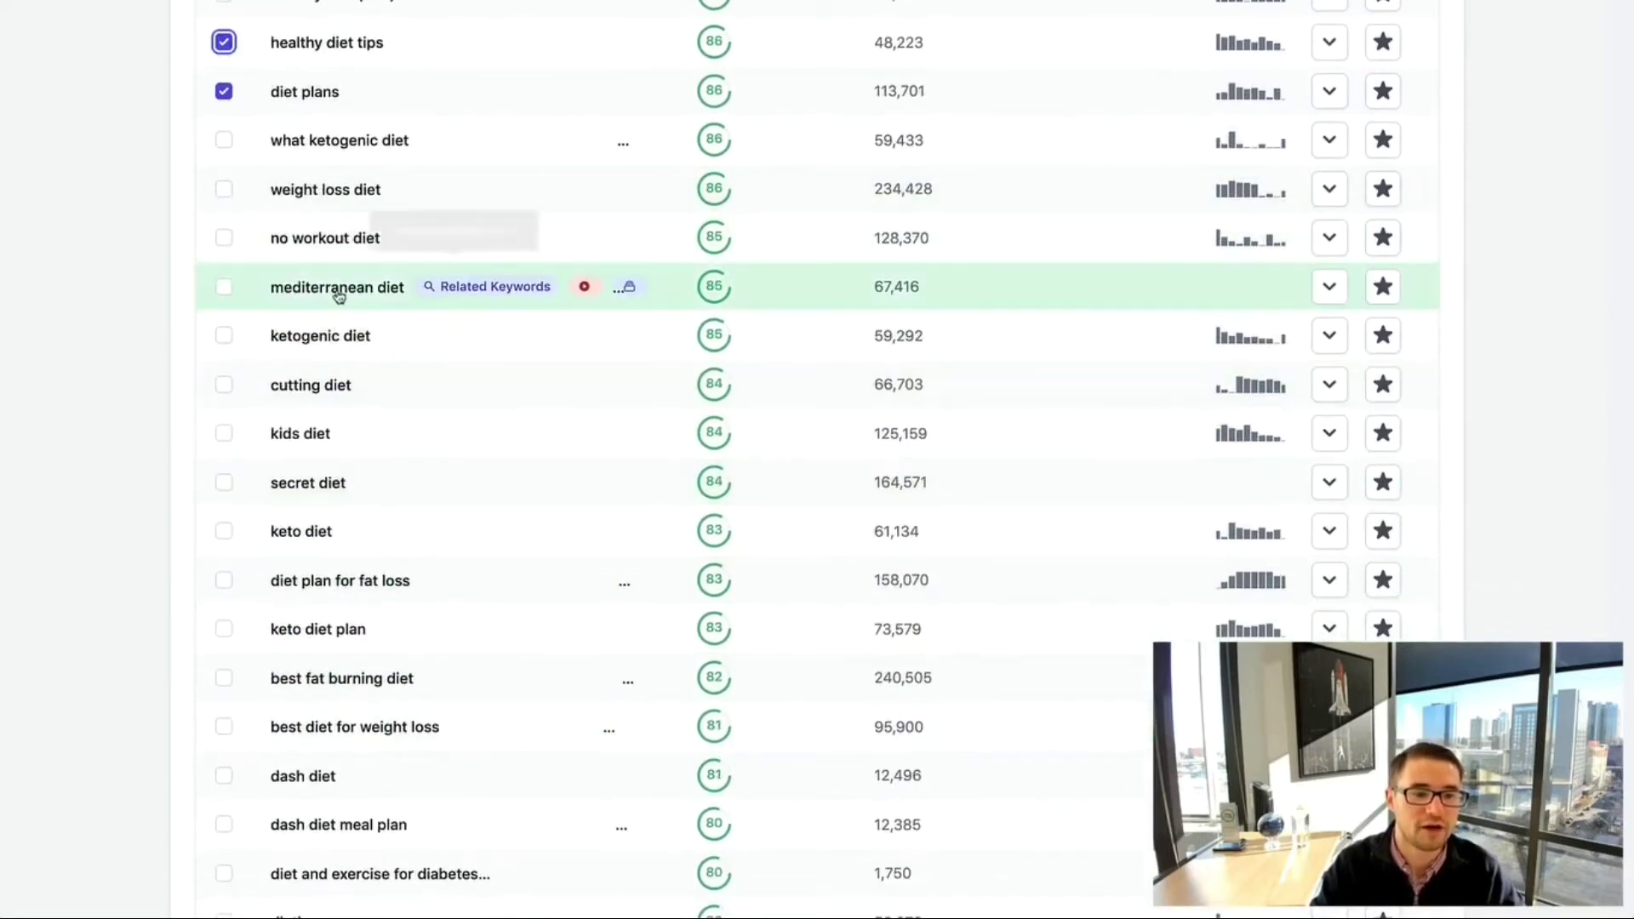
{"action": "left_click", "coordinate": [224, 287]}
{"action": "left_click", "coordinate": [224, 335]}
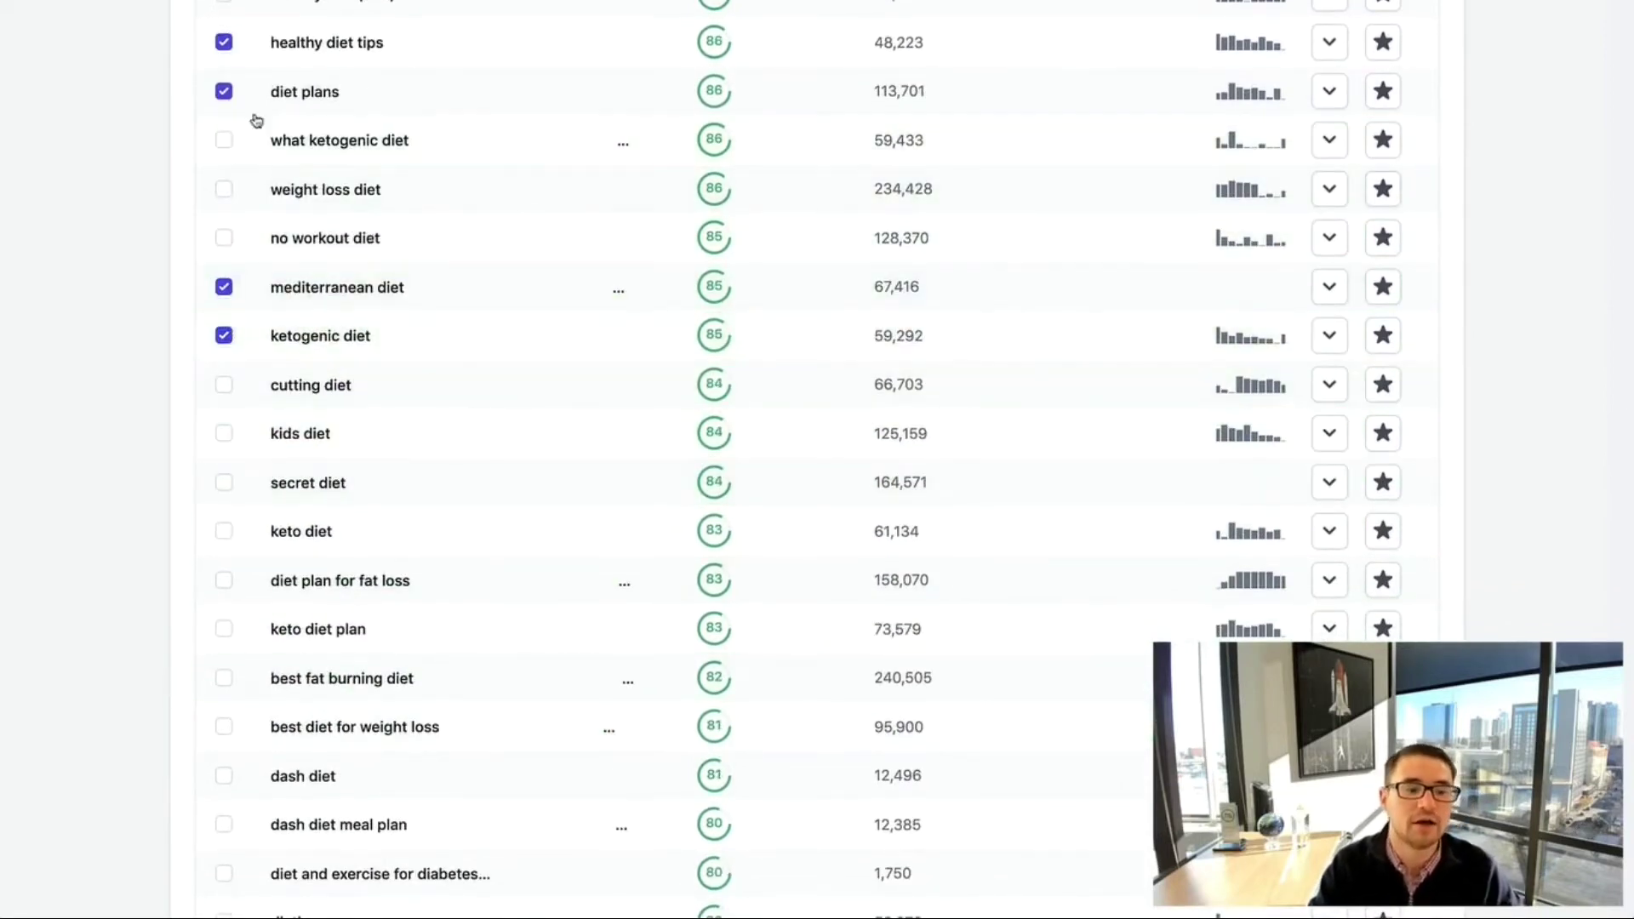
Add the selected similar diet keywords to the "Weight Loss Keywords 2022" collection and copy them to the clipboard
{"action": "scroll", "coordinate": [401, 468], "scroll_direction": "up", "scroll_amount": 10}
{"action": "scroll", "coordinate": [1039, 525], "scroll_direction": "down", "scroll_amount": 4}
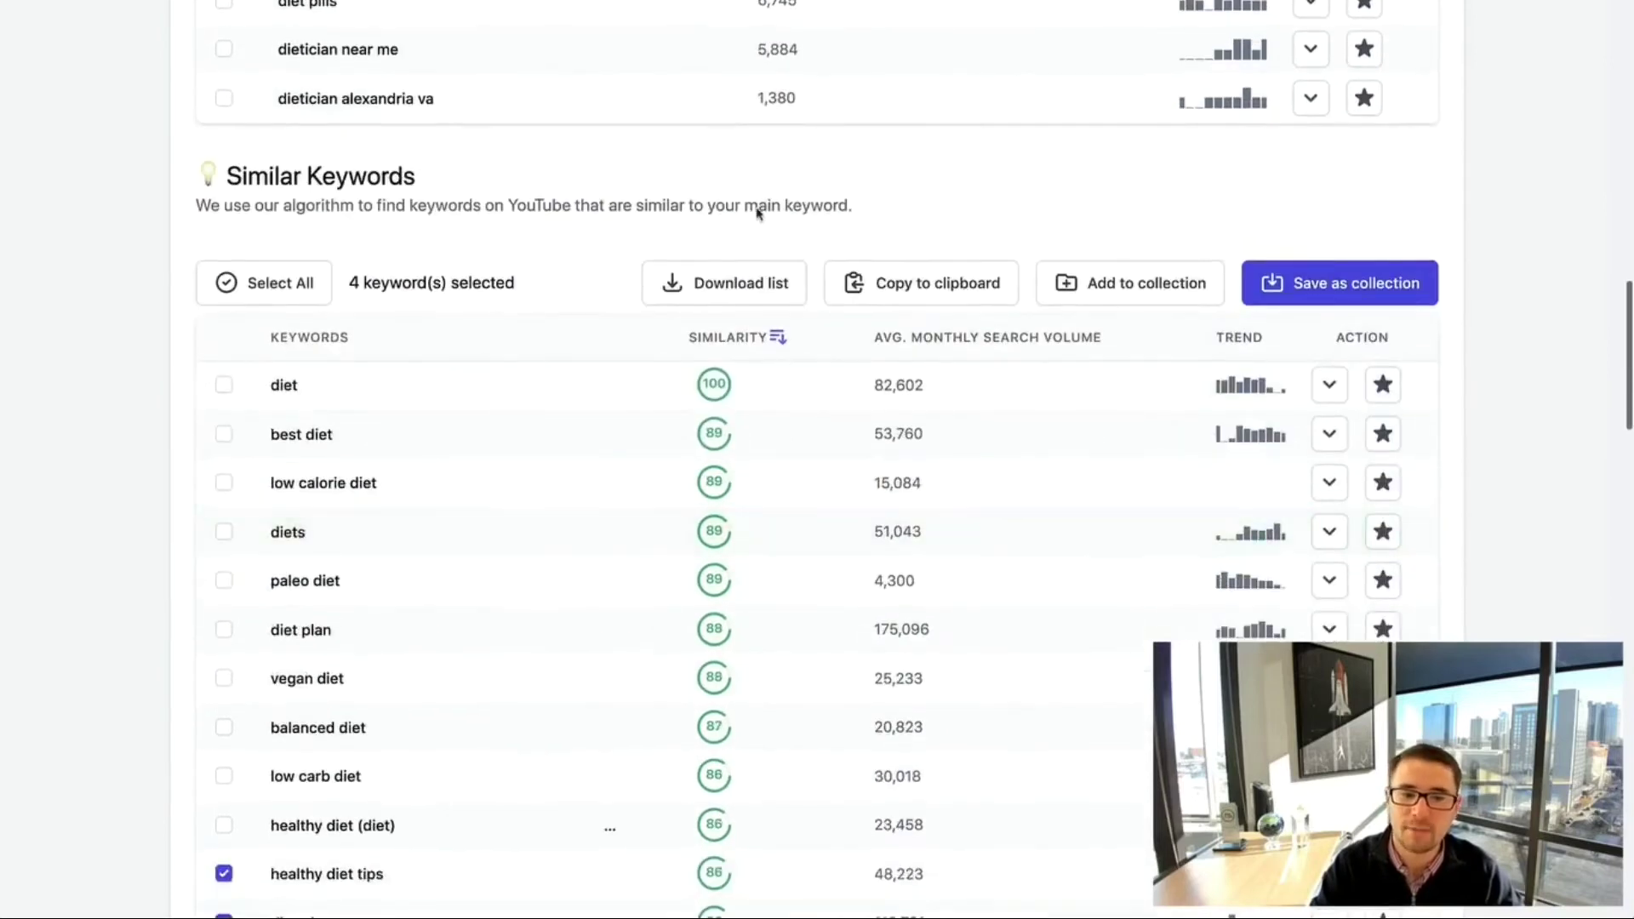
{"action": "left_click", "coordinate": [1166, 289]}
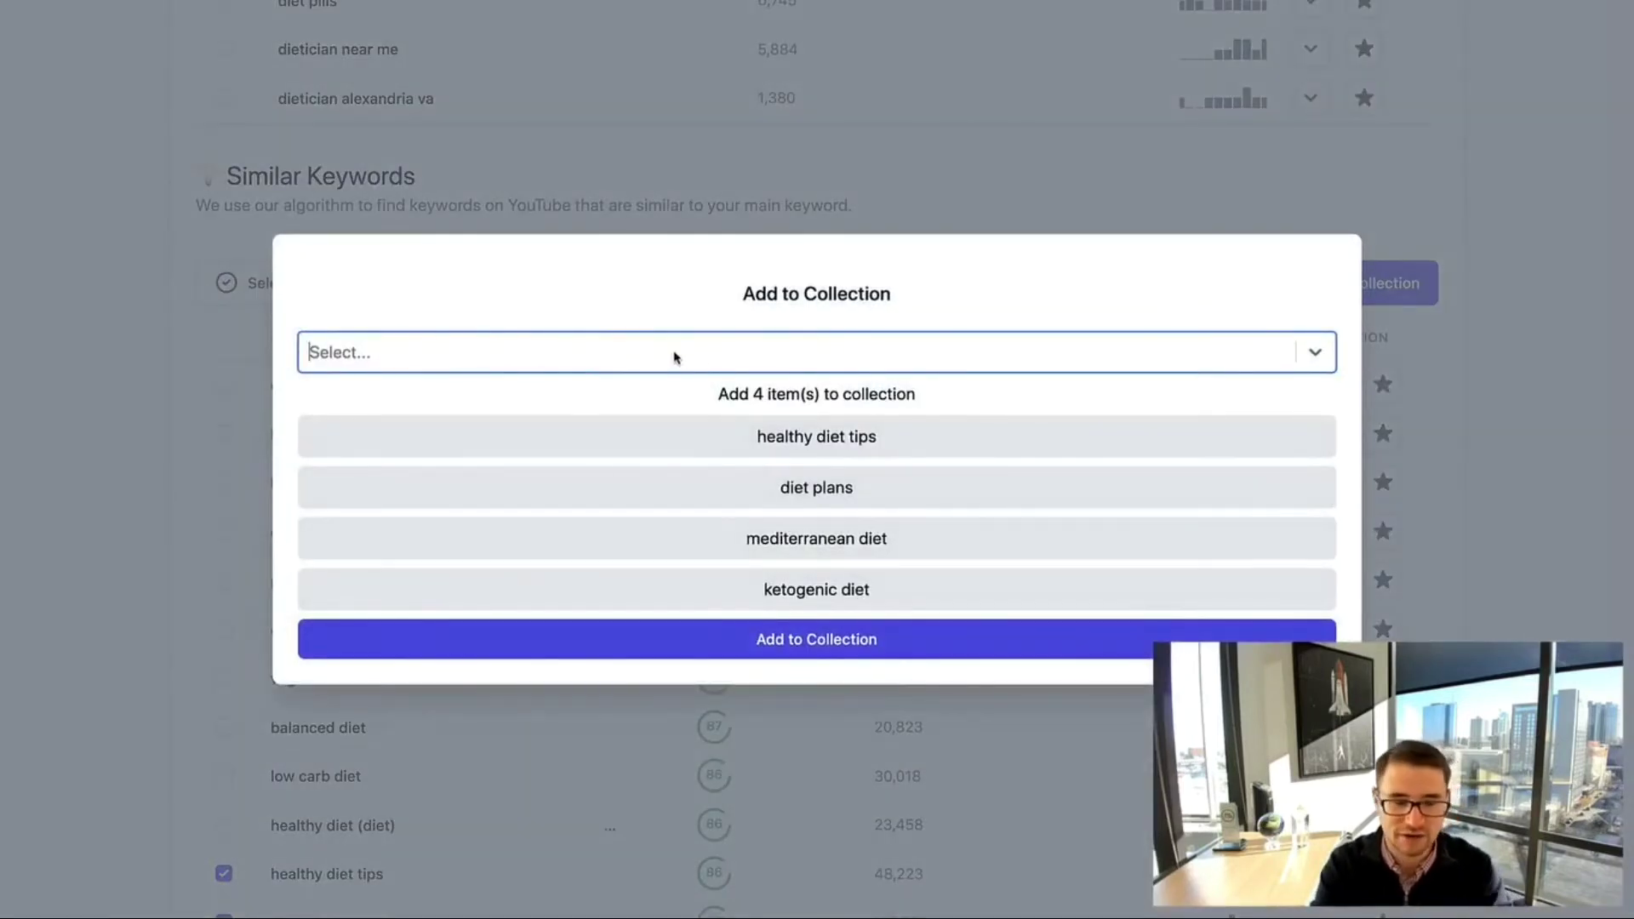
{"action": "type", "text": "weight loss"}
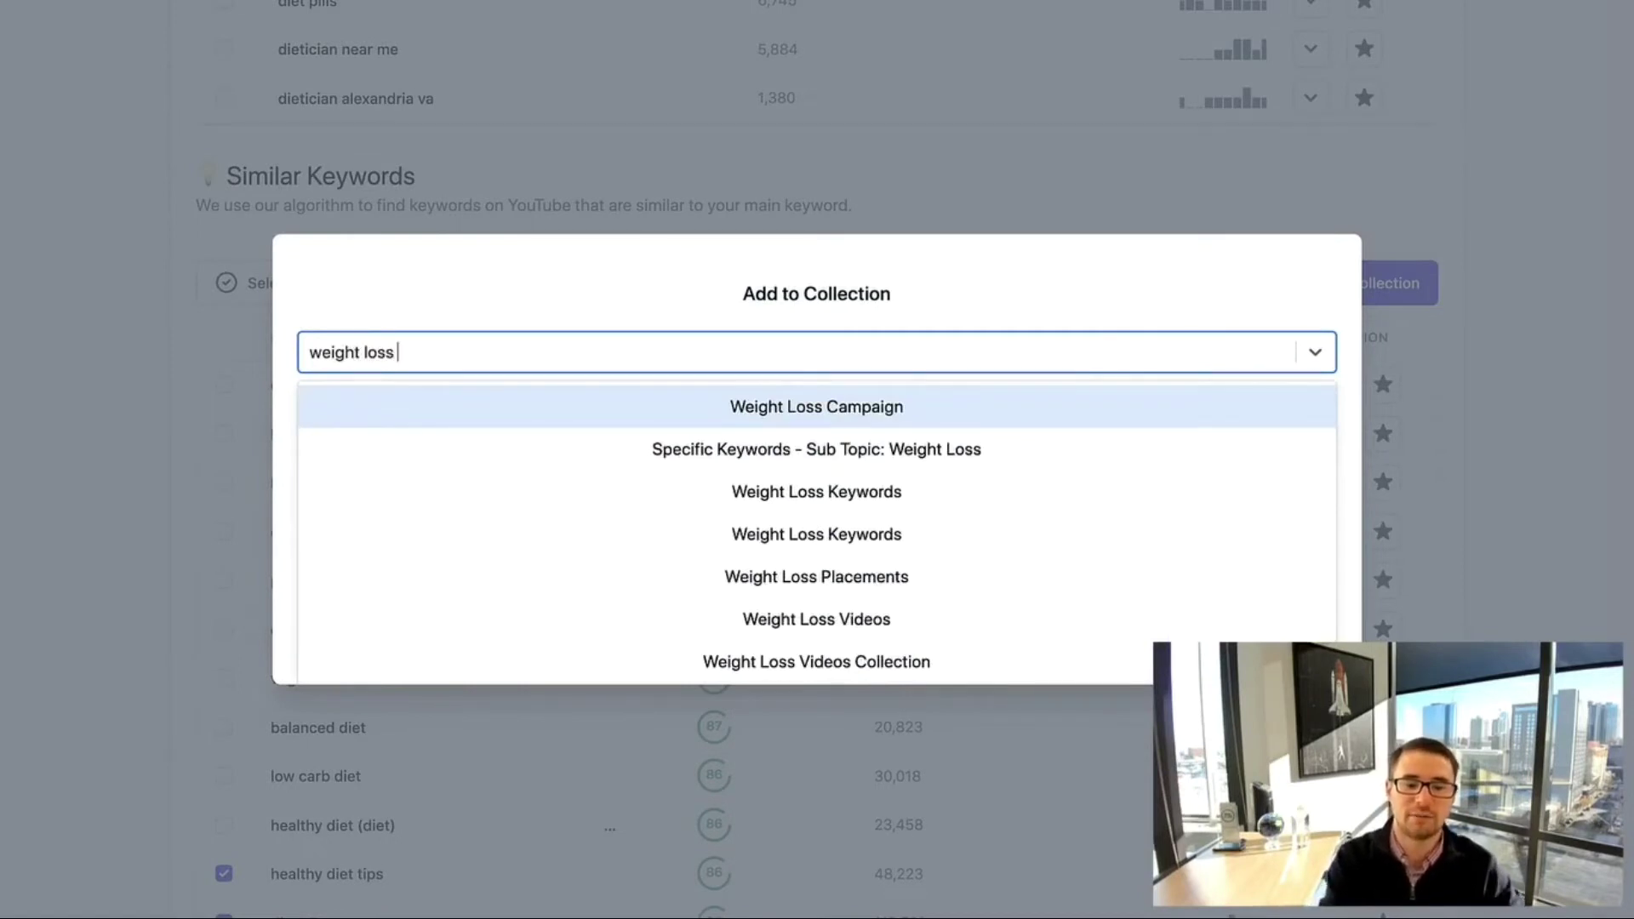
{"action": "scroll", "coordinate": [817, 544], "scroll_direction": "down", "scroll_amount": 3}
{"action": "left_click", "coordinate": [888, 627]}
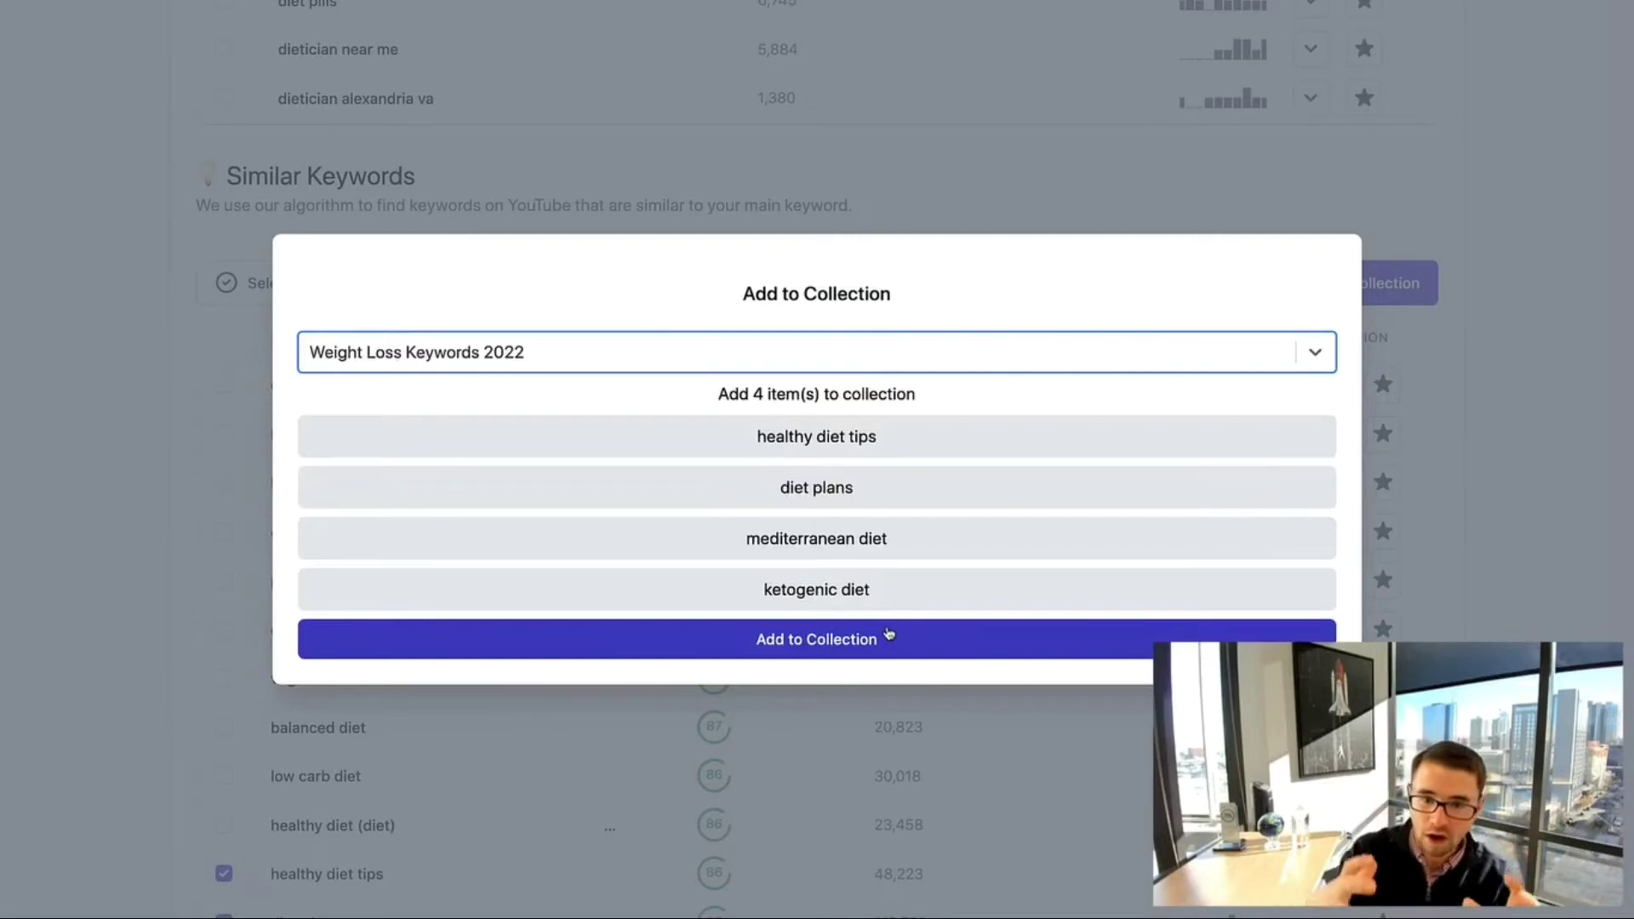
{"action": "left_click", "coordinate": [885, 640]}
{"action": "left_click", "coordinate": [836, 644]}
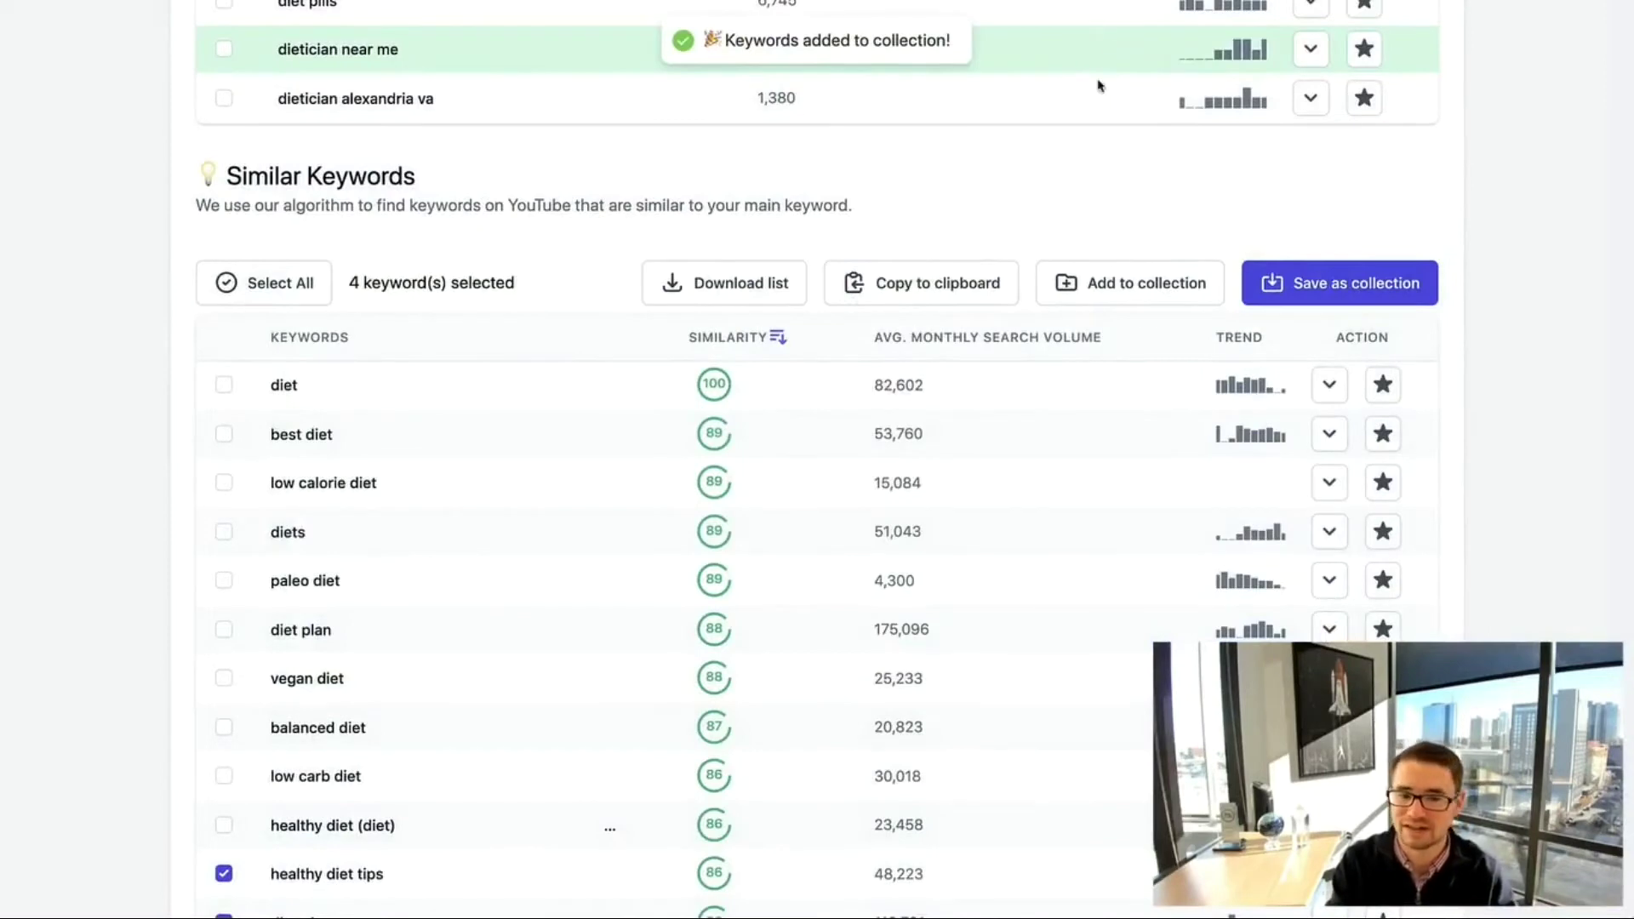
{"action": "left_click", "coordinate": [933, 292]}
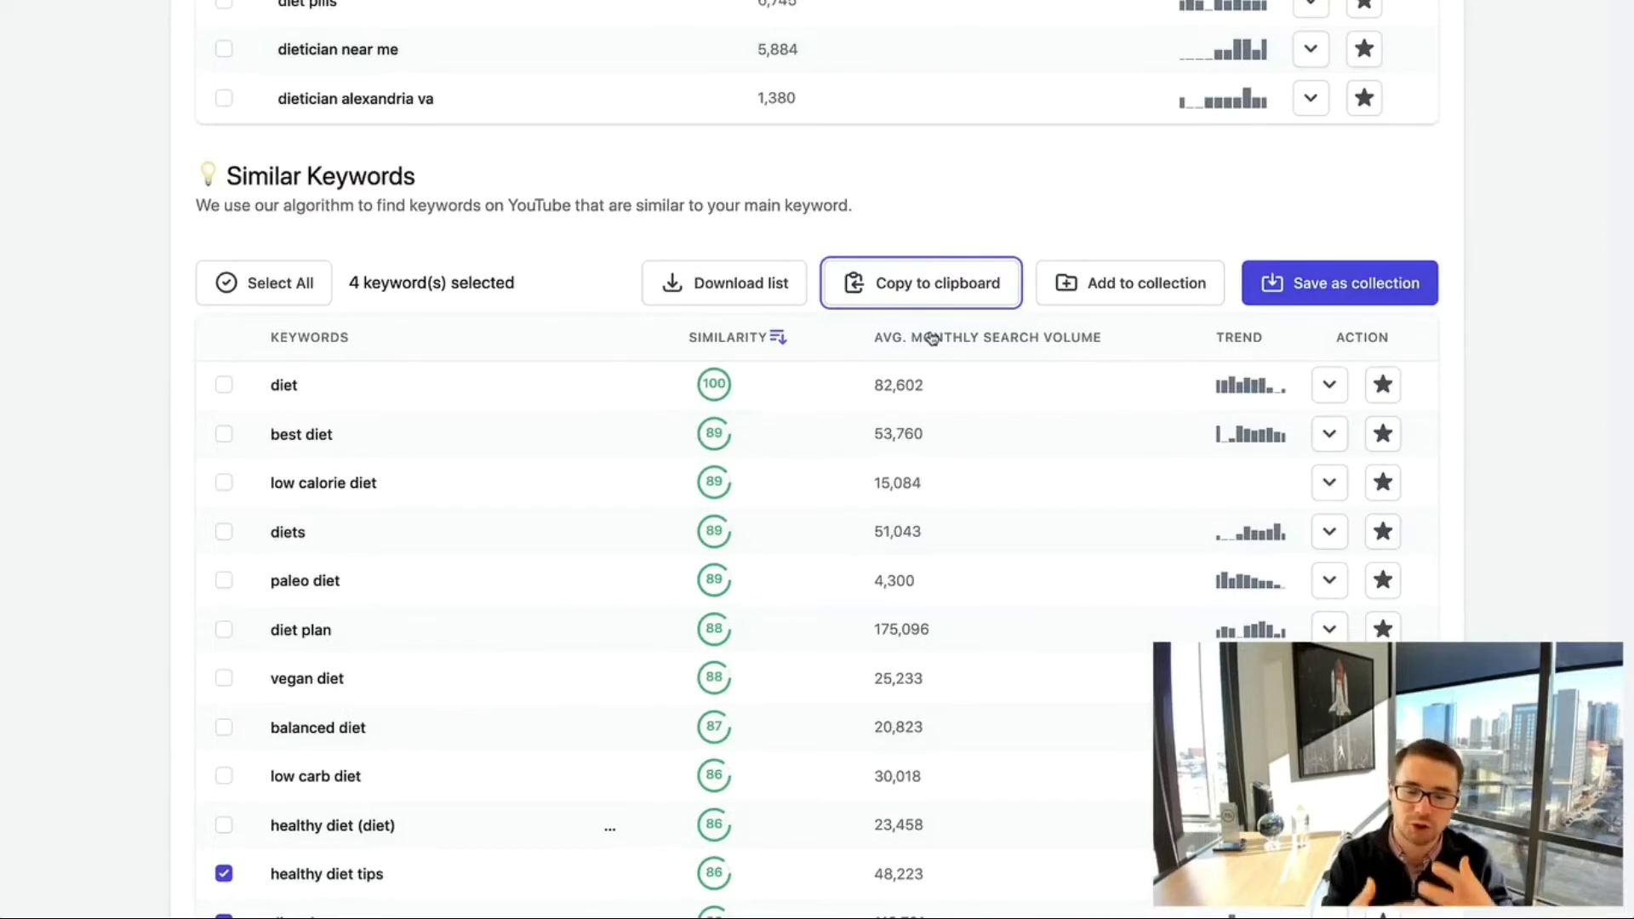
Examine the "Diet" volume trend and keyword lists, including the lookup options offered for "ketogenic diet"
{"action": "scroll", "coordinate": [932, 339], "scroll_direction": "up", "scroll_amount": 20}
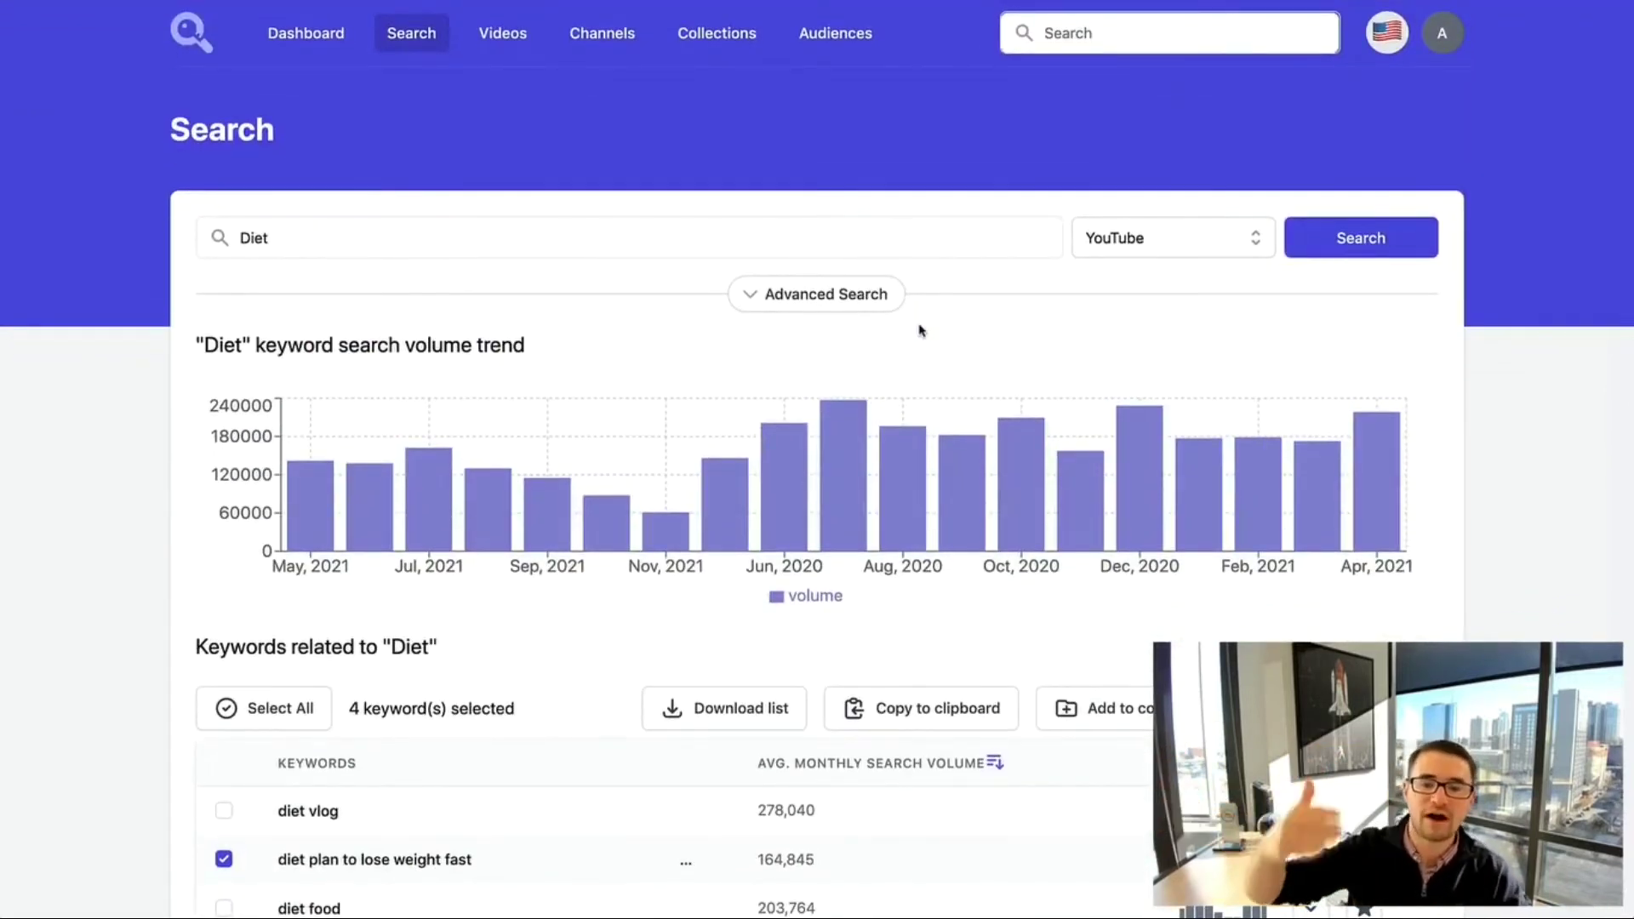
{"action": "scroll", "coordinate": [919, 330], "scroll_direction": "down", "scroll_amount": 20}
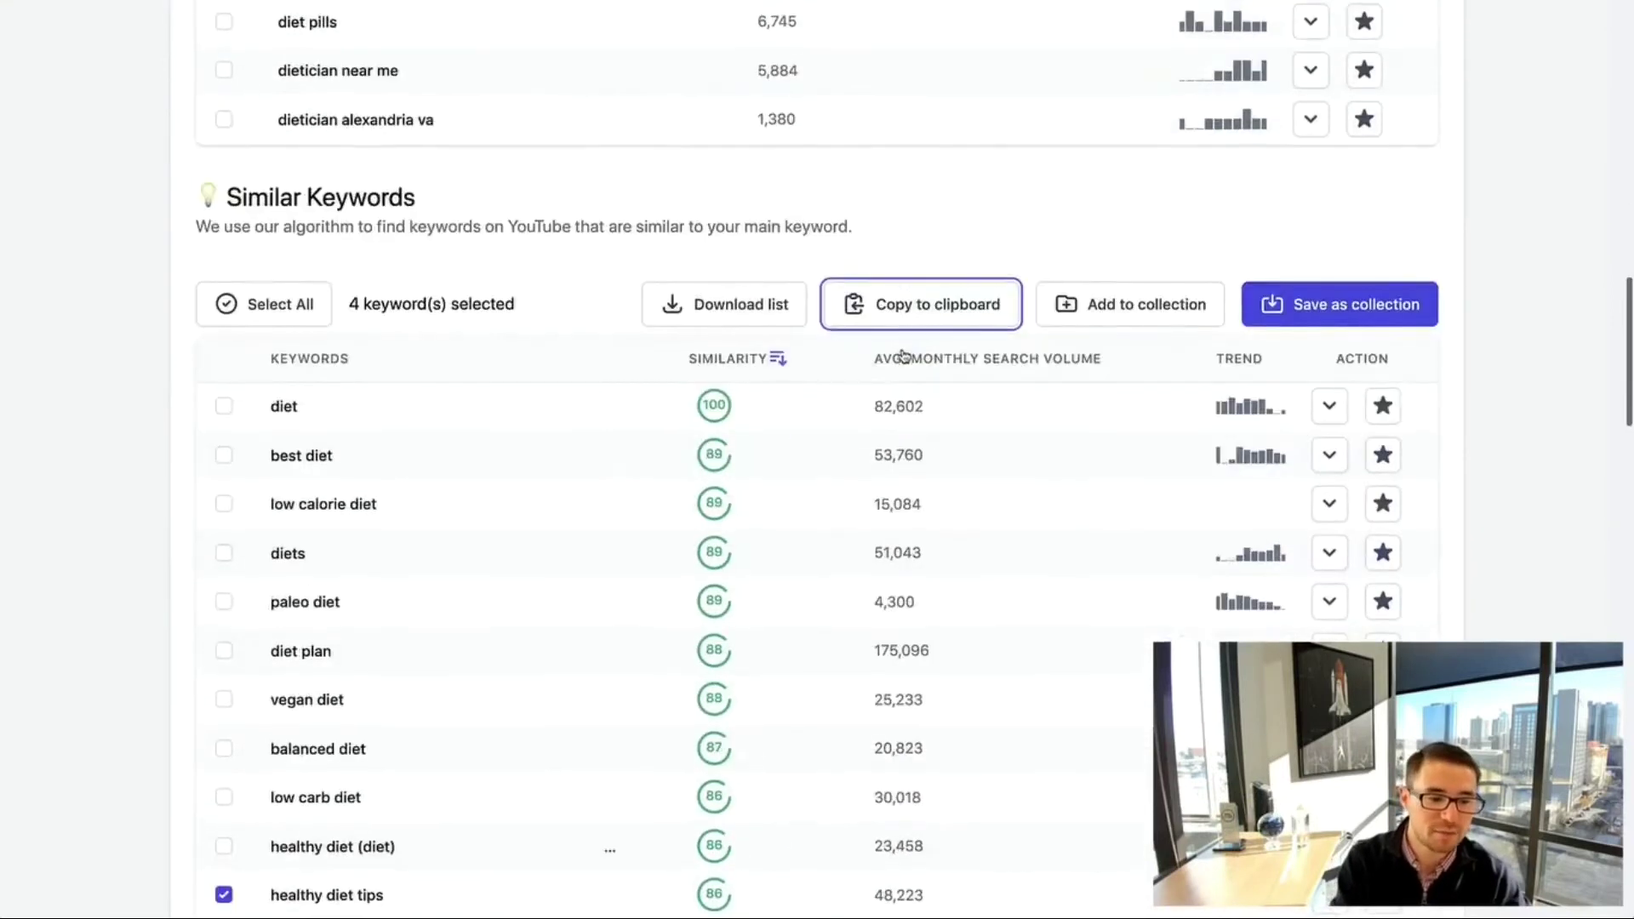
{"action": "mouse_move", "coordinate": [539, 324]}
{"action": "mouse_move", "coordinate": [400, 355]}
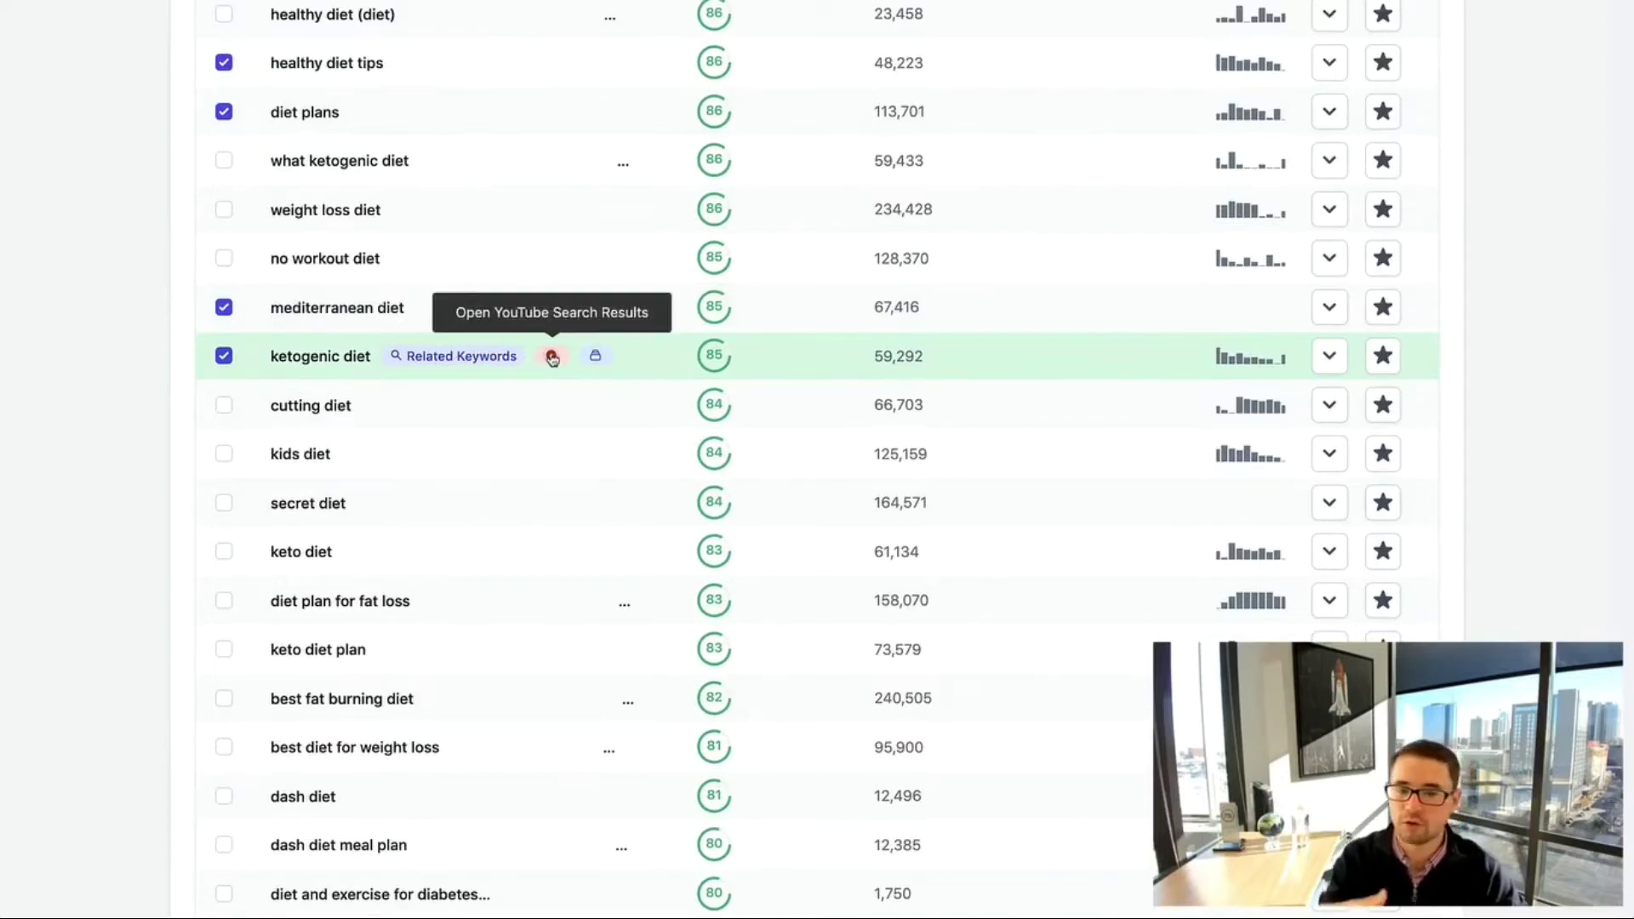
{"action": "scroll", "coordinate": [823, 317], "scroll_direction": "up", "scroll_amount": 20}
{"action": "scroll", "coordinate": [826, 317], "scroll_direction": "up", "scroll_amount": 5}
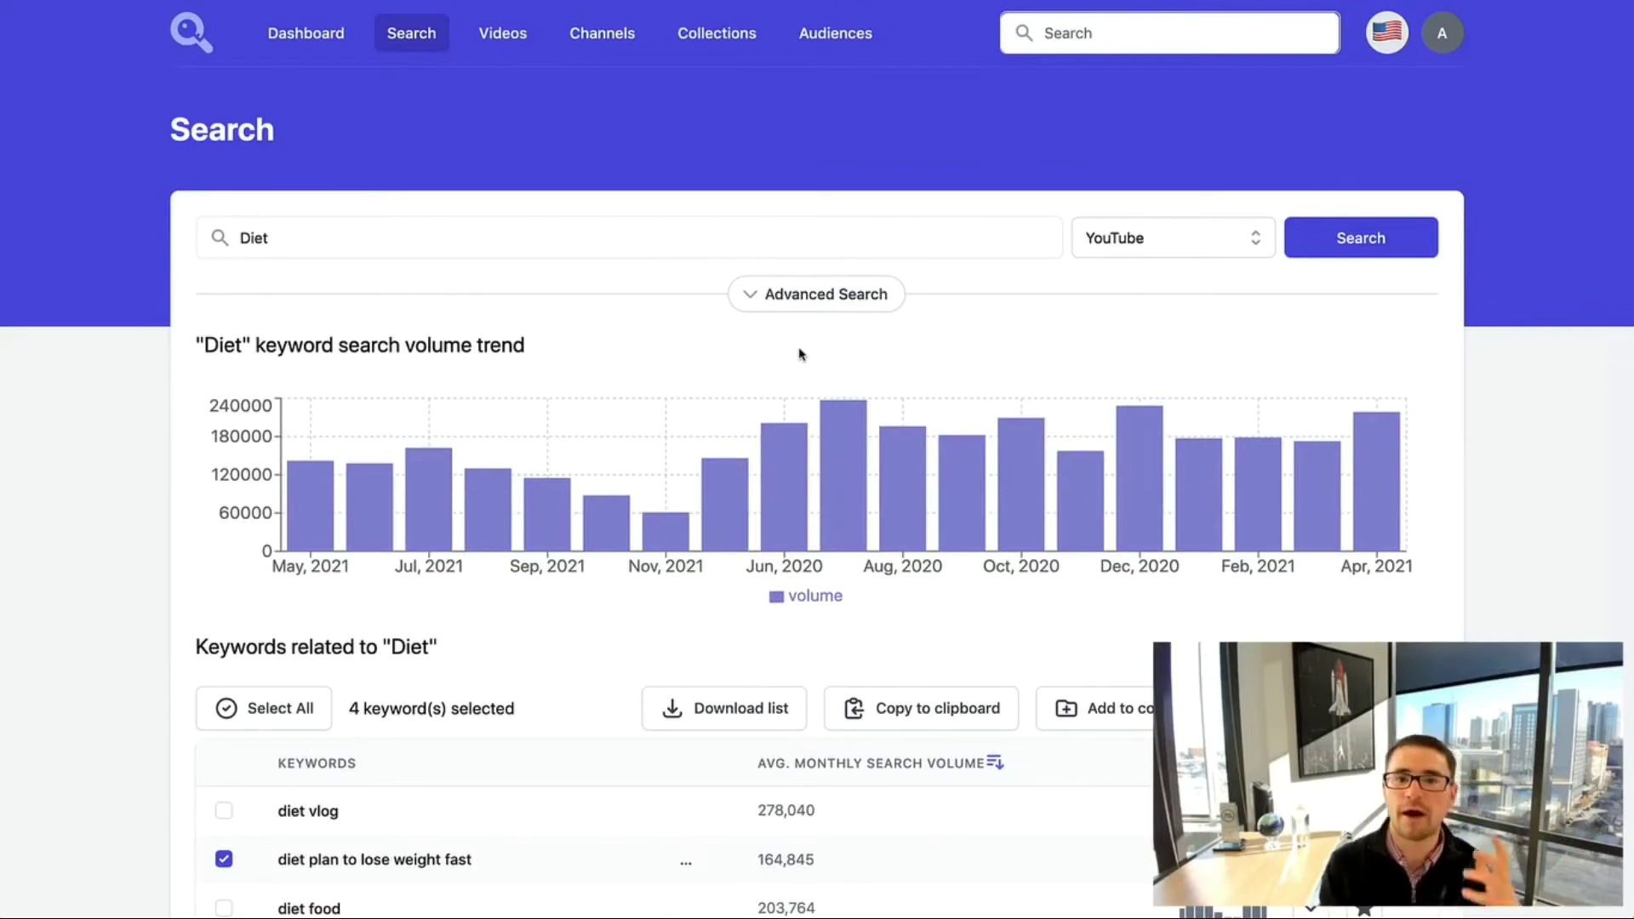
{"action": "scroll", "coordinate": [805, 353], "scroll_direction": "down", "scroll_amount": 3}
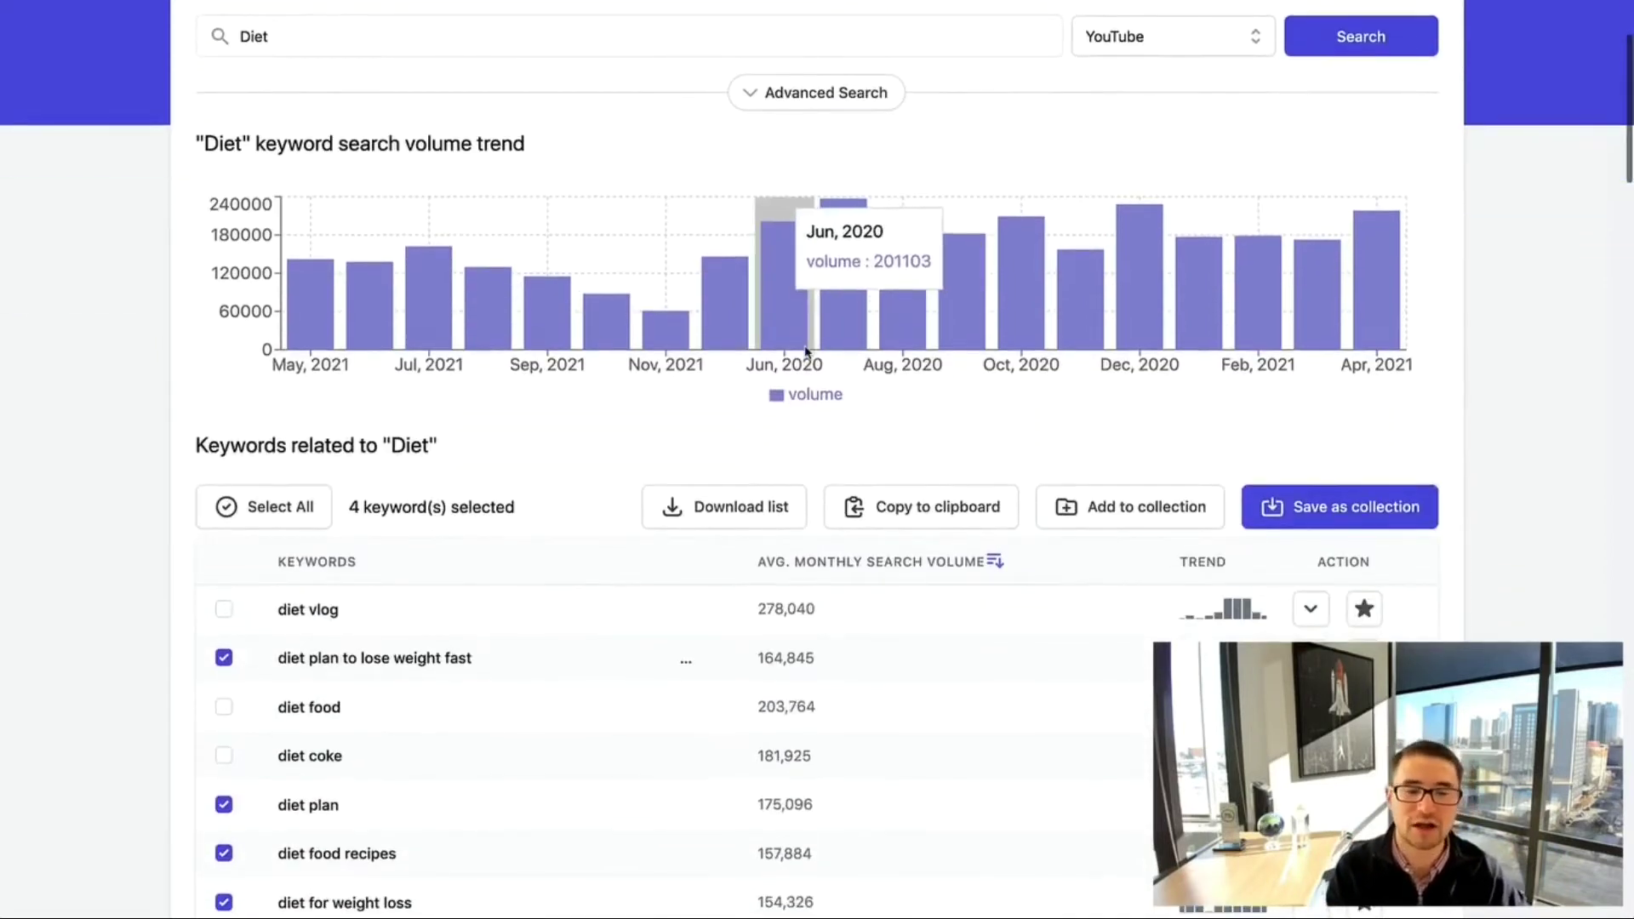
{"action": "scroll", "coordinate": [613, 394], "scroll_direction": "up", "scroll_amount": 3}
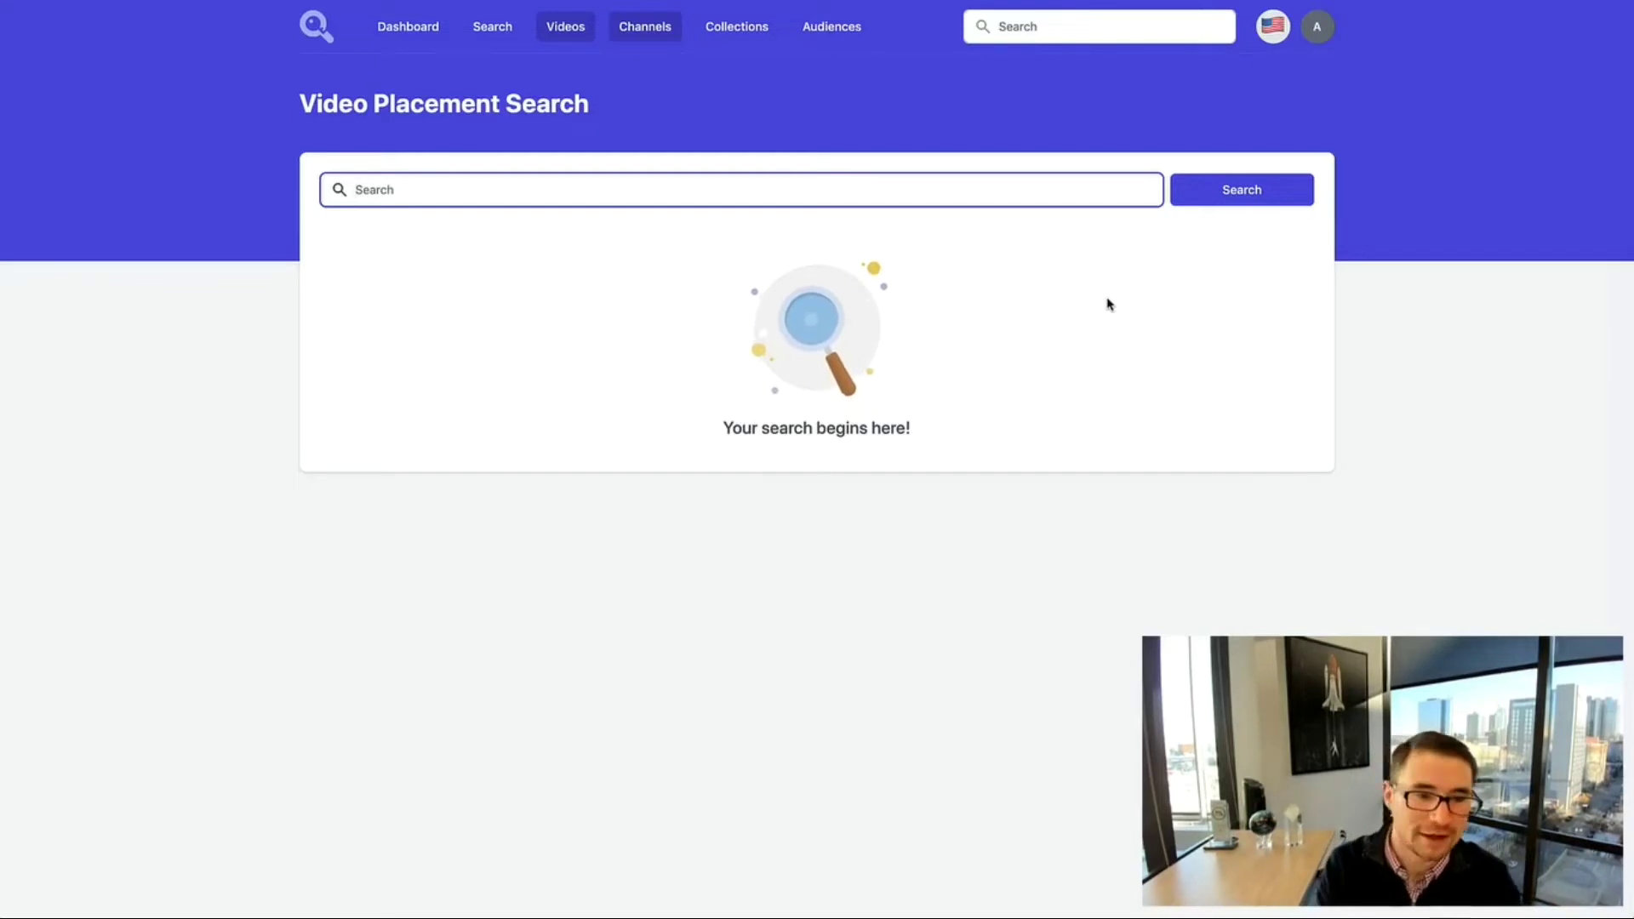
Search the video placements for "weight loss" to list its top ranked videos
{"action": "left_click", "coordinate": [779, 218]}
{"action": "left_click", "coordinate": [641, 189]}
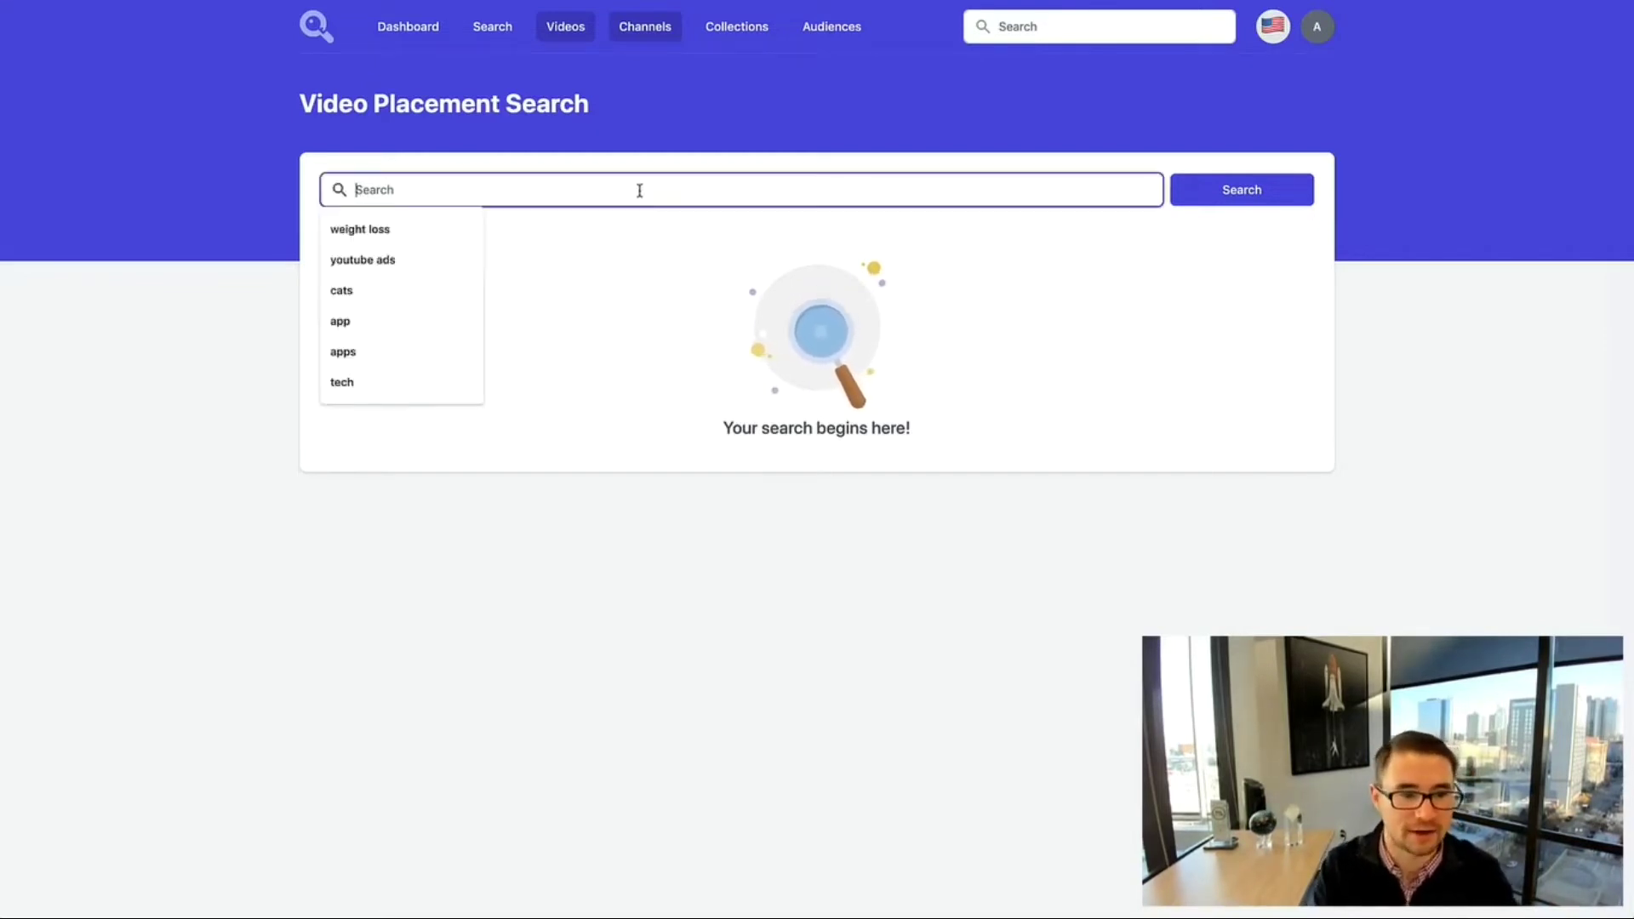
{"action": "type", "text": "weight loss"}
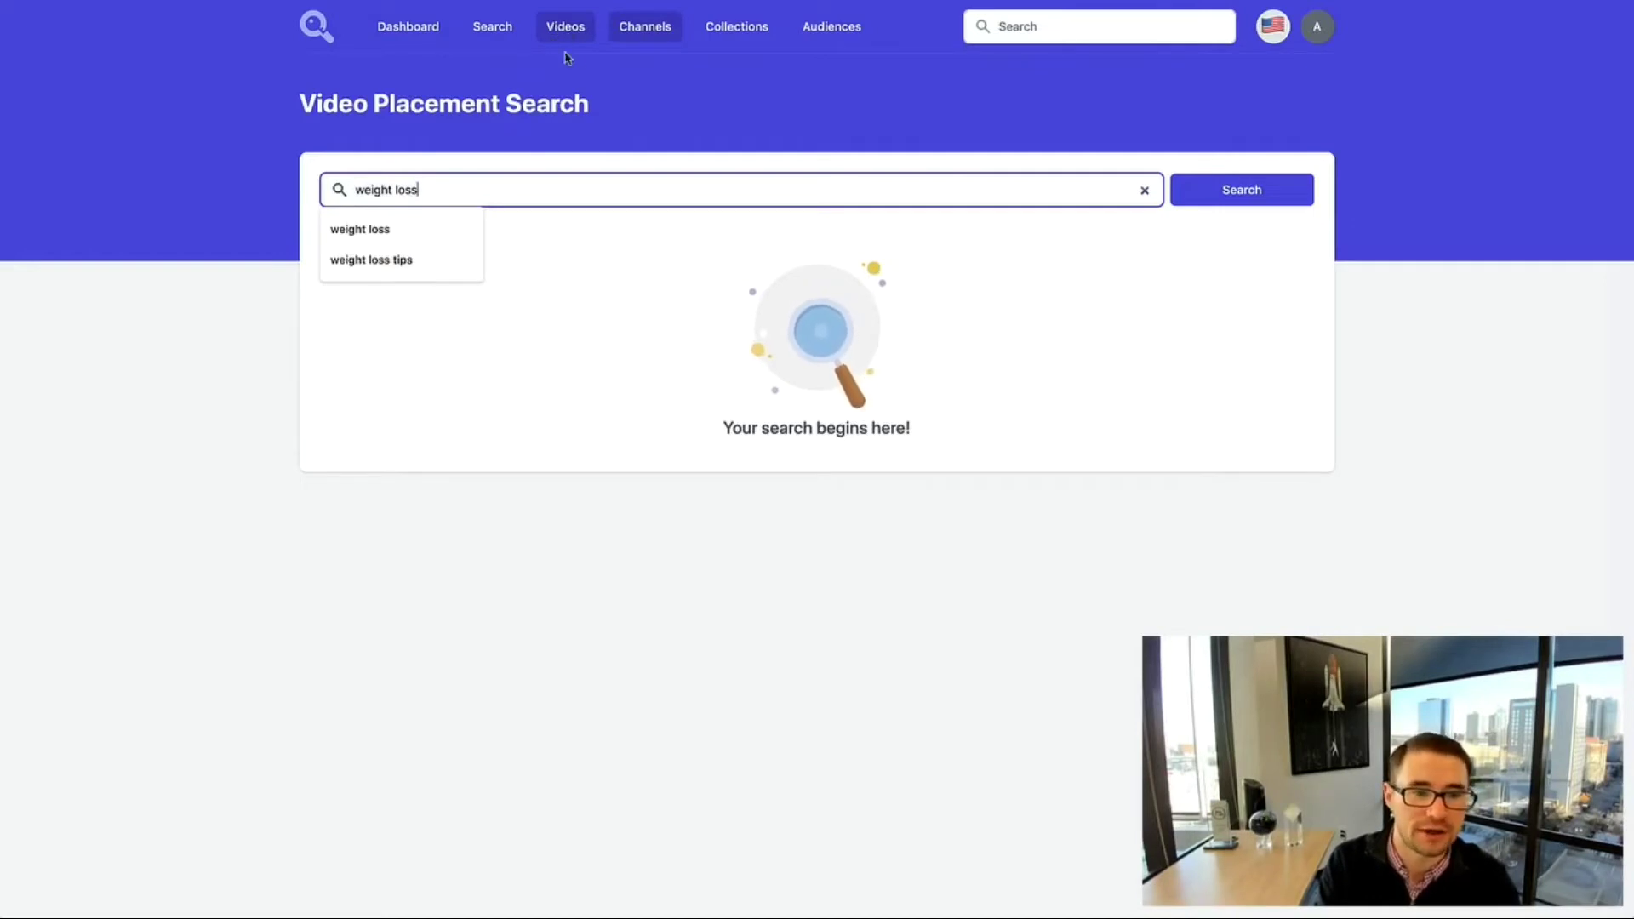
{"action": "left_click", "coordinate": [1280, 190]}
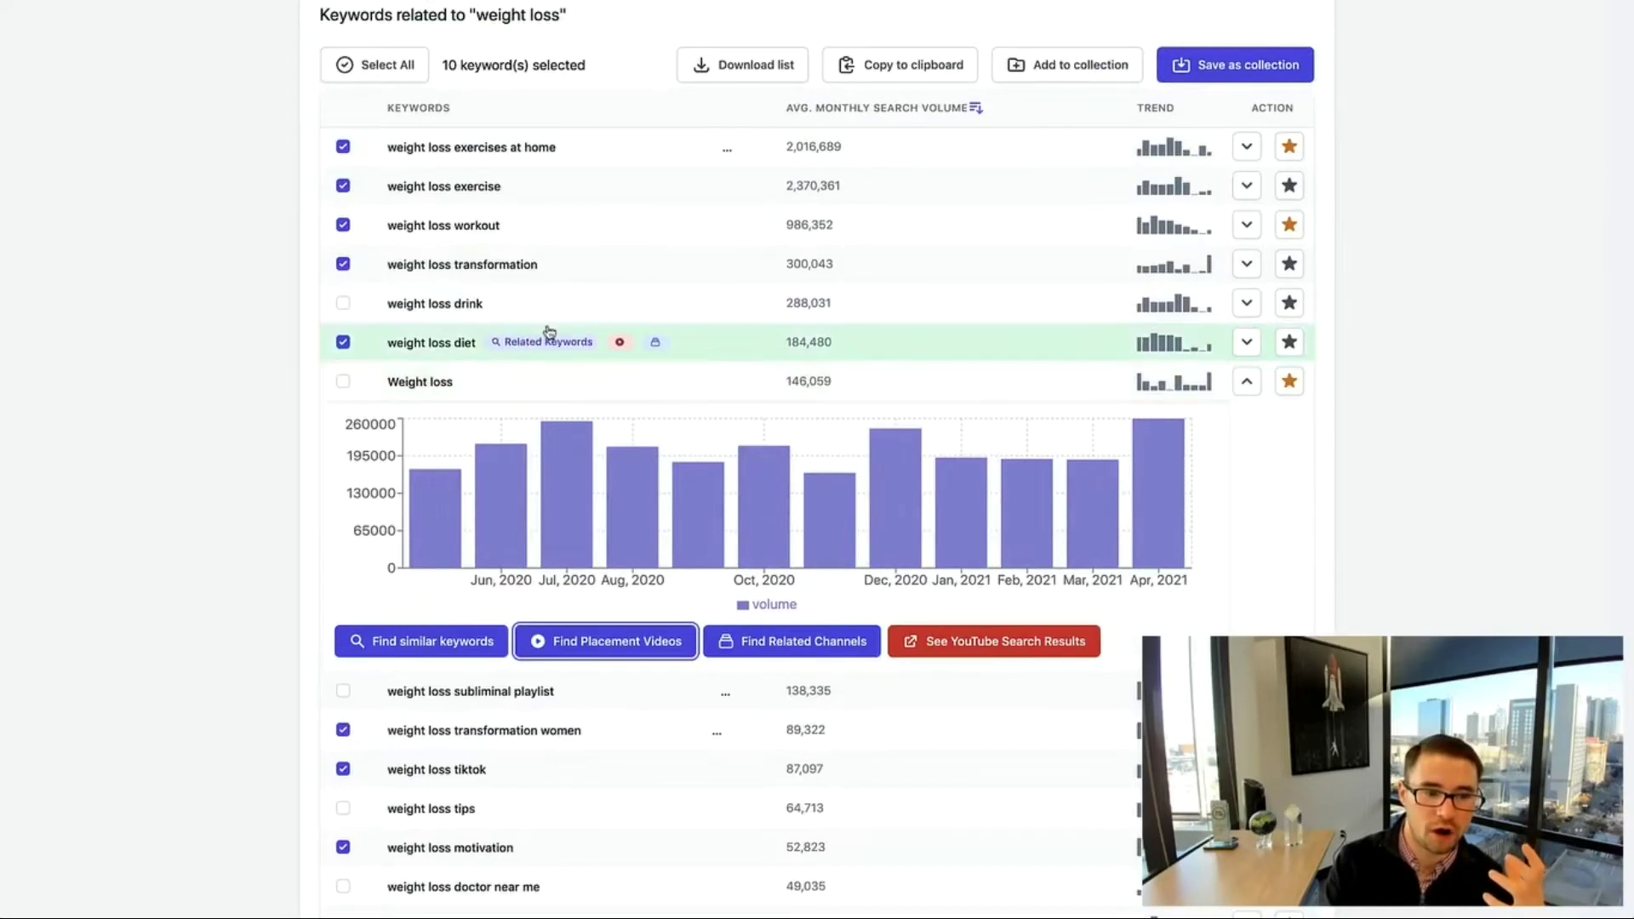
{"action": "left_click", "coordinate": [582, 643]}
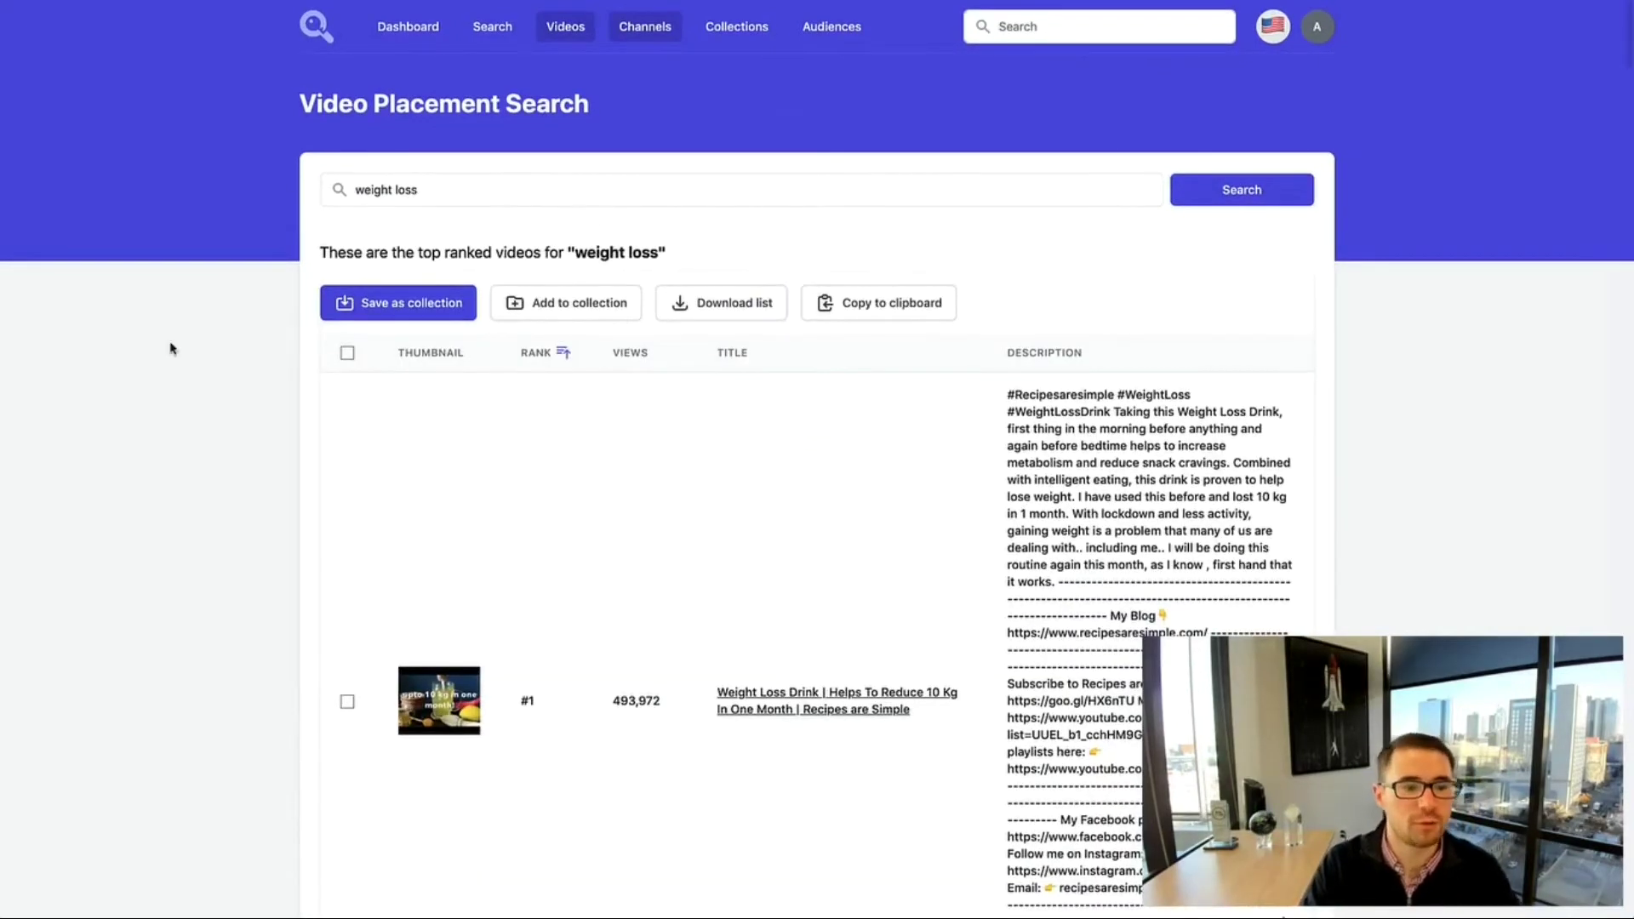
Preview the #1 ranked video, "Weight Loss Drink | Helps To Reduce 10 Kg In One Month", and close the preview
{"action": "scroll", "coordinate": [244, 550], "scroll_direction": "down", "scroll_amount": 4}
{"action": "scroll", "coordinate": [244, 551], "scroll_direction": "up", "scroll_amount": 4}
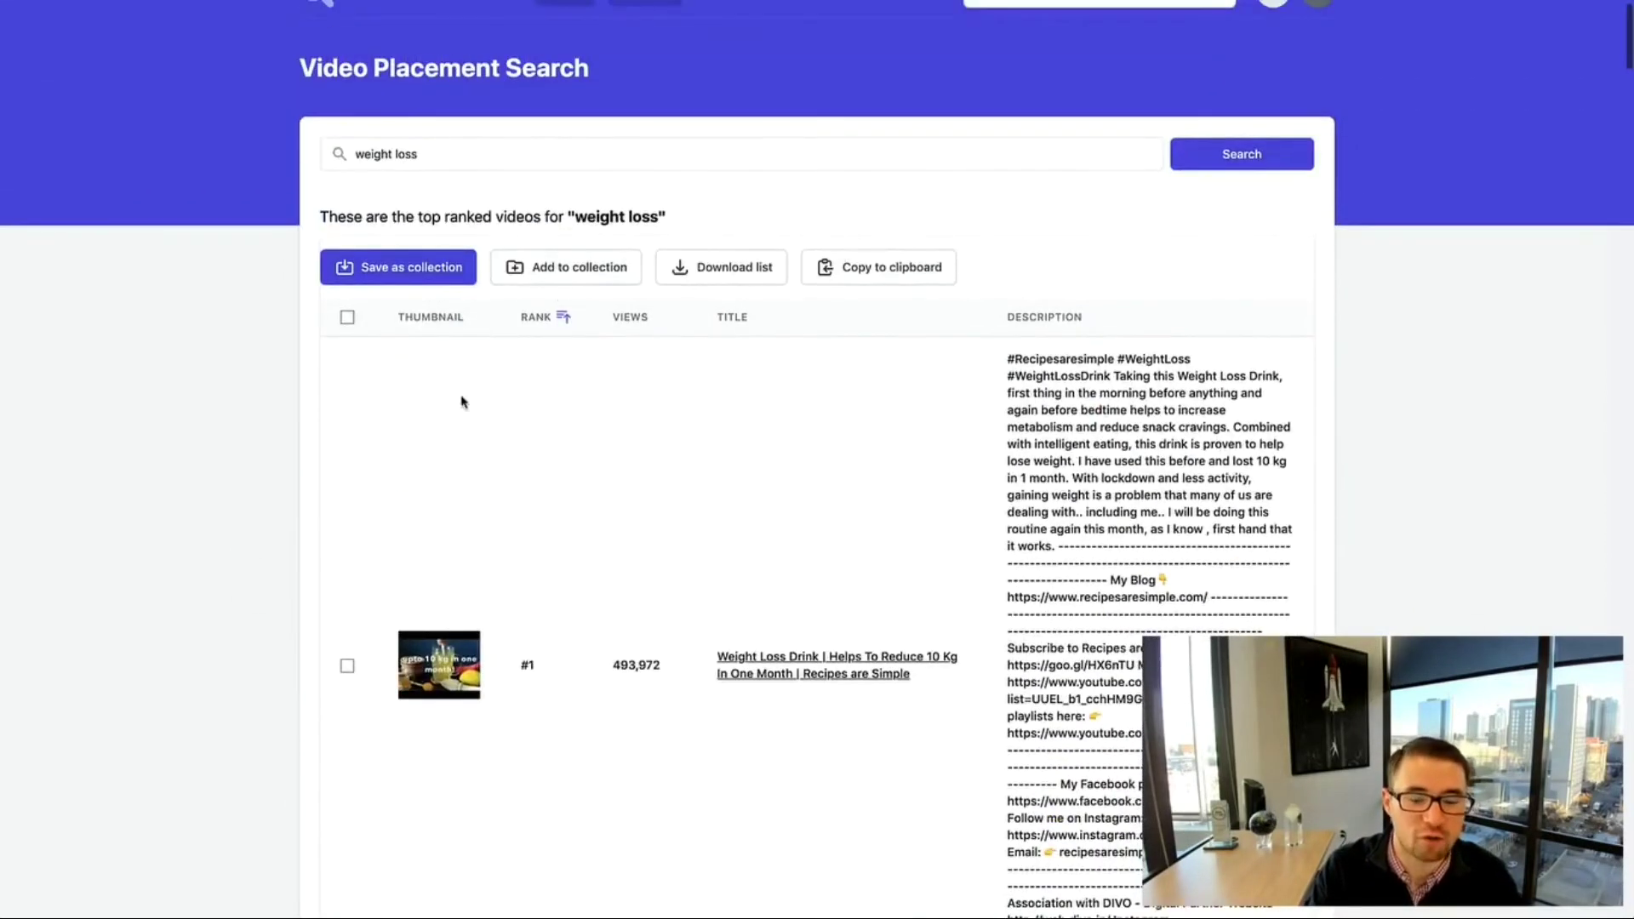
{"action": "scroll", "coordinate": [603, 441], "scroll_direction": "up", "scroll_amount": 1}
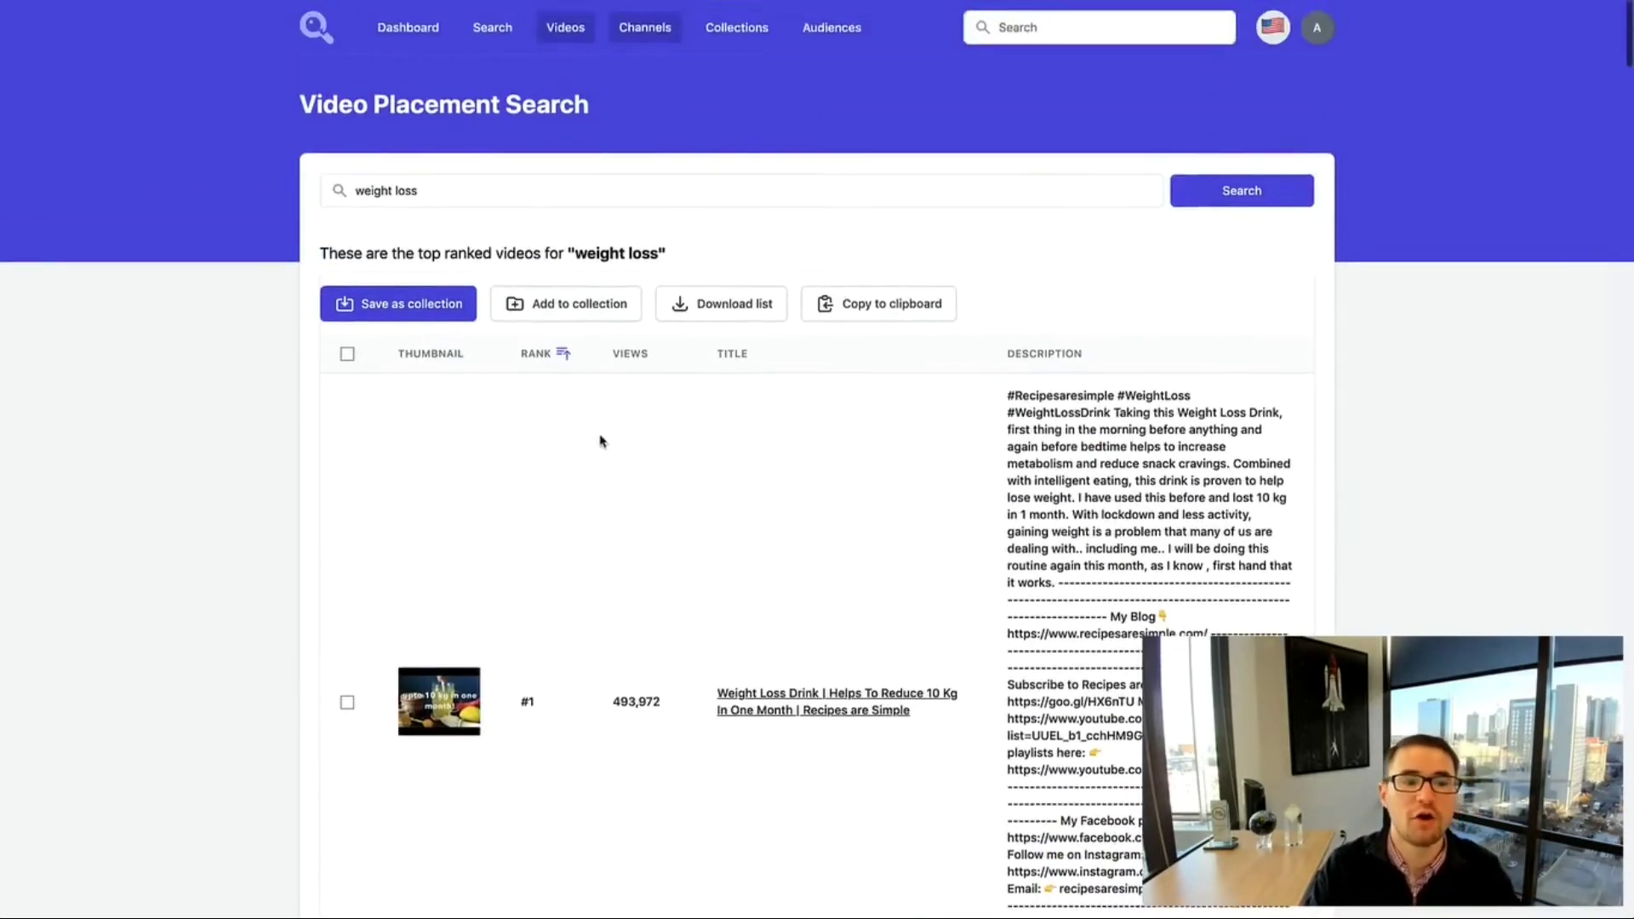
{"action": "scroll", "coordinate": [602, 442], "scroll_direction": "down", "scroll_amount": 1}
{"action": "scroll", "coordinate": [603, 443], "scroll_direction": "down", "scroll_amount": 2}
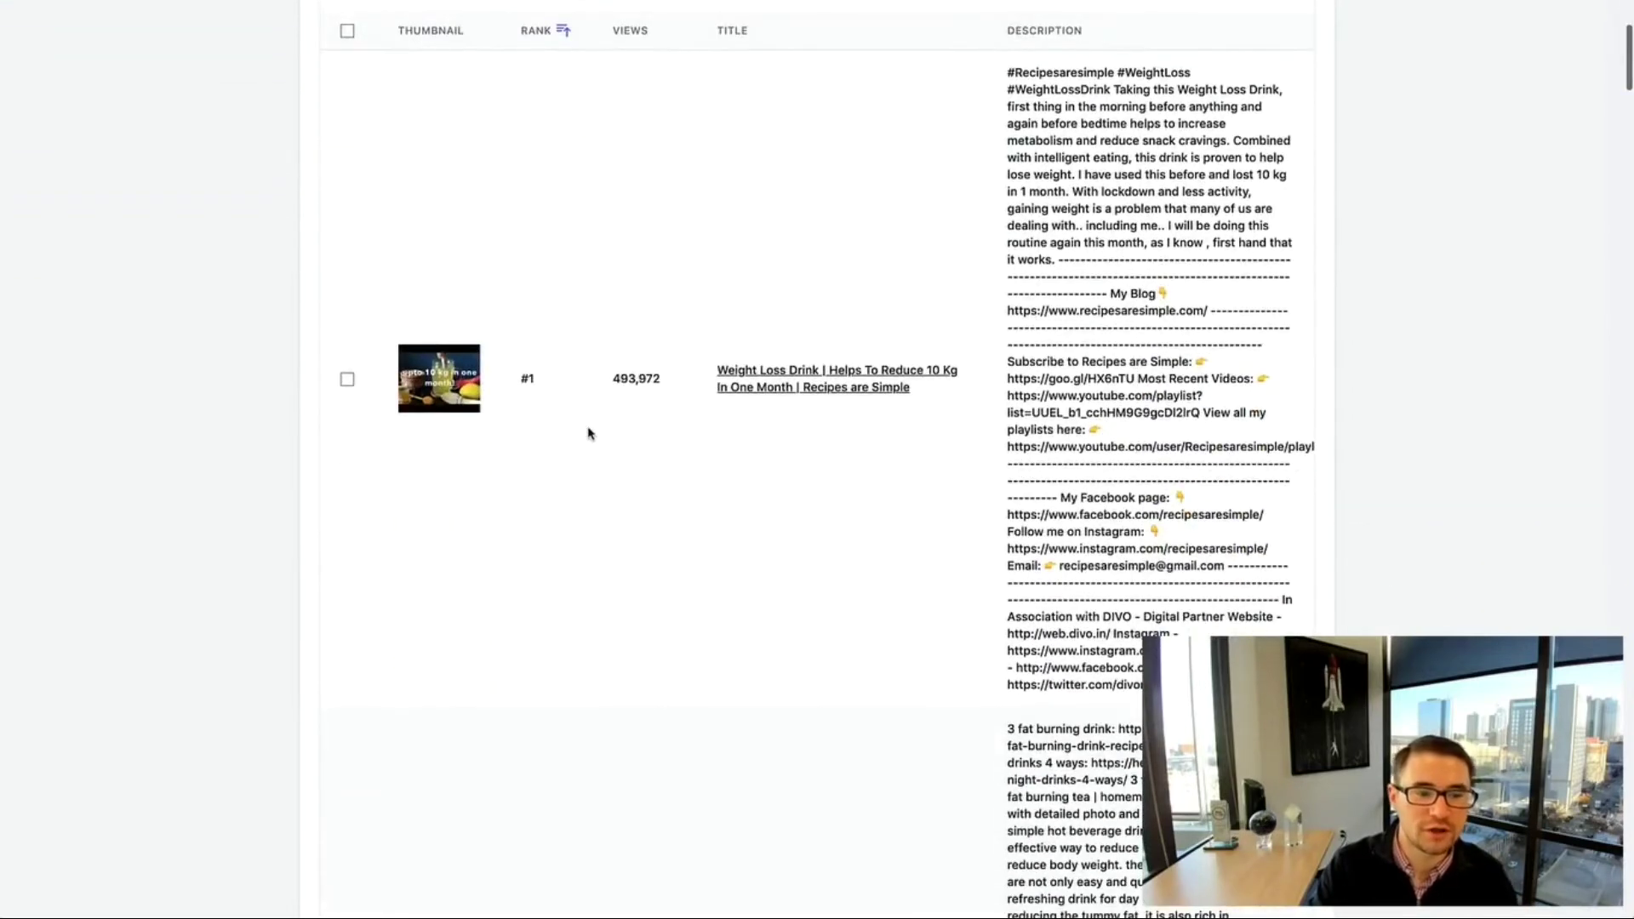
{"action": "left_click", "coordinate": [436, 385]}
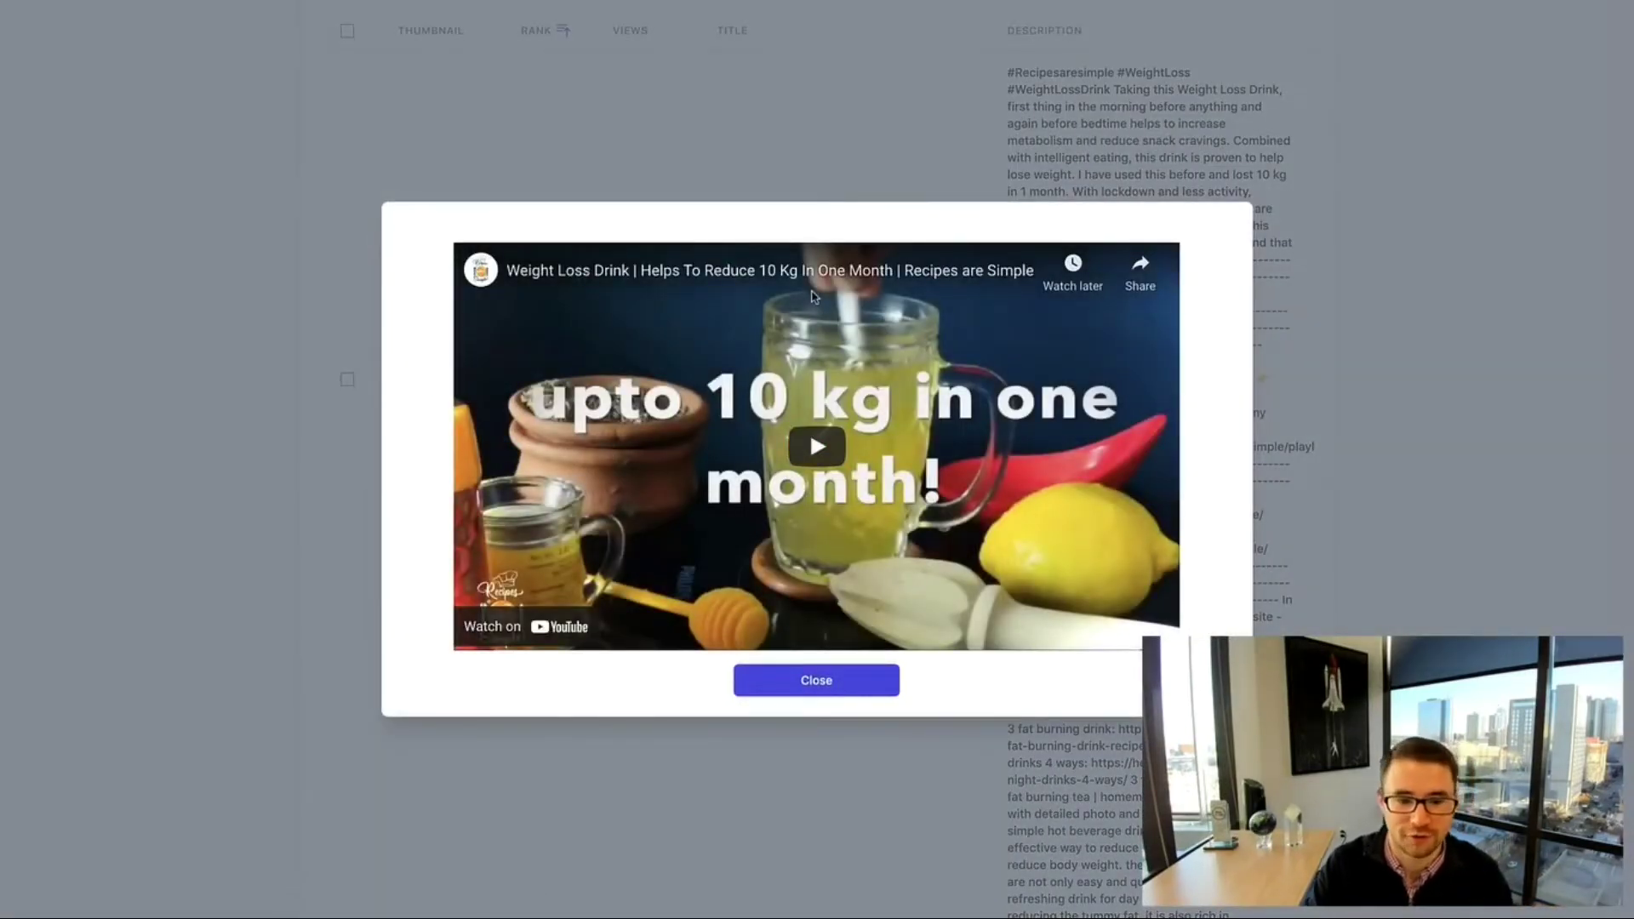
{"action": "left_click", "coordinate": [860, 670]}
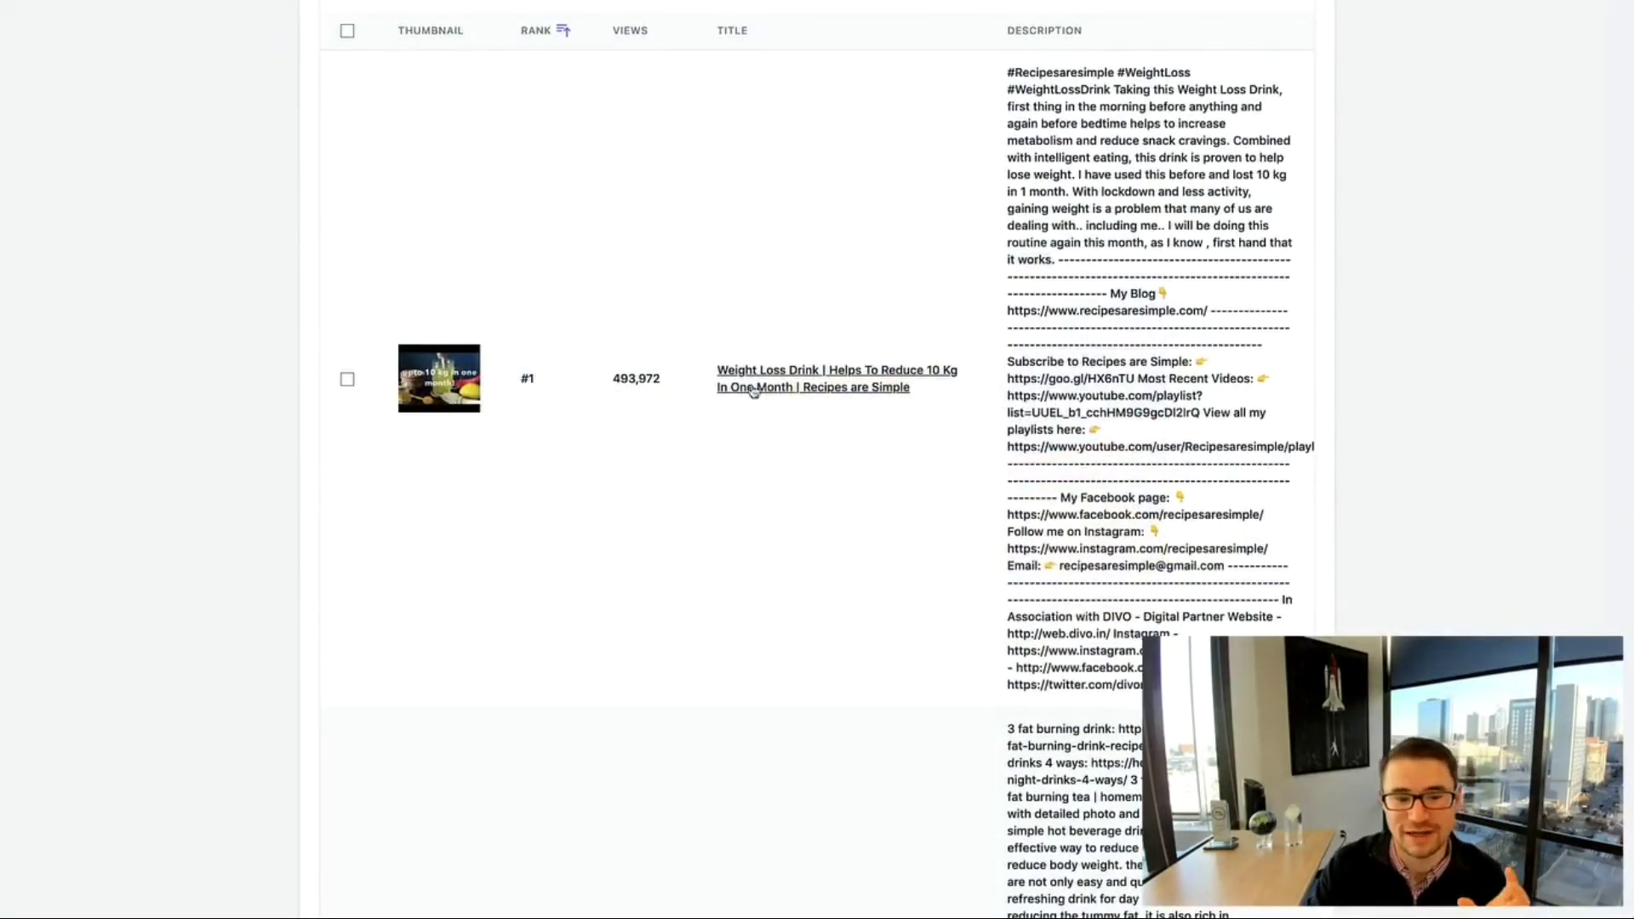
{"action": "left_click", "coordinate": [757, 374]}
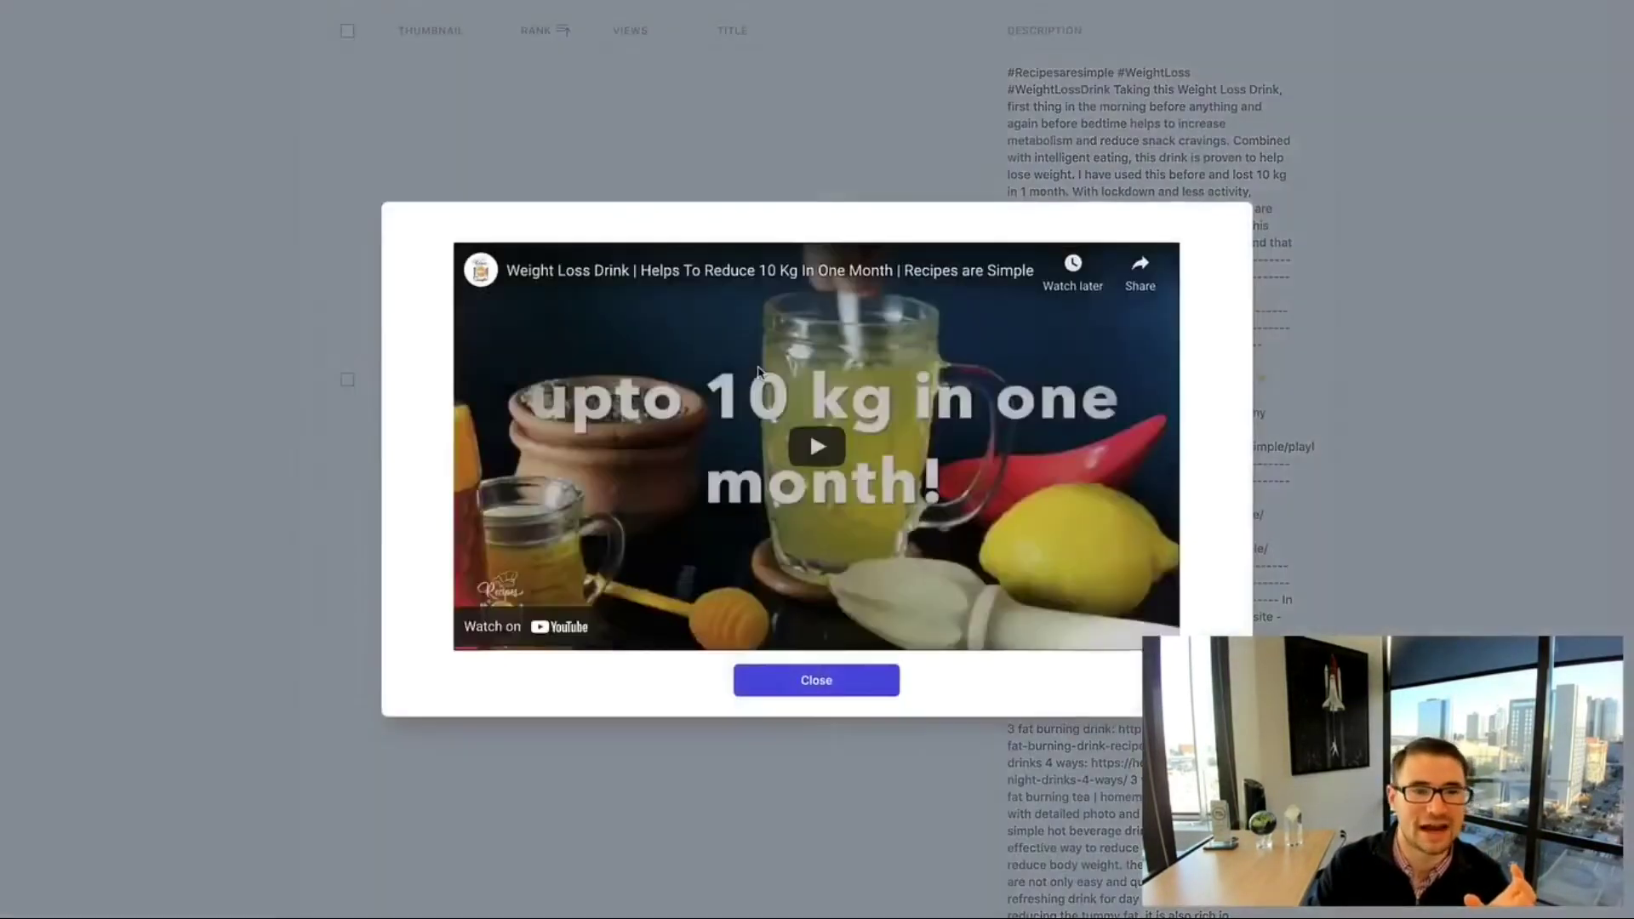
{"action": "left_click", "coordinate": [1441, 295]}
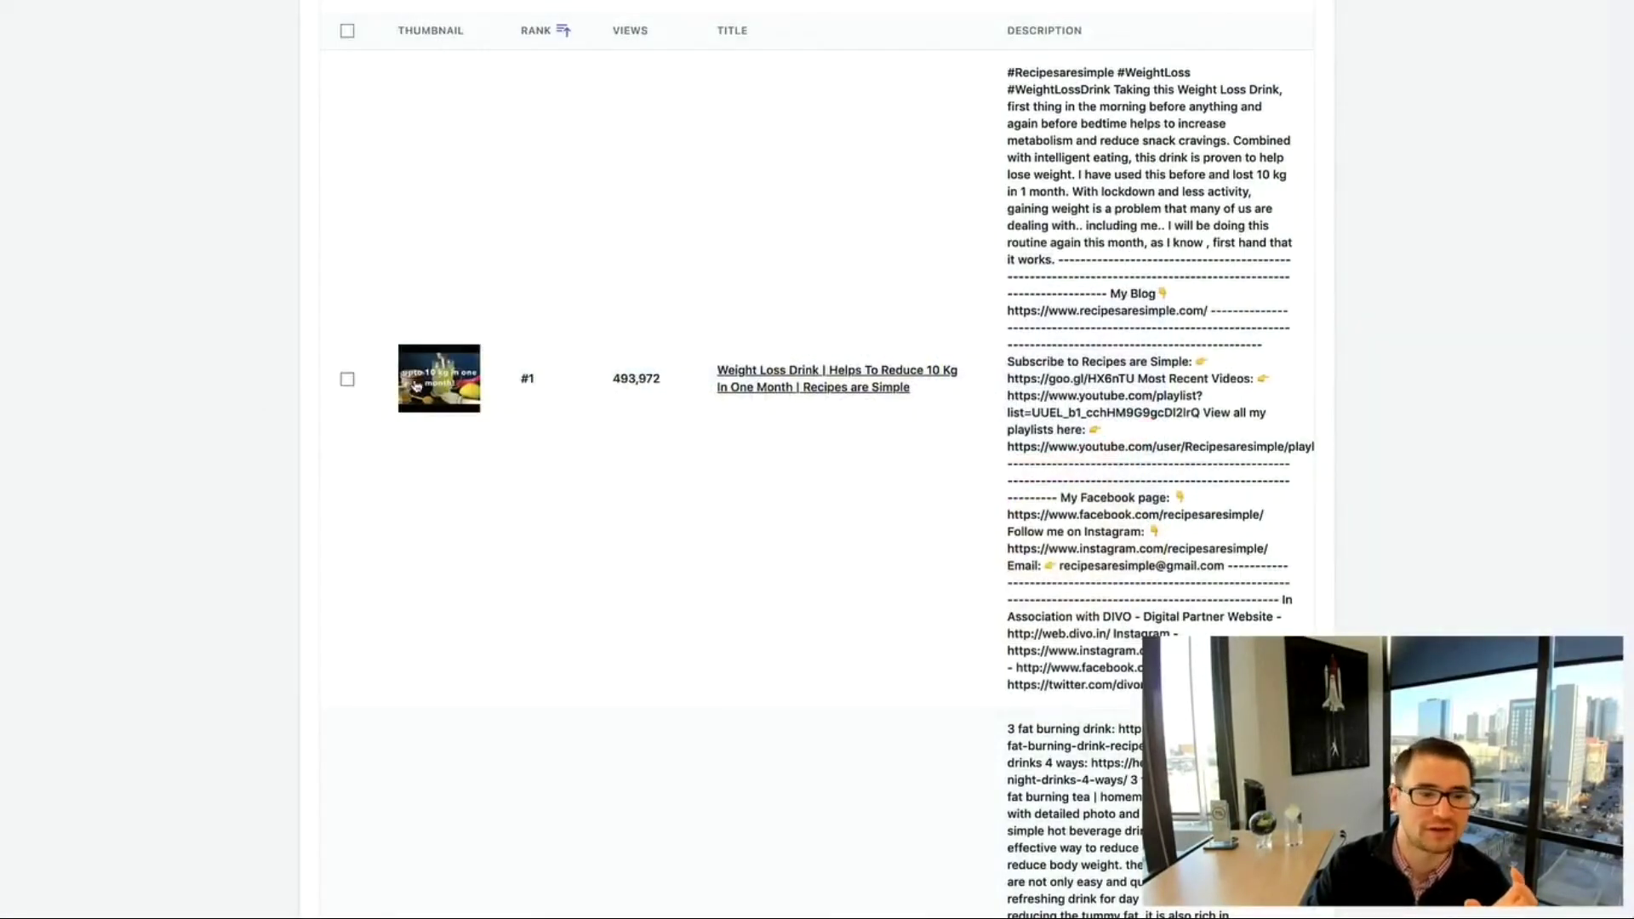
Examine the ranks, view counts, titles and descriptions of the top ranked "weight loss" videos
{"action": "scroll", "coordinate": [610, 293], "scroll_direction": "down", "scroll_amount": 1}
{"action": "scroll", "coordinate": [620, 353], "scroll_direction": "up", "scroll_amount": 2}
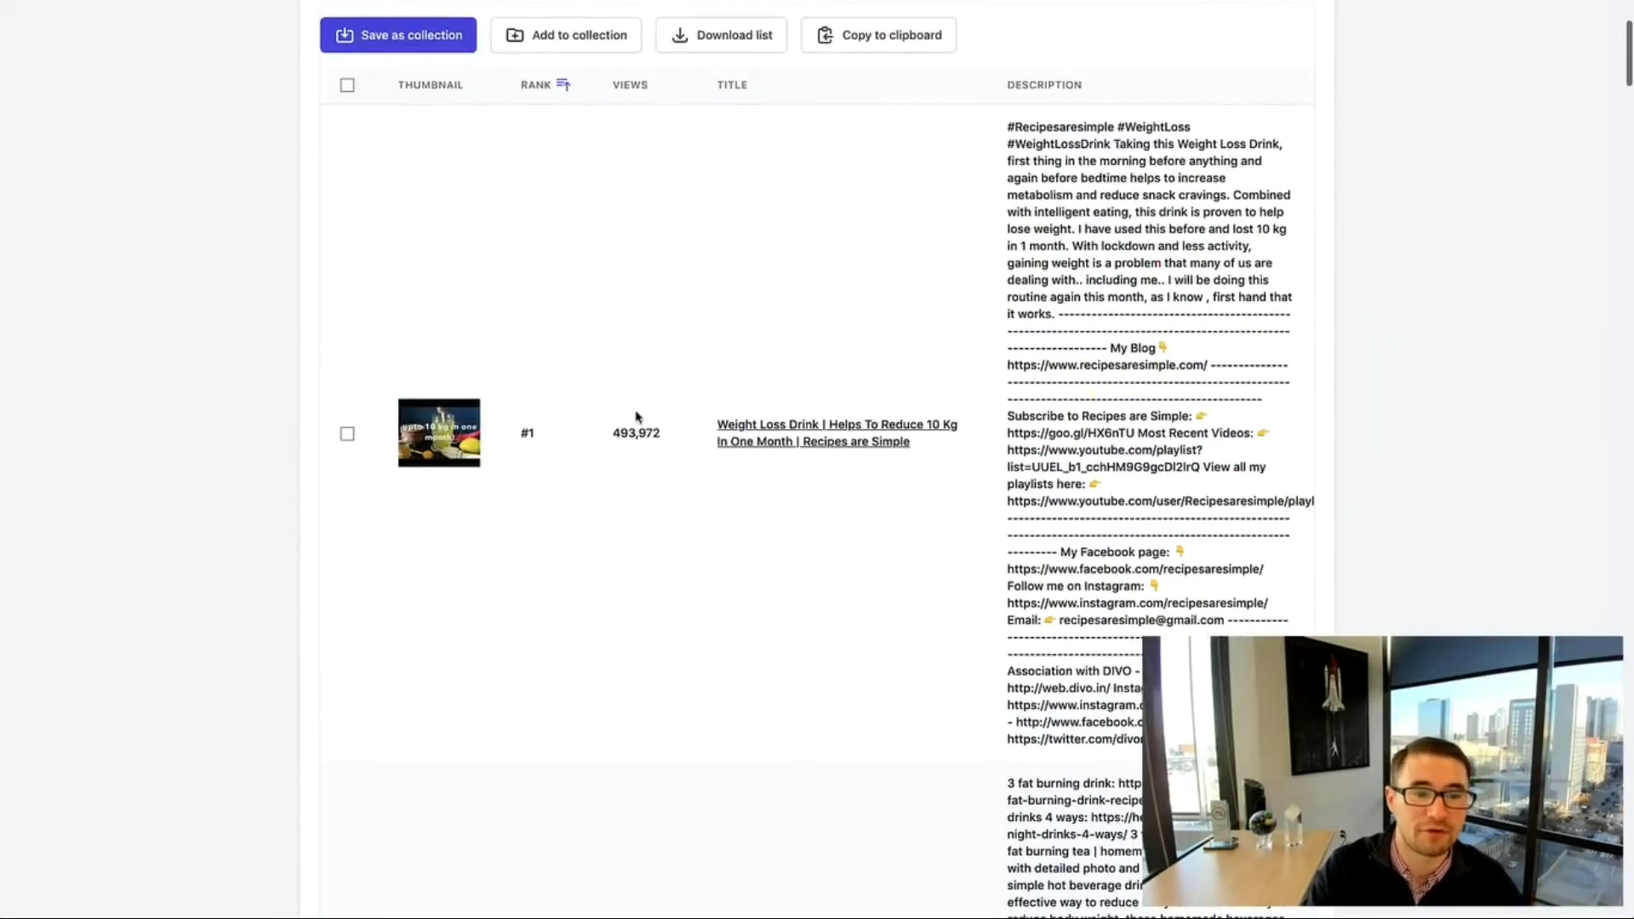
{"action": "scroll", "coordinate": [535, 483], "scroll_direction": "up", "scroll_amount": 3}
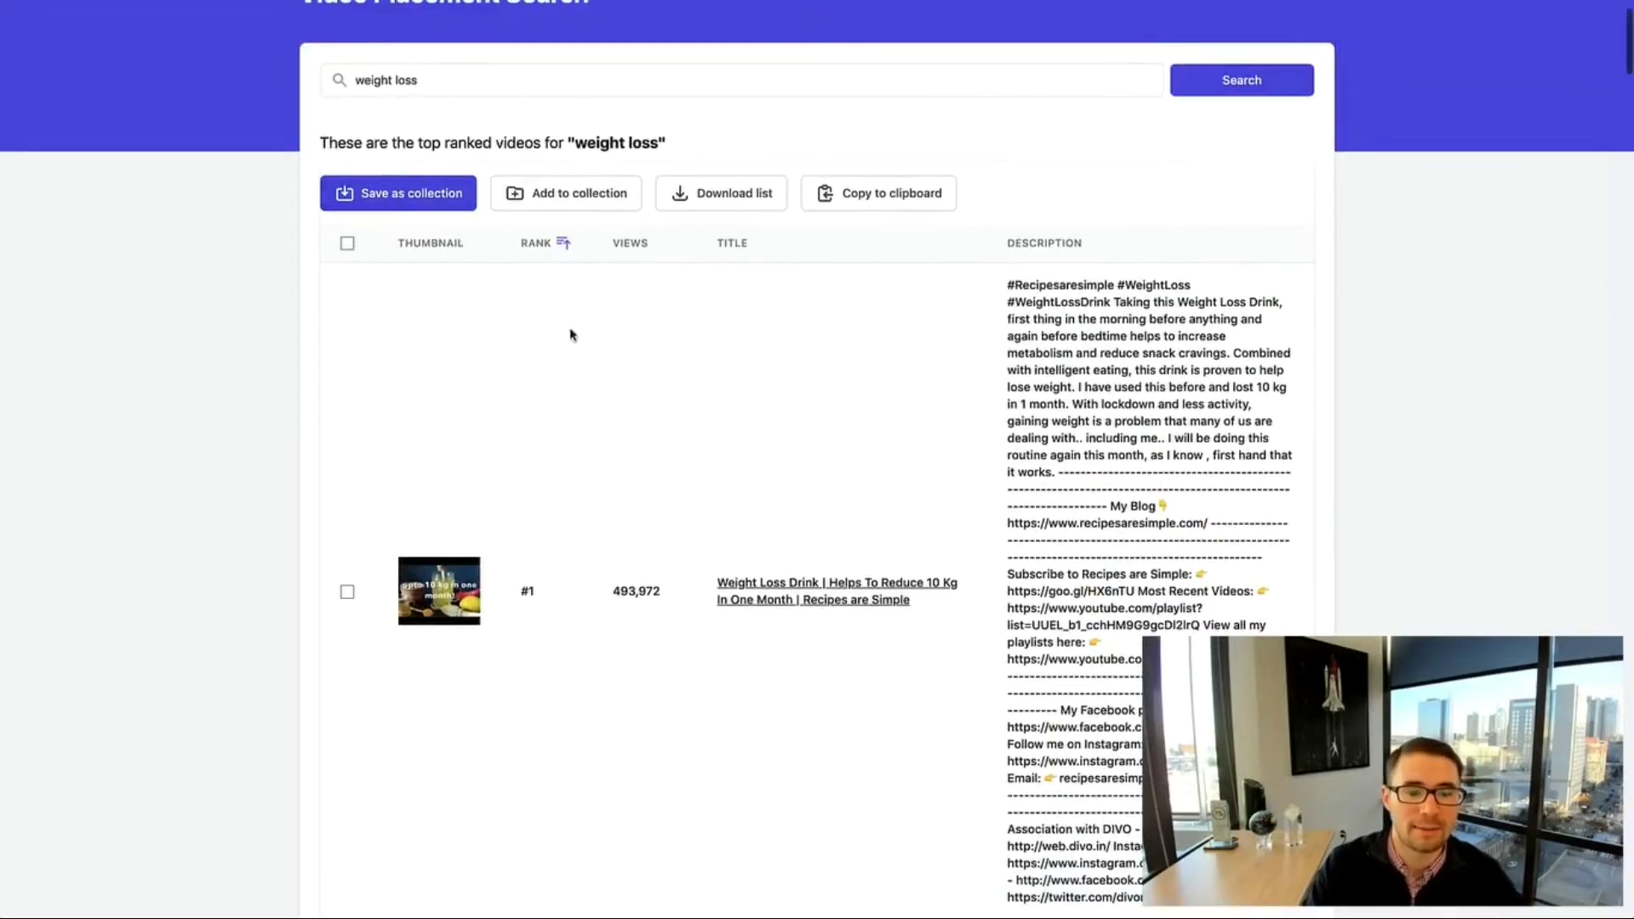
{"action": "scroll", "coordinate": [1095, 192], "scroll_direction": "down", "scroll_amount": 2}
{"action": "scroll", "coordinate": [1095, 193], "scroll_direction": "down", "scroll_amount": 6}
{"action": "scroll", "coordinate": [1105, 375], "scroll_direction": "up", "scroll_amount": 4}
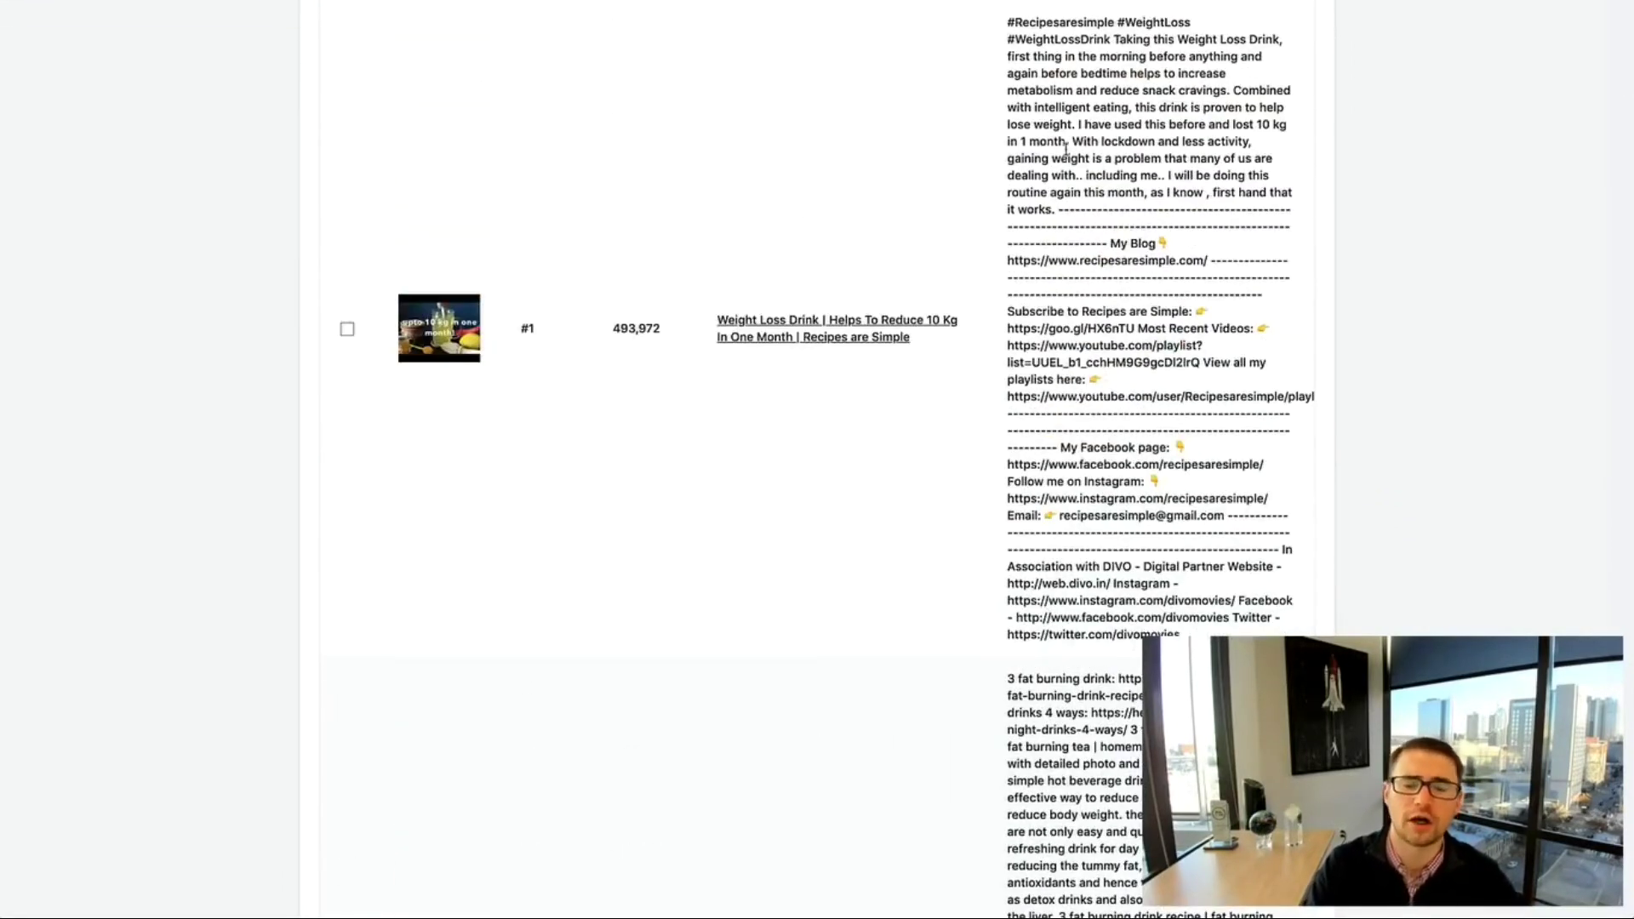
{"action": "scroll", "coordinate": [626, 554], "scroll_direction": "down", "scroll_amount": 12}
{"action": "scroll", "coordinate": [621, 531], "scroll_direction": "up", "scroll_amount": 2}
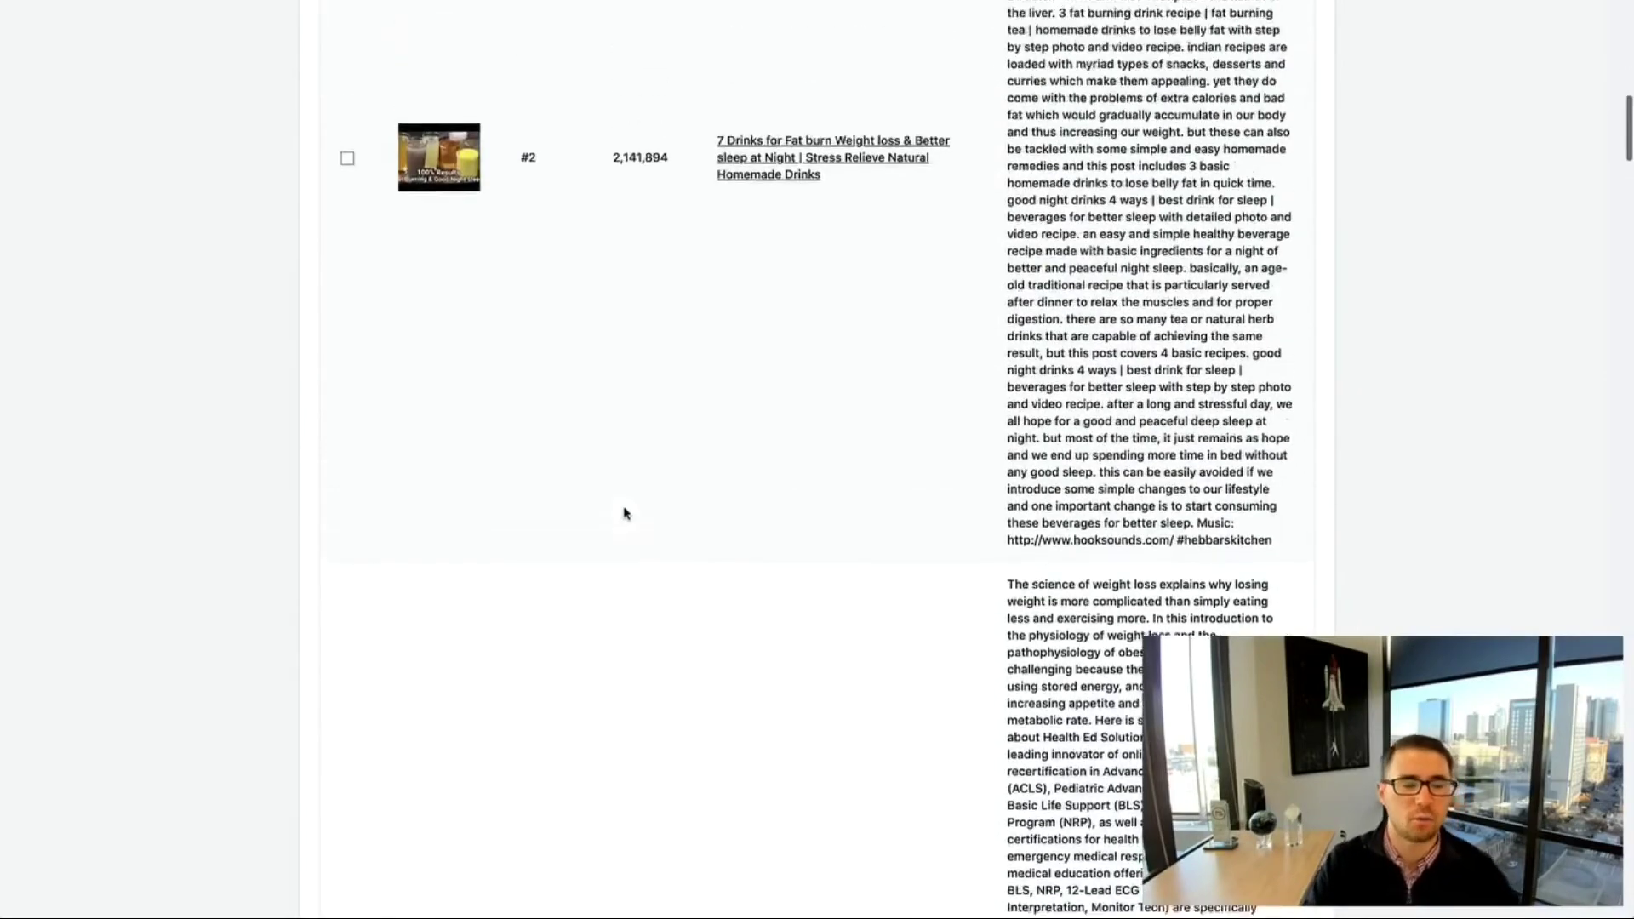
{"action": "scroll", "coordinate": [624, 514], "scroll_direction": "down", "scroll_amount": 7}
{"action": "scroll", "coordinate": [624, 517], "scroll_direction": "down", "scroll_amount": 8}
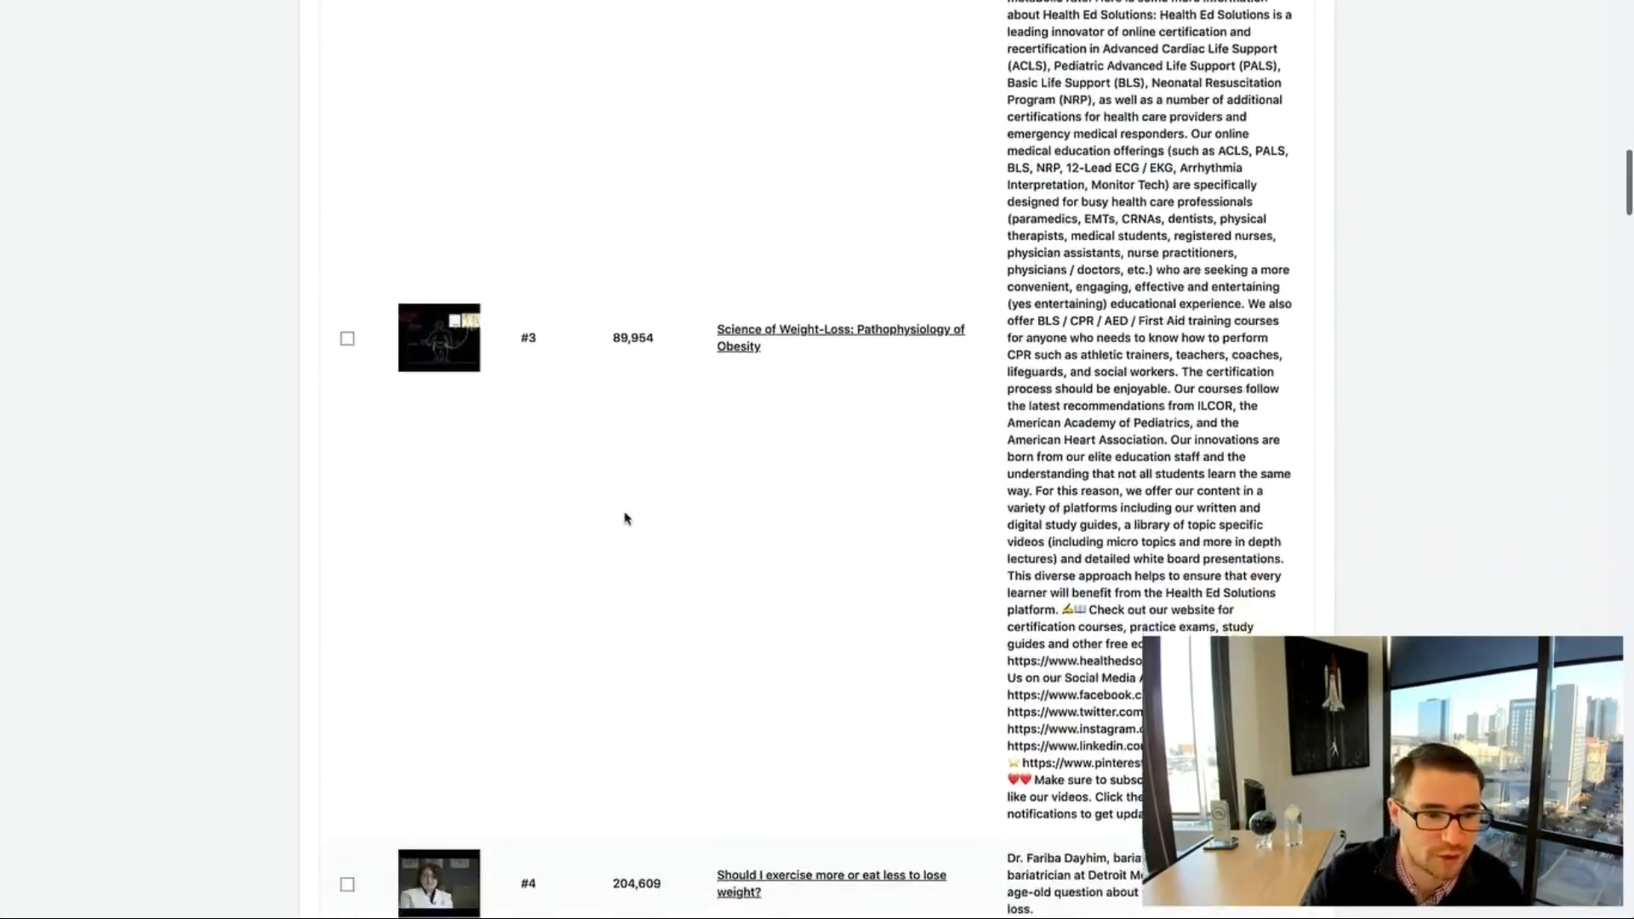
{"action": "scroll", "coordinate": [626, 518], "scroll_direction": "down", "scroll_amount": 18}
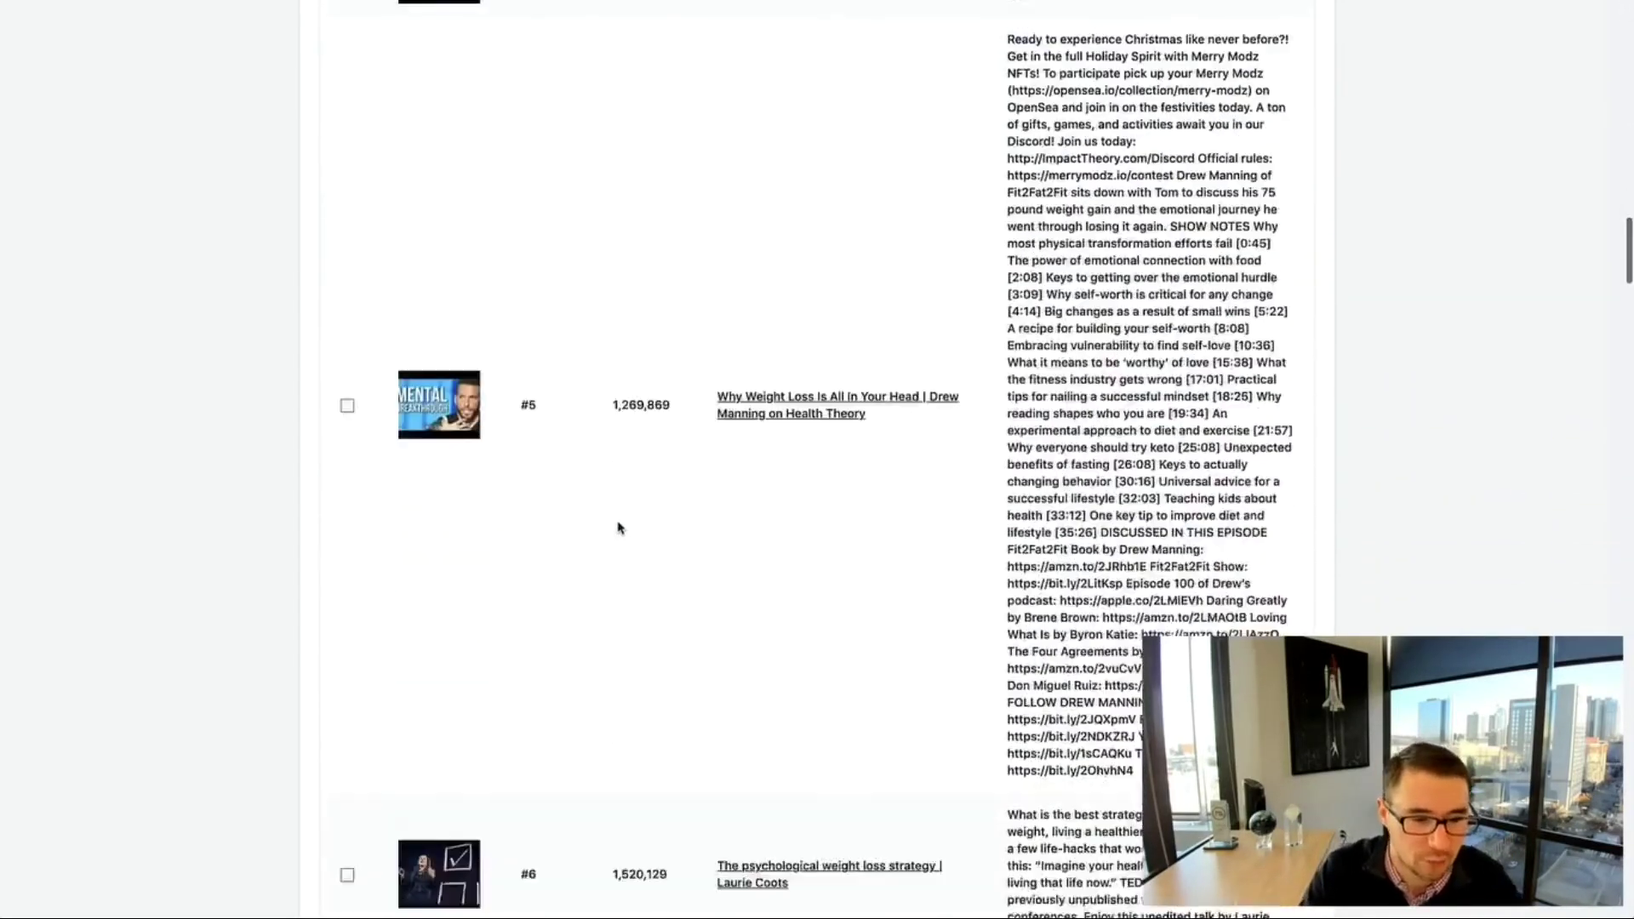
{"action": "scroll", "coordinate": [621, 559], "scroll_direction": "down", "scroll_amount": 20}
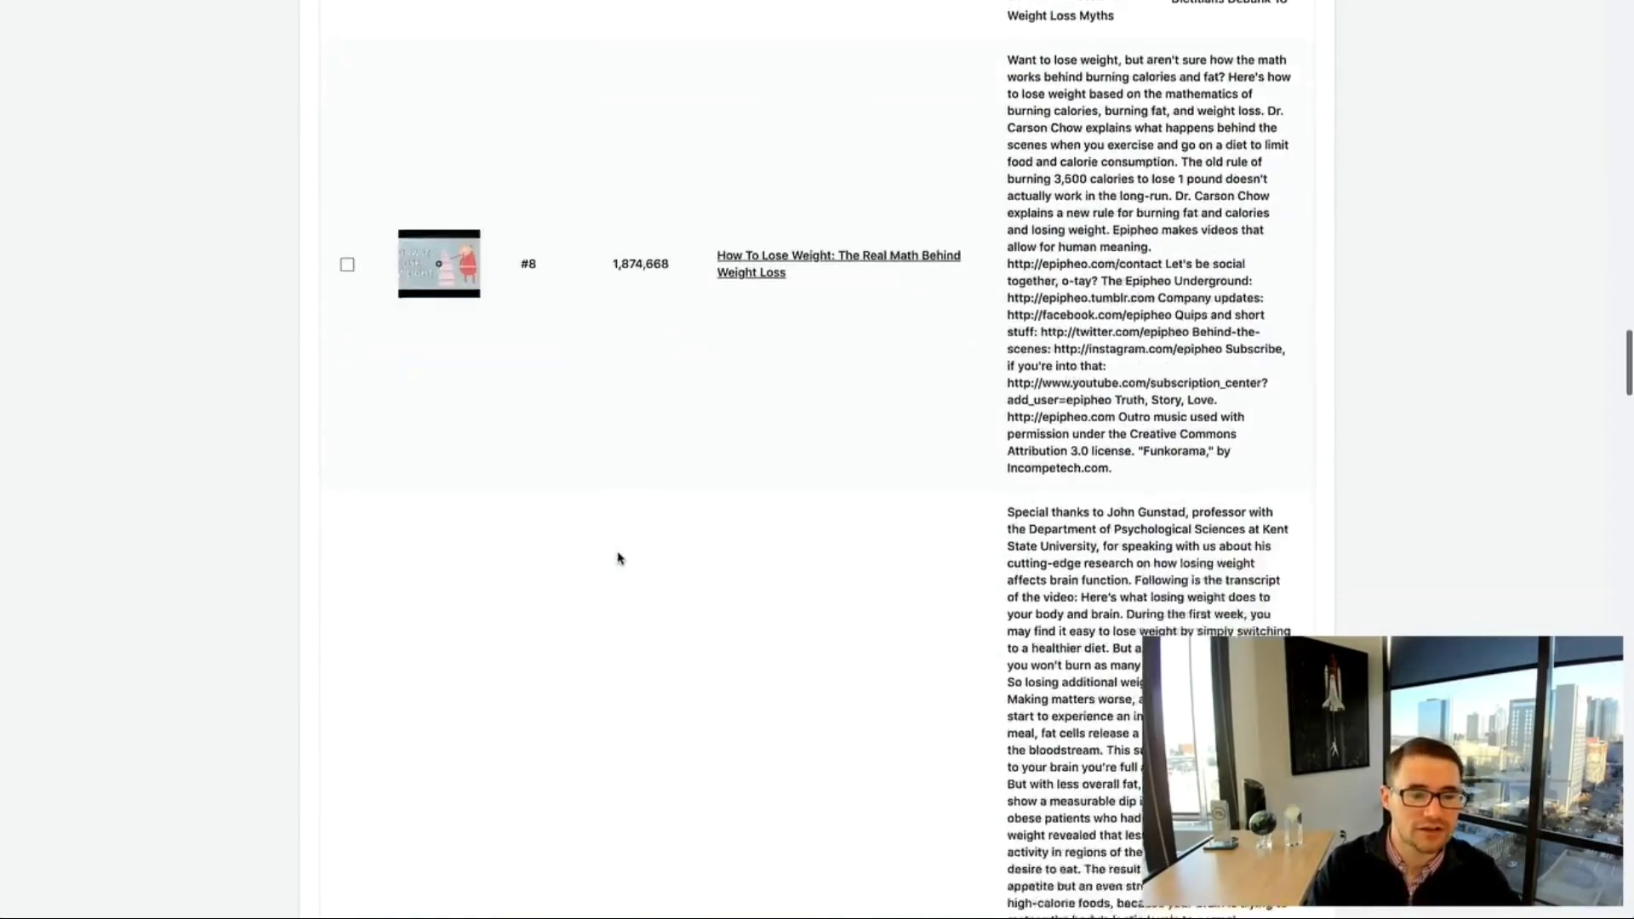
{"action": "scroll", "coordinate": [619, 558], "scroll_direction": "down", "scroll_amount": 20}
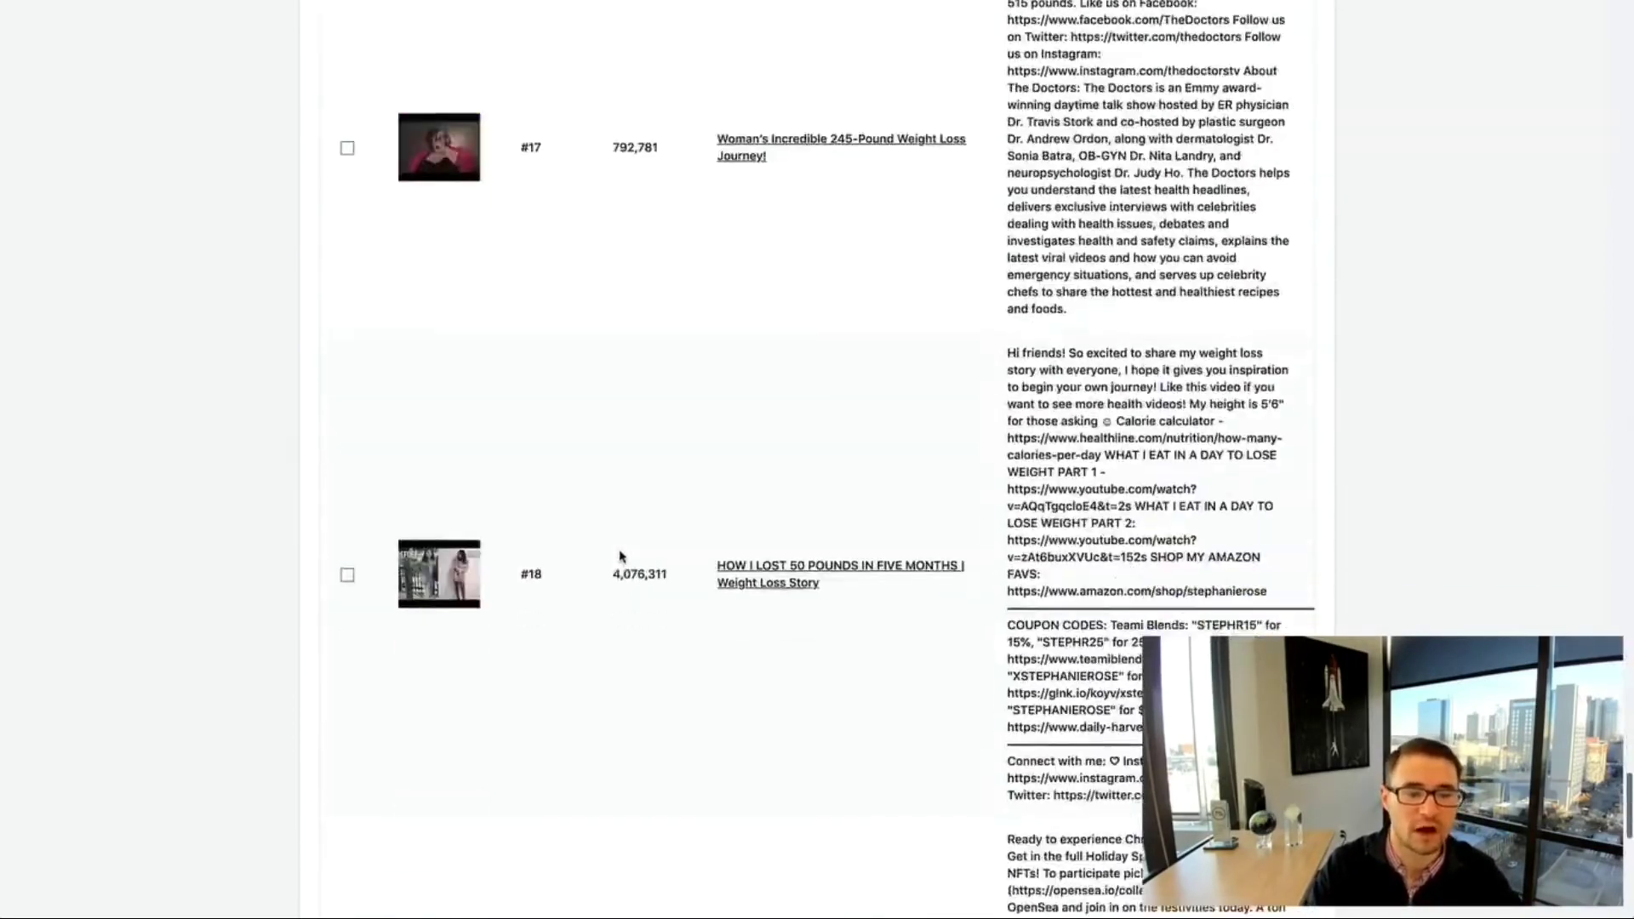
{"action": "scroll", "coordinate": [545, 643], "scroll_direction": "up", "scroll_amount": 20}
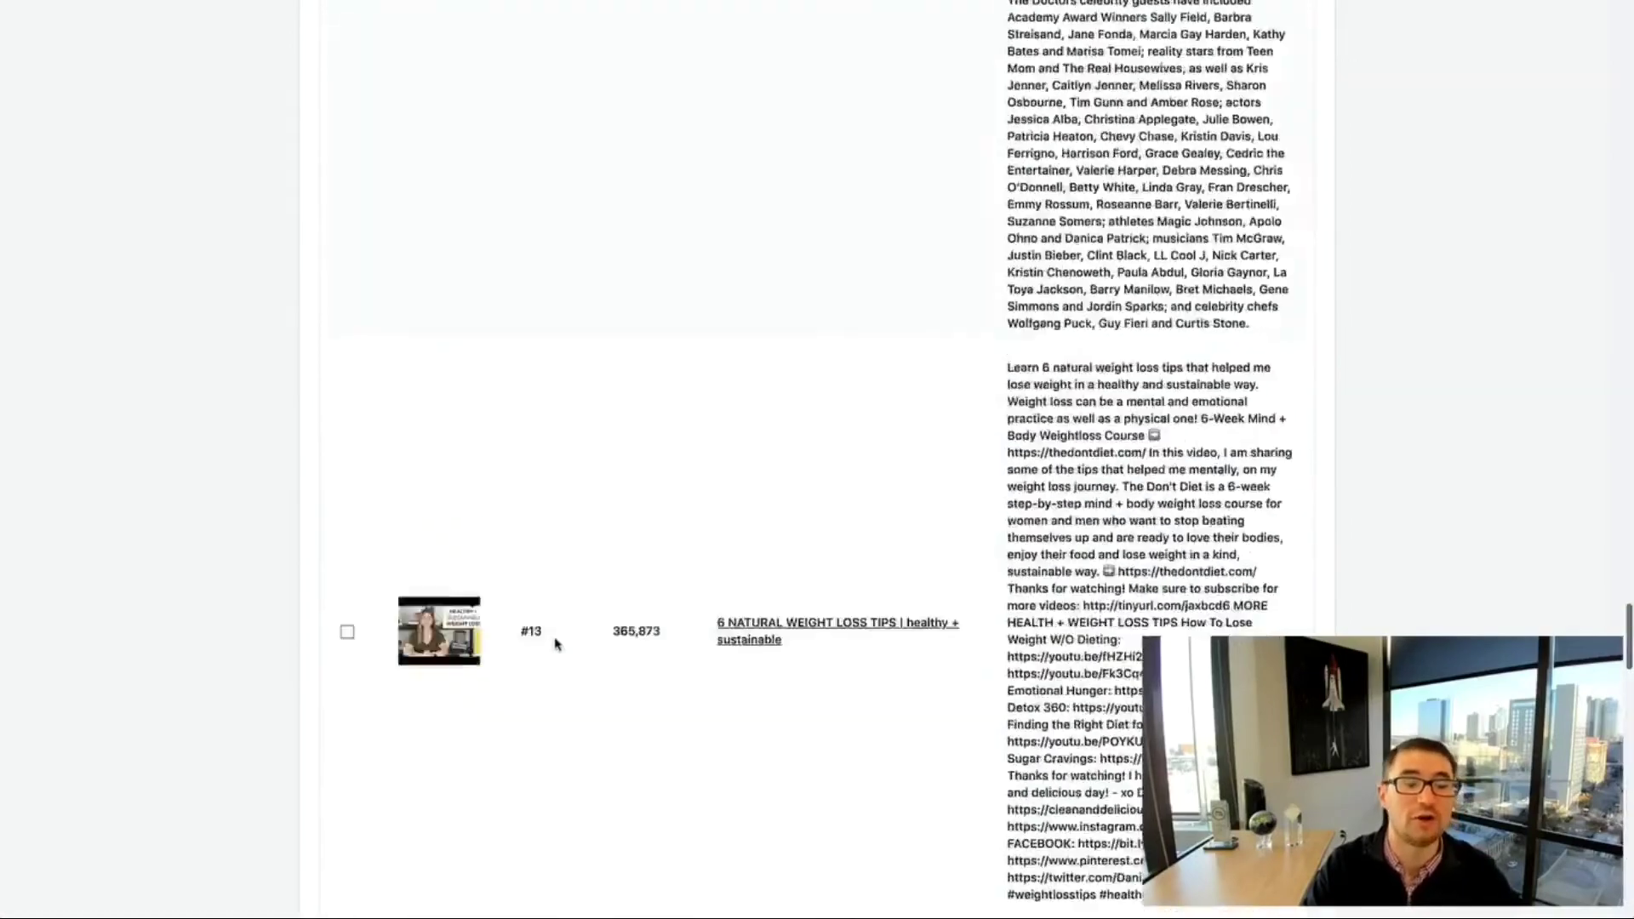
{"action": "scroll", "coordinate": [568, 628], "scroll_direction": "up", "scroll_amount": 20}
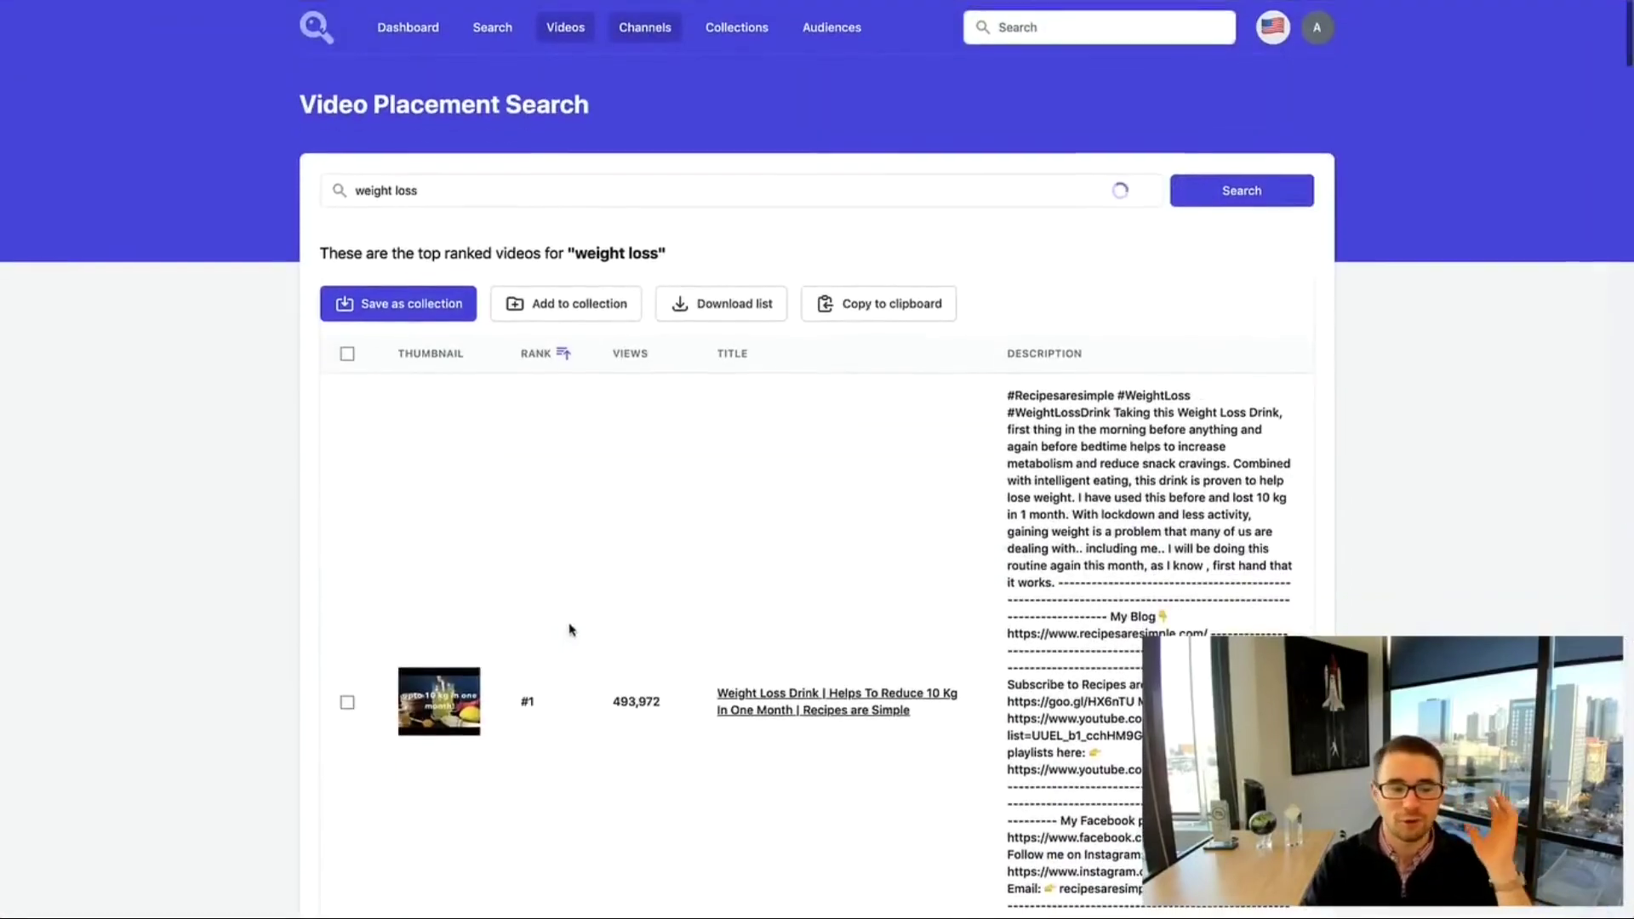
Select the videos ranked #1 to #4 for "weight loss" and copy them to the clipboard
{"action": "scroll", "coordinate": [569, 630], "scroll_direction": "down", "scroll_amount": 3}
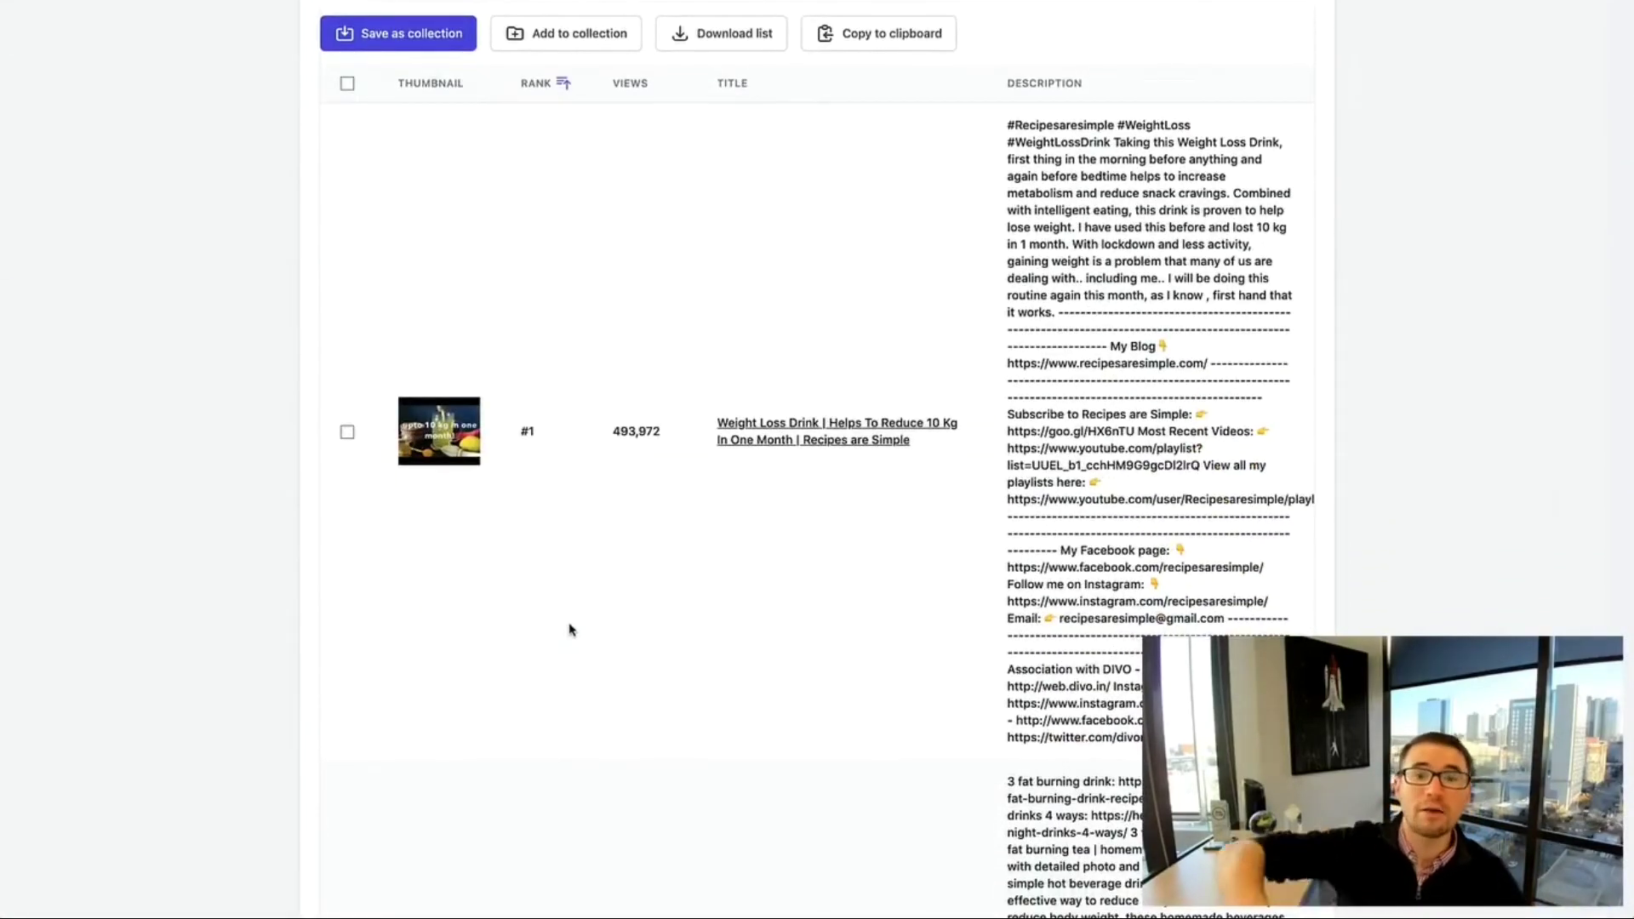
{"action": "left_click", "coordinate": [347, 433]}
{"action": "scroll", "coordinate": [456, 576], "scroll_direction": "down", "scroll_amount": 9}
{"action": "left_click", "coordinate": [347, 402]}
{"action": "scroll", "coordinate": [391, 569], "scroll_direction": "down", "scroll_amount": 8}
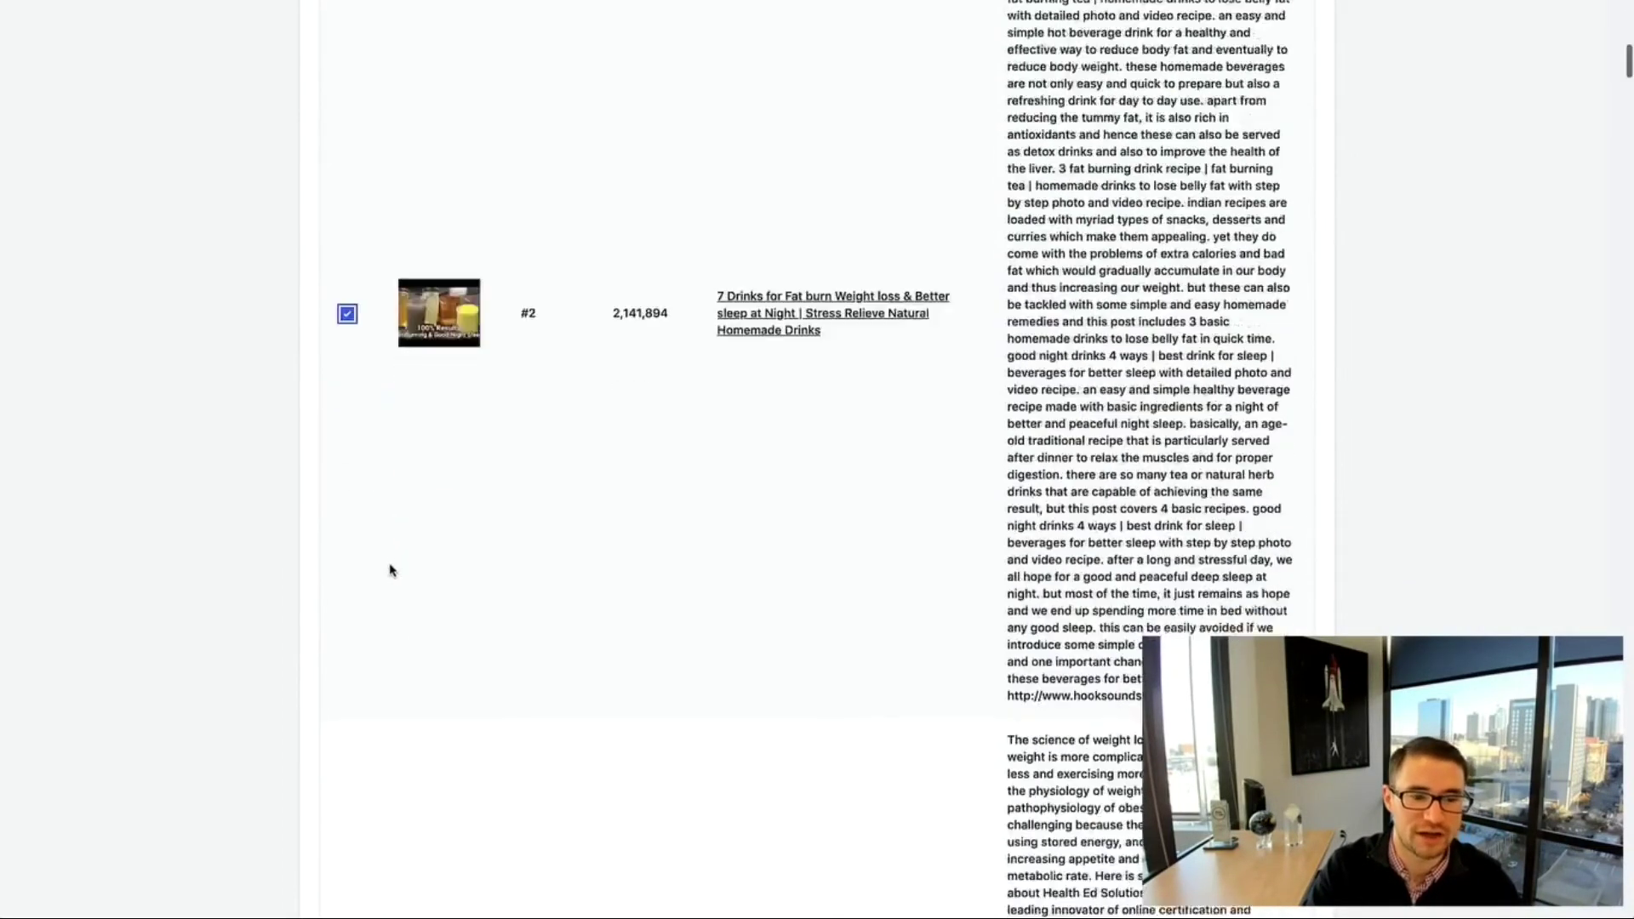
{"action": "left_click", "coordinate": [347, 603]}
{"action": "scroll", "coordinate": [382, 629], "scroll_direction": "down", "scroll_amount": 7}
{"action": "left_click", "coordinate": [348, 587]}
{"action": "scroll", "coordinate": [656, 561], "scroll_direction": "up", "scroll_amount": 20}
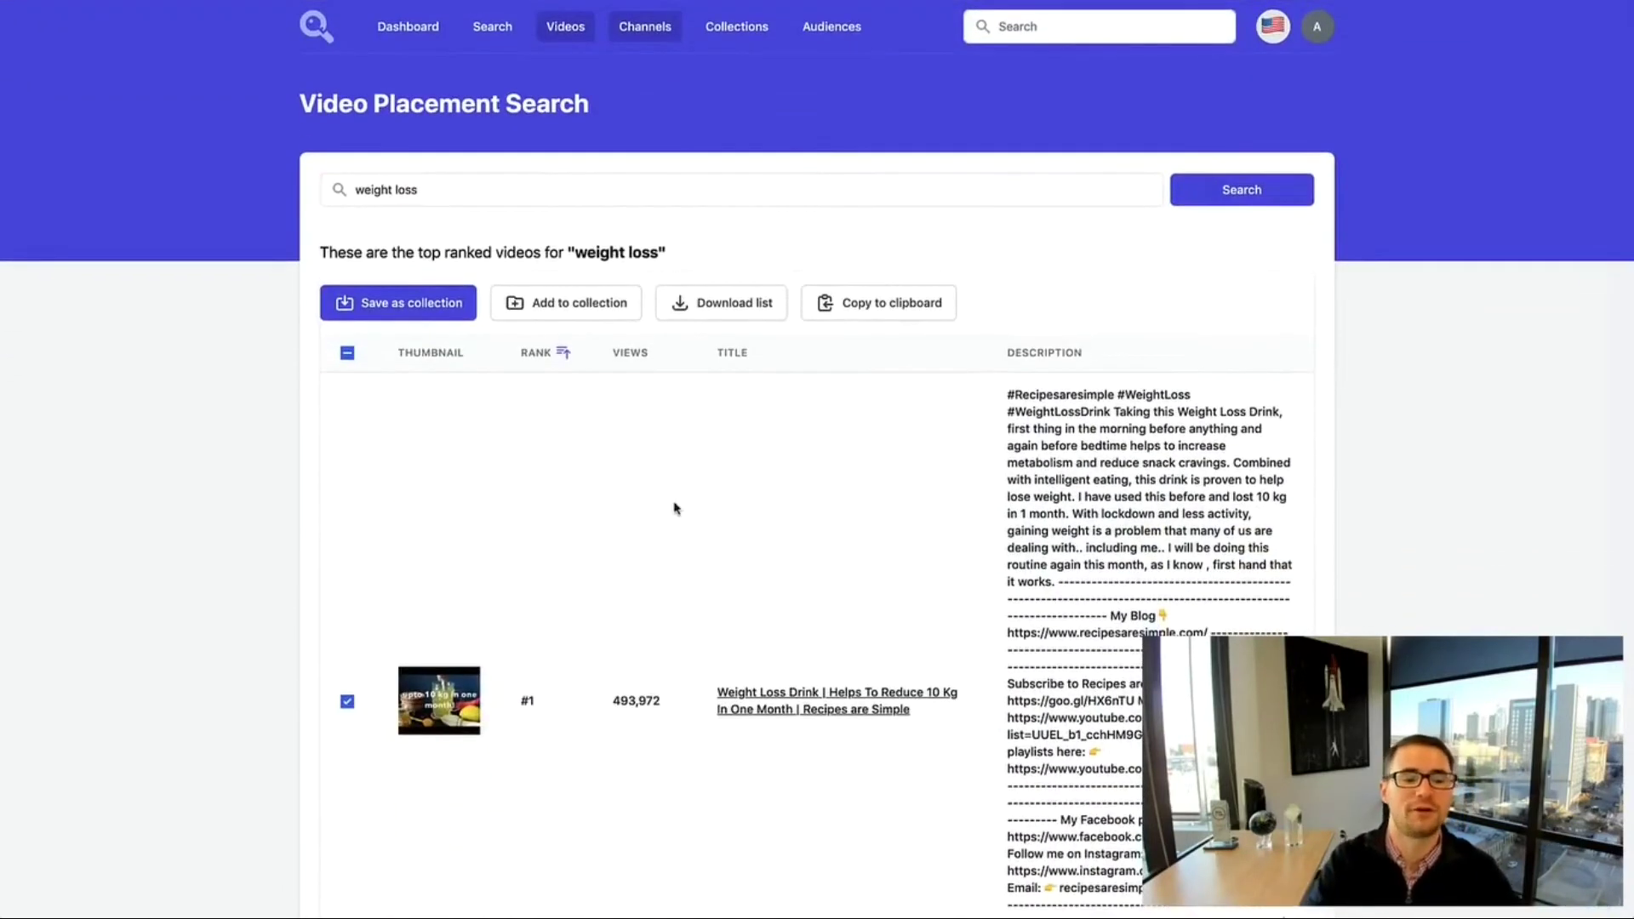
{"action": "left_click", "coordinate": [915, 308]}
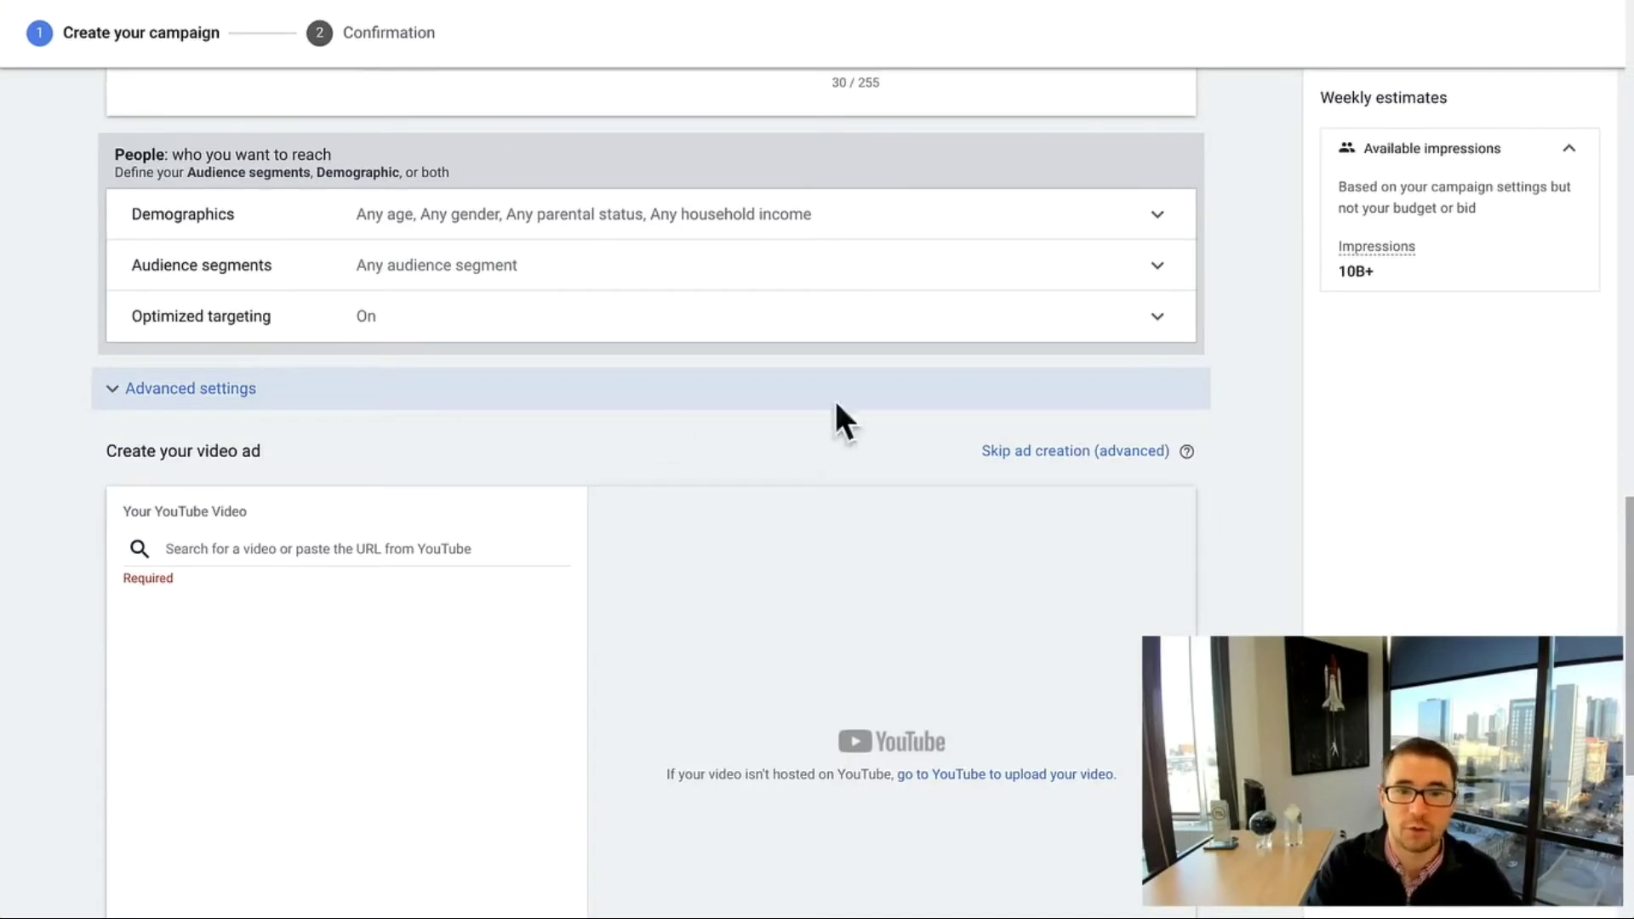
In the Google Ads campaign's advanced settings, paste the four copied YouTube video URLs as multiple placements and add them to the placement targeting
{"action": "left_click", "coordinate": [166, 393]}
{"action": "scroll", "coordinate": [299, 416], "scroll_direction": "down", "scroll_amount": 4}
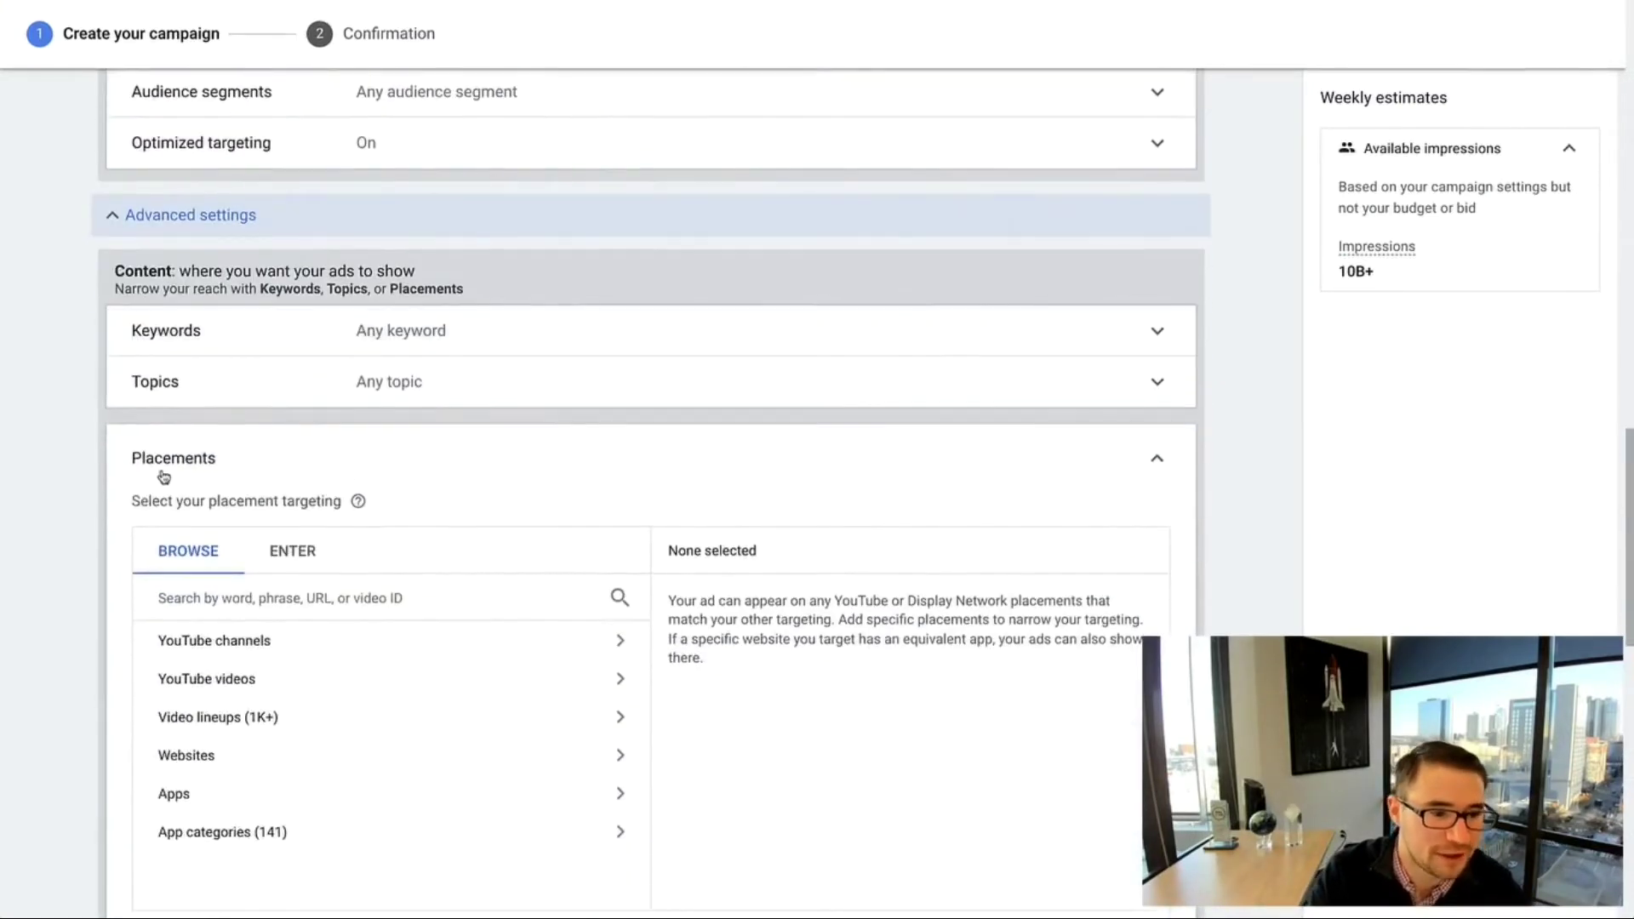
{"action": "scroll", "coordinate": [193, 479], "scroll_direction": "down", "scroll_amount": 1}
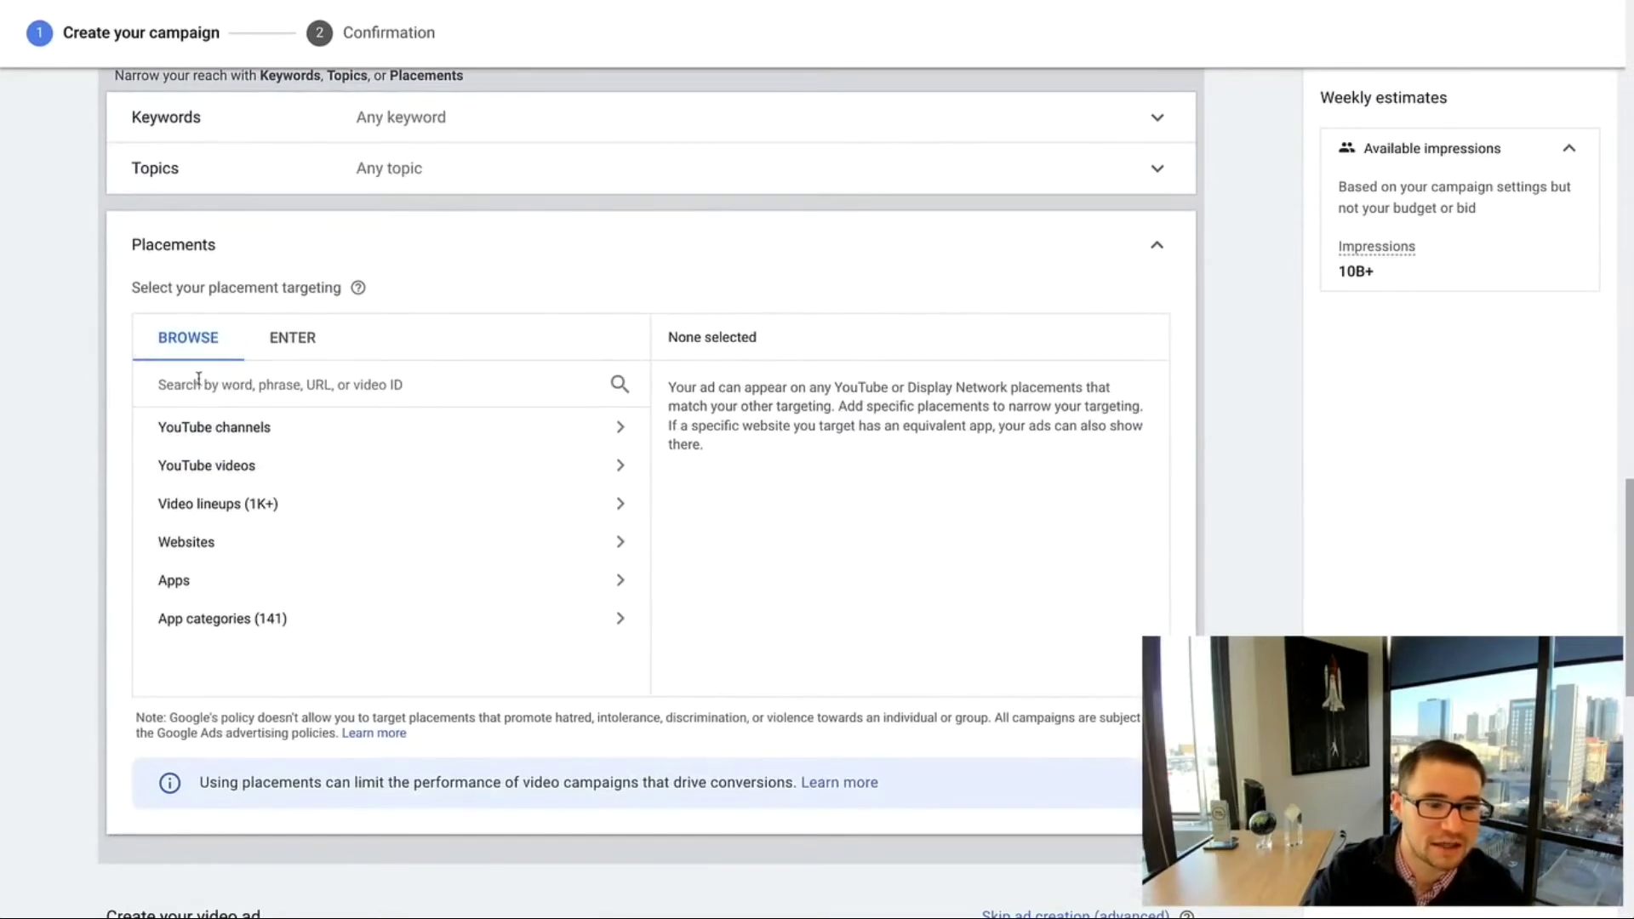
{"action": "left_click", "coordinate": [272, 342]}
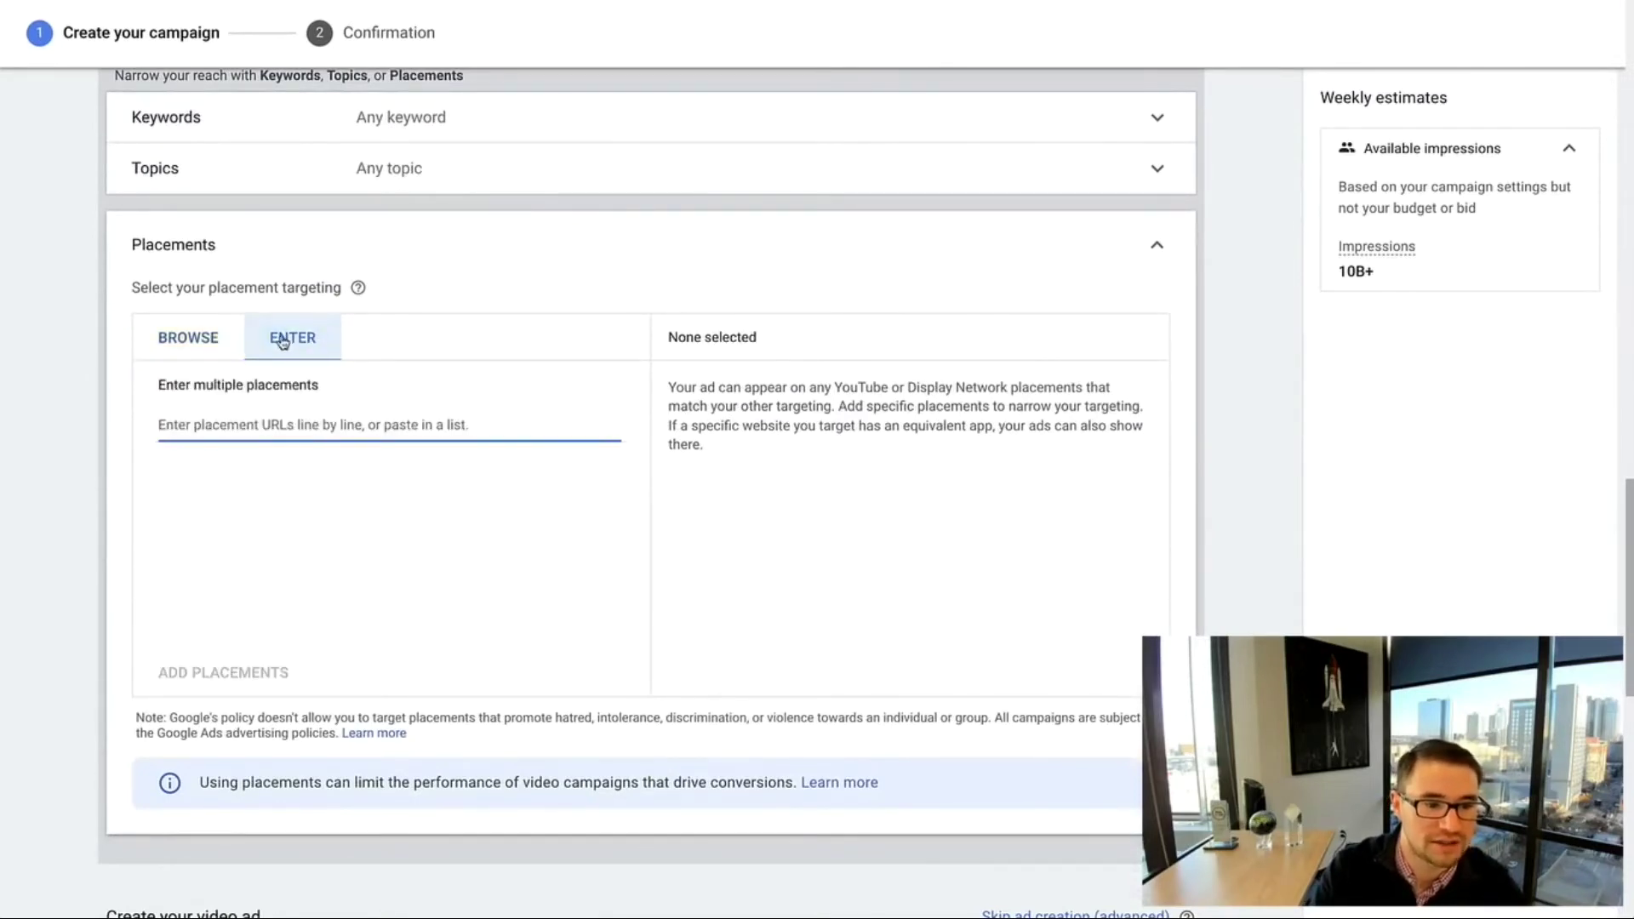
{"action": "scroll", "coordinate": [328, 550], "scroll_direction": "down", "scroll_amount": 1}
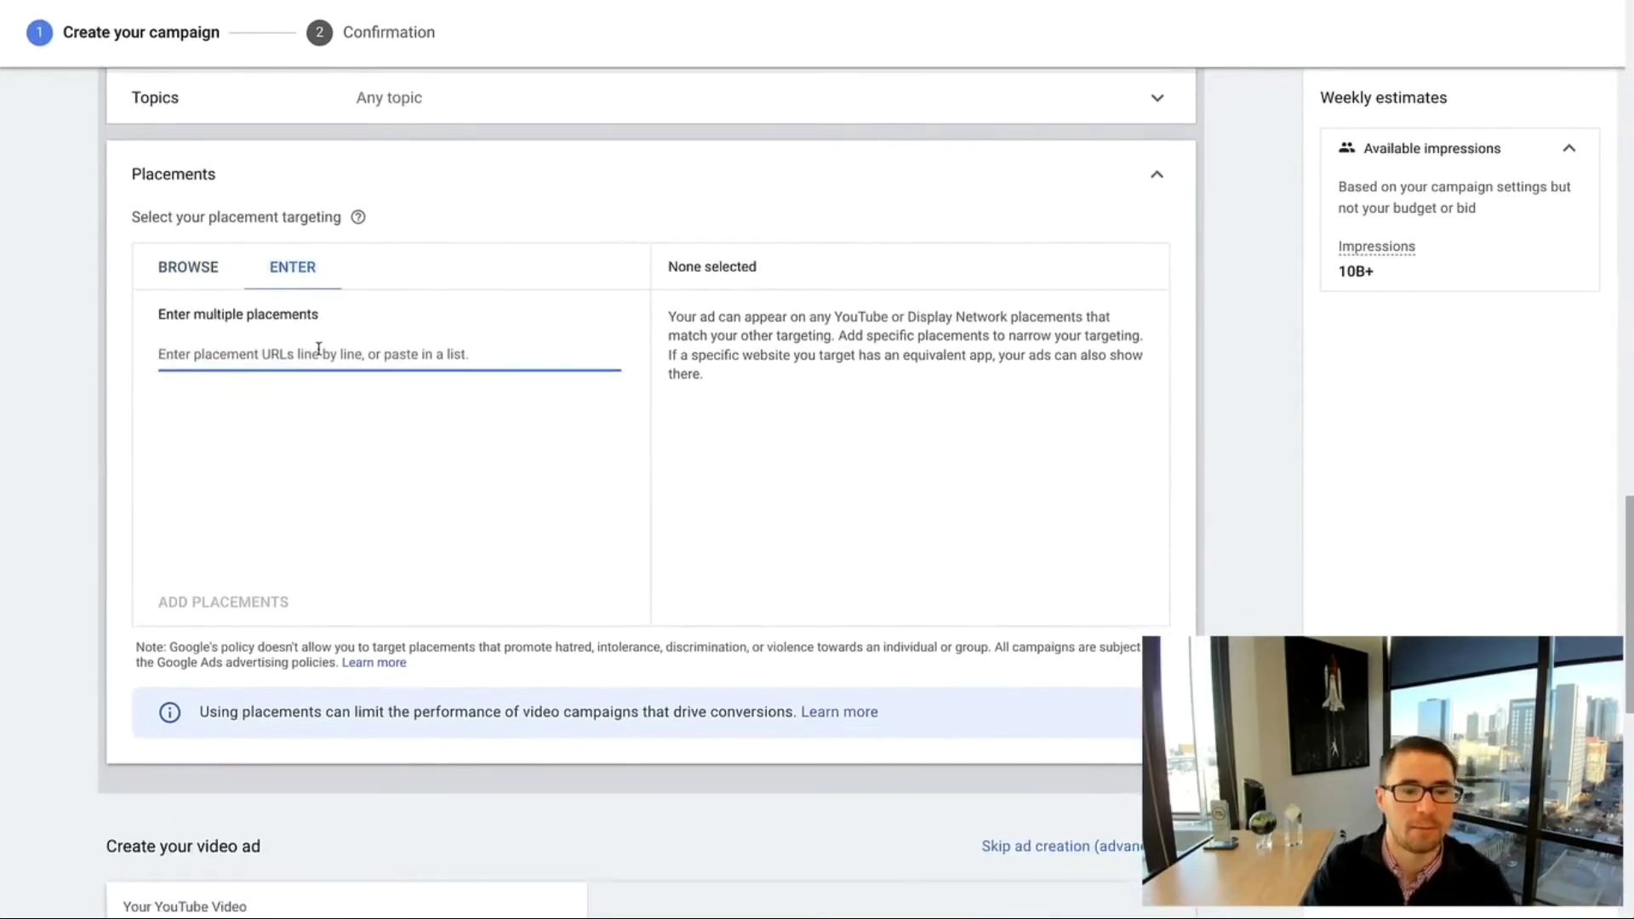
{"action": "scroll", "coordinate": [323, 357], "scroll_direction": "up", "scroll_amount": 1}
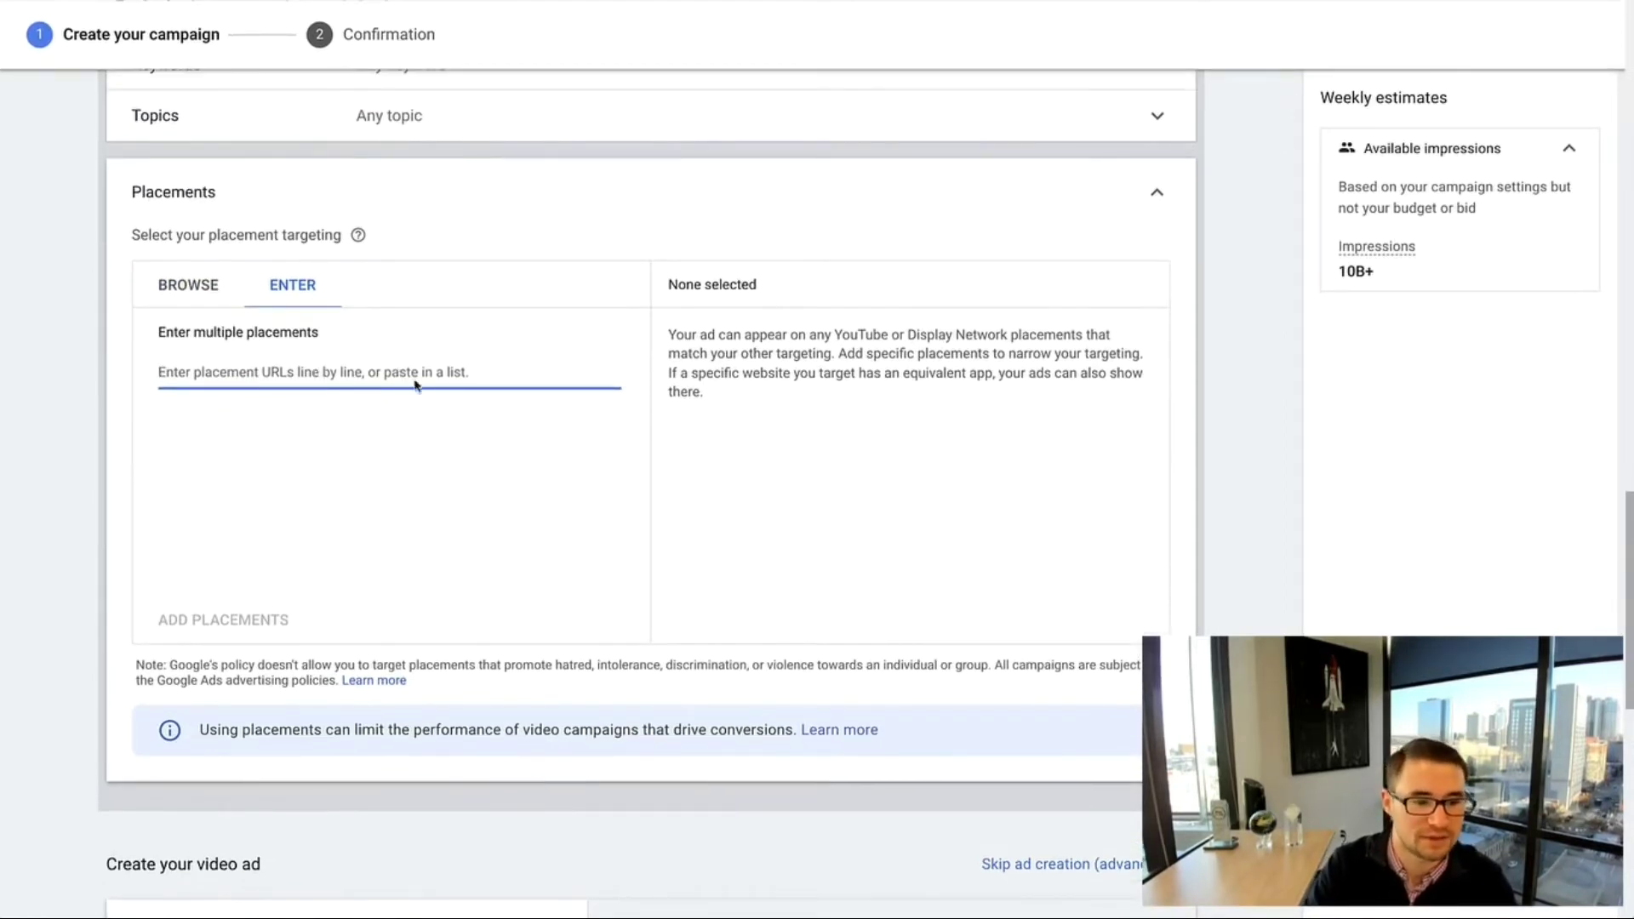
{"action": "key", "text": "ctrl+v"}
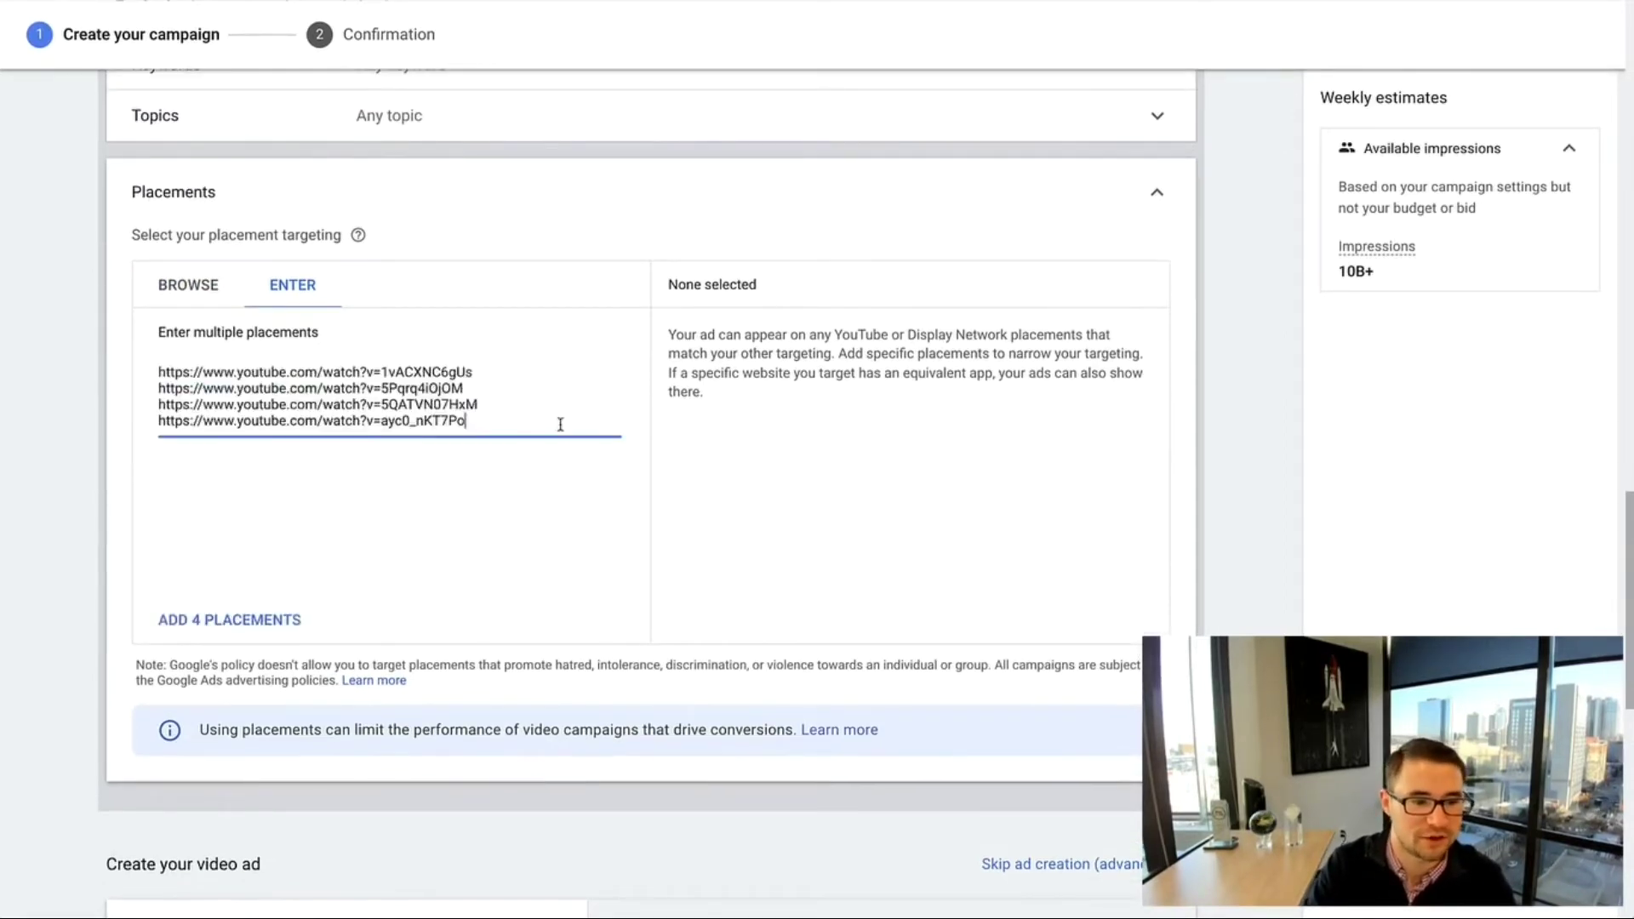
{"action": "left_click", "coordinate": [263, 620]}
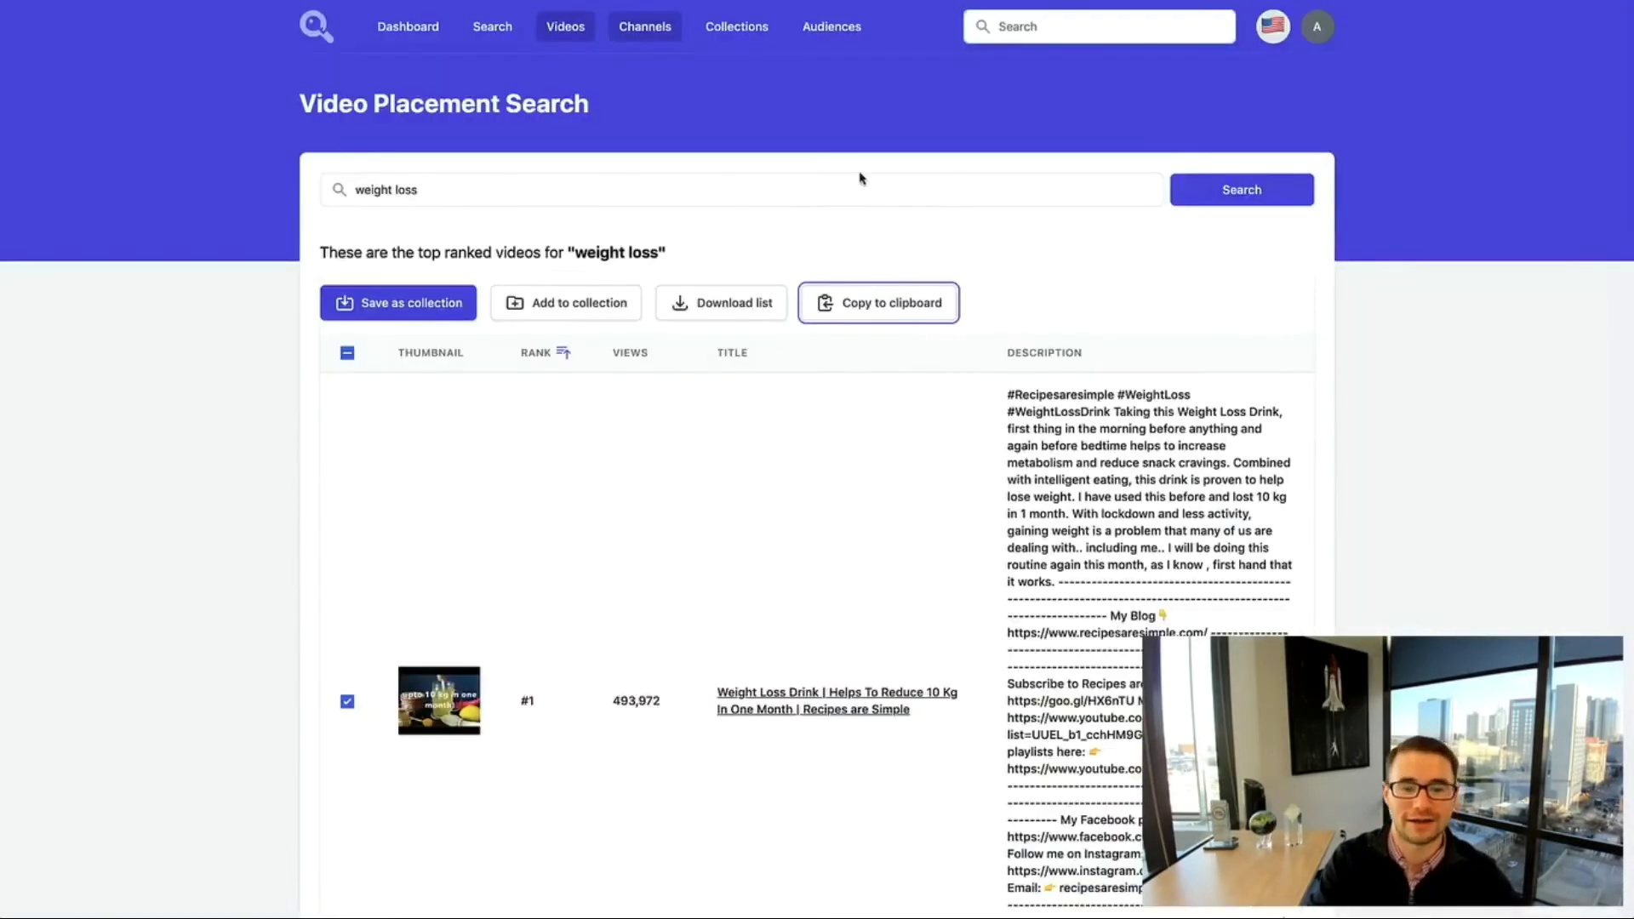
Save the four selected "weight loss" videos as a new collection named "Weight Loss Keywords 2022"
{"action": "left_click", "coordinate": [844, 243]}
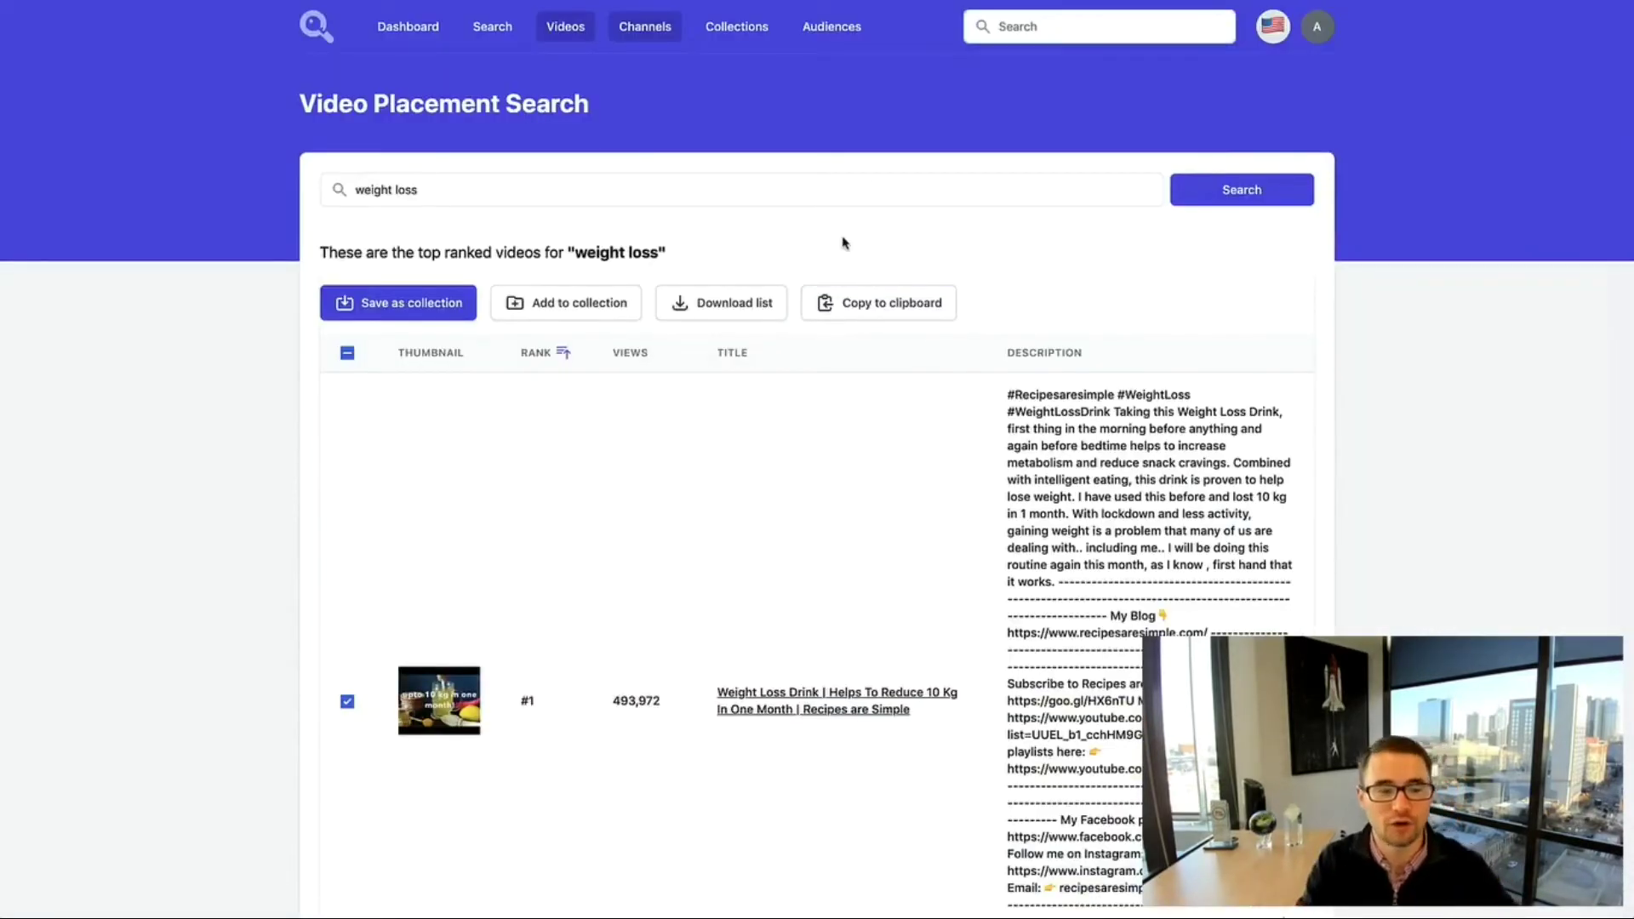
{"action": "left_click", "coordinate": [405, 309]}
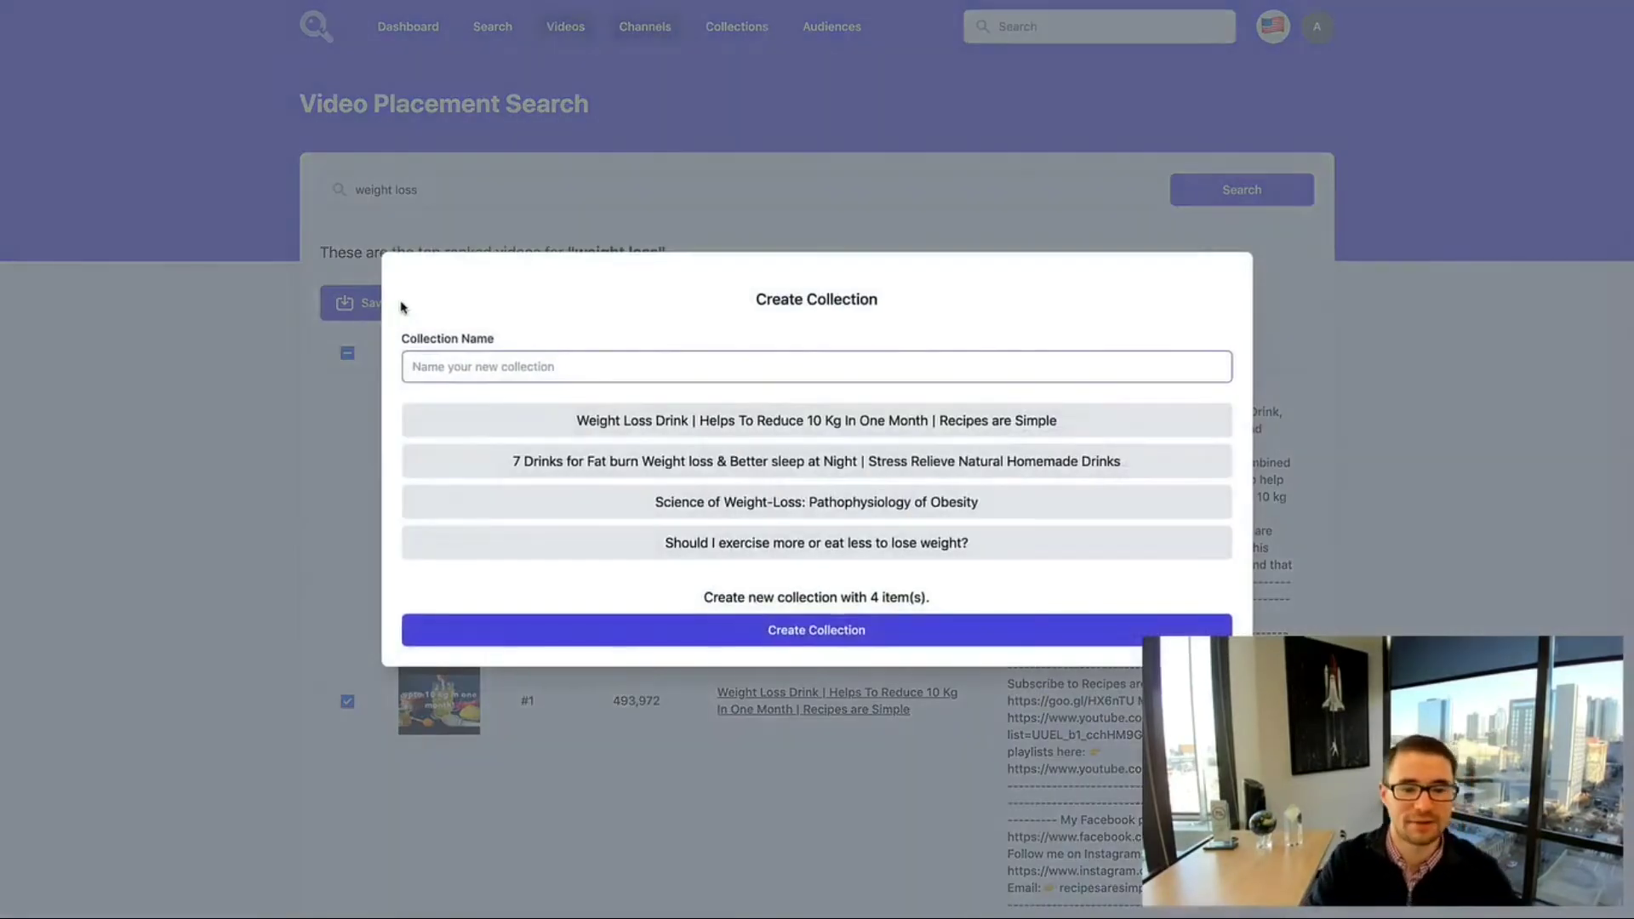
{"action": "type", "text": "Weight"}
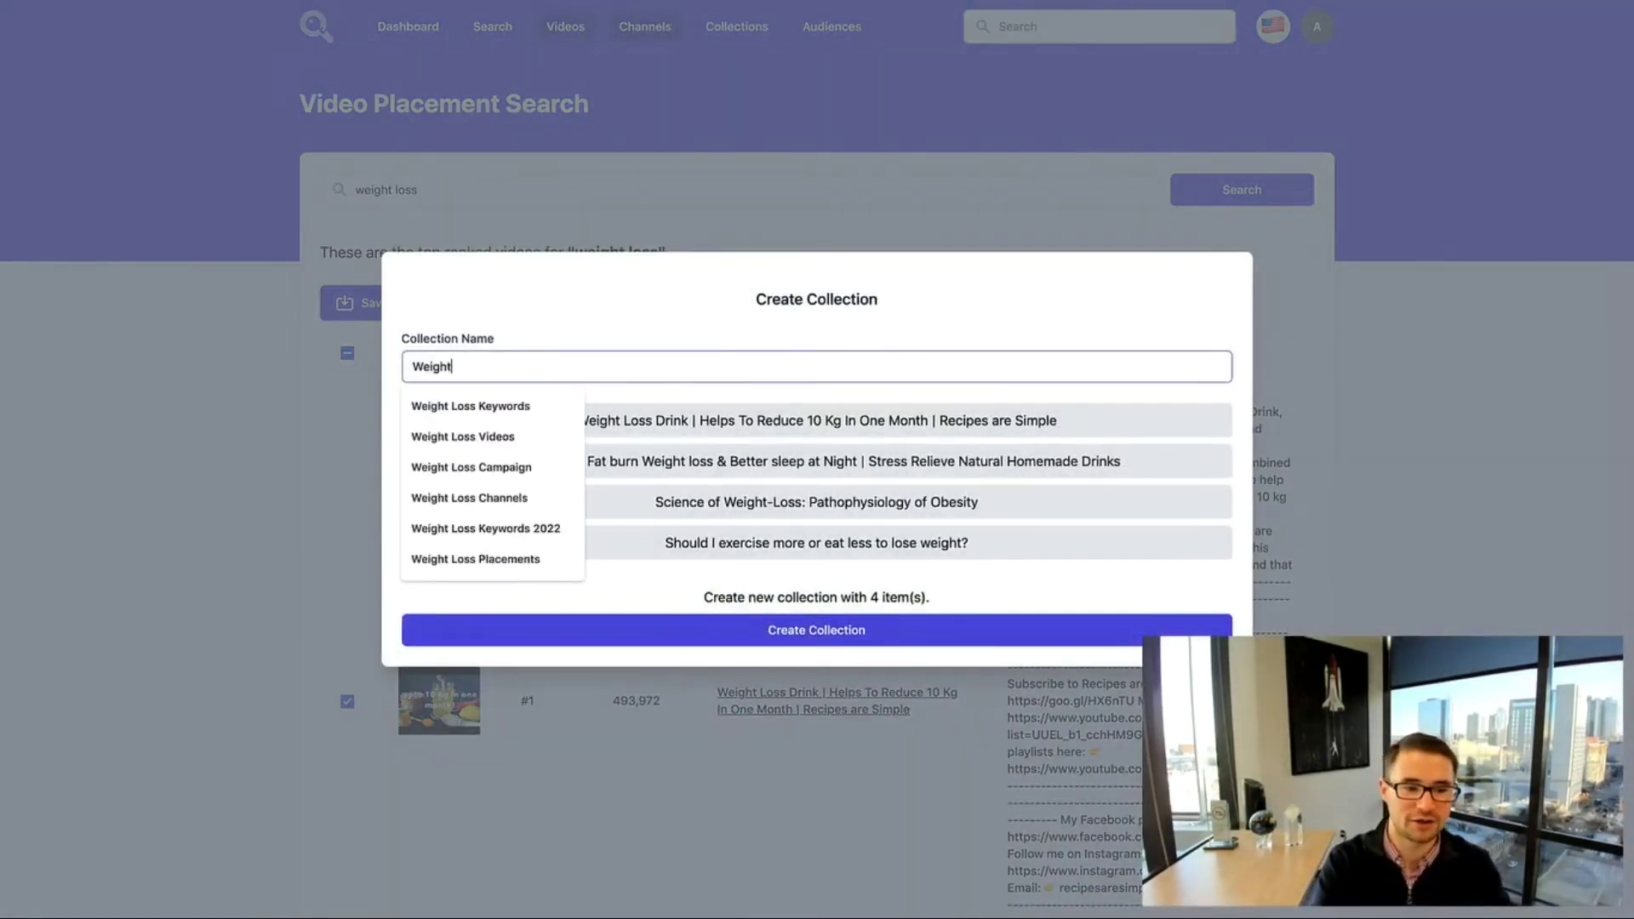
{"action": "type", "text": " Loss Videos 2022"}
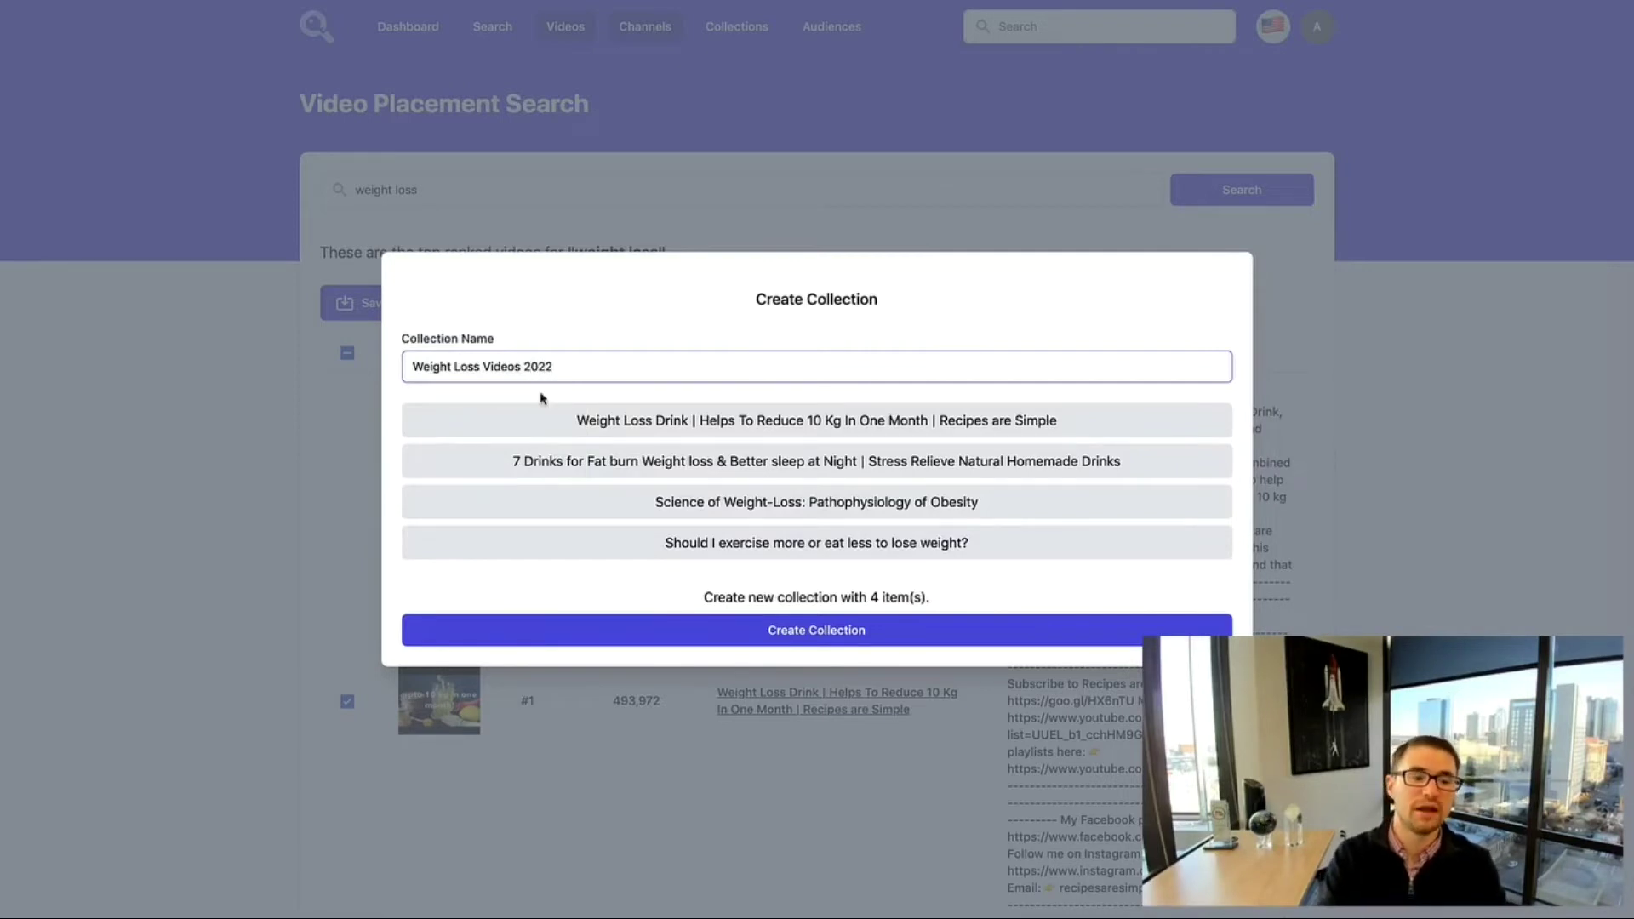
{"action": "left_click_drag", "start_coordinate": [503, 366], "coordinate": [686, 367]}
{"action": "type", "text": "Keywor"}
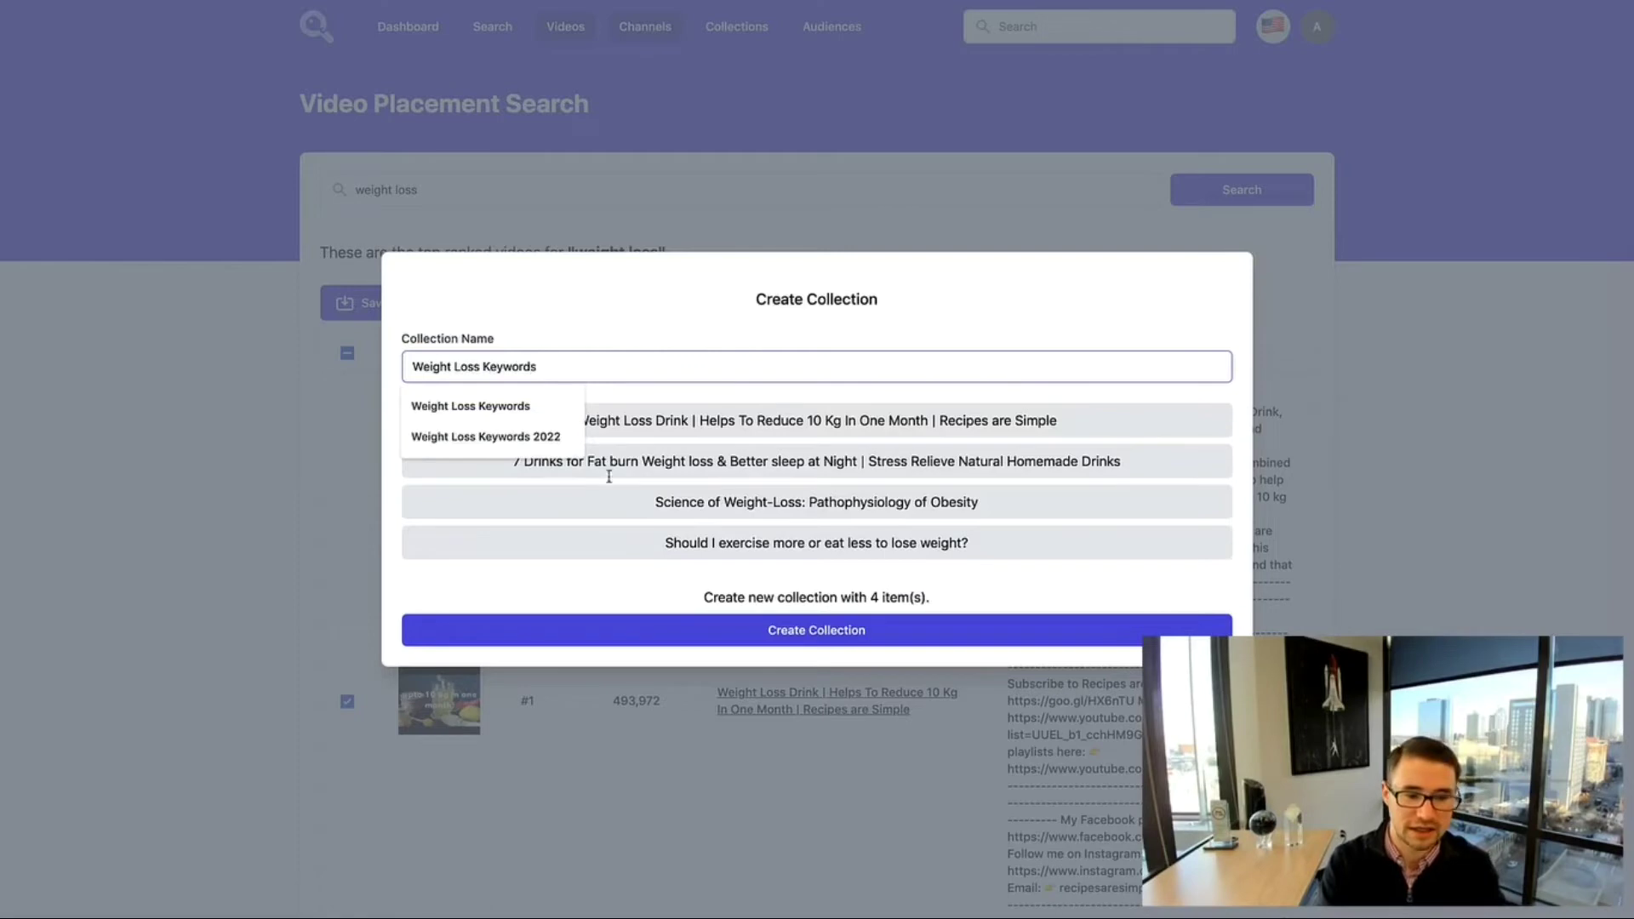
{"action": "left_click", "coordinate": [552, 438]}
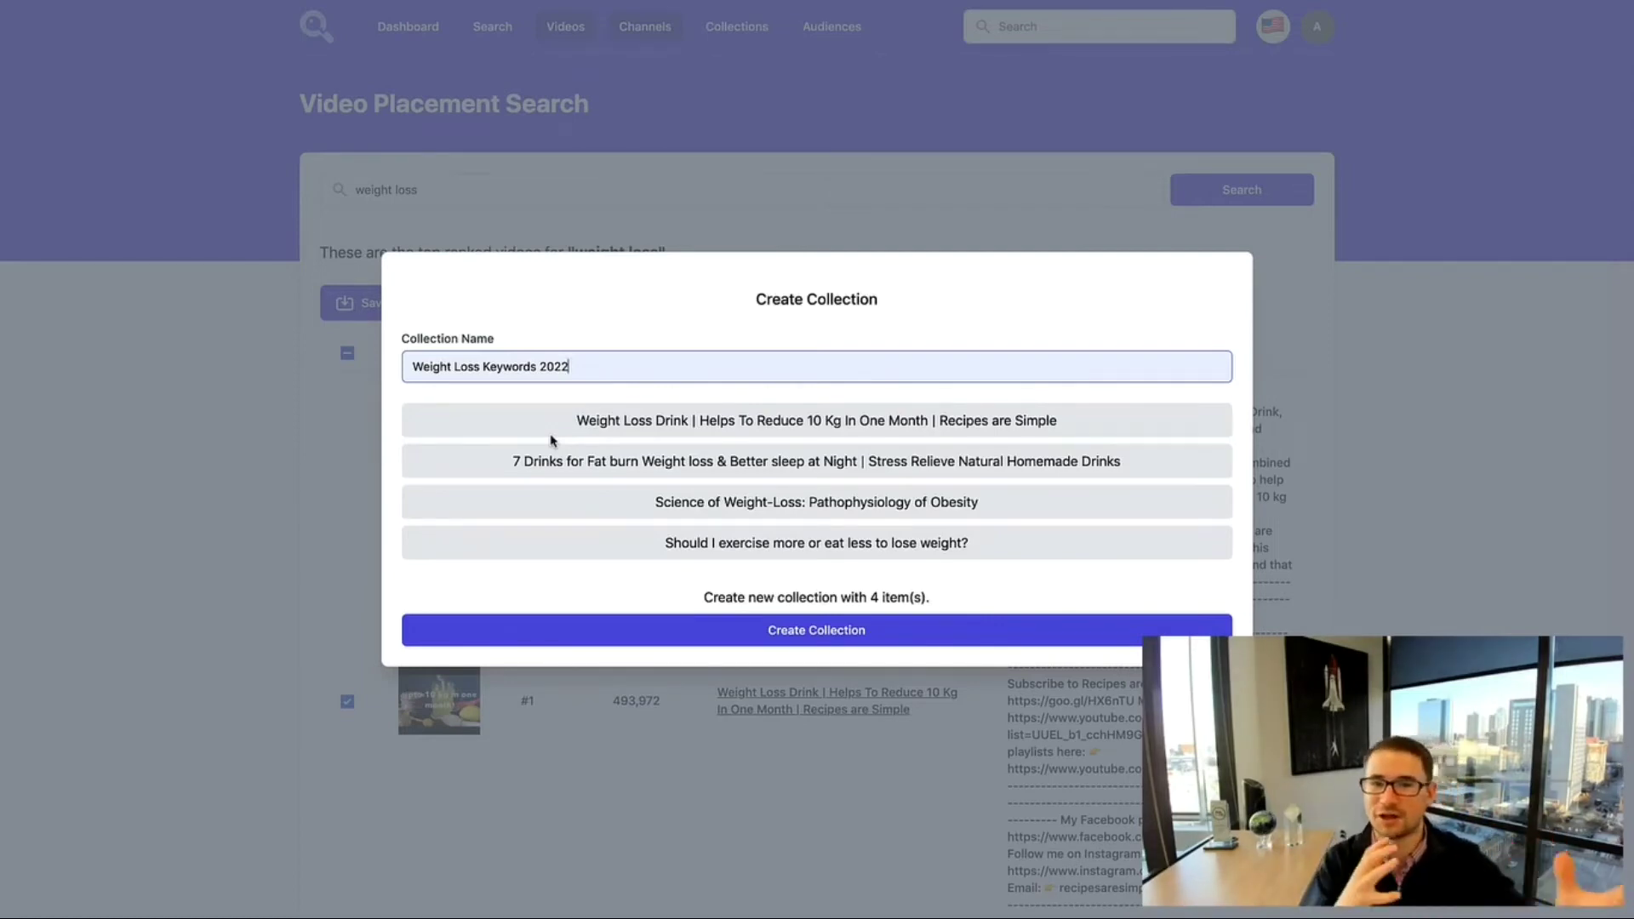
{"action": "left_click", "coordinate": [815, 638]}
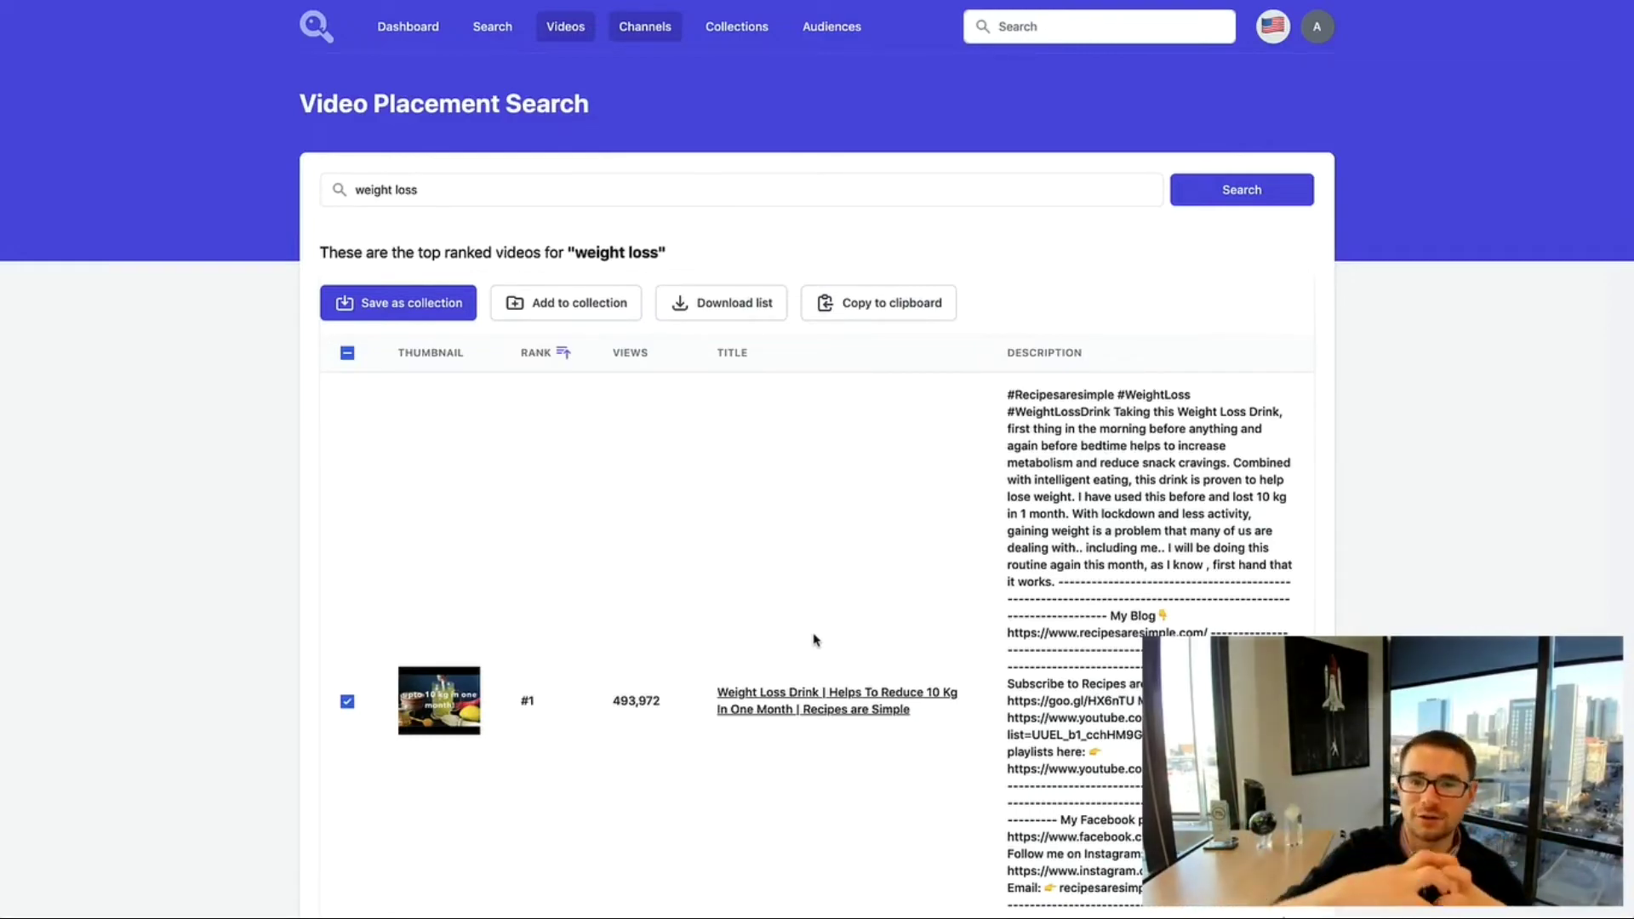
Look through the top ranked "weight loss" videos down to about rank #33, checking their views, titles and descriptions
{"action": "scroll", "coordinate": [729, 624], "scroll_direction": "down", "scroll_amount": 15}
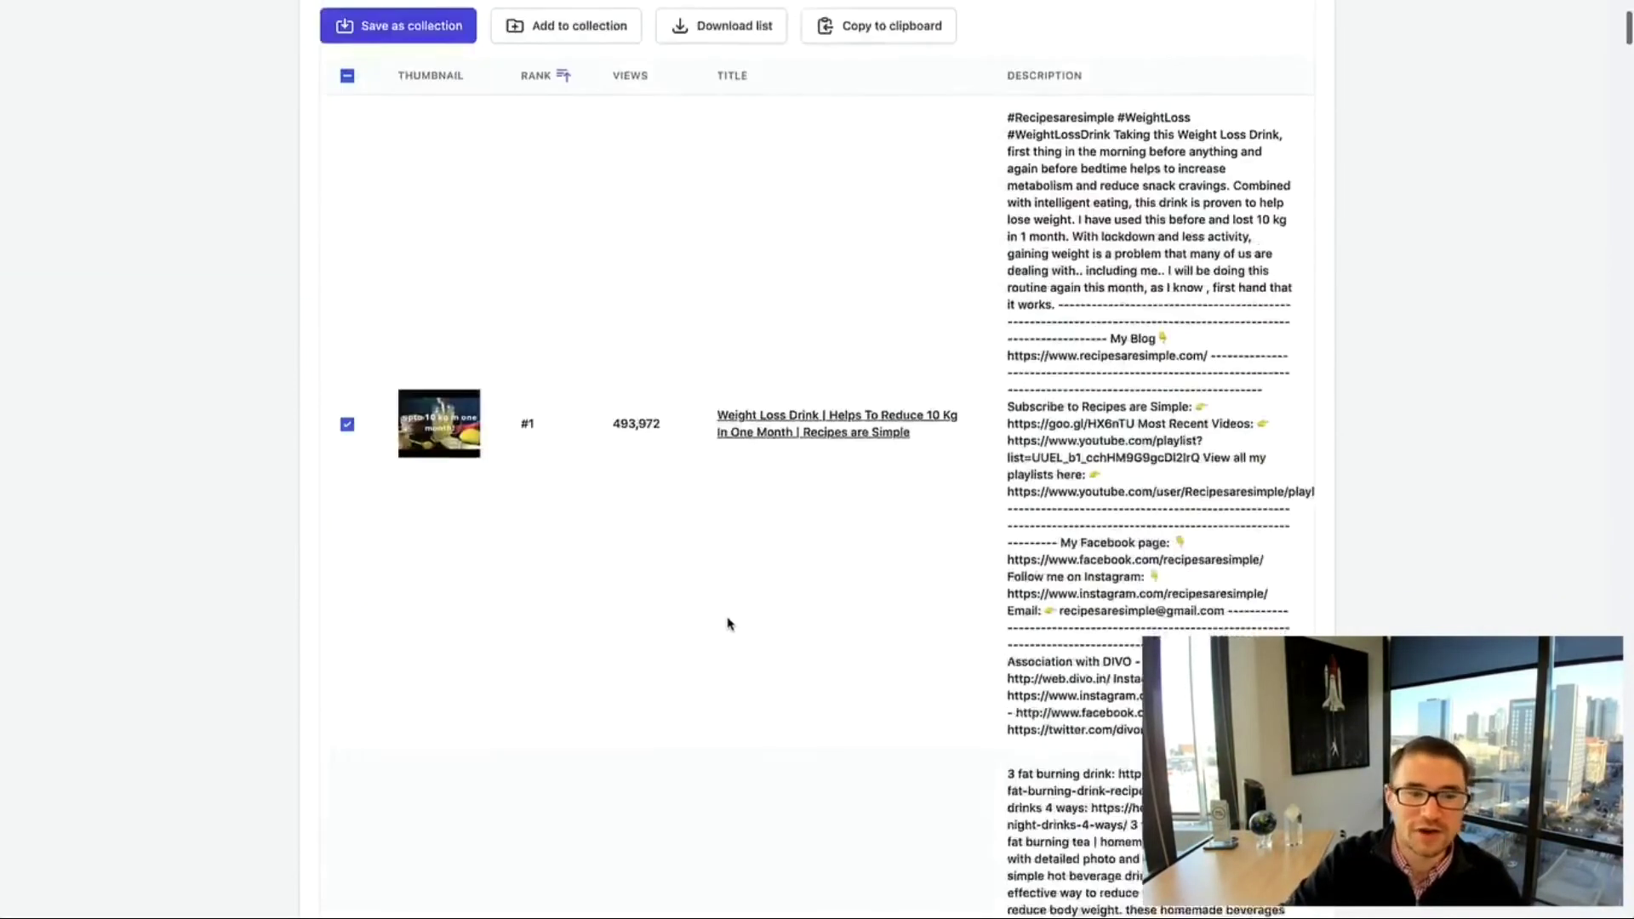
{"action": "scroll", "coordinate": [718, 616], "scroll_direction": "up", "scroll_amount": 10}
{"action": "scroll", "coordinate": [718, 616], "scroll_direction": "up", "scroll_amount": 8}
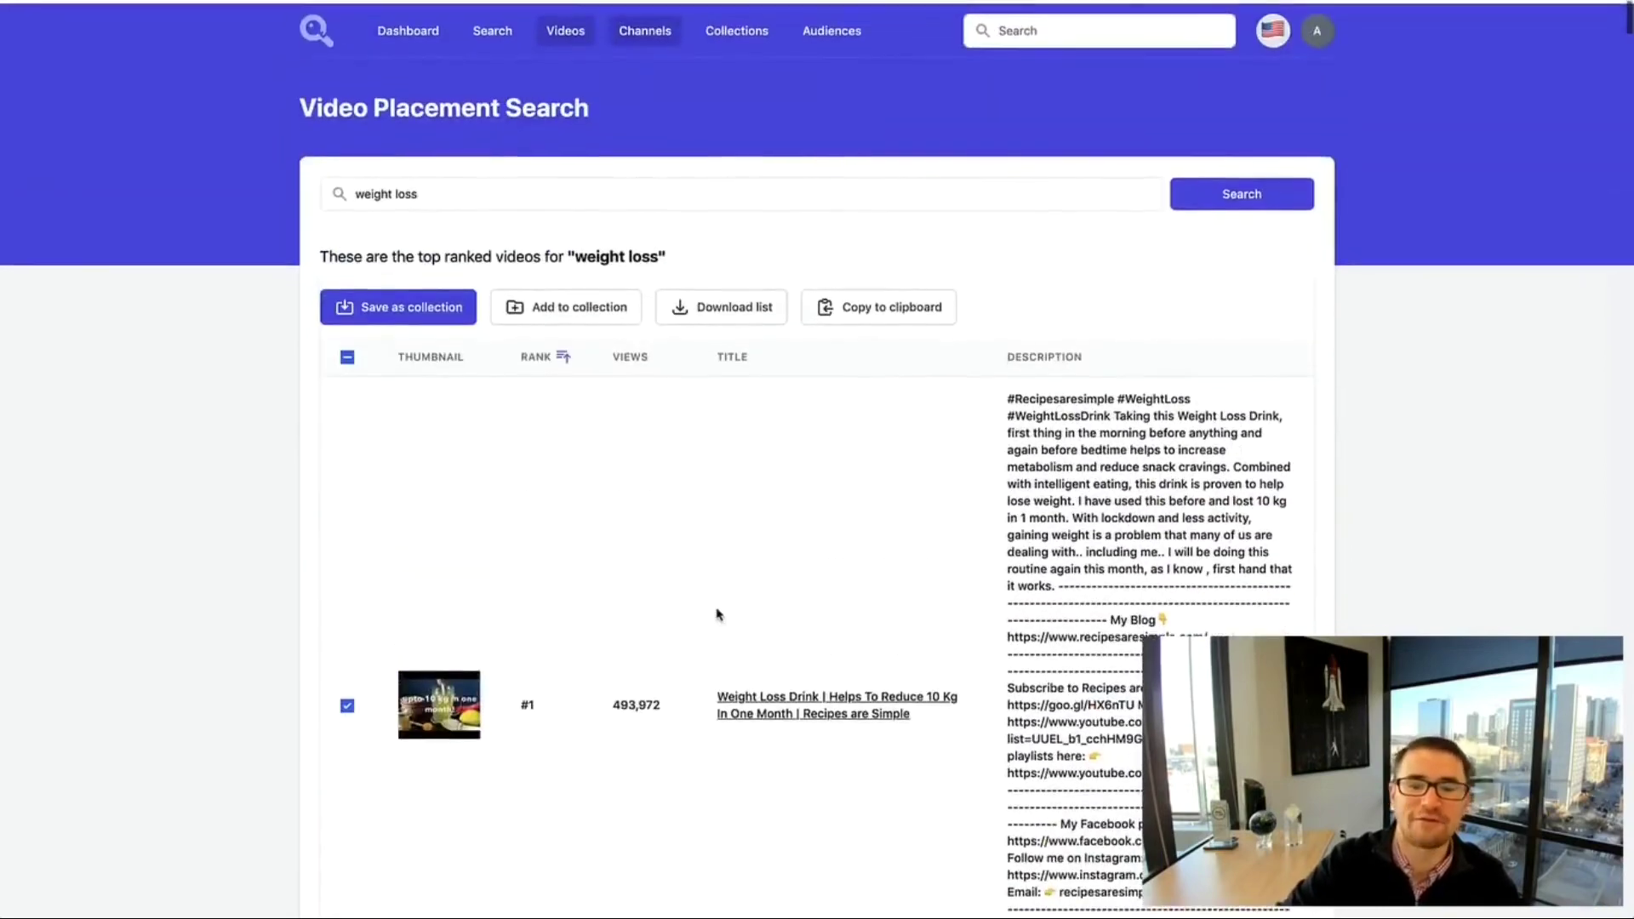
{"action": "key", "text": "ctrl+w"}
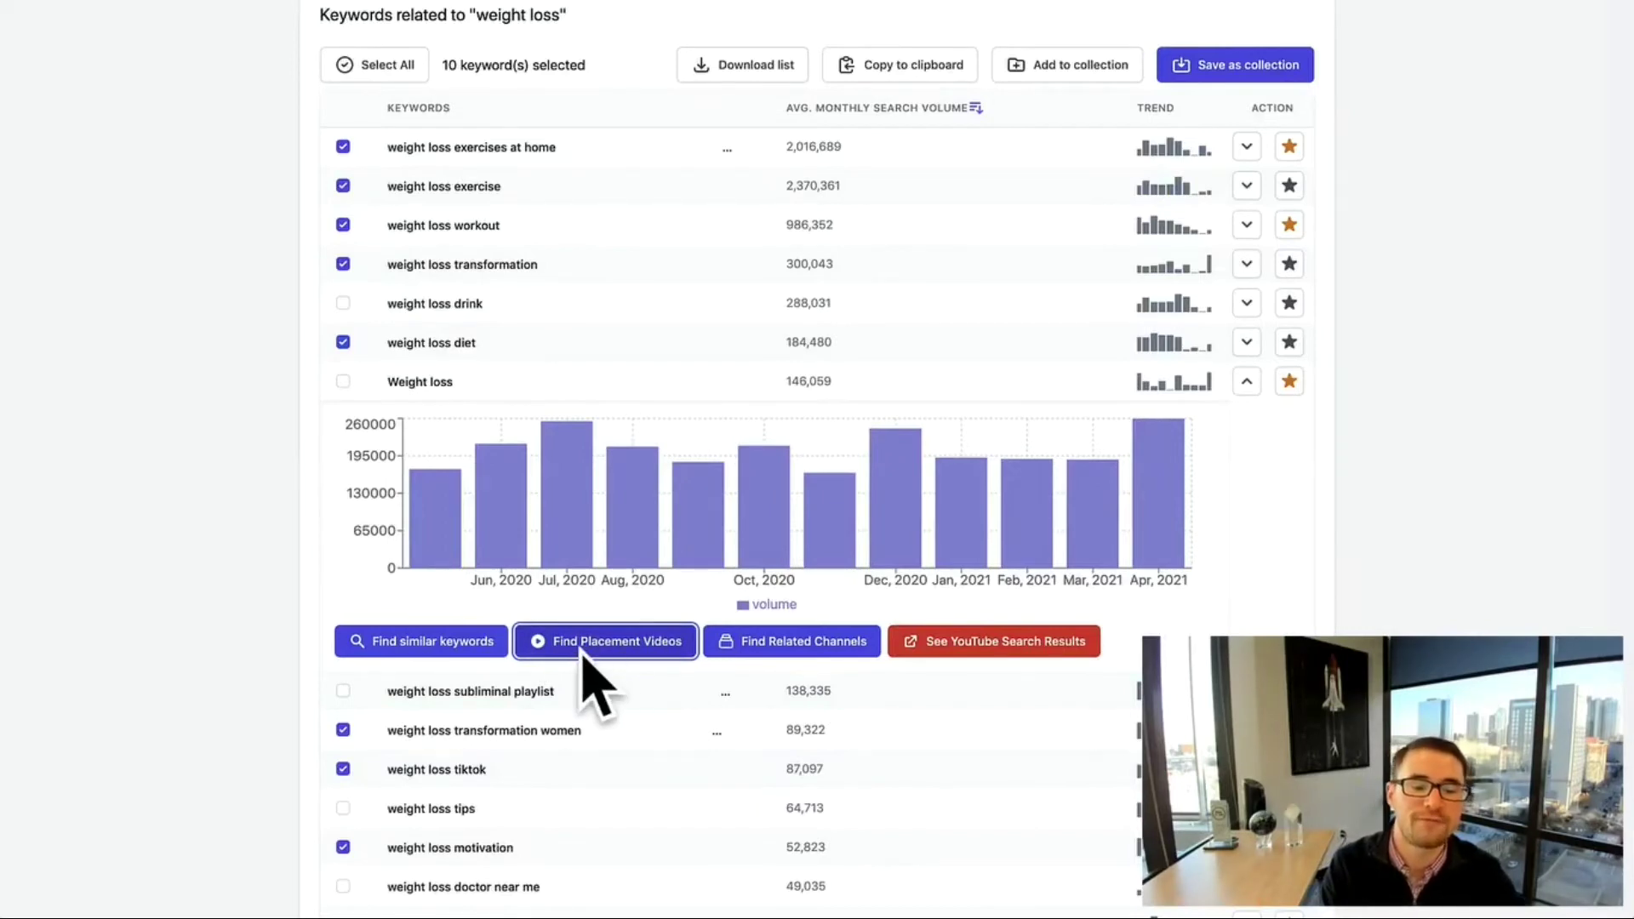
{"action": "mouse_move", "coordinate": [625, 265]}
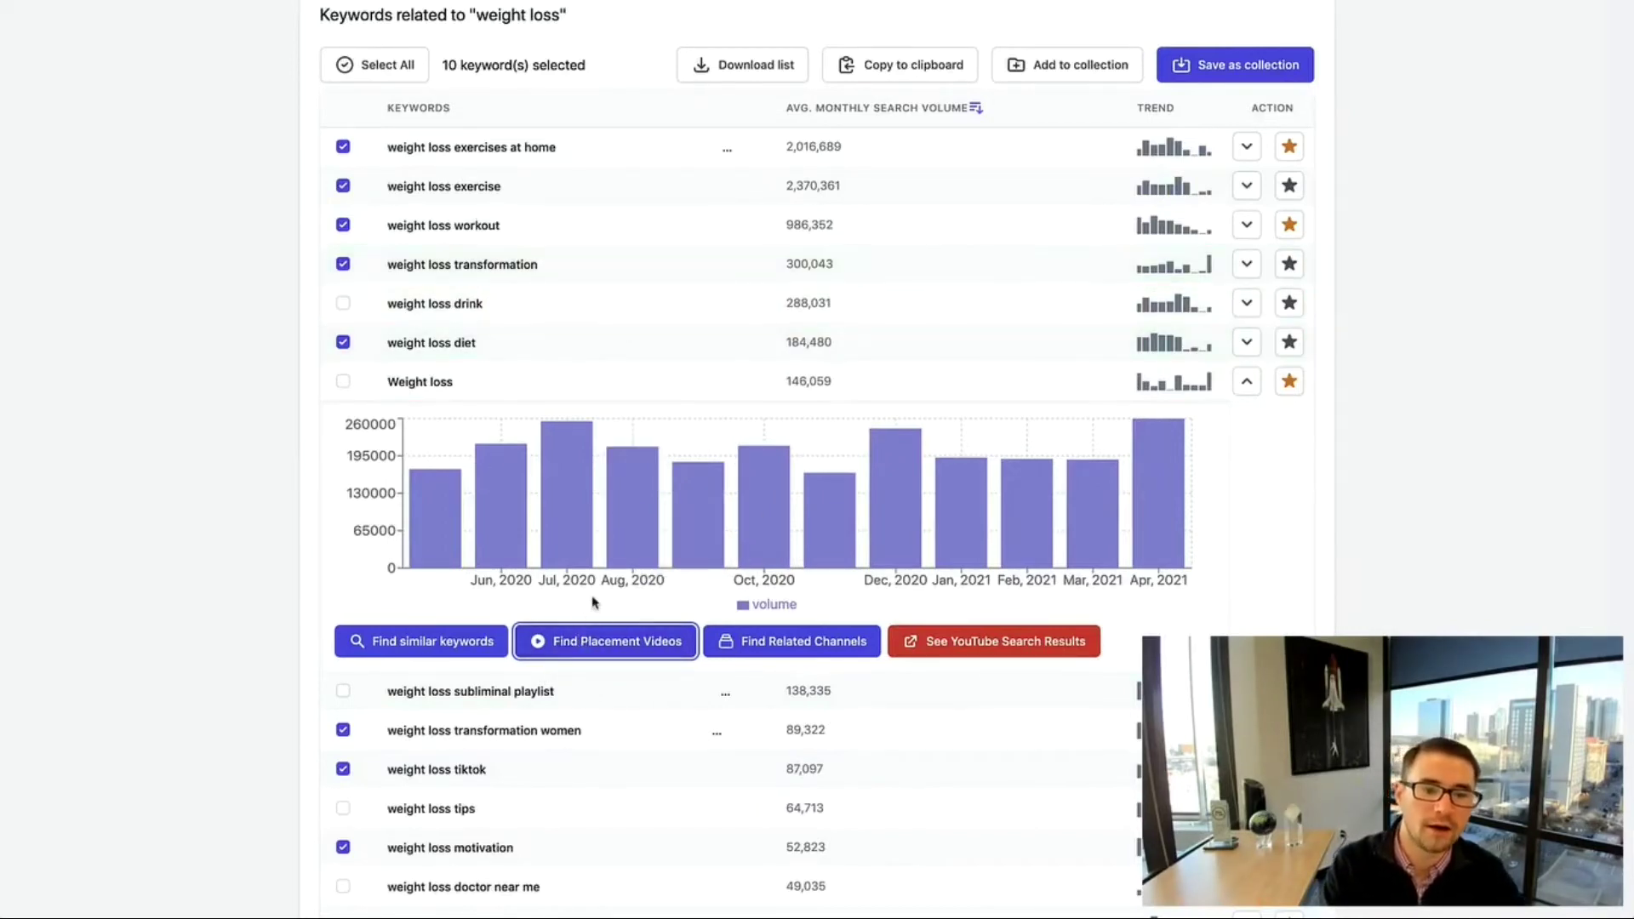
{"action": "left_click", "coordinate": [1245, 182]}
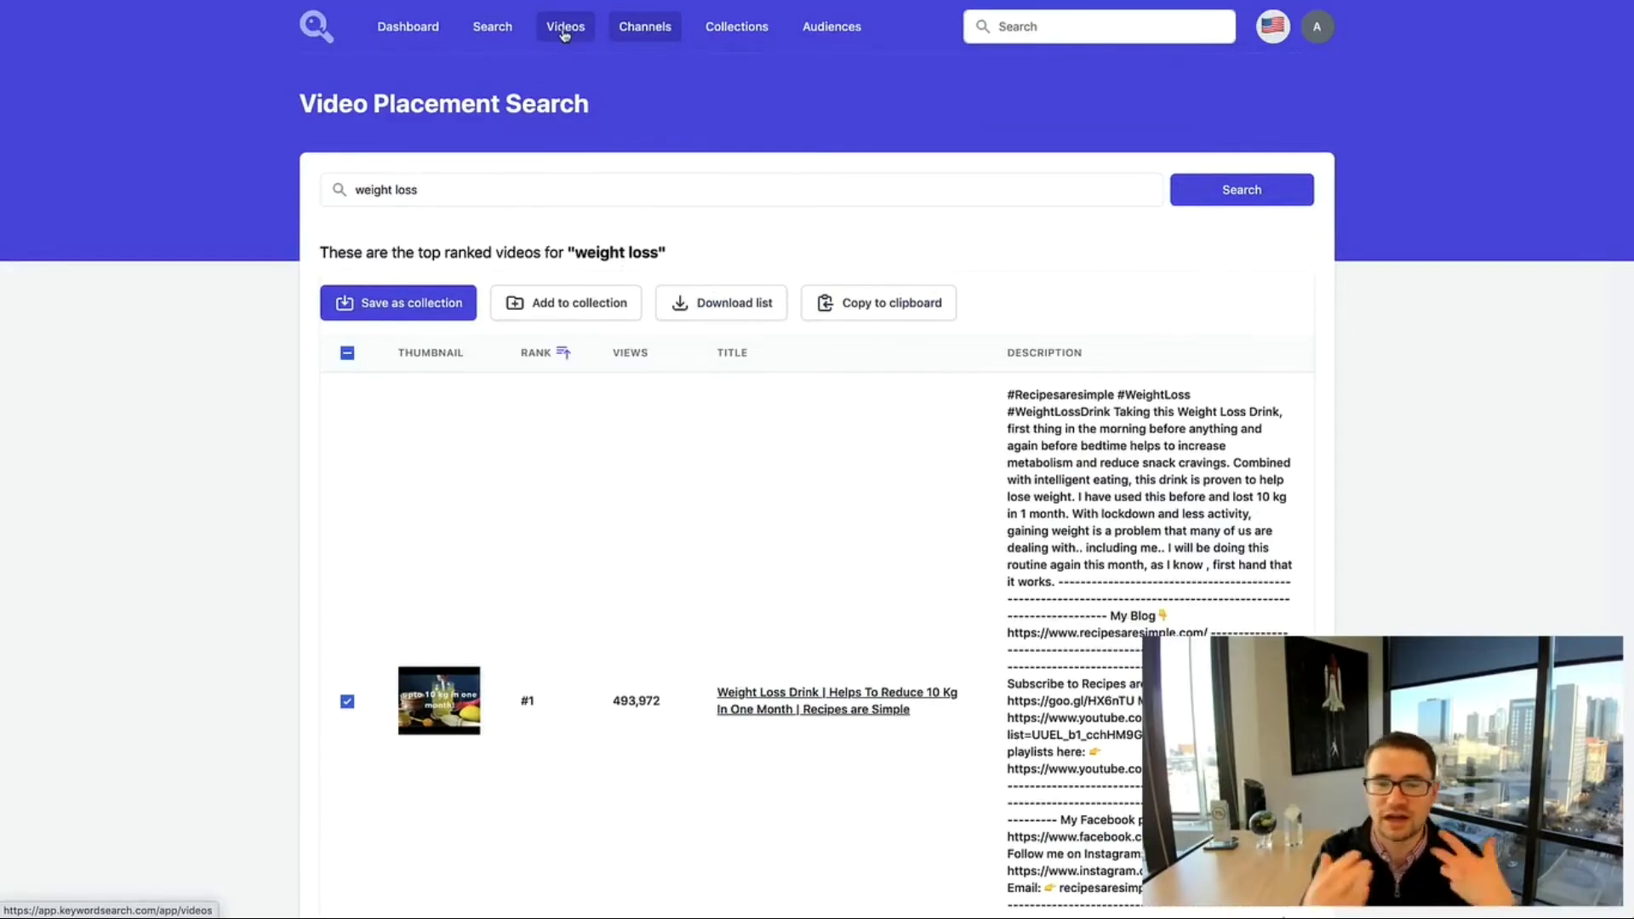
{"action": "scroll", "coordinate": [638, 429], "scroll_direction": "down", "scroll_amount": 20}
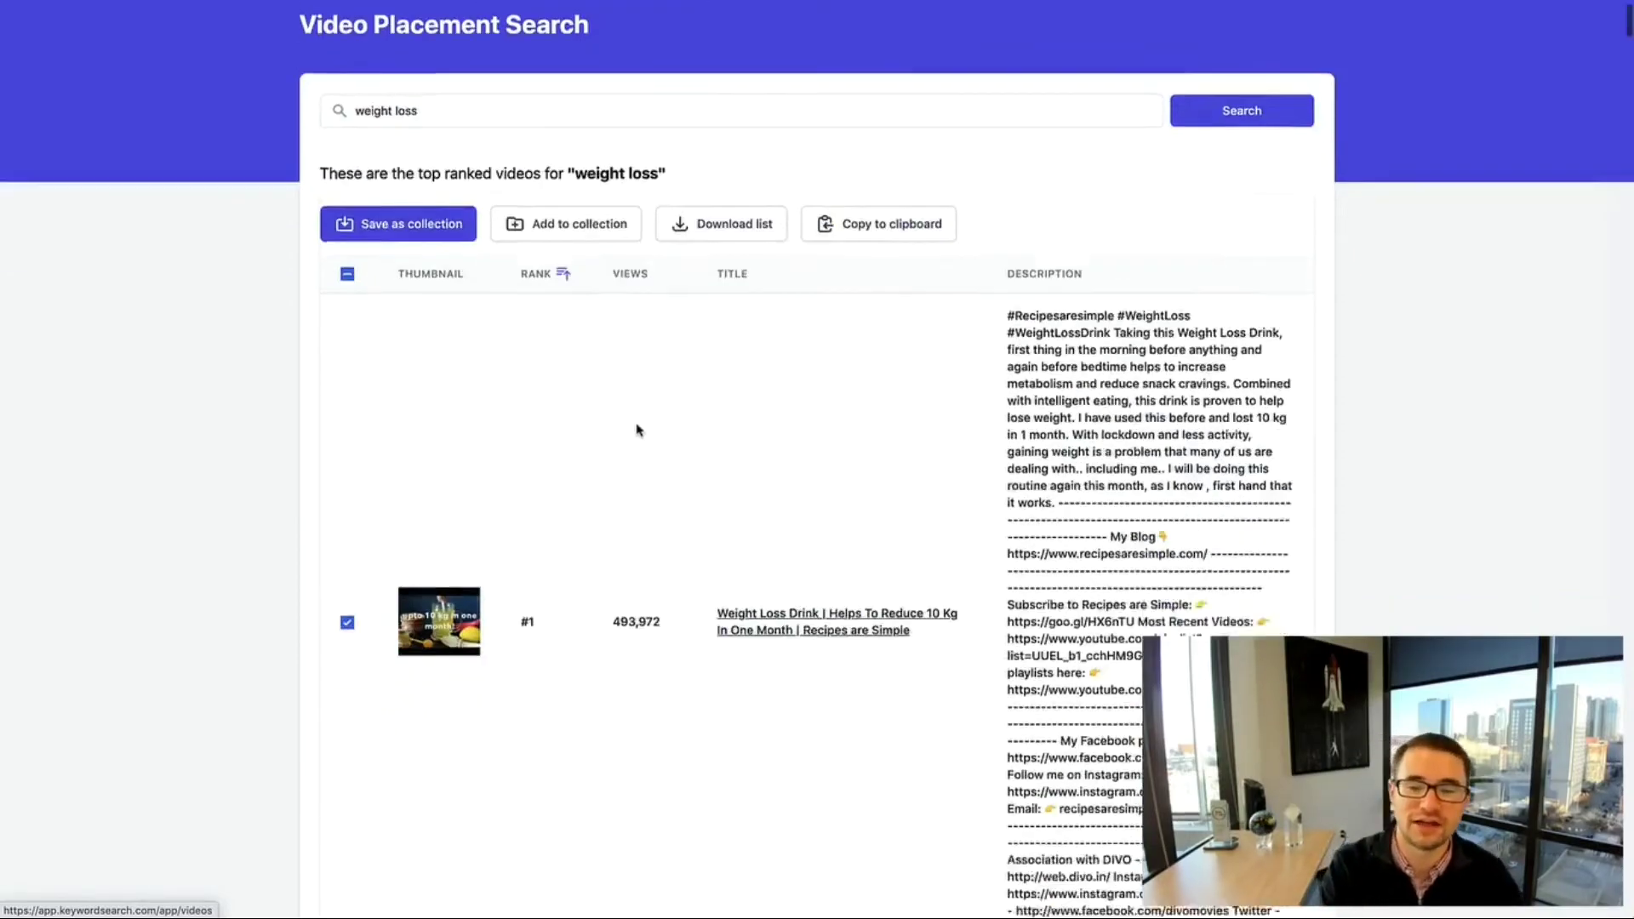
{"action": "scroll", "coordinate": [638, 425], "scroll_direction": "down", "scroll_amount": 20}
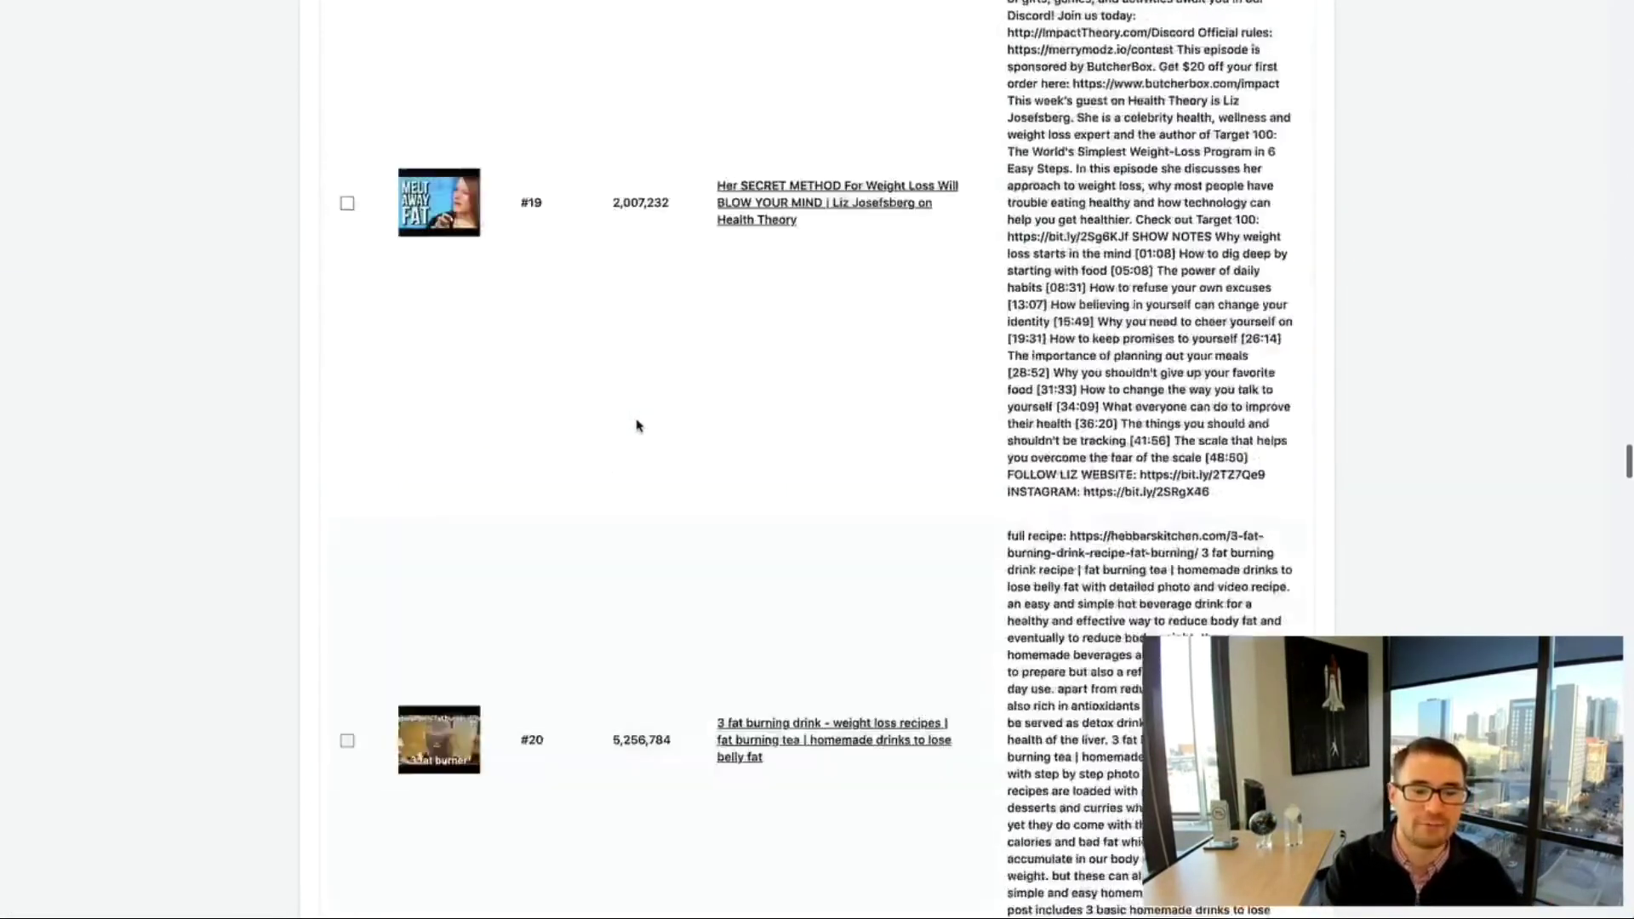
{"action": "scroll", "coordinate": [638, 426], "scroll_direction": "down", "scroll_amount": 20}
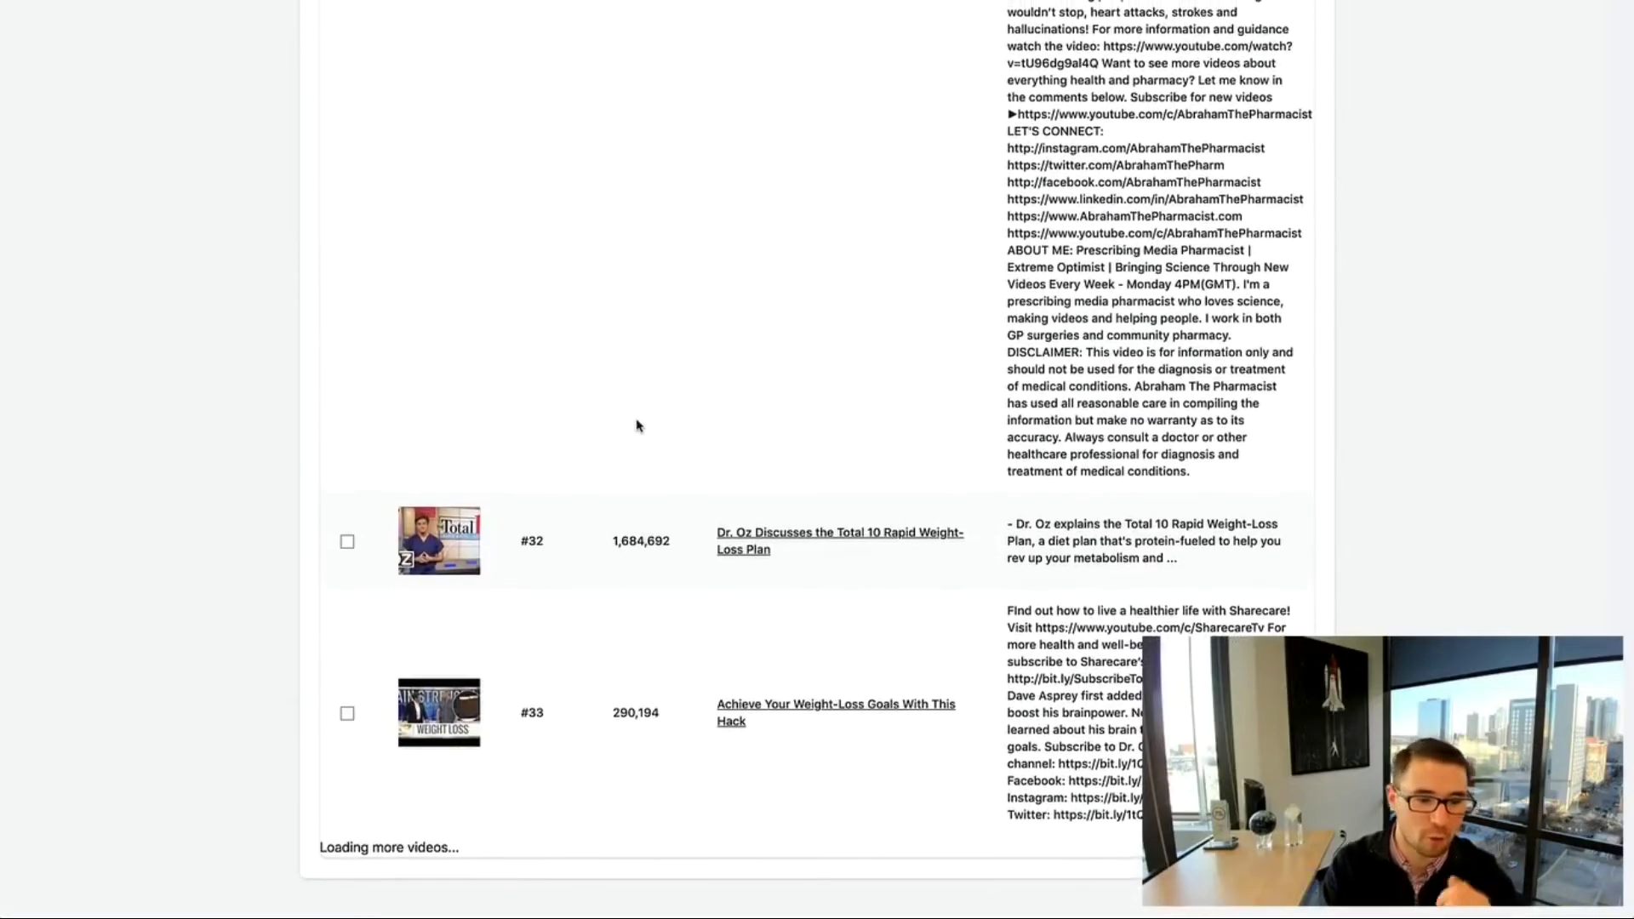
{"action": "scroll", "coordinate": [638, 425], "scroll_direction": "up", "scroll_amount": 20}
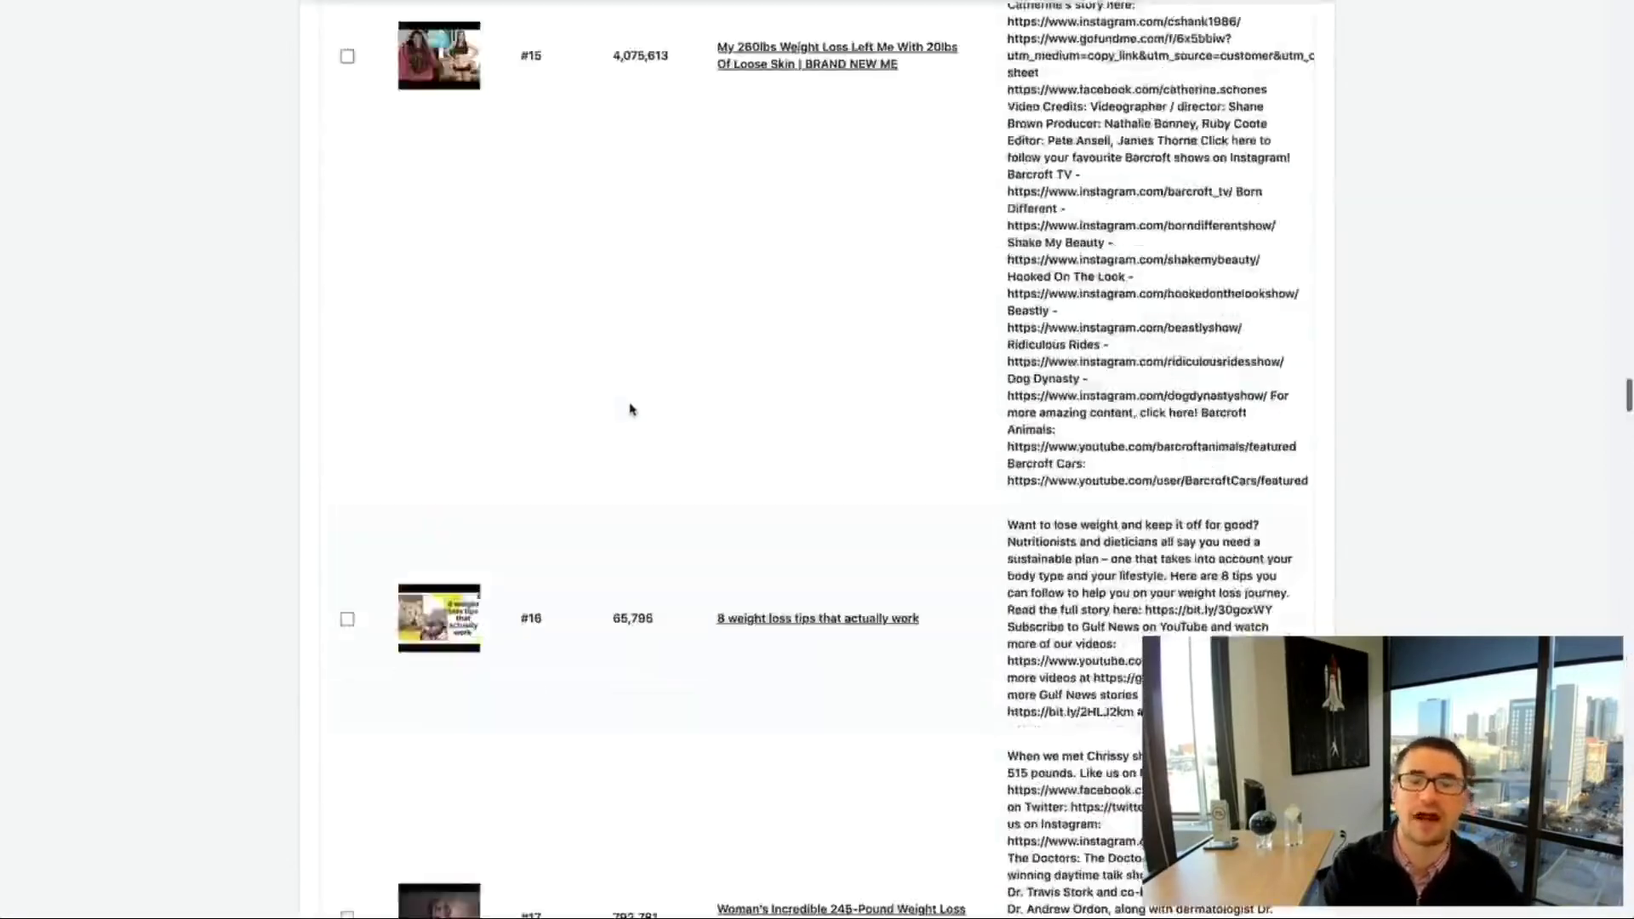
{"action": "scroll", "coordinate": [636, 408], "scroll_direction": "up", "scroll_amount": 20}
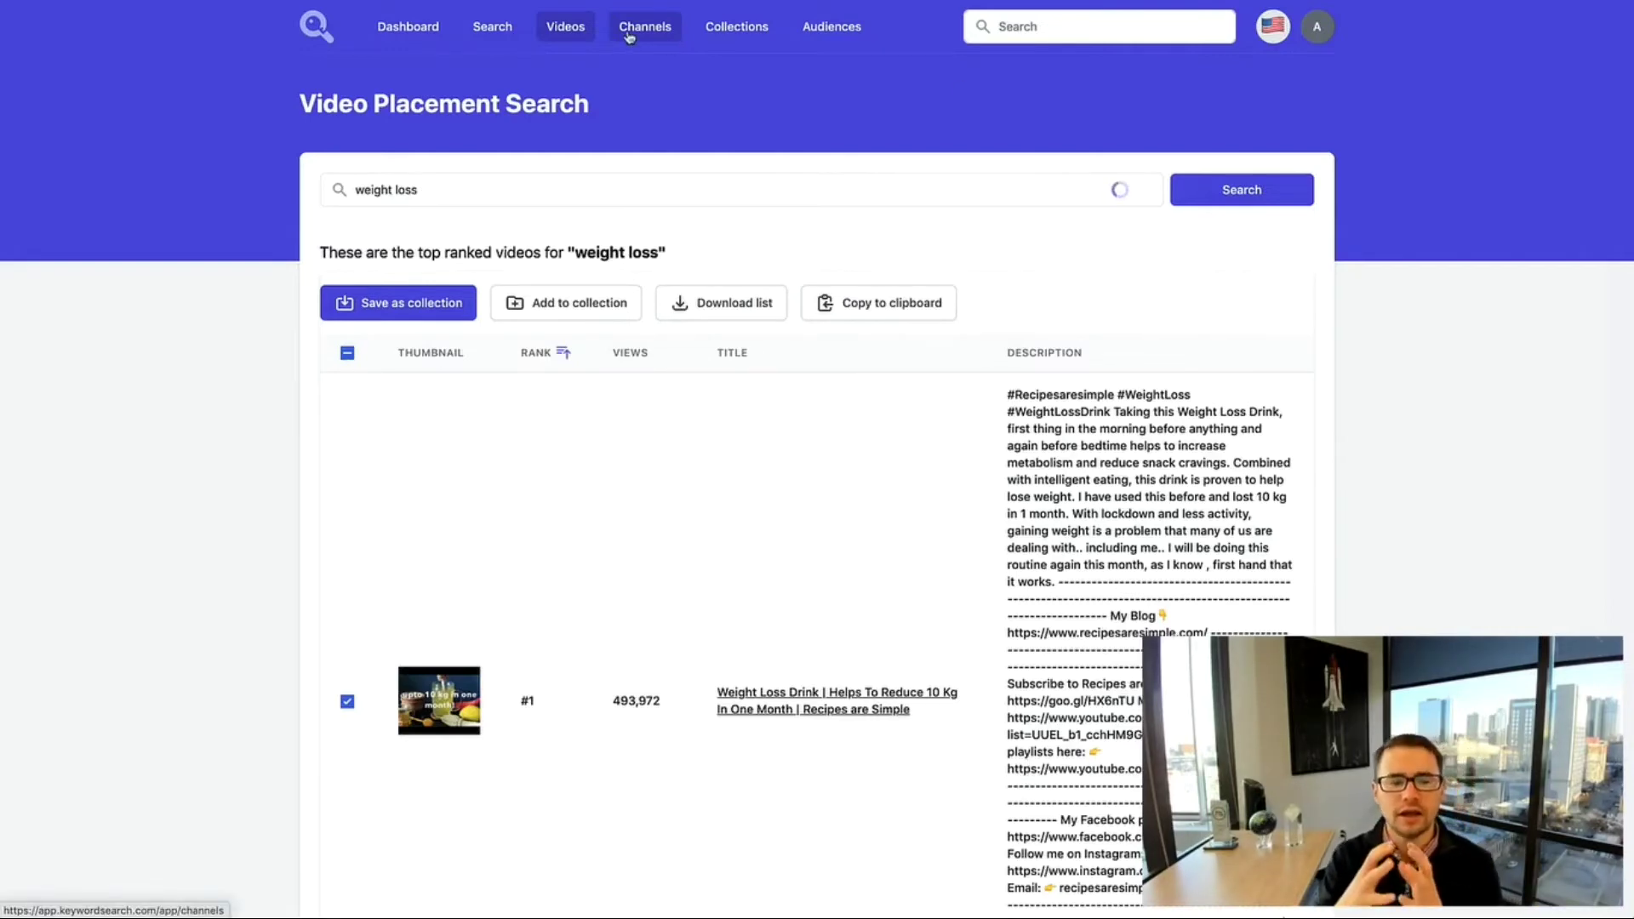
Open the channel search, switch to the Google Ads campaign, and add the four copied "weight loss" channel IDs as placements
{"action": "left_click", "coordinate": [664, 34]}
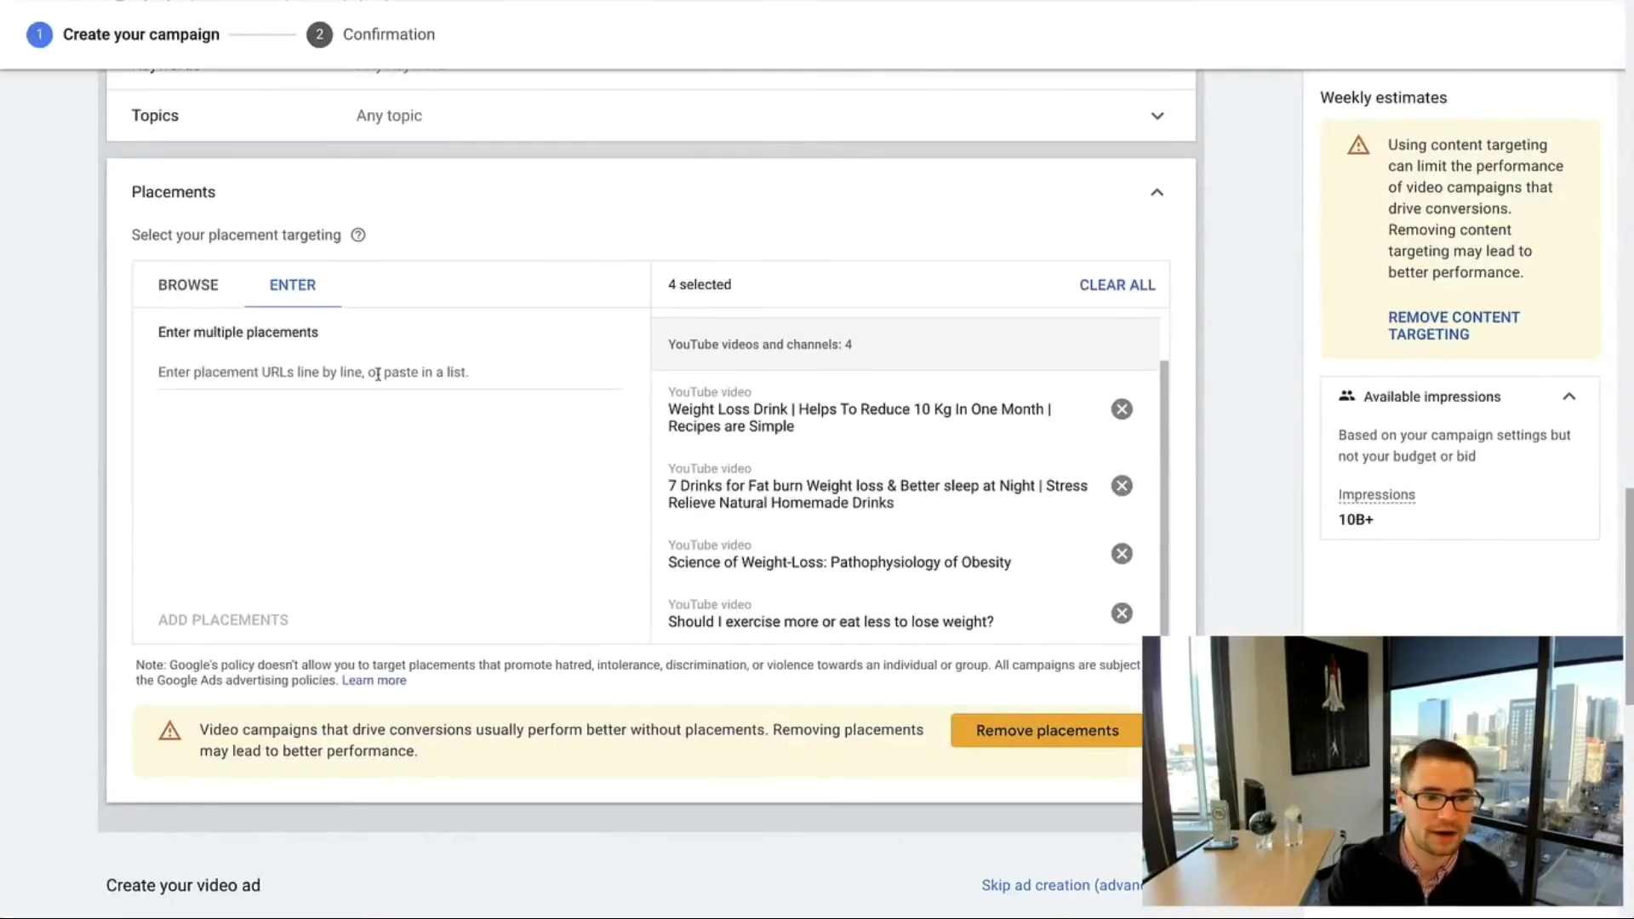
{"action": "left_click", "coordinate": [378, 374]}
{"action": "type", "text": "UCj0V0aG4LcdHmdPJ7aTtSCQ UCnYMOamNKLGVlJgRUbamveA UCAX9zD2wvQK6ybYGiMiOhqg UC0QHWhjbe5fGJEPz3sVb6nw"}
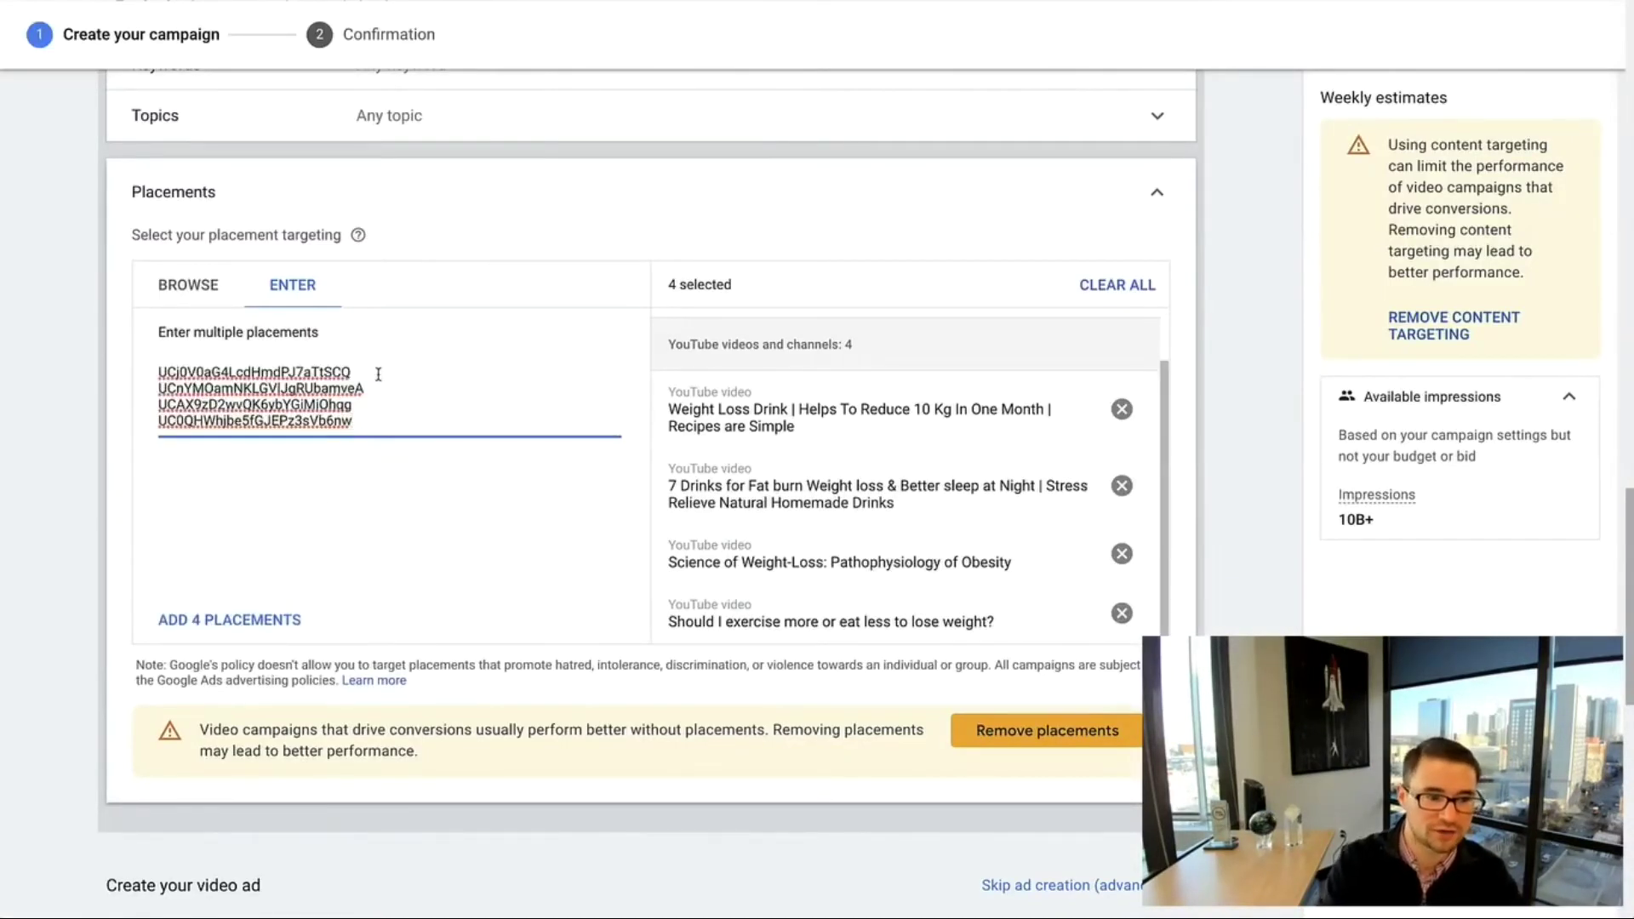
{"action": "left_click", "coordinate": [235, 623]}
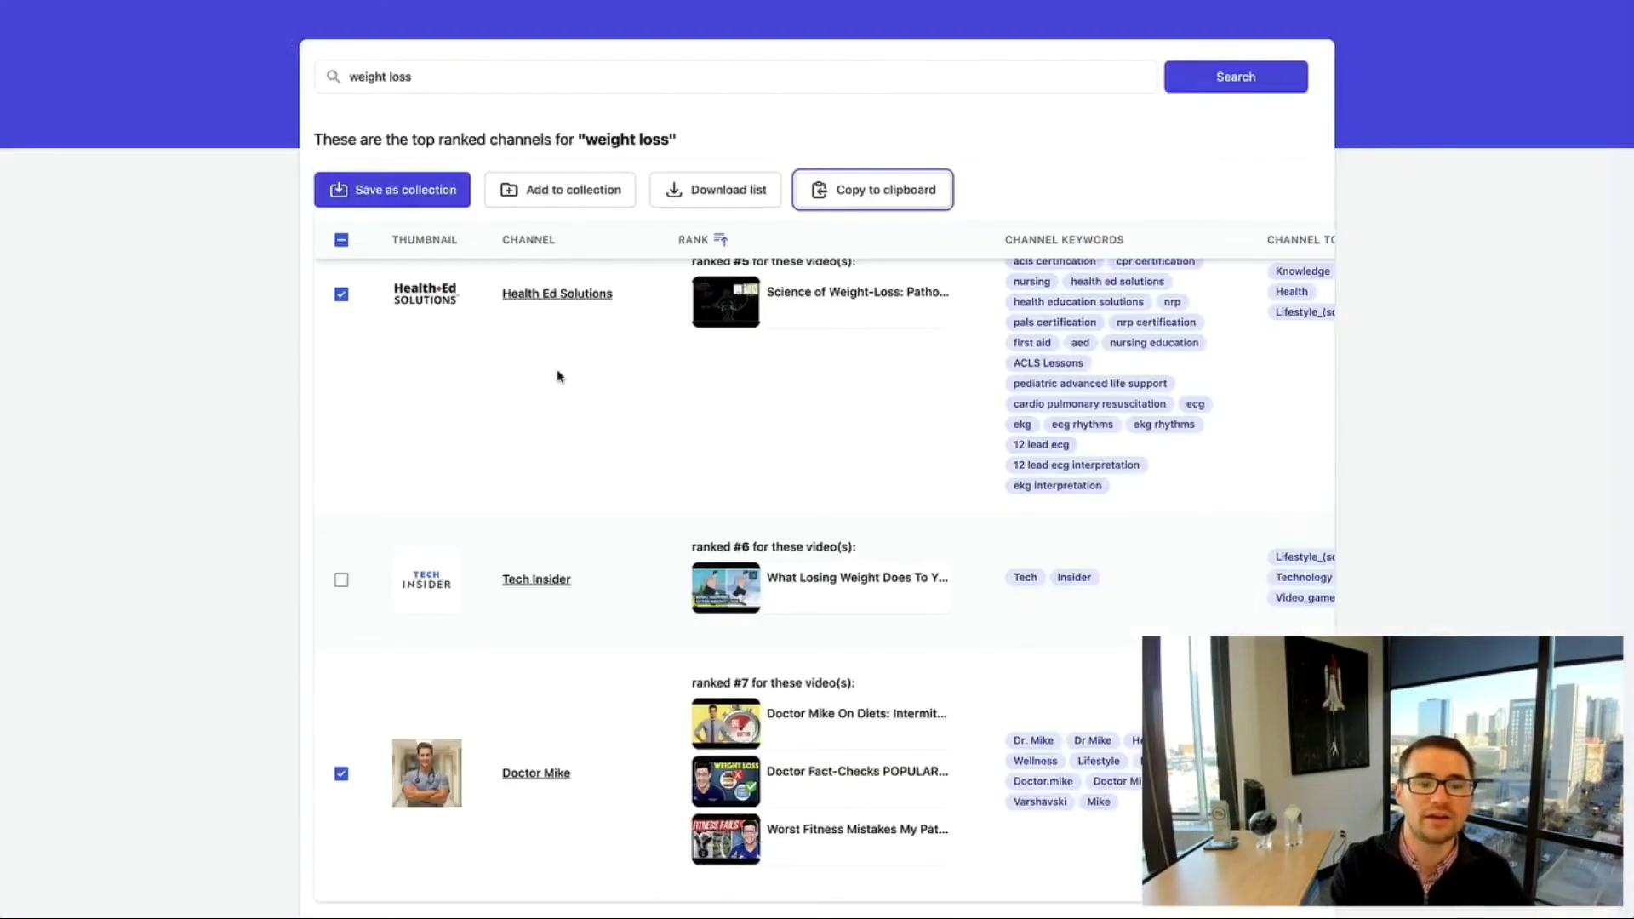
Switch to the saved collections and open the "Weight Loss Keywords 2022" collection that contains 25 keywords
{"action": "scroll", "coordinate": [541, 467], "scroll_direction": "up", "scroll_amount": 10}
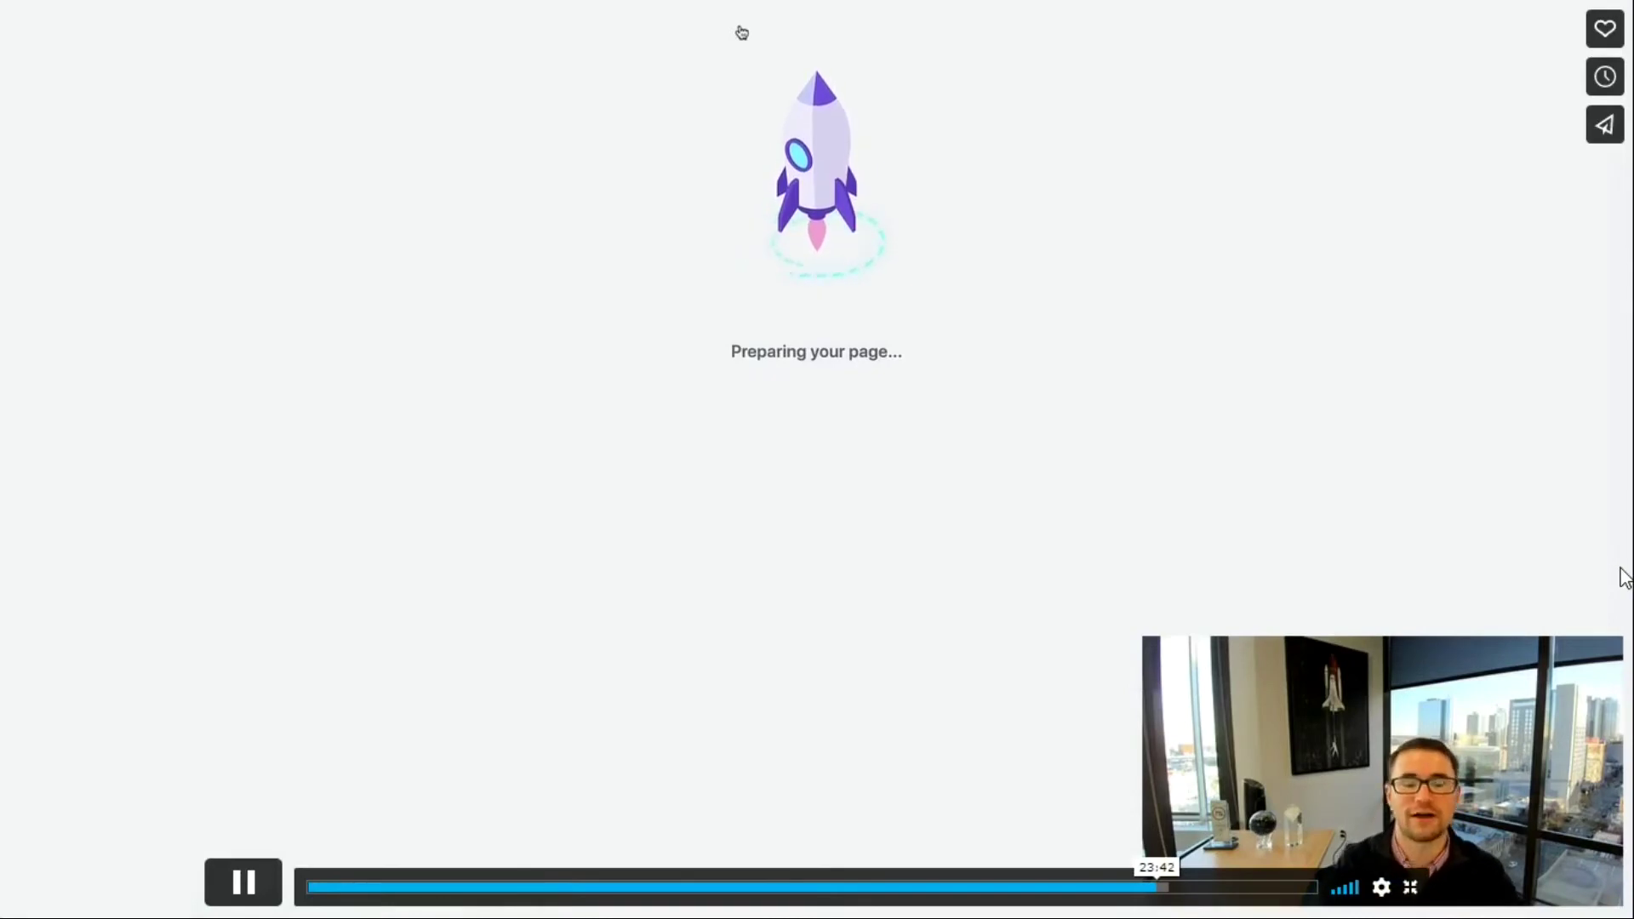
{"action": "scroll", "coordinate": [672, 507], "scroll_direction": "down", "scroll_amount": 5}
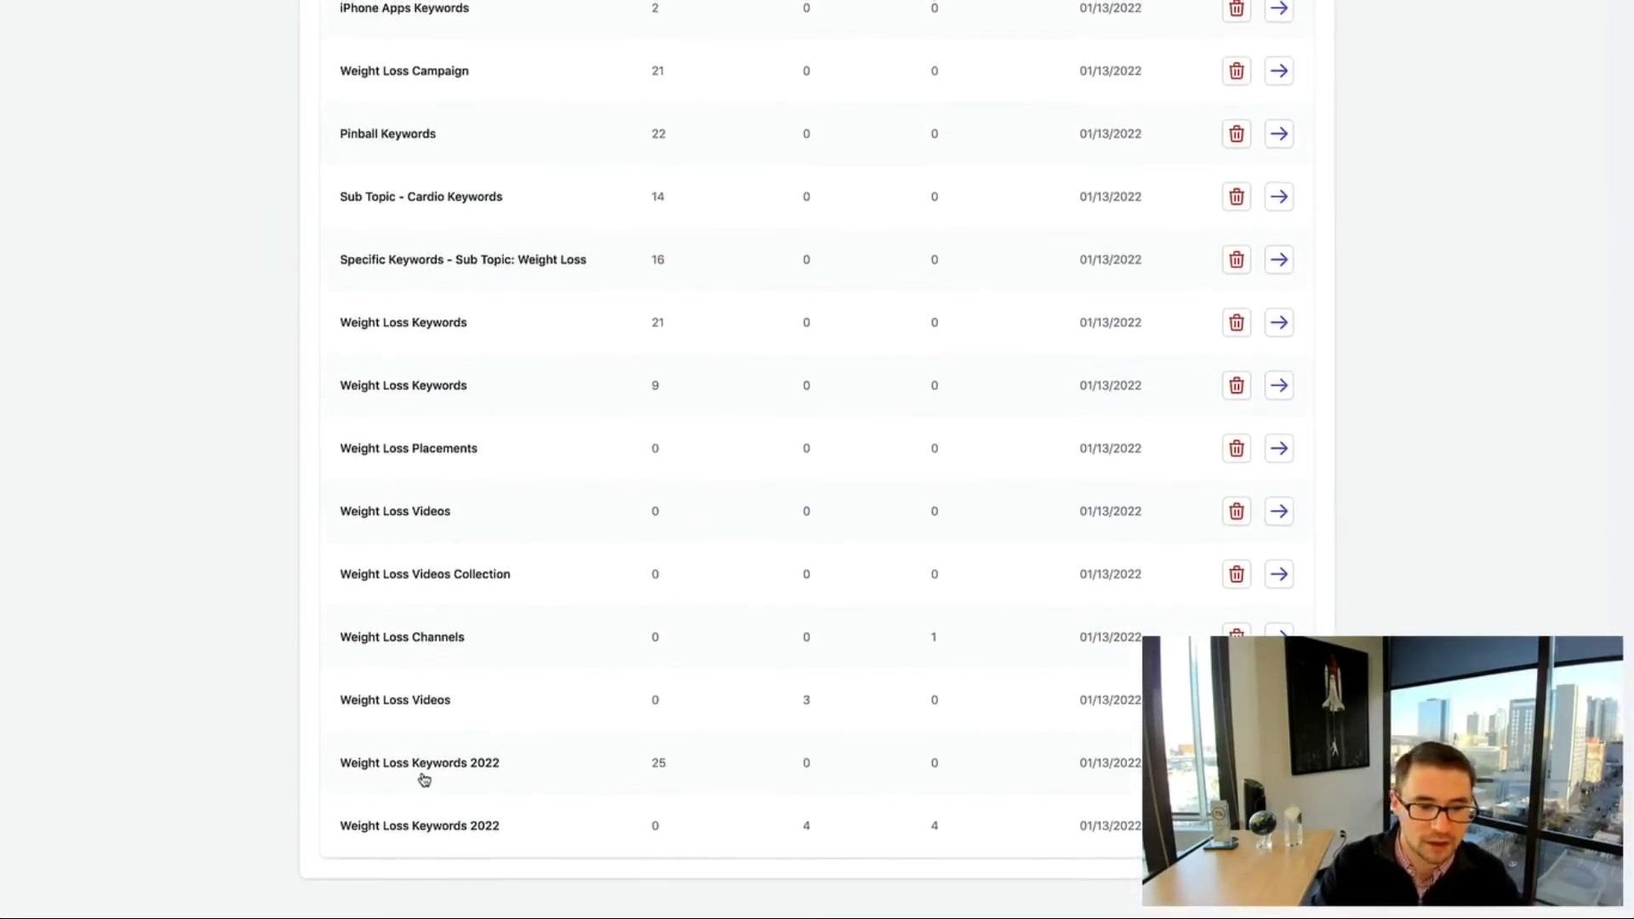
{"action": "left_click", "coordinate": [468, 770]}
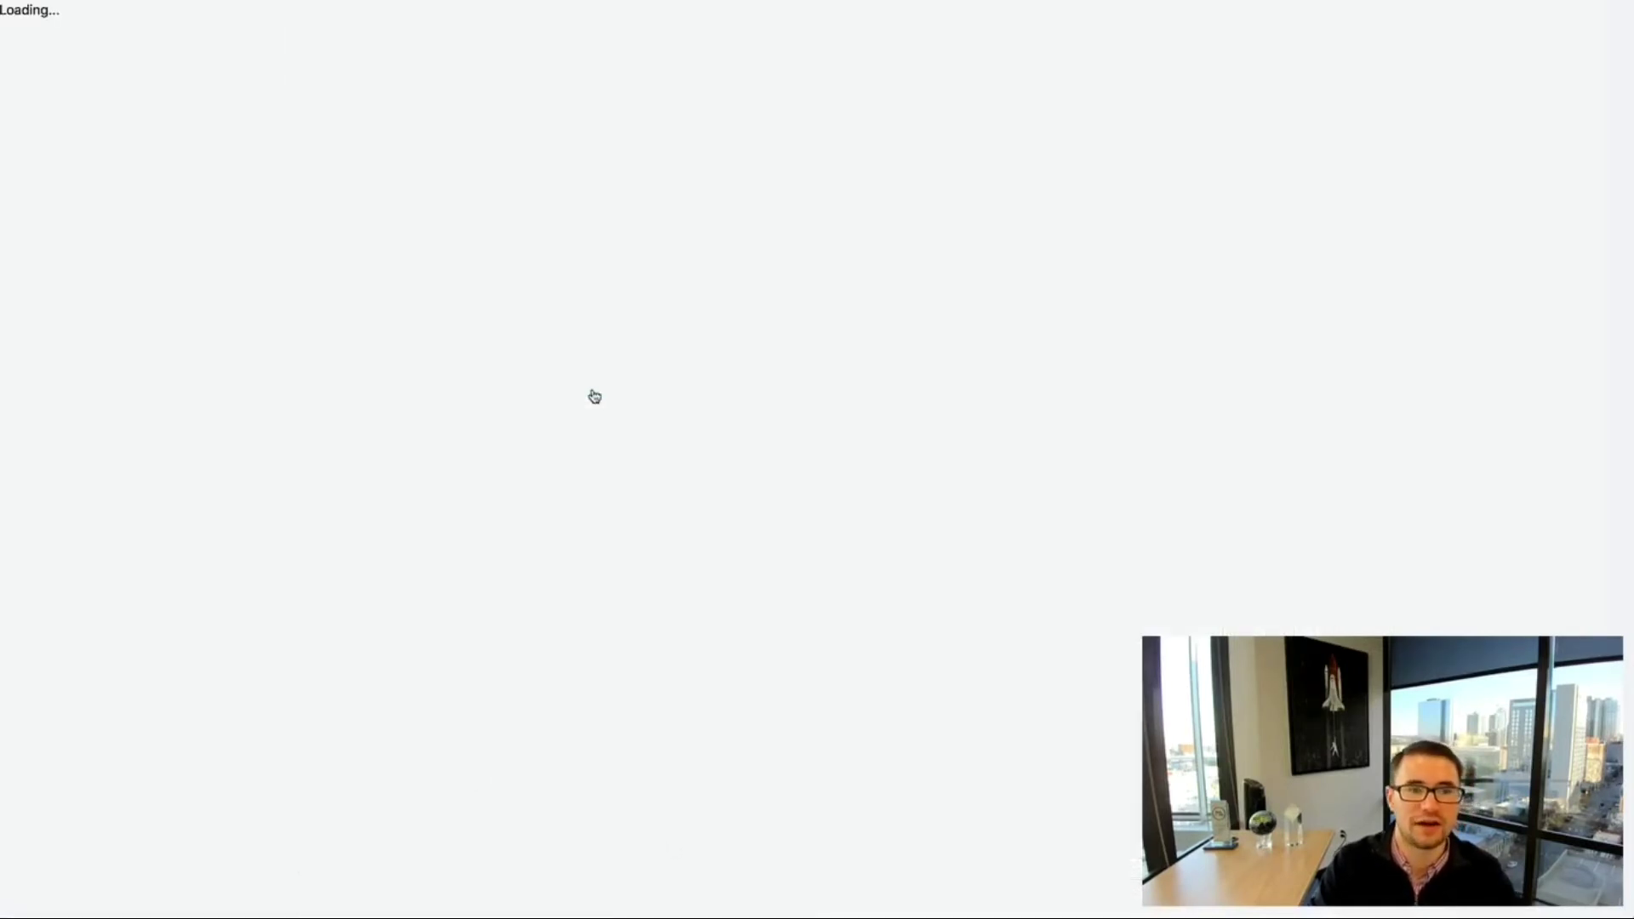
{"action": "scroll", "coordinate": [615, 477], "scroll_direction": "down", "scroll_amount": 5}
{"action": "scroll", "coordinate": [615, 475], "scroll_direction": "up", "scroll_amount": 5}
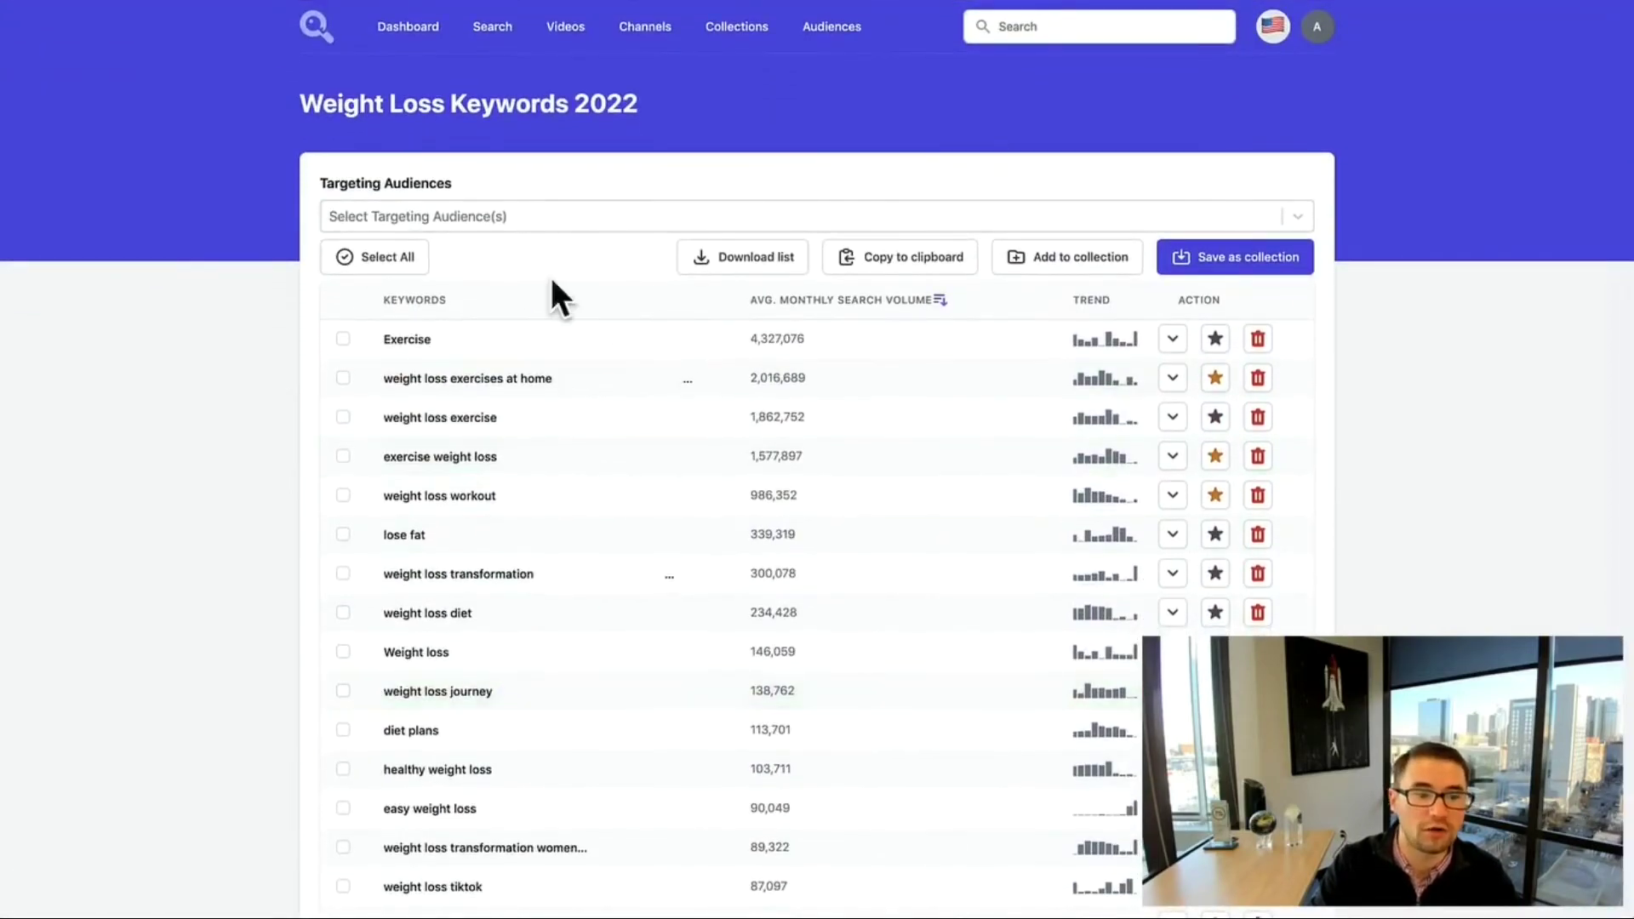
{"action": "scroll", "coordinate": [578, 528], "scroll_direction": "down", "scroll_amount": 5}
{"action": "scroll", "coordinate": [573, 518], "scroll_direction": "up", "scroll_amount": 5}
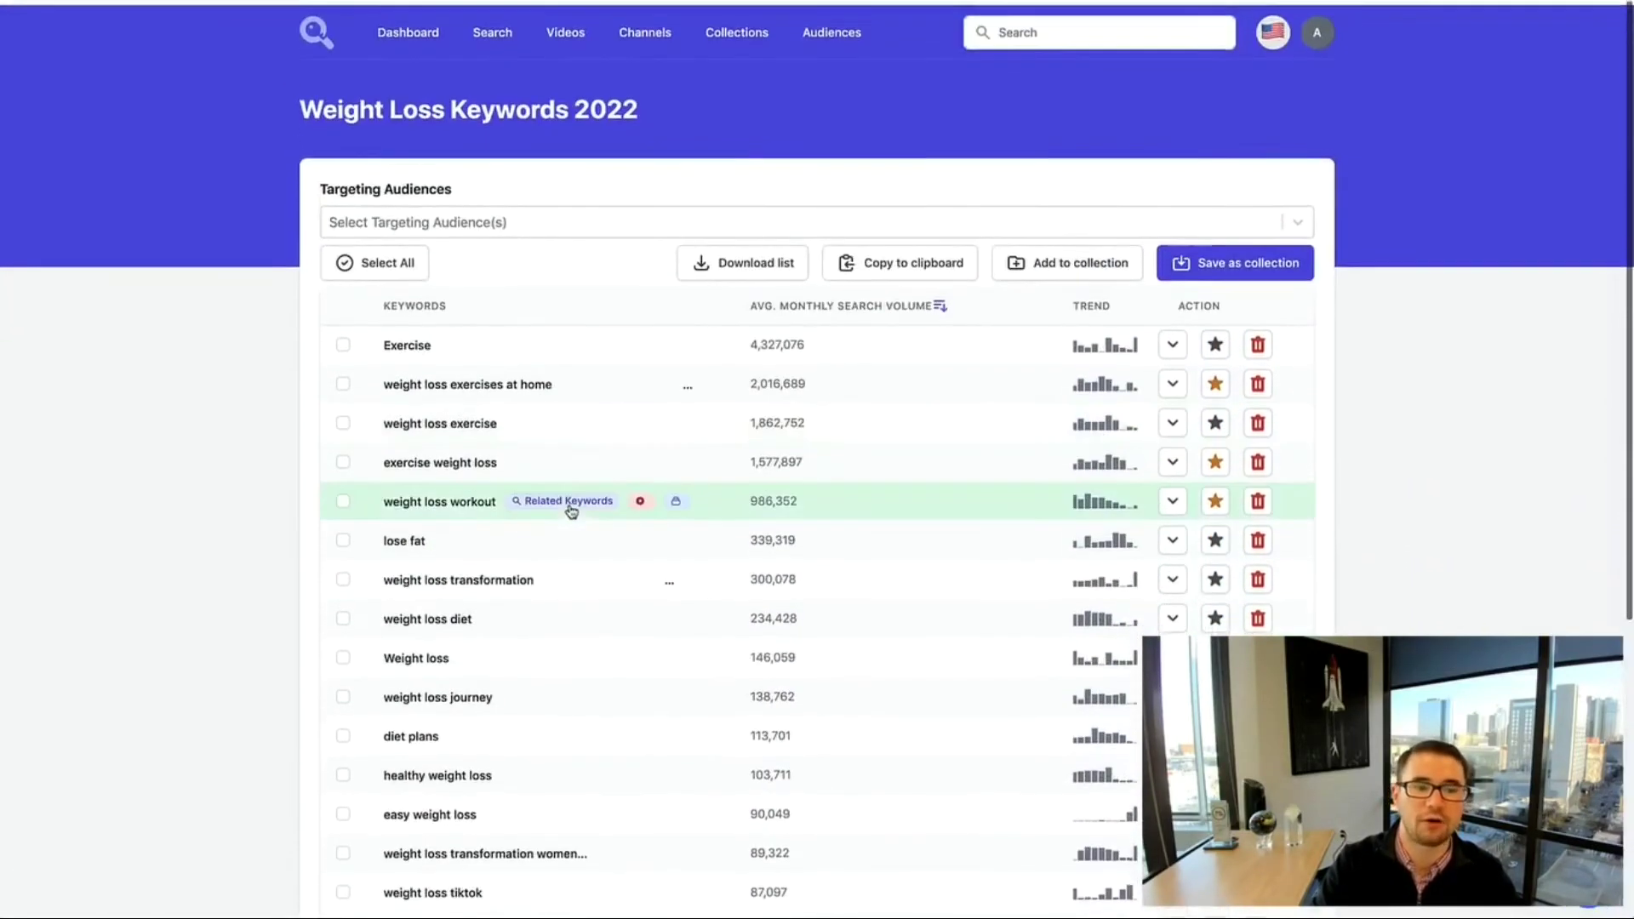
Copy all keywords in the collection and paste them into the Google Ads campaign's keyword targeting
{"action": "left_click", "coordinate": [374, 257]}
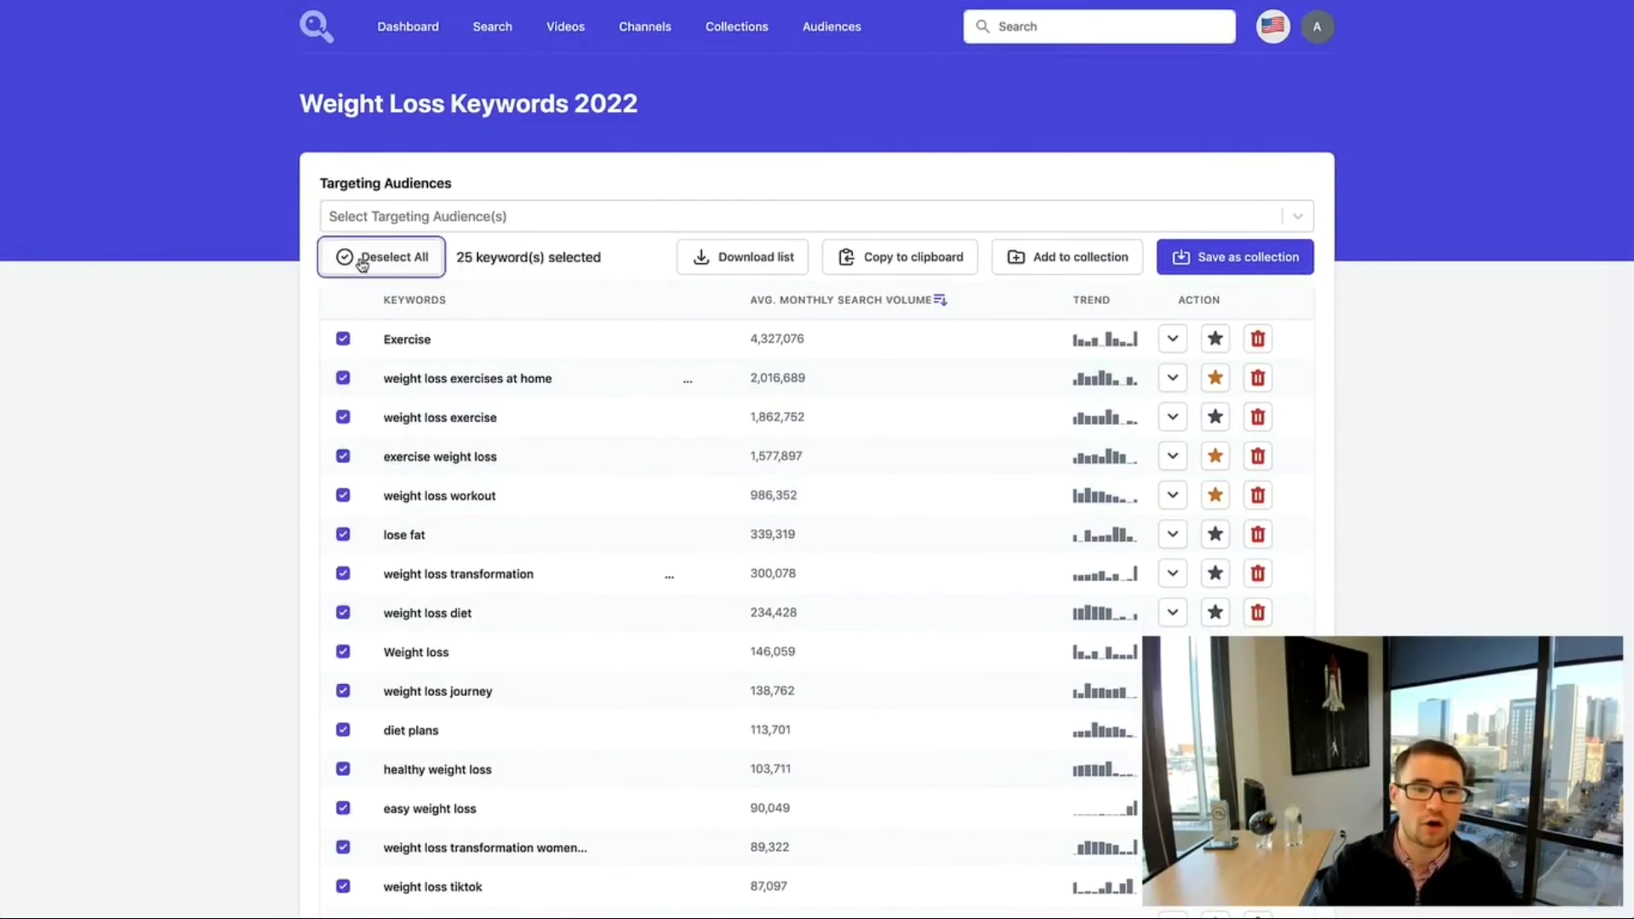
{"action": "left_click", "coordinate": [941, 264]}
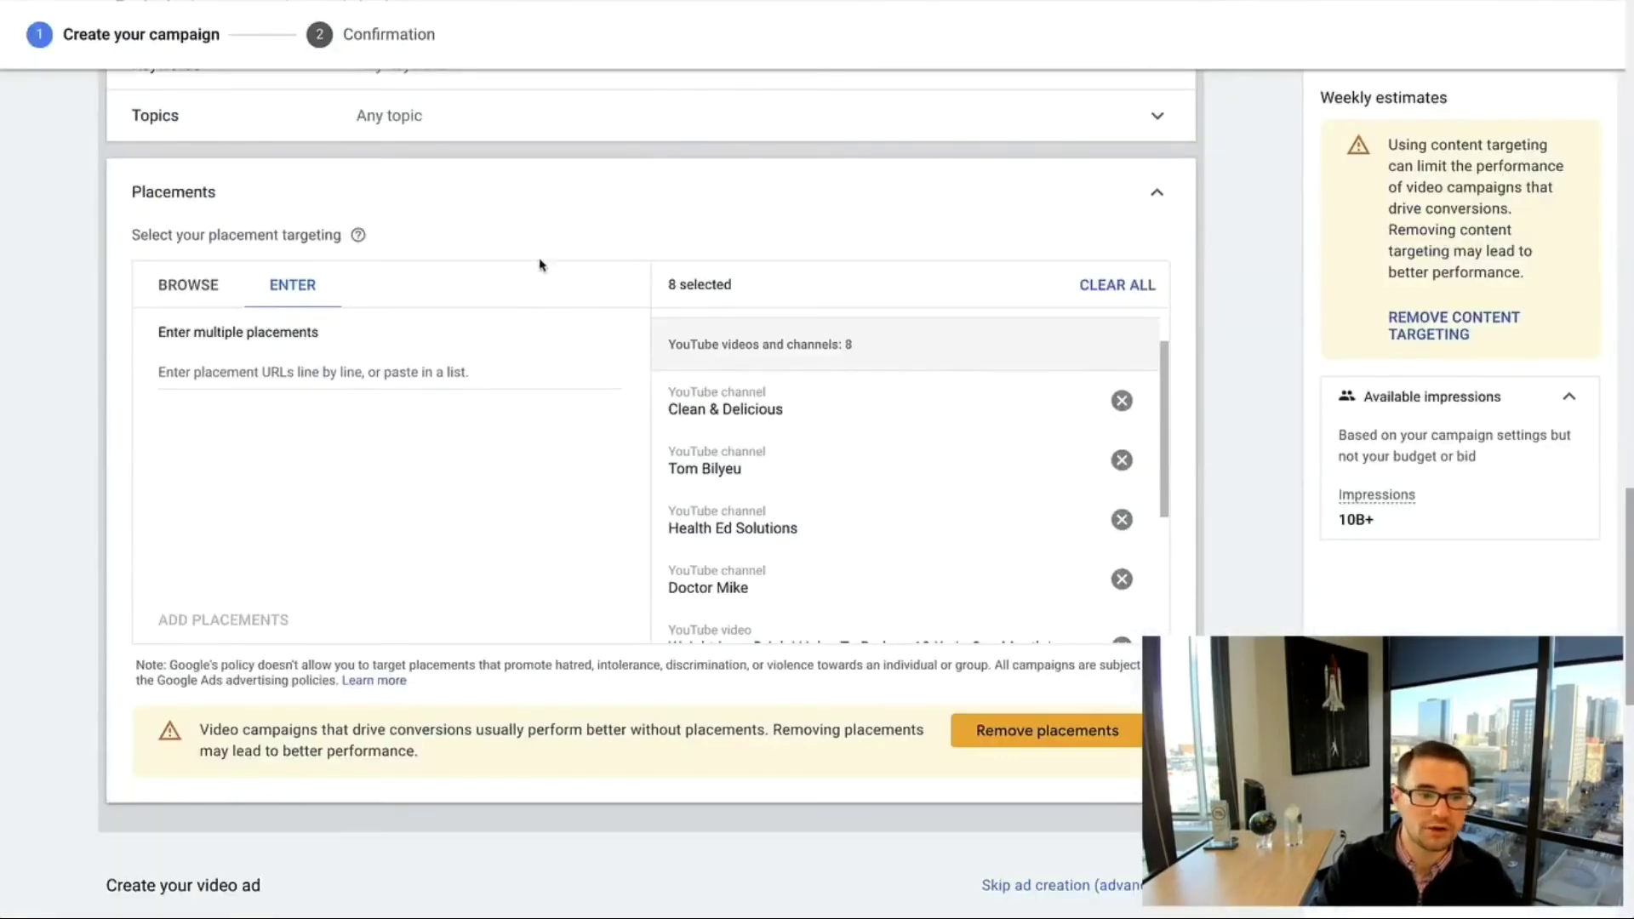
{"action": "scroll", "coordinate": [540, 264], "scroll_direction": "up", "scroll_amount": 3}
{"action": "left_click", "coordinate": [412, 287]}
{"action": "left_click", "coordinate": [343, 439]}
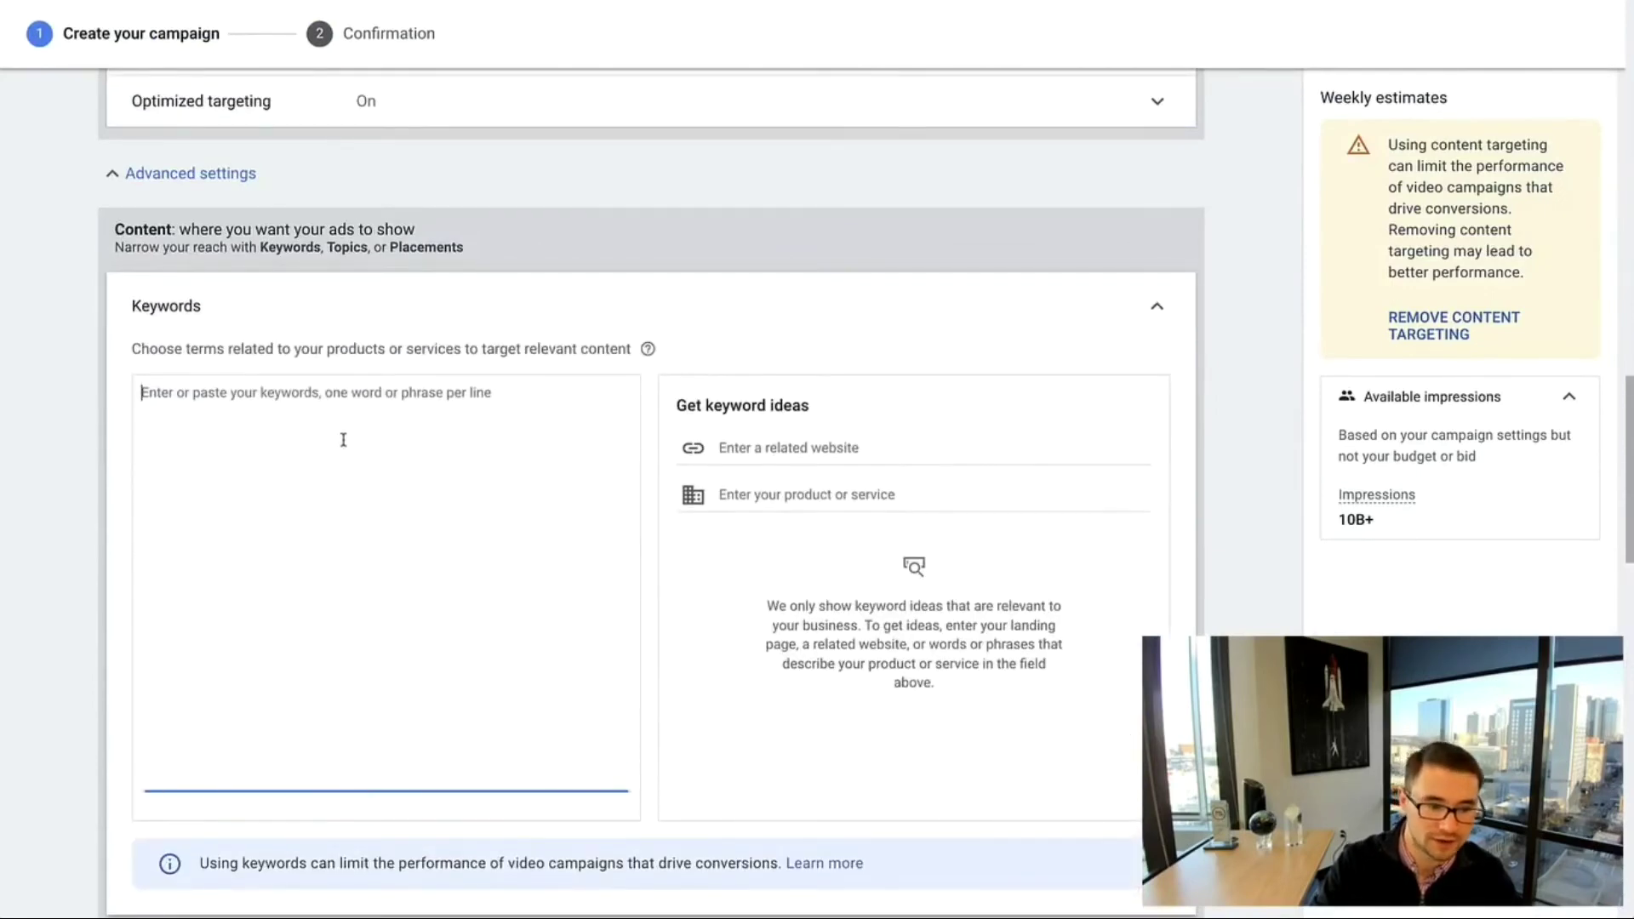
{"action": "key", "text": "ctrl+v"}
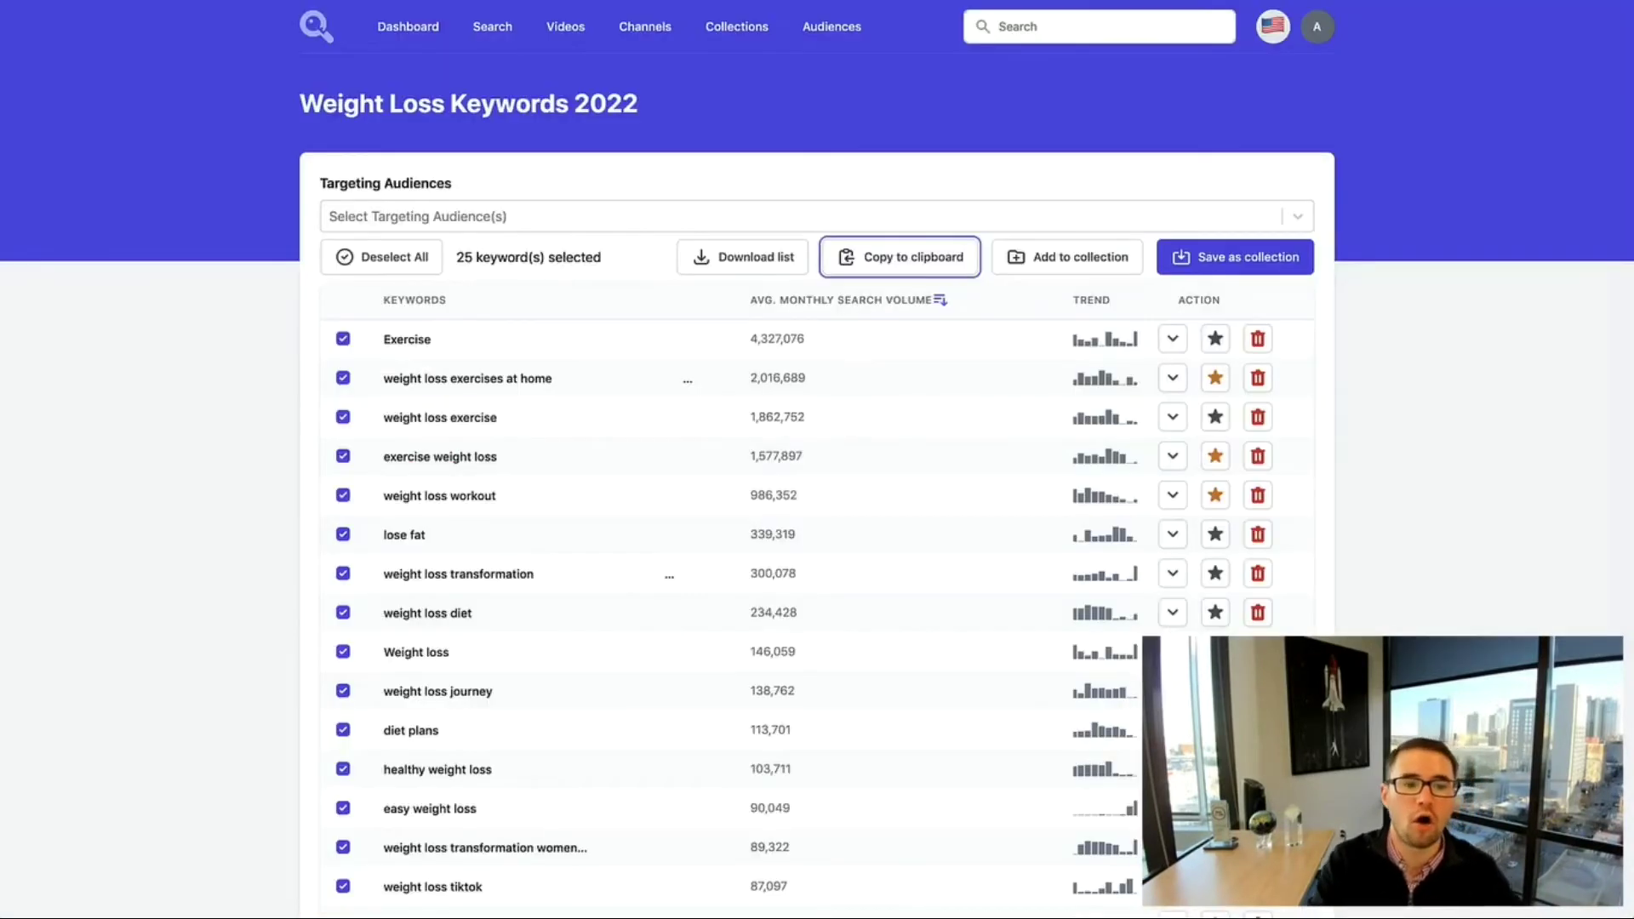
Return to the "Weight Loss Keywords 2022" collection and review its keywords and the targeting audience selection
{"action": "scroll", "coordinate": [886, 503], "scroll_direction": "down", "scroll_amount": 6}
{"action": "scroll", "coordinate": [889, 503], "scroll_direction": "up", "scroll_amount": 7}
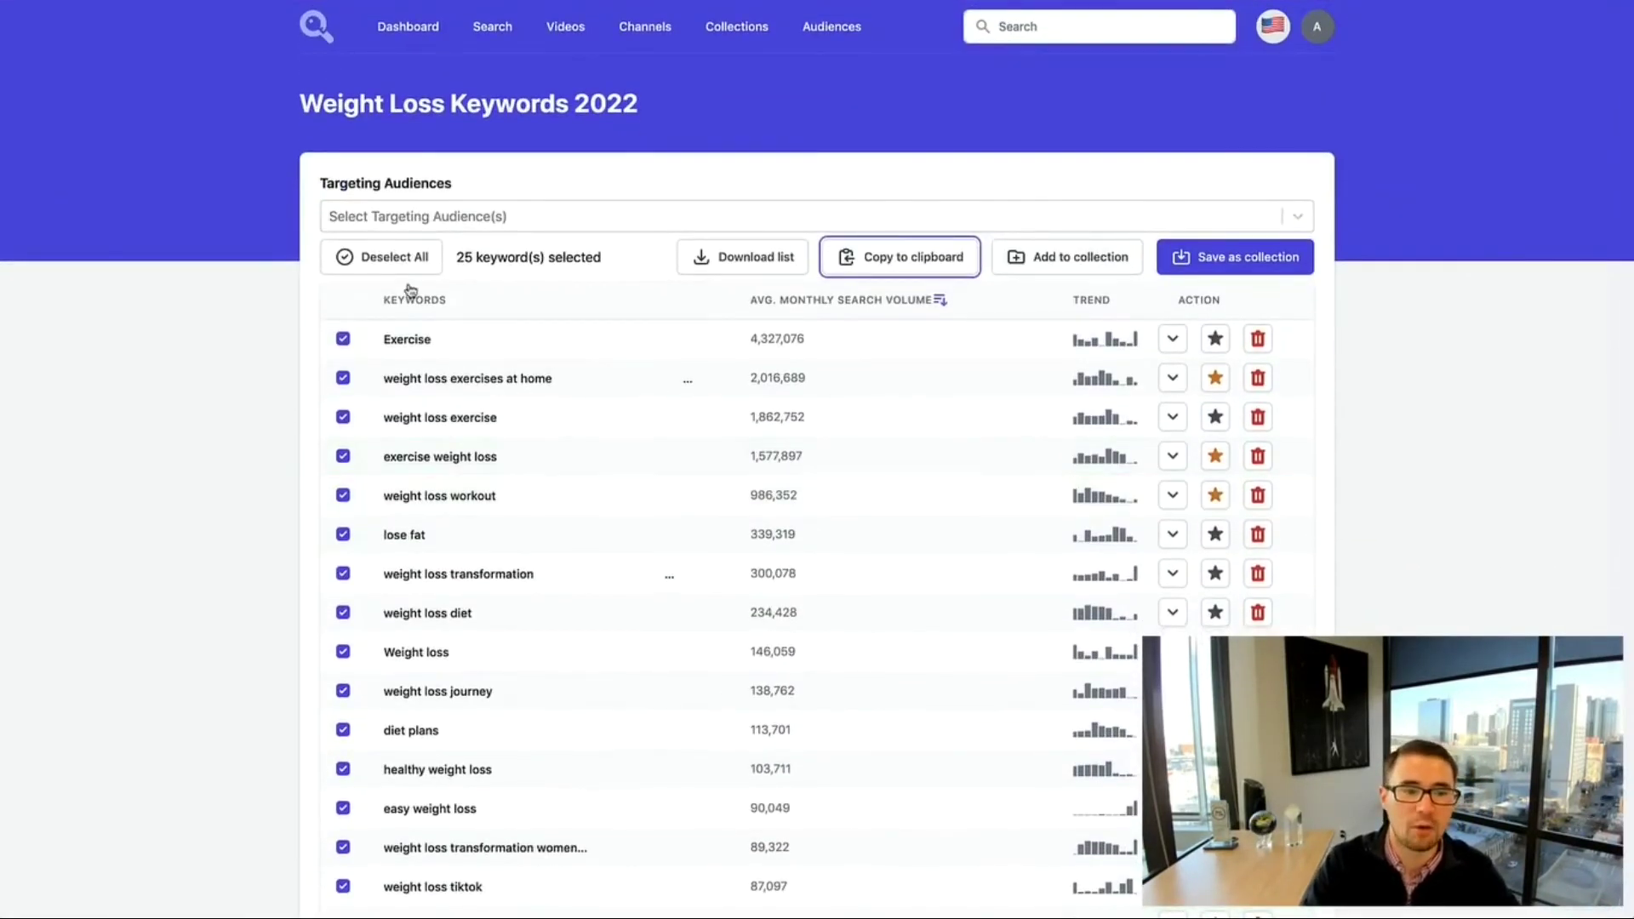
{"action": "left_click", "coordinate": [432, 217]}
{"action": "scroll", "coordinate": [478, 370], "scroll_direction": "down", "scroll_amount": 5}
{"action": "scroll", "coordinate": [478, 370], "scroll_direction": "up", "scroll_amount": 5}
{"action": "left_click", "coordinate": [148, 317]}
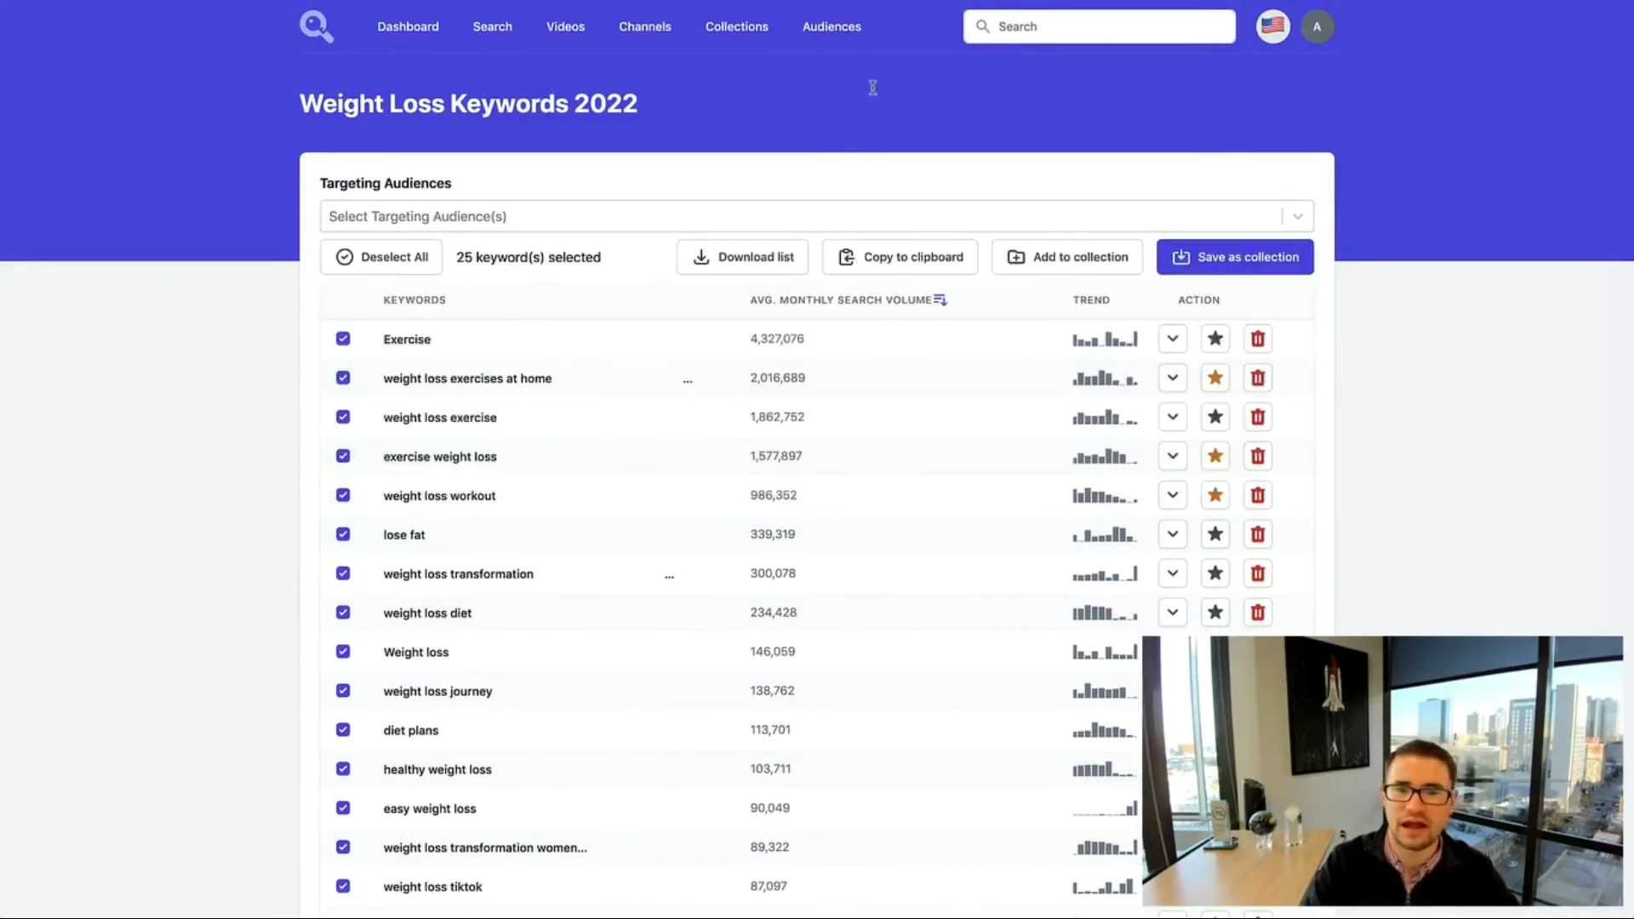
{"action": "scroll", "coordinate": [756, 756], "scroll_direction": "down", "scroll_amount": 5}
{"action": "scroll", "coordinate": [756, 756], "scroll_direction": "up", "scroll_amount": 5}
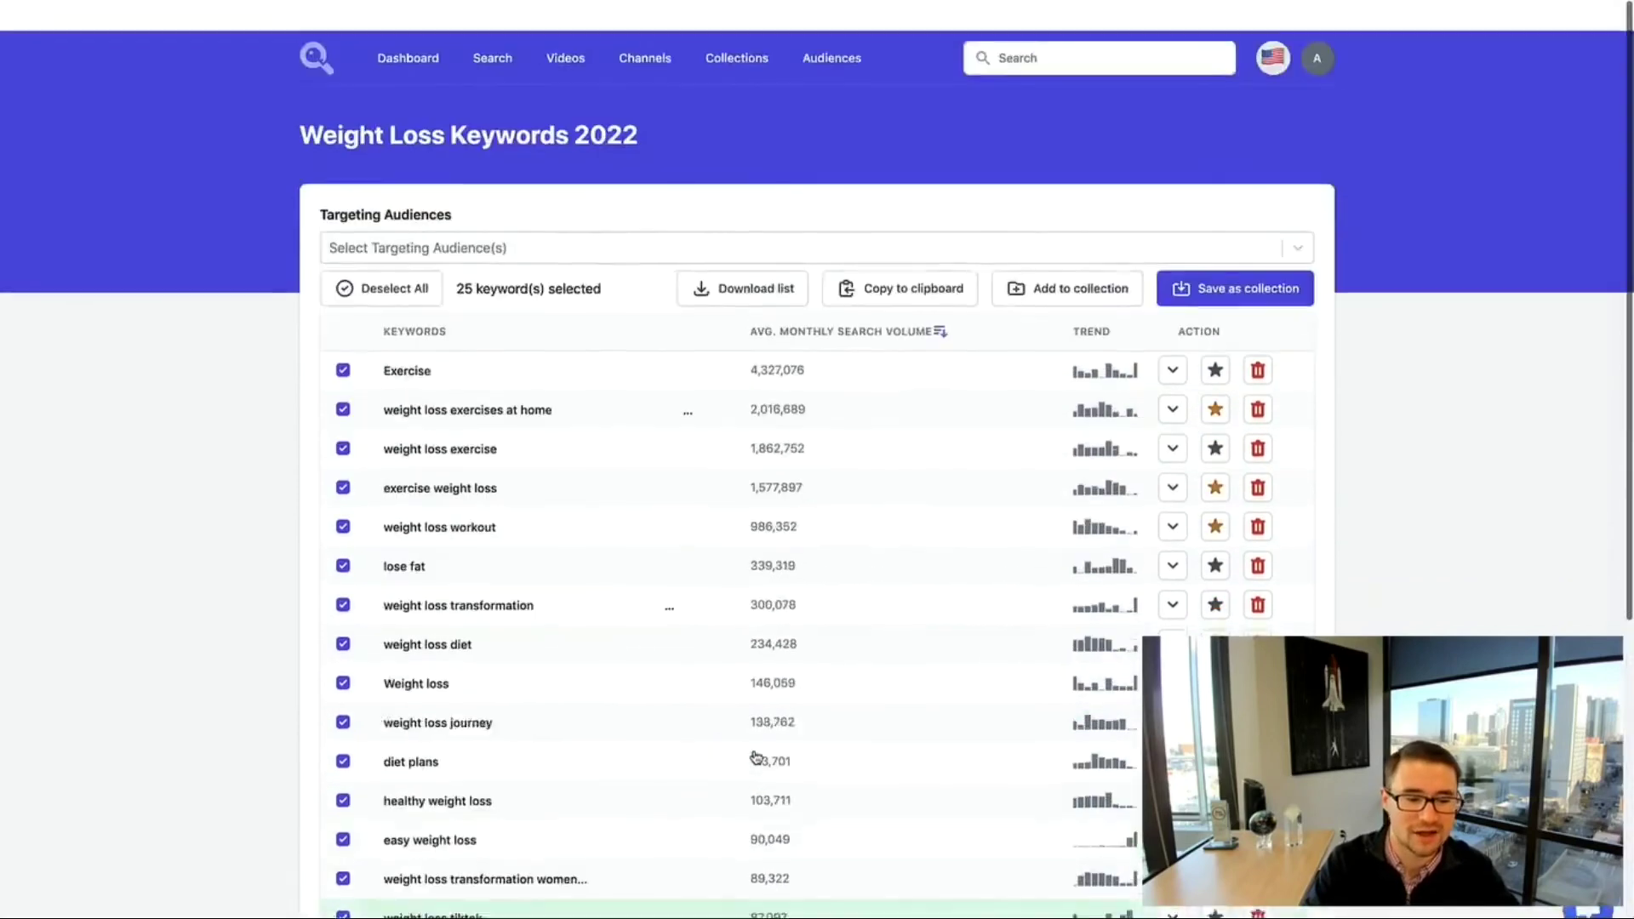
Add the keyword "Exercise" to the favorites and expand its monthly search volume chart
{"action": "left_click", "coordinate": [1174, 344]}
{"action": "left_click", "coordinate": [1211, 338]}
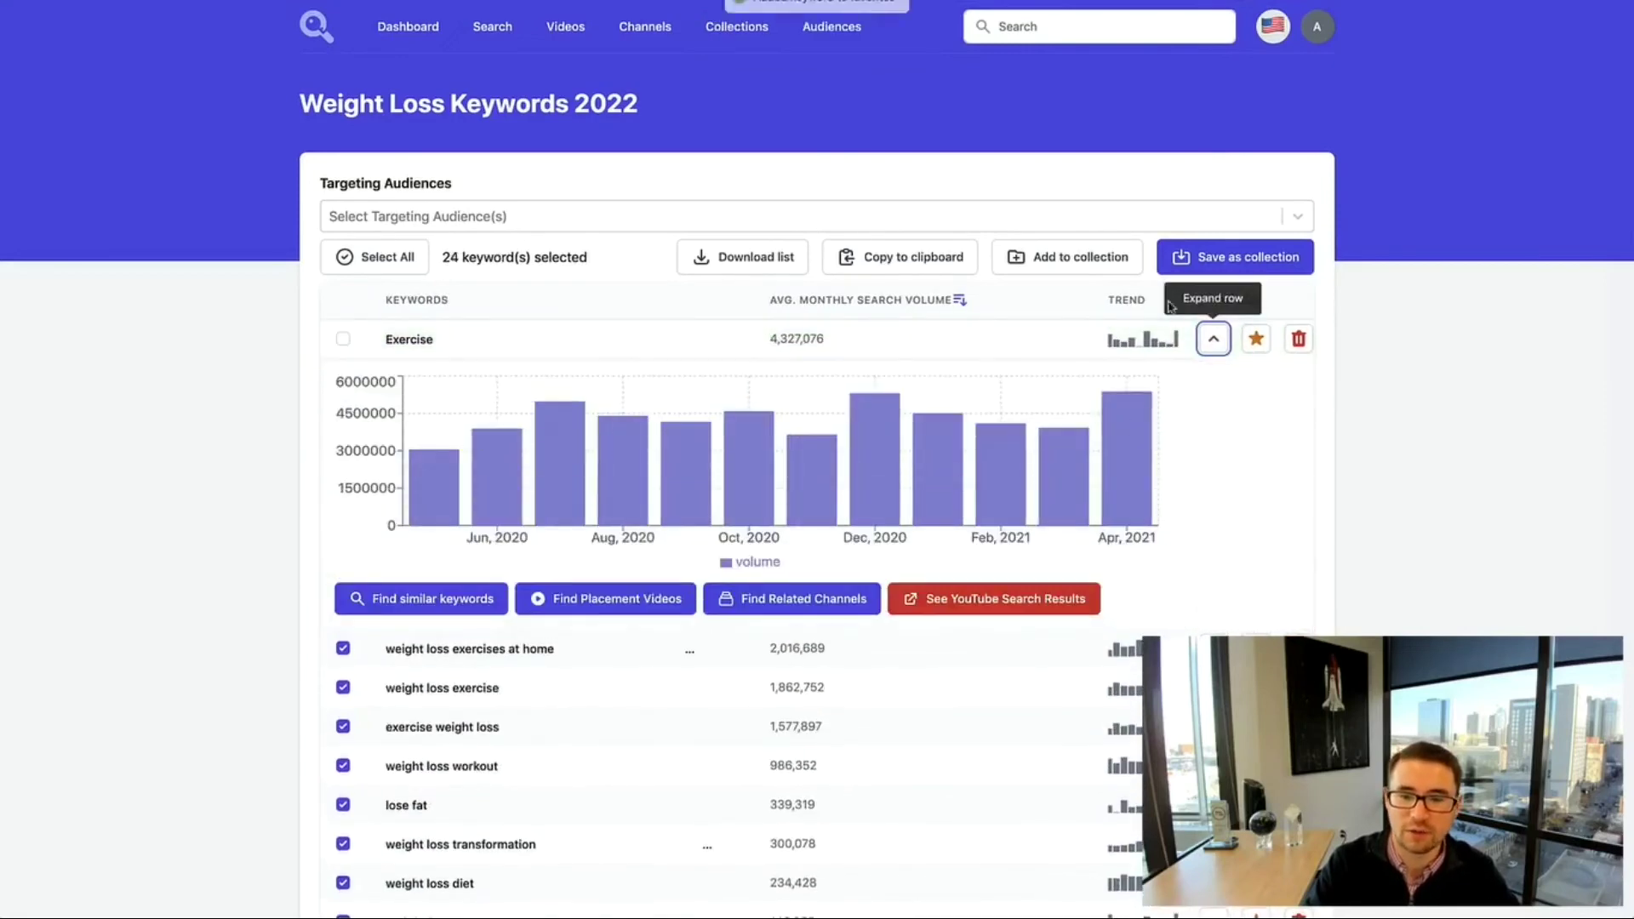
{"action": "left_click", "coordinate": [1213, 338]}
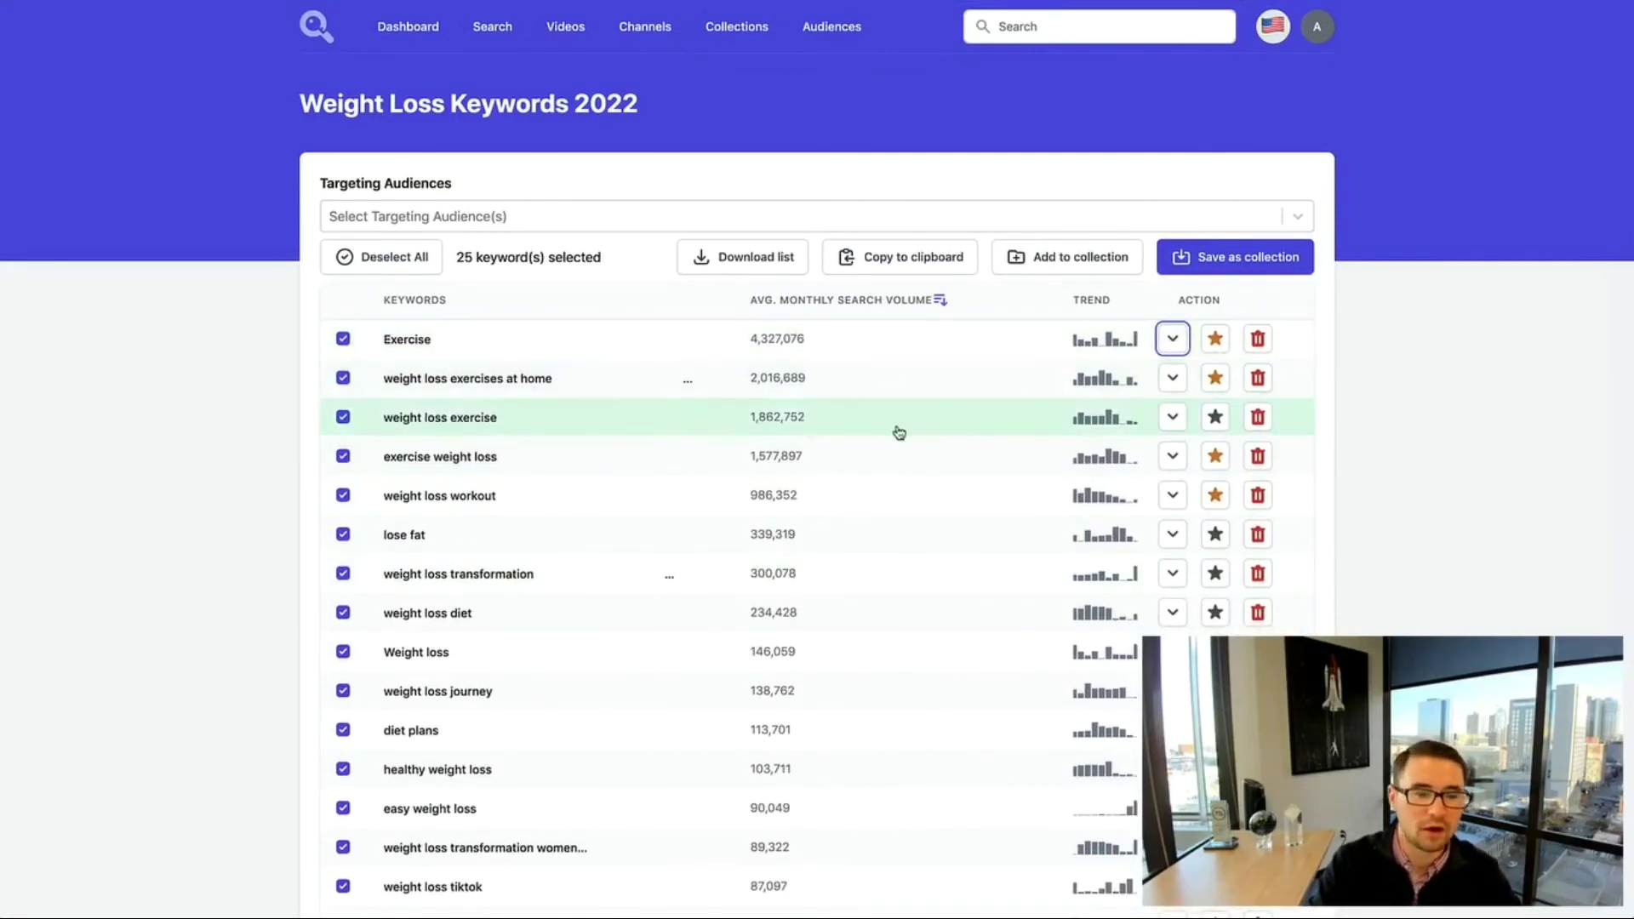
{"action": "left_click", "coordinate": [855, 351]}
{"action": "mouse_move", "coordinate": [410, 355]}
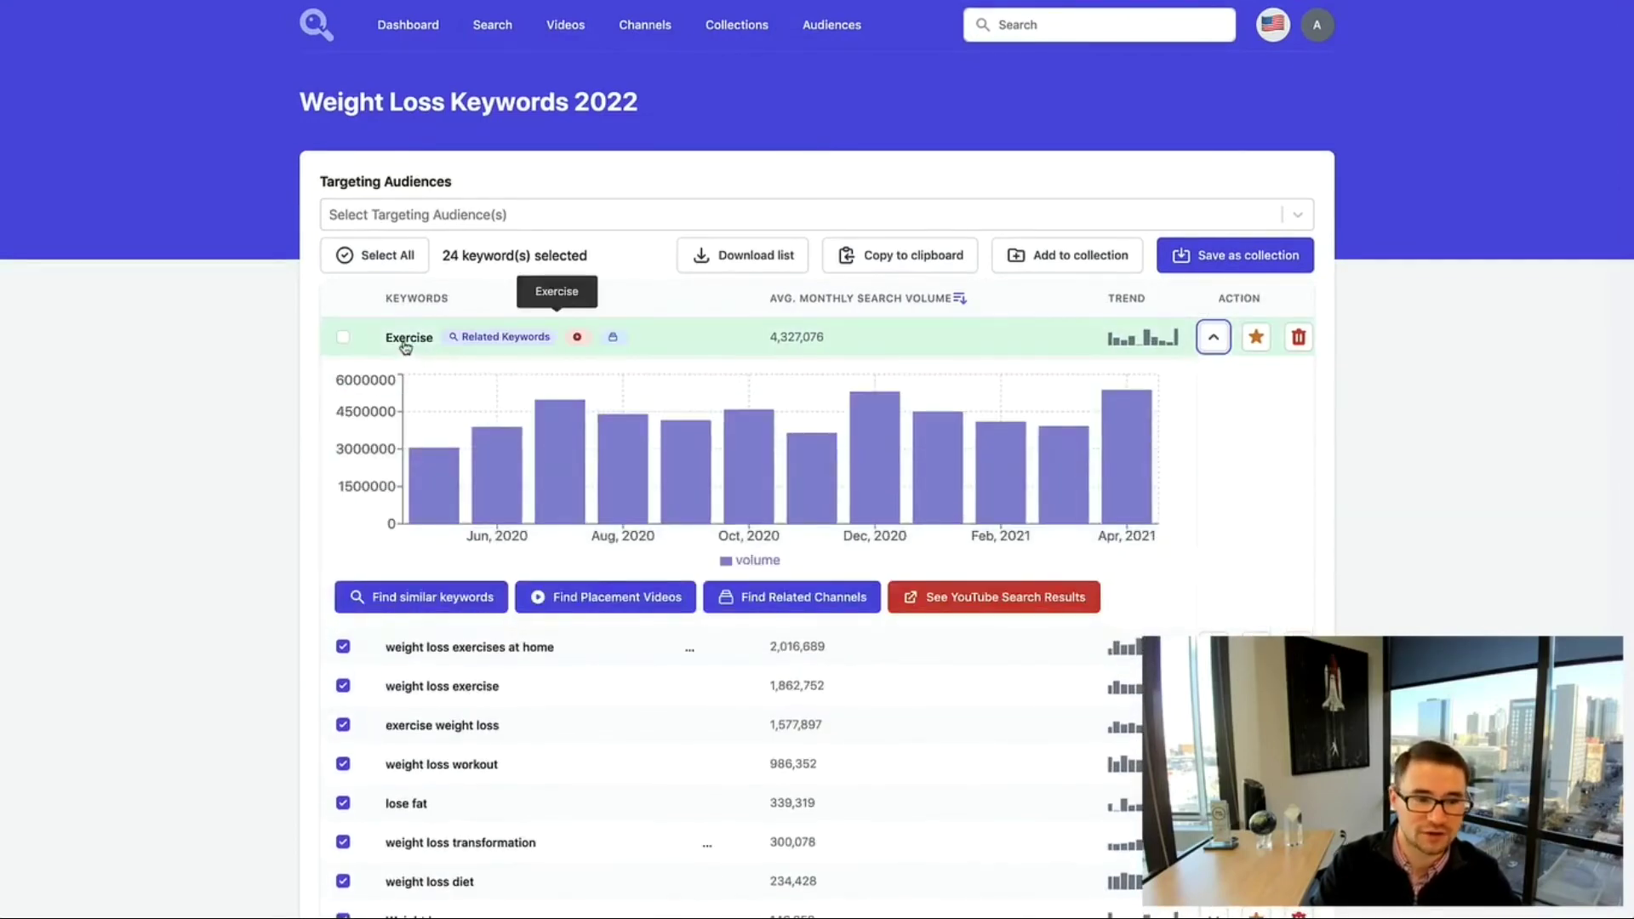
Look up keywords similar to "Exercise" and return to the "Weight Loss Keywords 2022" keyword collection
{"action": "mouse_move", "coordinate": [435, 434]}
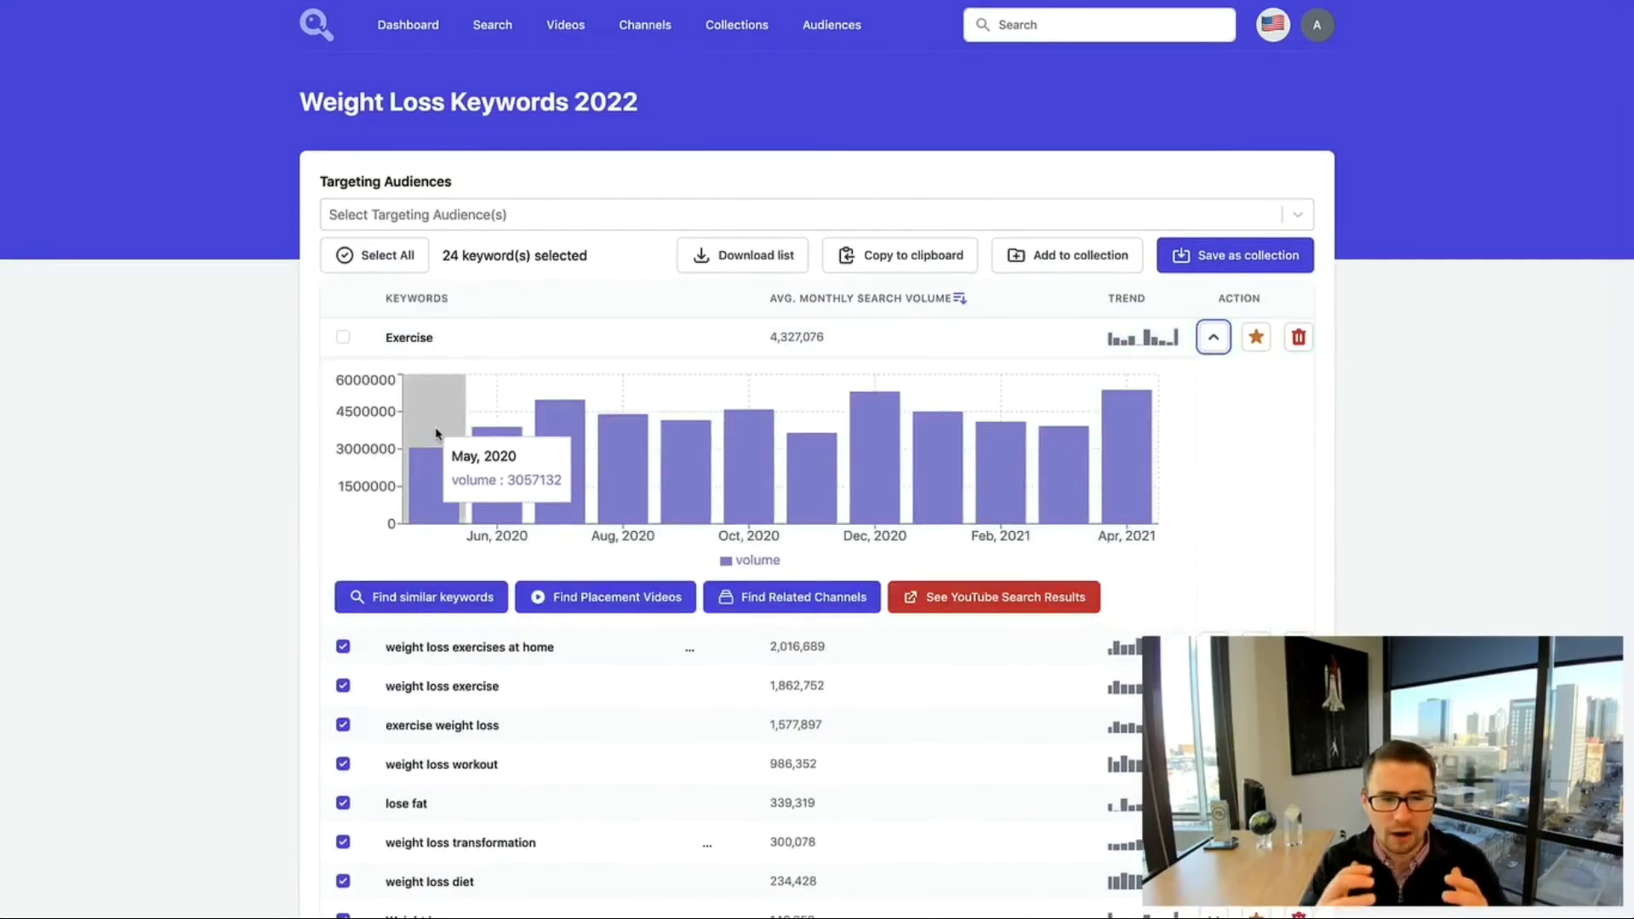
{"action": "left_click", "coordinate": [443, 598]}
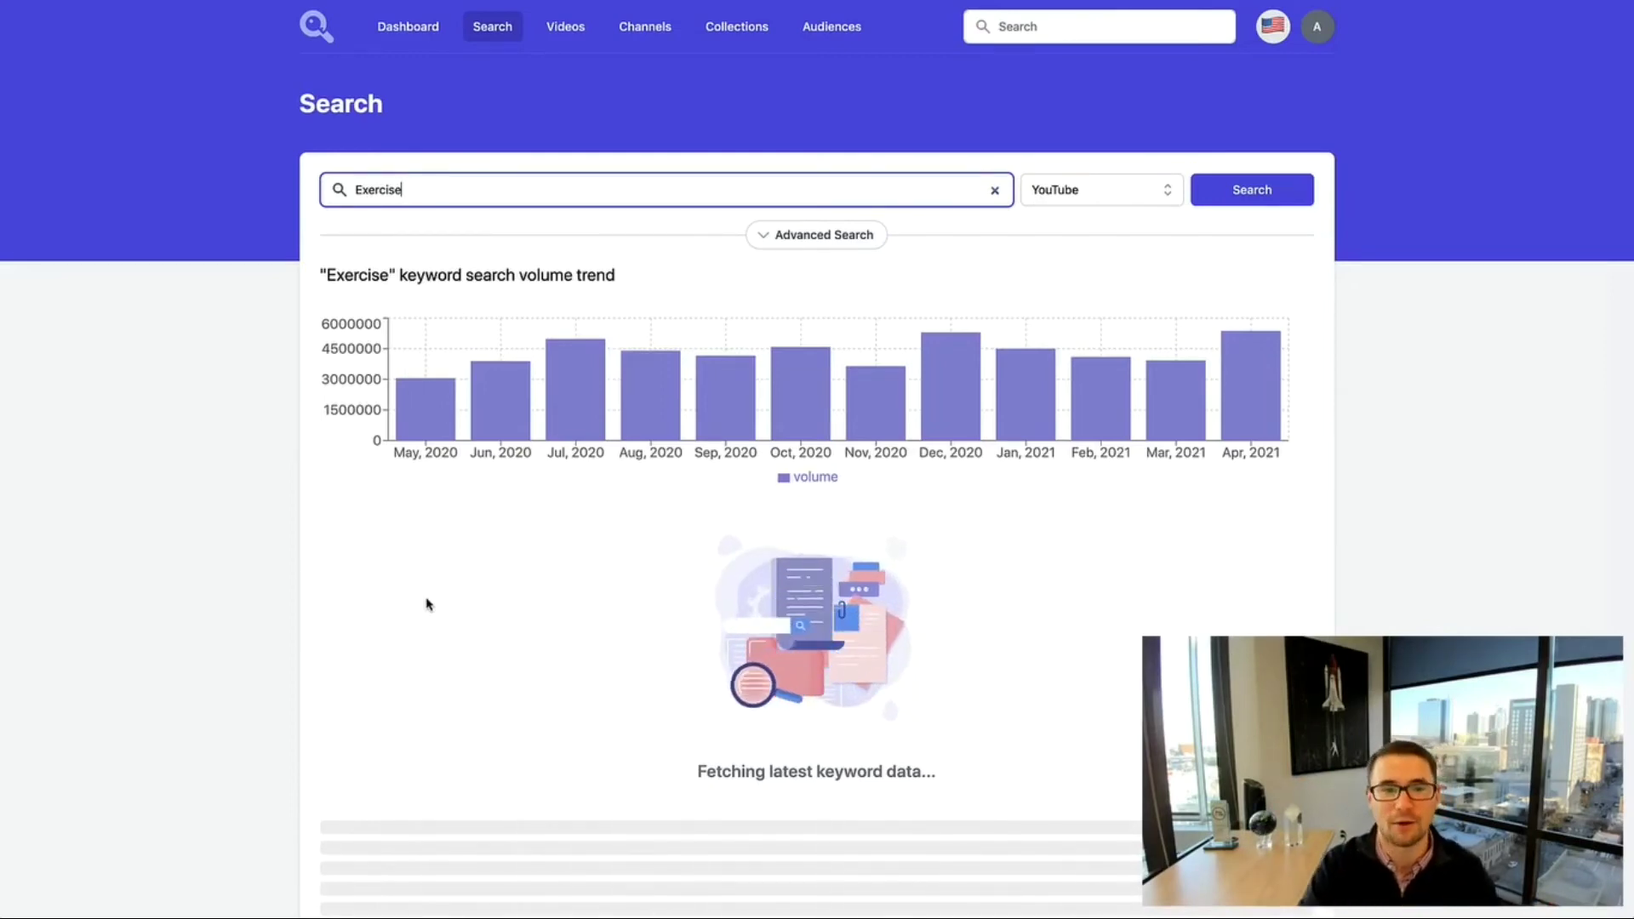
{"action": "scroll", "coordinate": [536, 544], "scroll_direction": "down", "scroll_amount": 5}
{"action": "scroll", "coordinate": [537, 551], "scroll_direction": "up", "scroll_amount": 7}
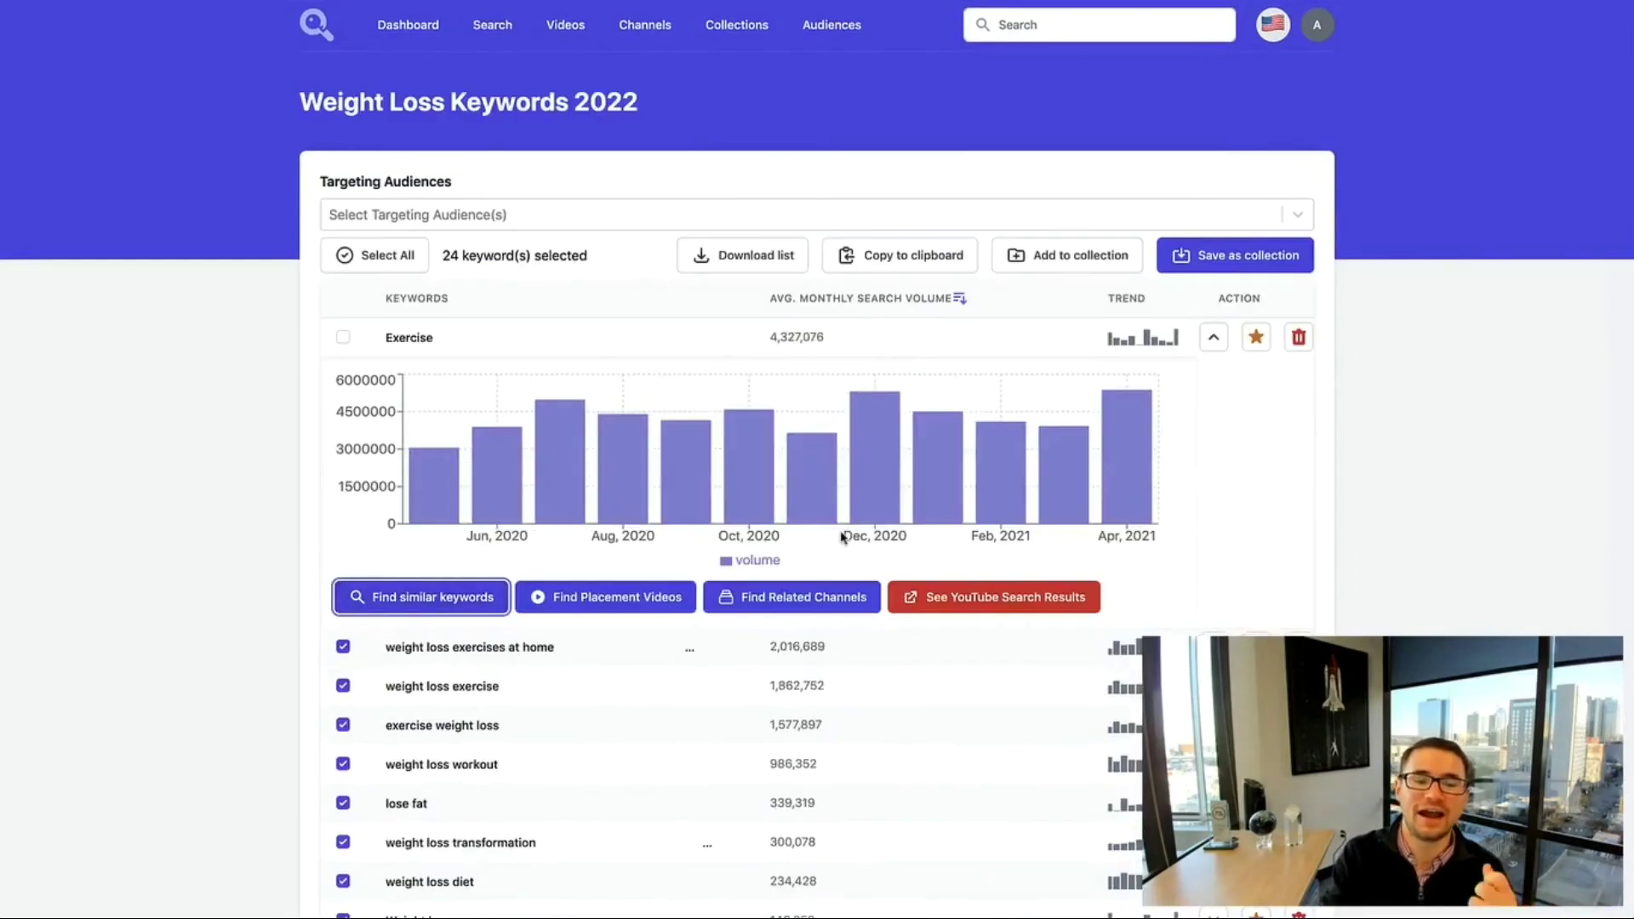
{"action": "mouse_move", "coordinate": [1010, 392]}
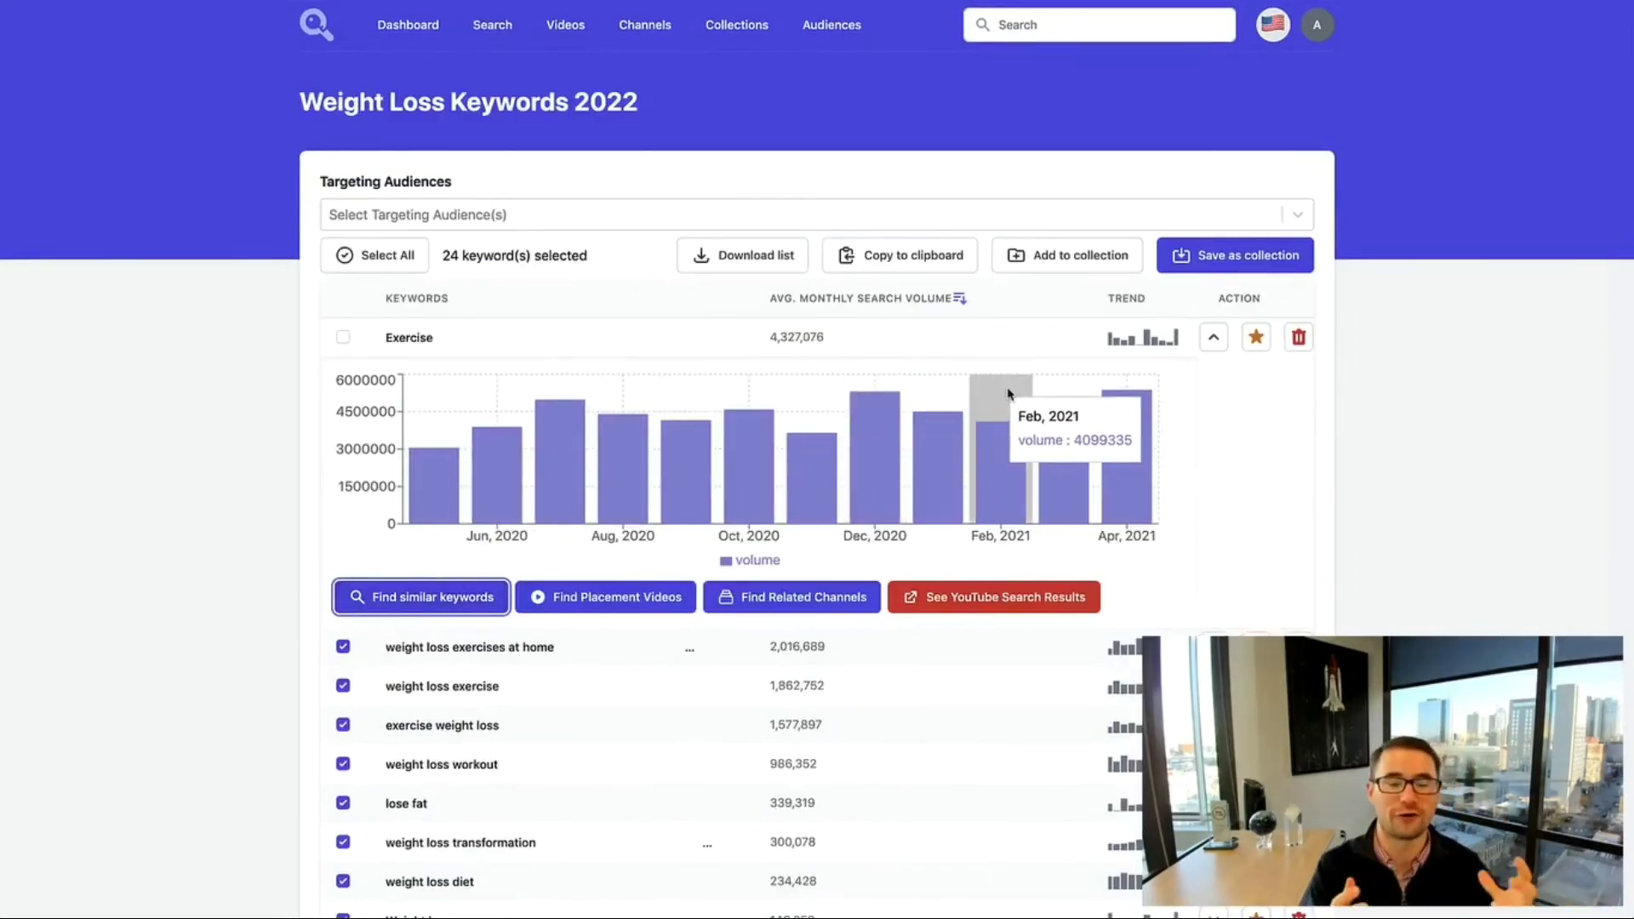
Open the "Weight Loss Keywords 2022" collection that holds videos and channels, and examine its videos' ranks, views and descriptions
{"action": "left_click", "coordinate": [741, 25]}
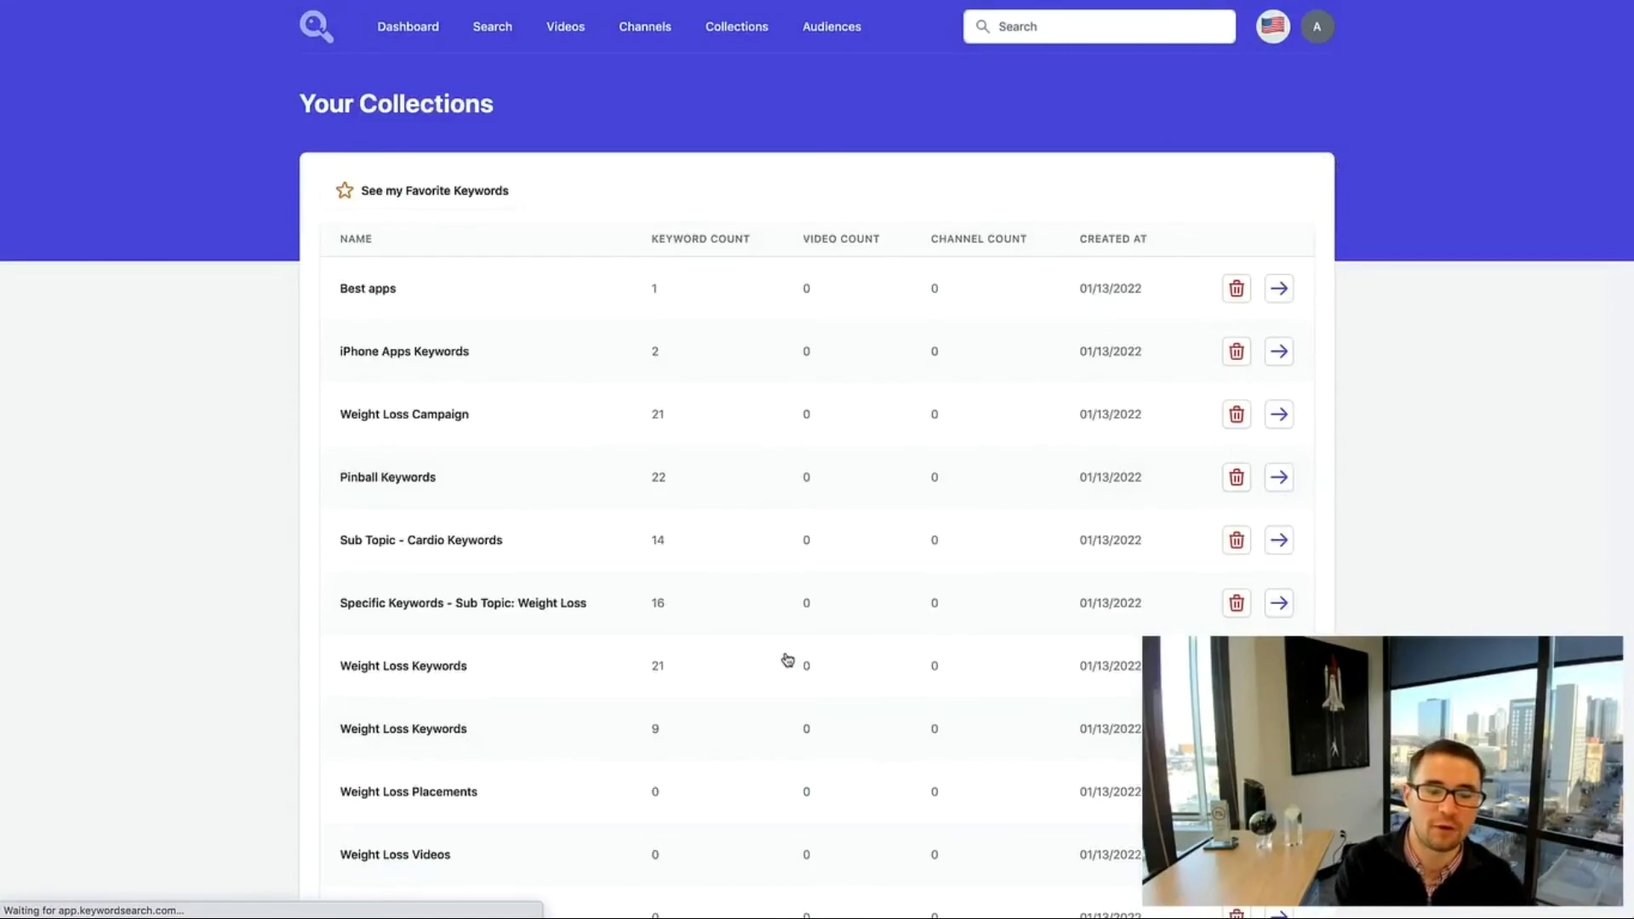
{"action": "scroll", "coordinate": [779, 662], "scroll_direction": "down", "scroll_amount": 5}
{"action": "left_click", "coordinate": [434, 824]}
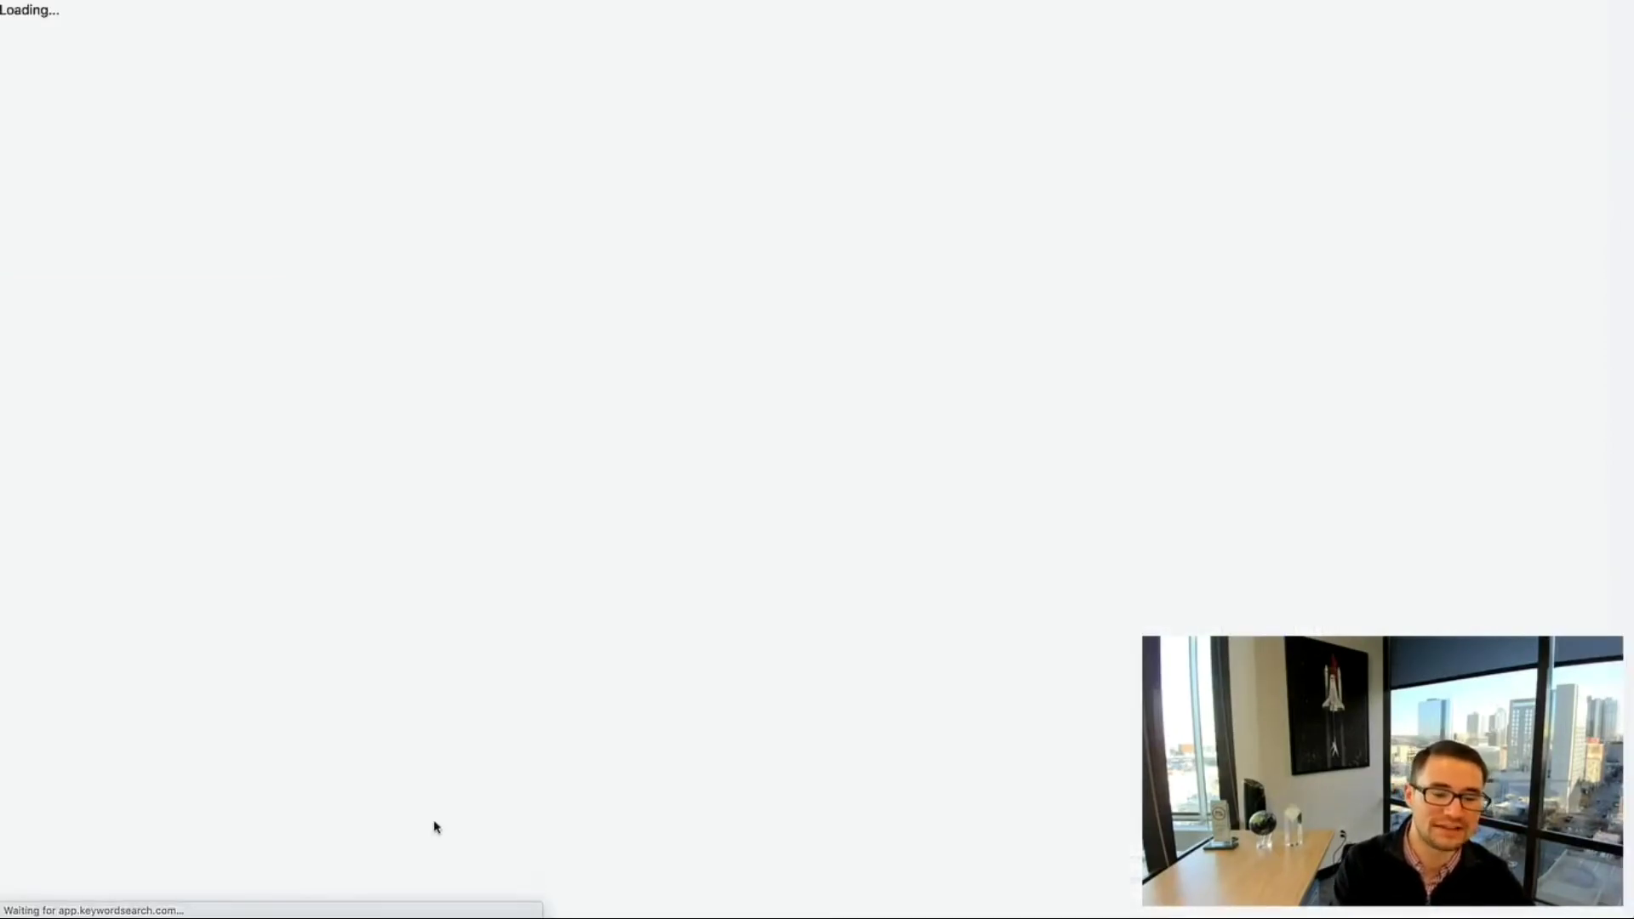
{"action": "scroll", "coordinate": [883, 316], "scroll_direction": "down", "scroll_amount": 20}
{"action": "scroll", "coordinate": [882, 316], "scroll_direction": "up", "scroll_amount": 10}
{"action": "scroll", "coordinate": [883, 315], "scroll_direction": "up", "scroll_amount": 15}
{"action": "scroll", "coordinate": [880, 317], "scroll_direction": "down", "scroll_amount": 20}
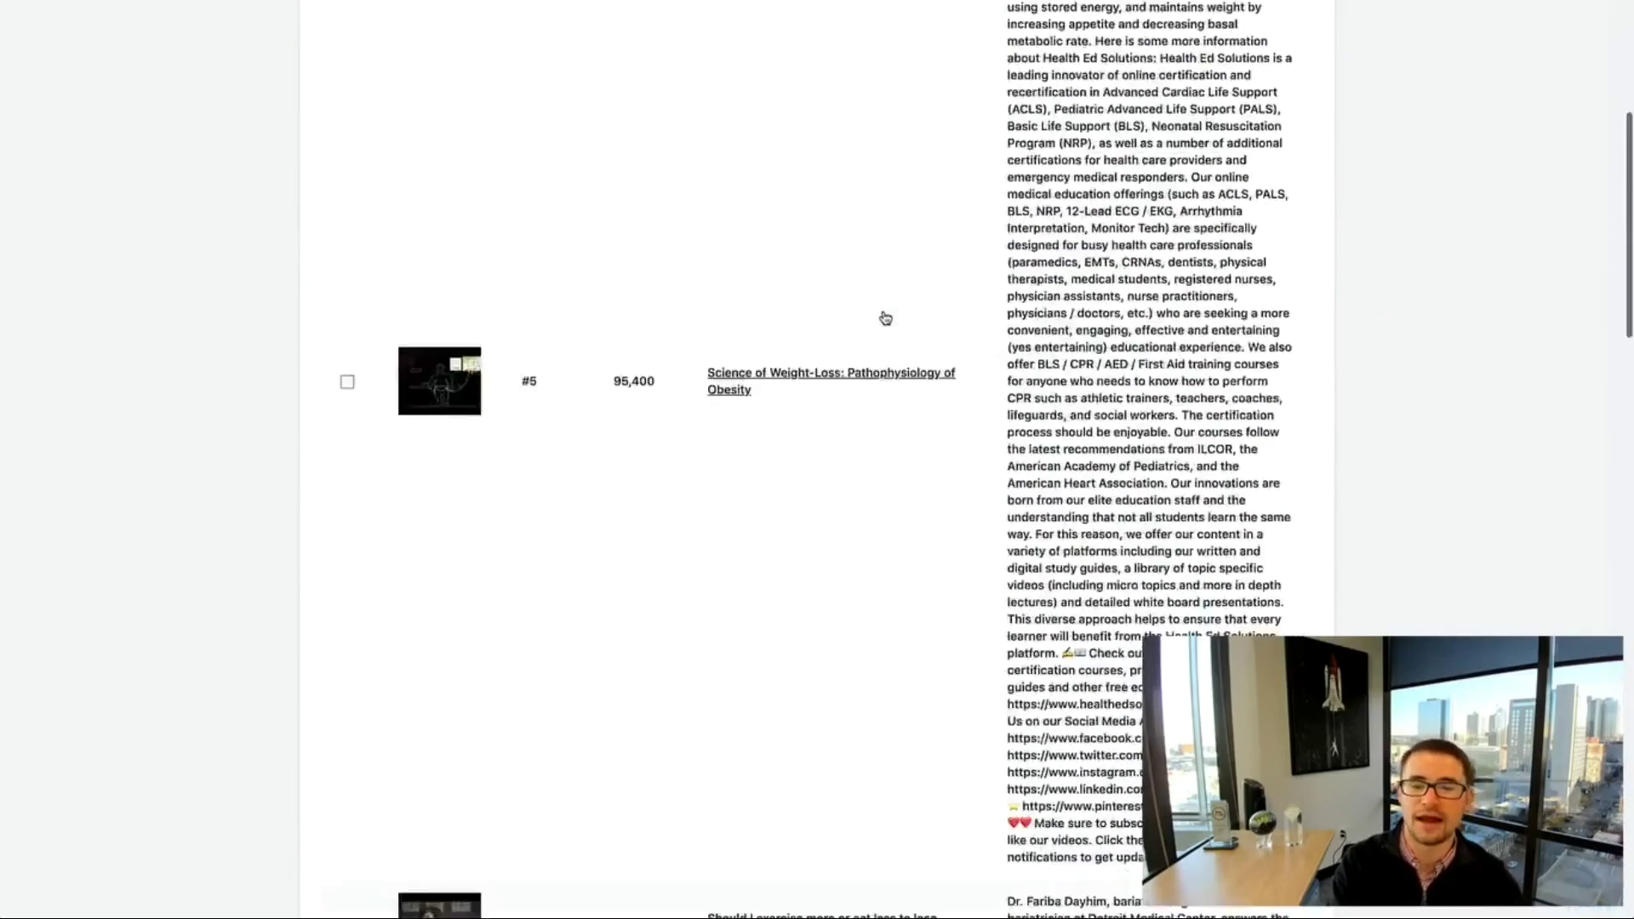
{"action": "scroll", "coordinate": [885, 323], "scroll_direction": "down", "scroll_amount": 5}
{"action": "scroll", "coordinate": [893, 335], "scroll_direction": "up", "scroll_amount": 10}
{"action": "scroll", "coordinate": [902, 422], "scroll_direction": "up", "scroll_amount": 8}
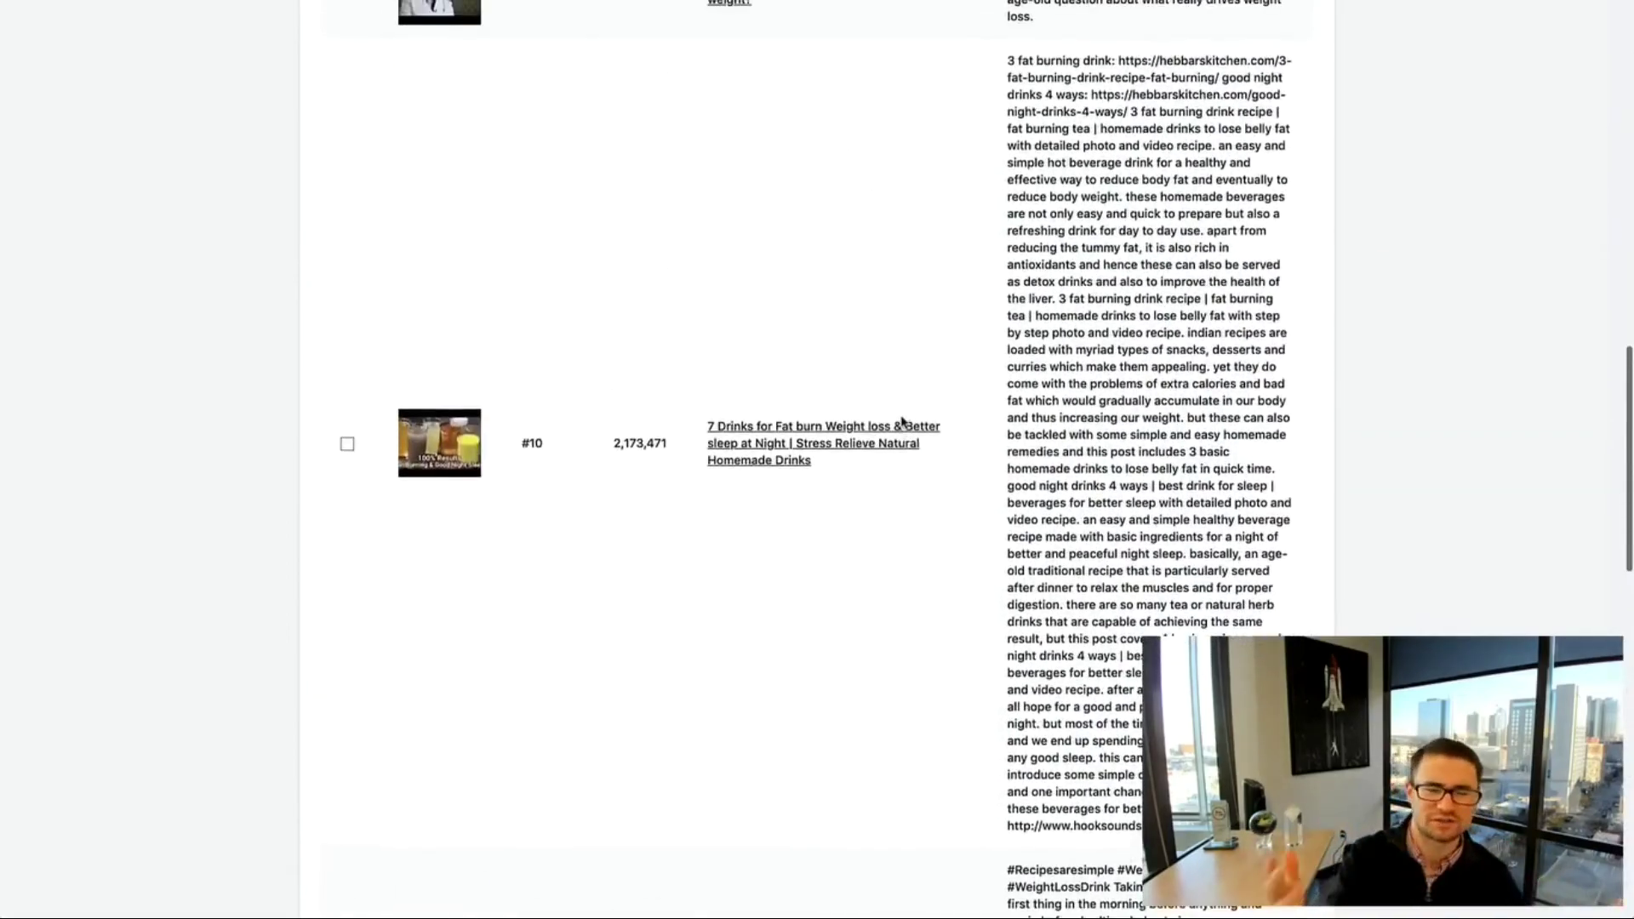
{"action": "scroll", "coordinate": [903, 377], "scroll_direction": "up", "scroll_amount": 10}
Switch to the Google Ads campaign and review the entered keyword and placement targeting
{"action": "scroll", "coordinate": [635, 522], "scroll_direction": "down", "scroll_amount": 20}
{"action": "scroll", "coordinate": [409, 226], "scroll_direction": "up", "scroll_amount": 1}
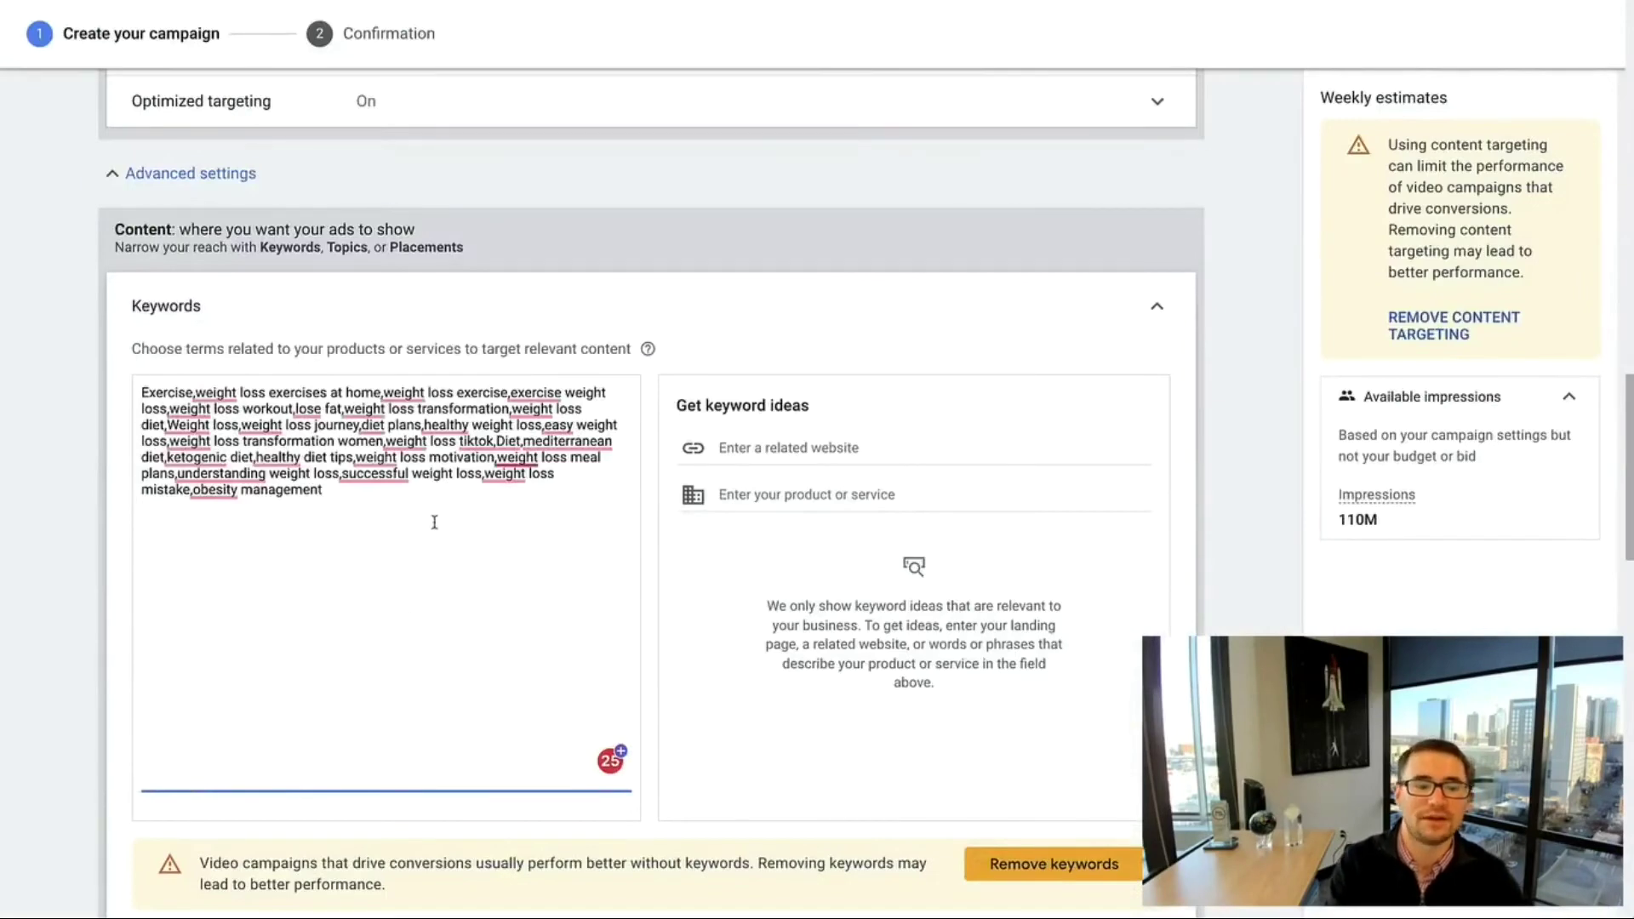
{"action": "scroll", "coordinate": [433, 521], "scroll_direction": "down", "scroll_amount": 8}
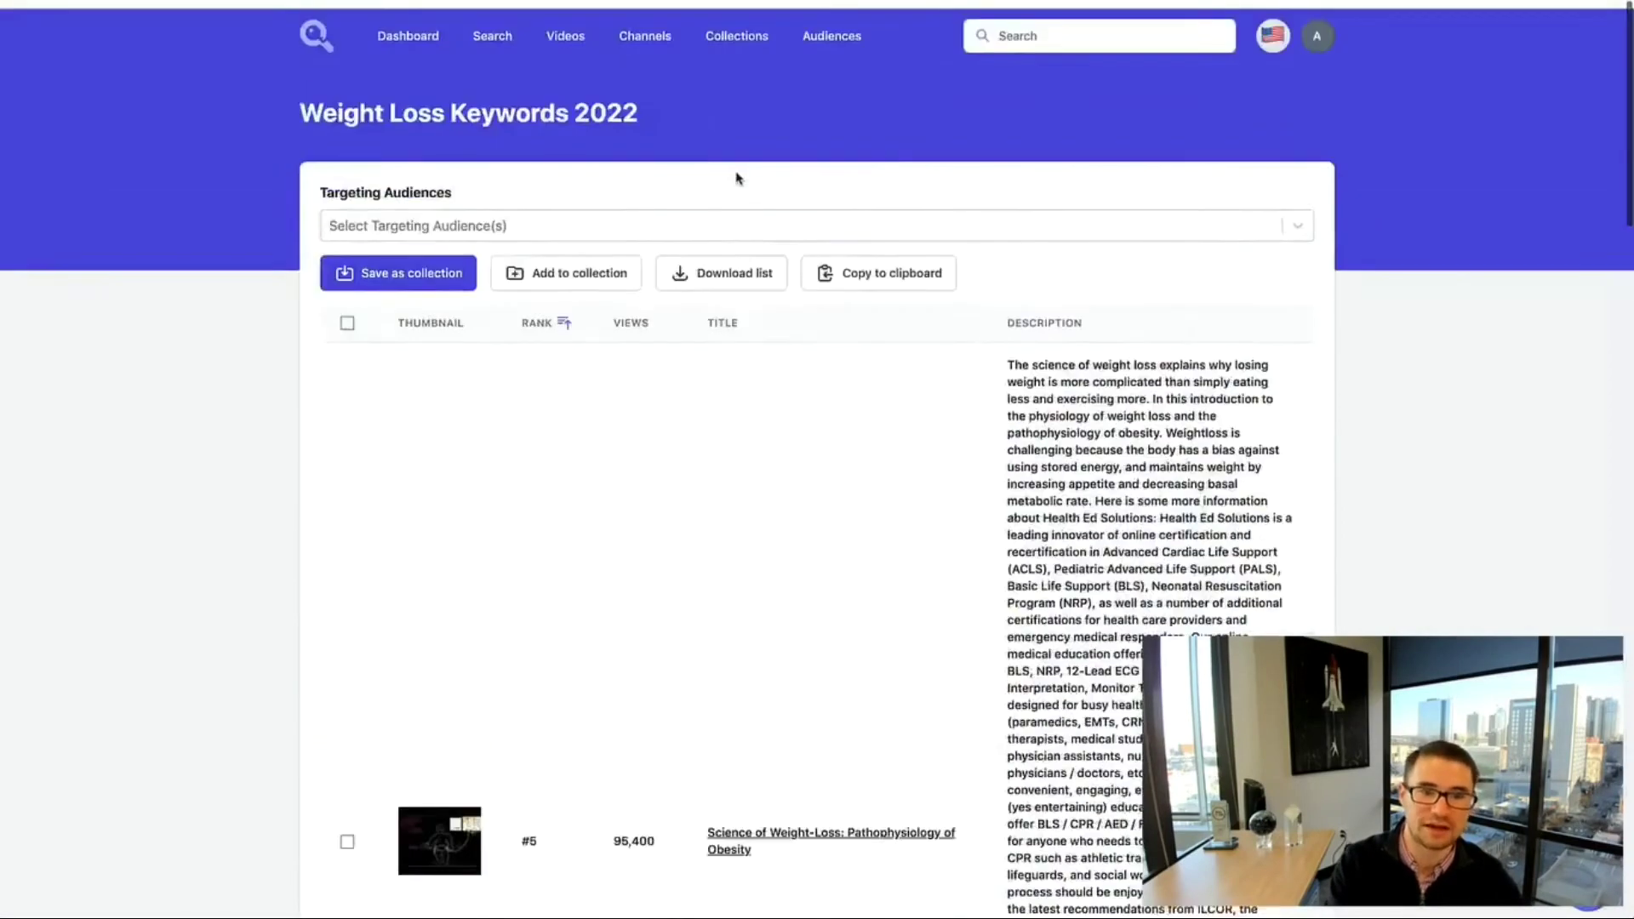
Return to KeywordSearch and look through the list of saved collections
{"action": "left_click", "coordinate": [720, 35]}
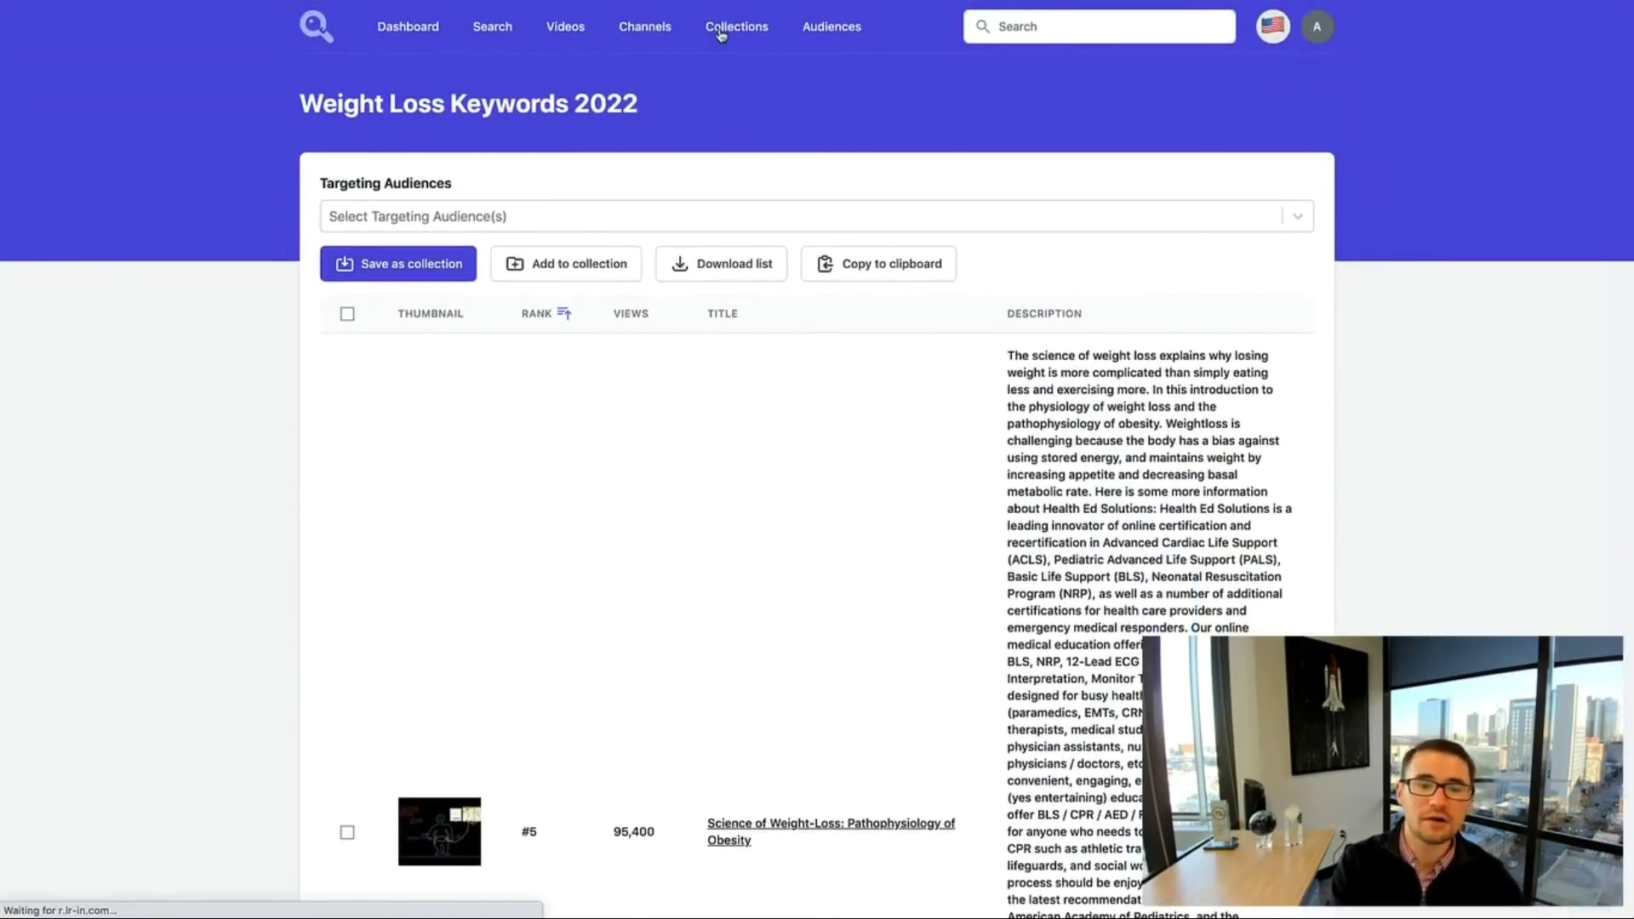
{"action": "scroll", "coordinate": [806, 306], "scroll_direction": "up", "scroll_amount": 1}
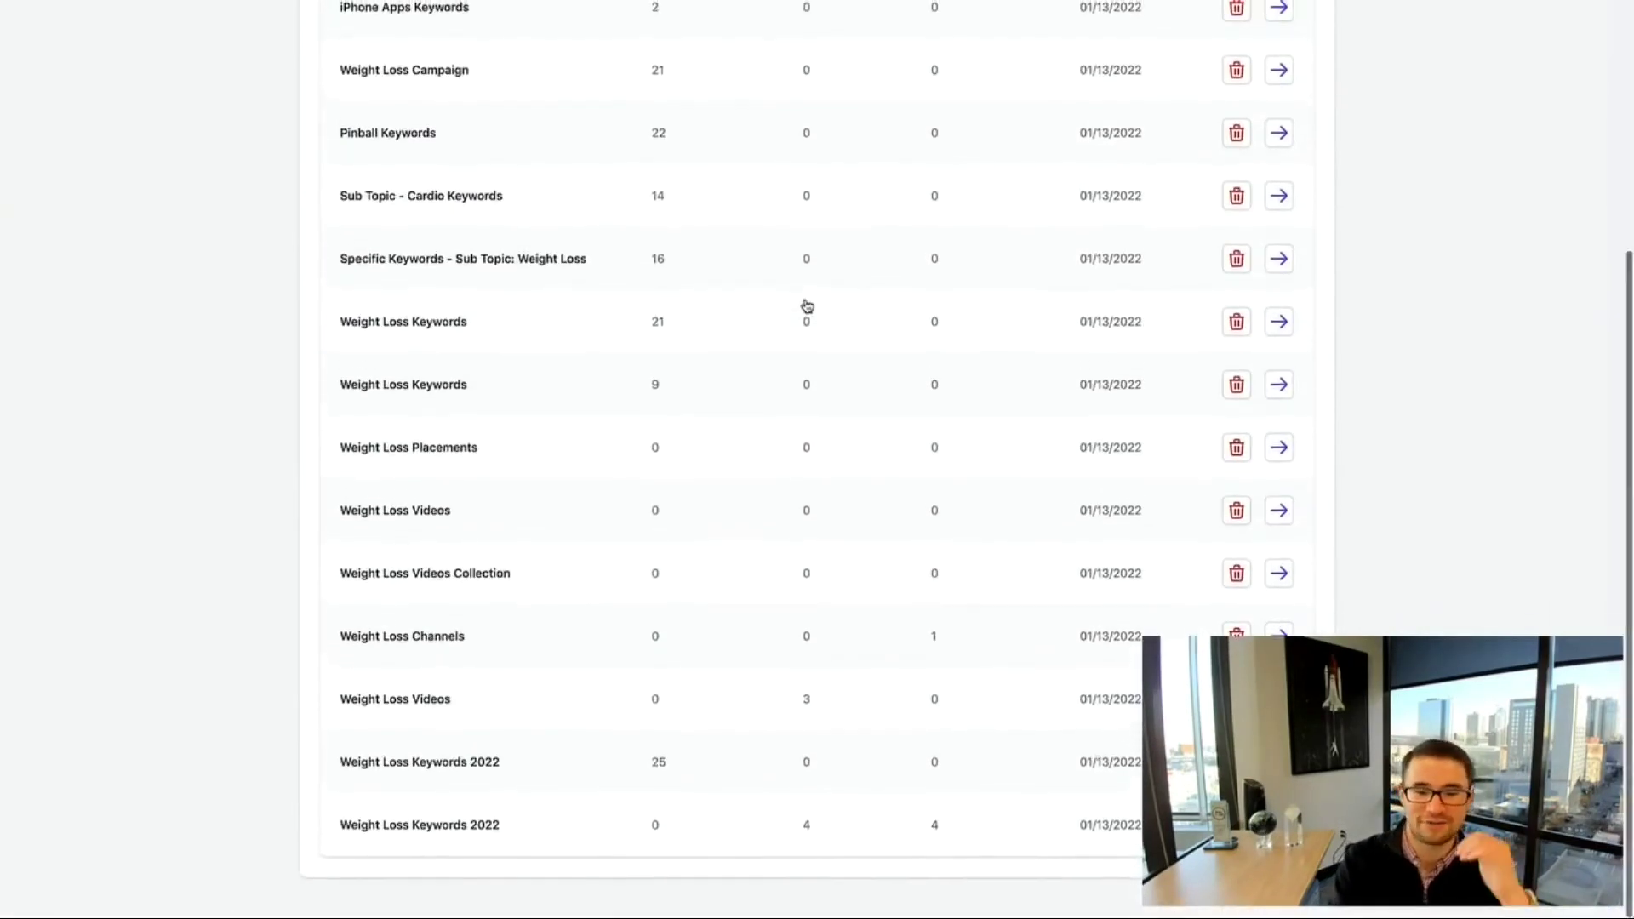
{"action": "scroll", "coordinate": [808, 305], "scroll_direction": "up", "scroll_amount": 8}
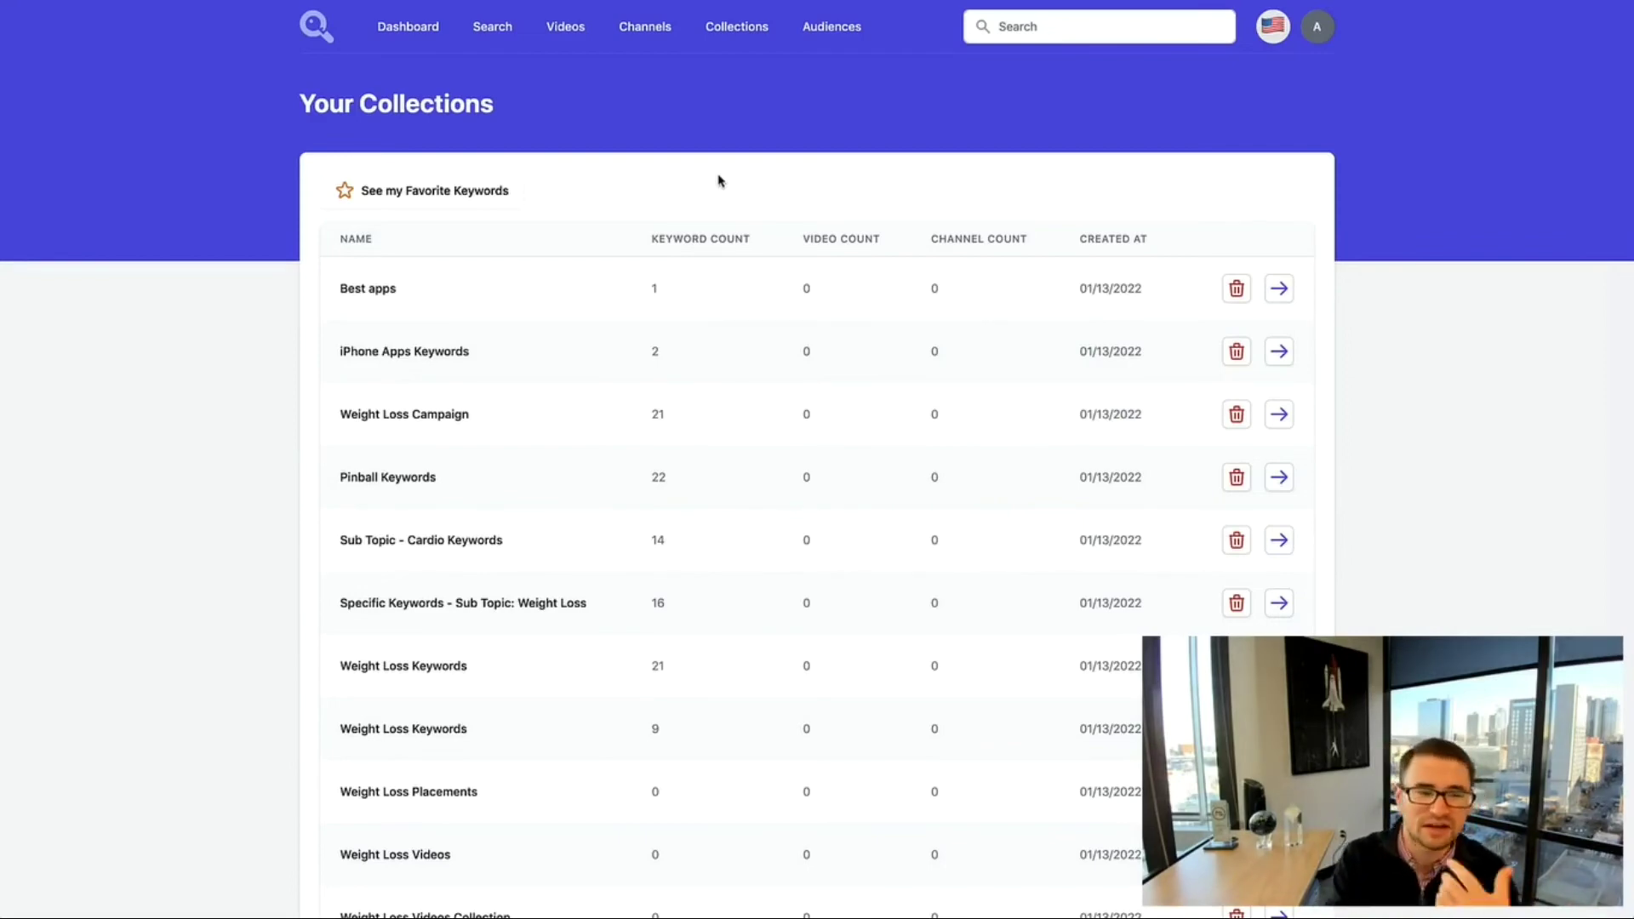
Search the targeting audiences for "weight loss" and examine which ad types support the Beauty & Fitness > Weight Loss topic
{"action": "left_click", "coordinate": [837, 34]}
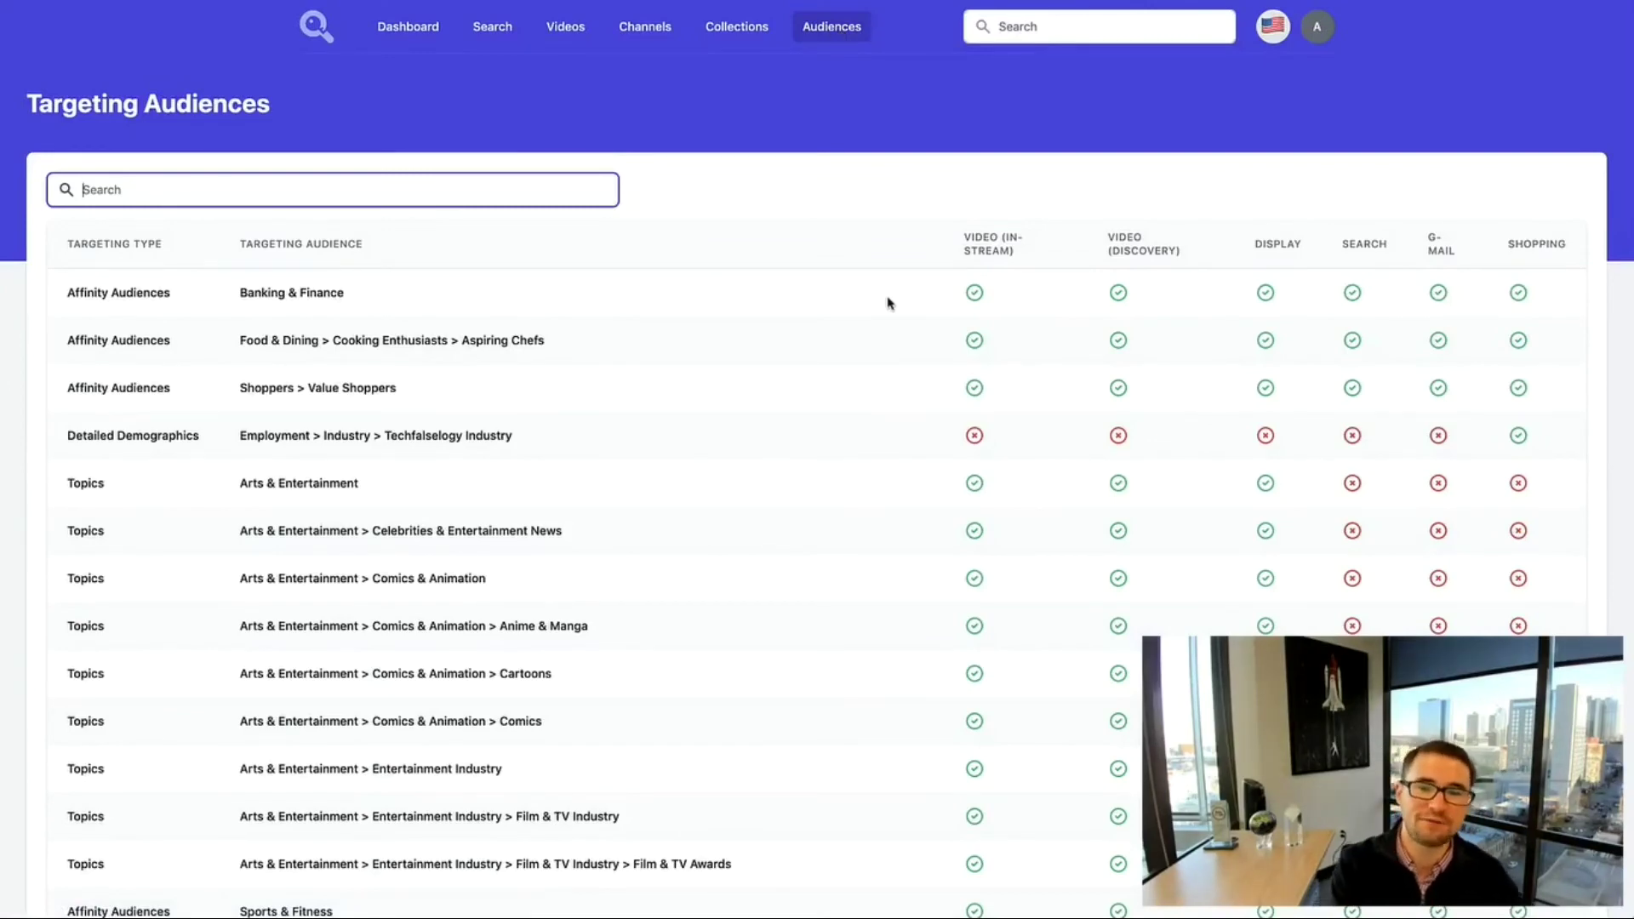
{"action": "scroll", "coordinate": [888, 304], "scroll_direction": "down", "scroll_amount": 1}
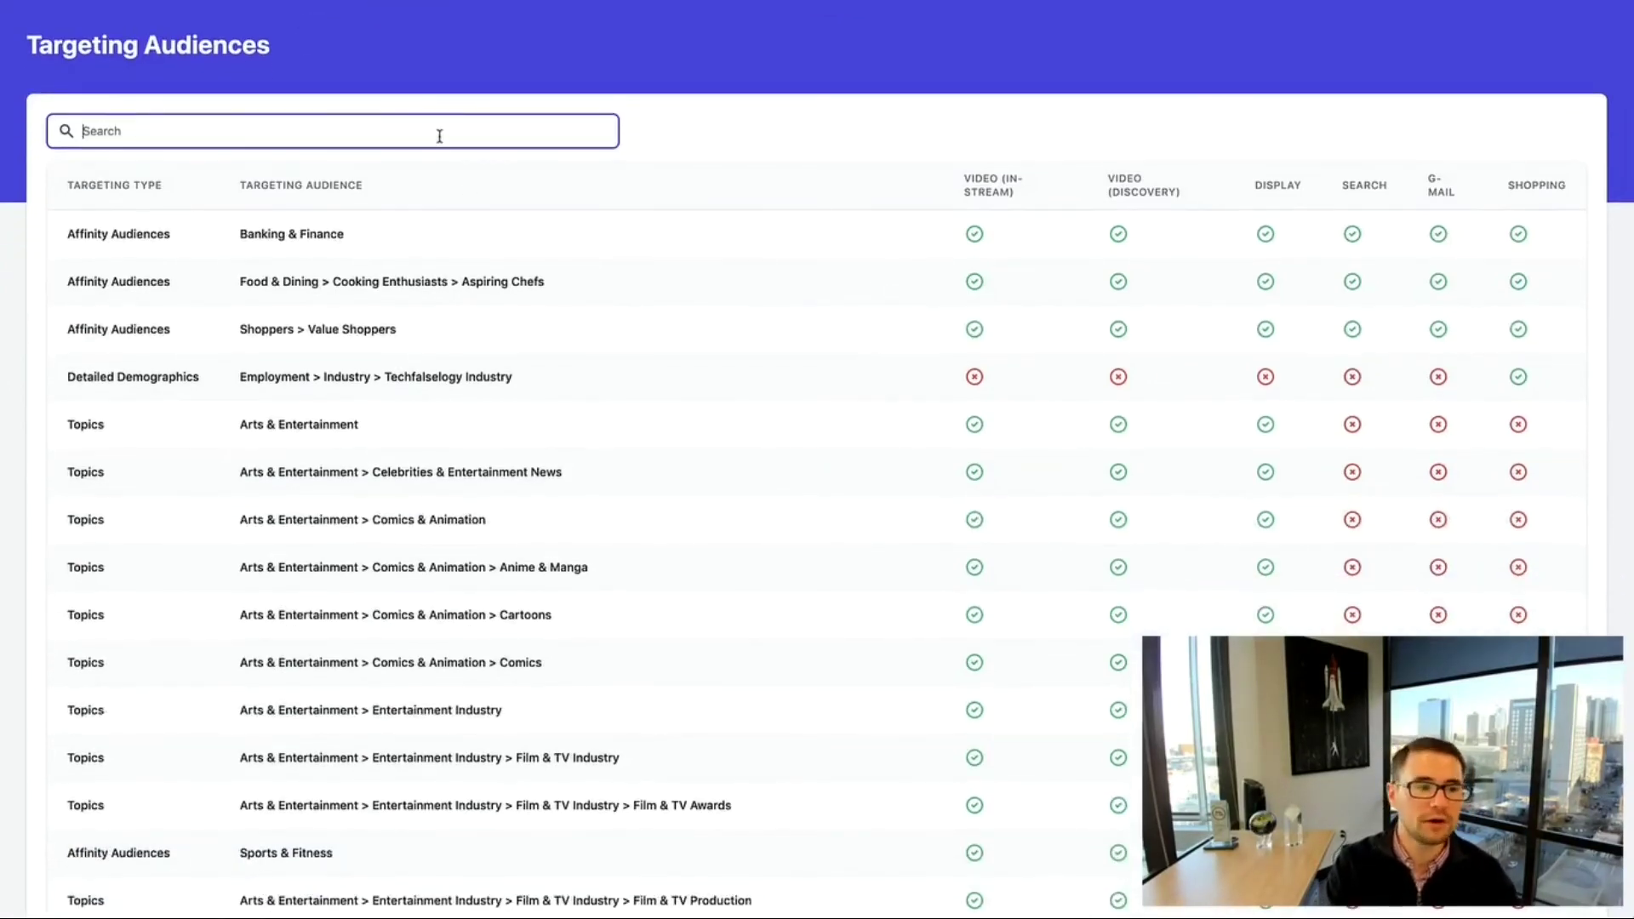
{"action": "type", "text": "weigh"}
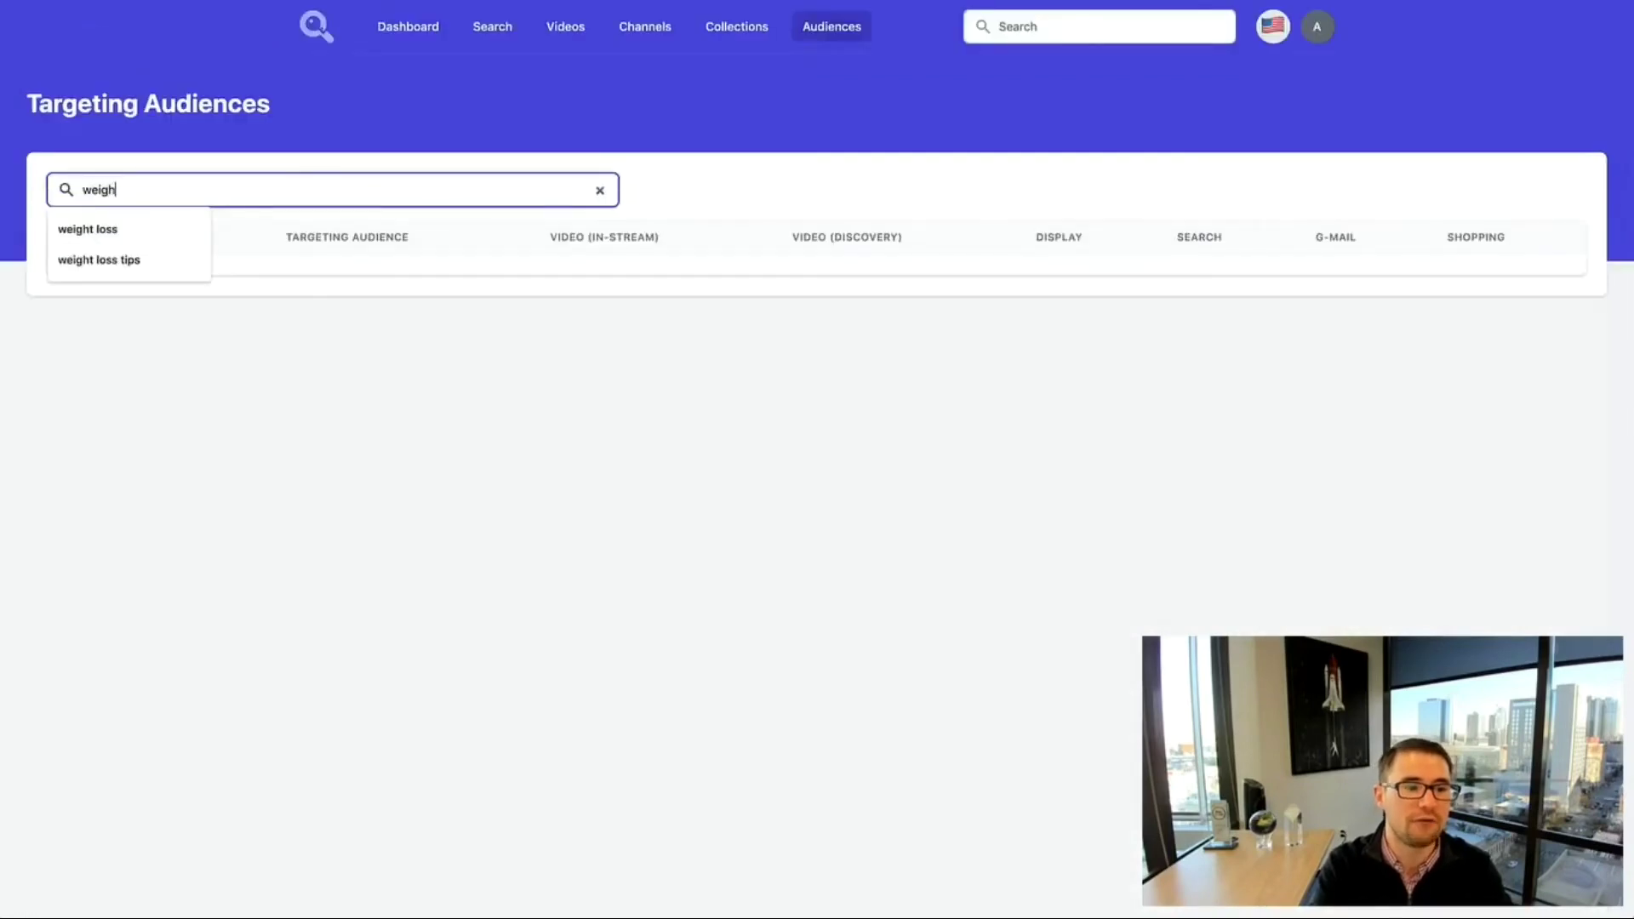
{"action": "type", "text": "t loss"}
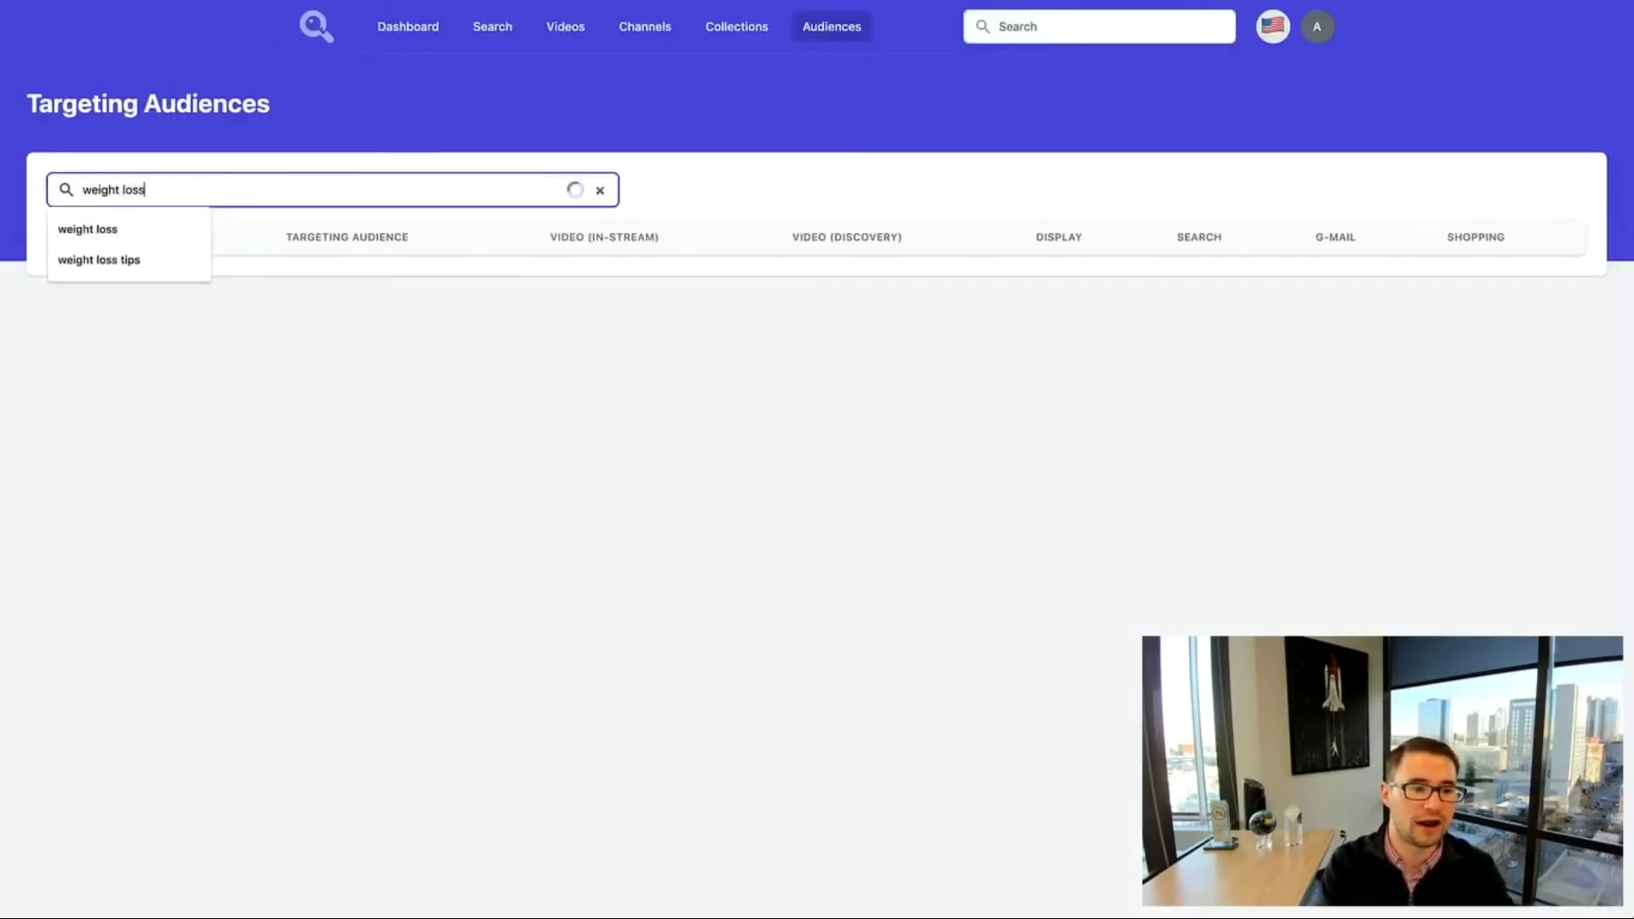
{"action": "left_click", "coordinate": [780, 167]}
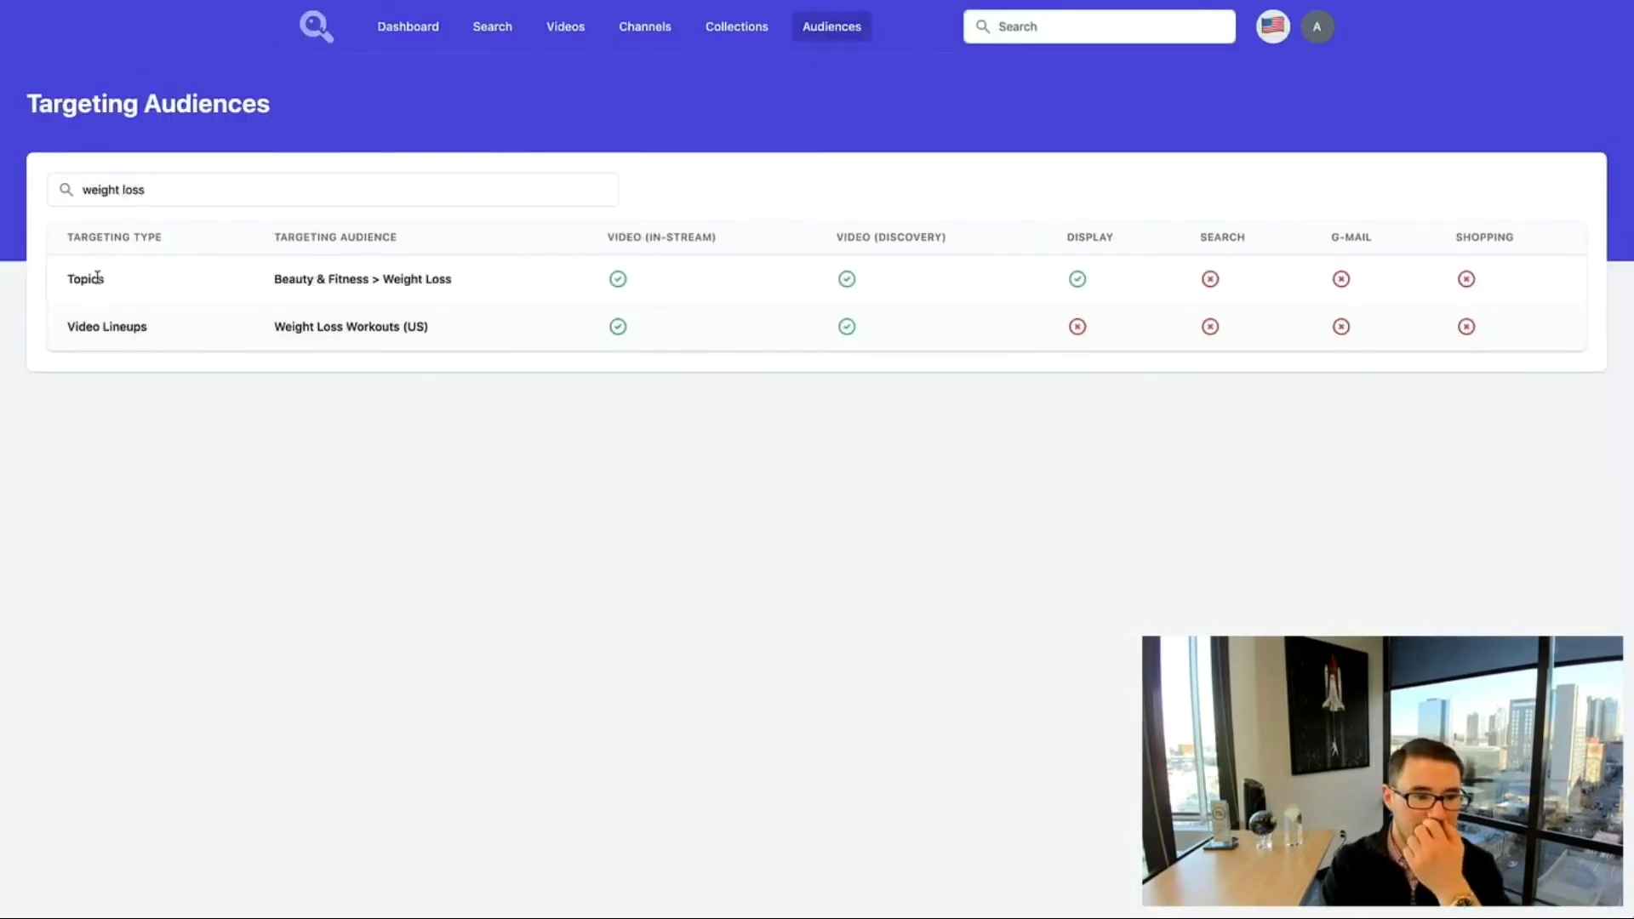
{"action": "left_click_drag", "start_coordinate": [57, 283], "coordinate": [1152, 258]}
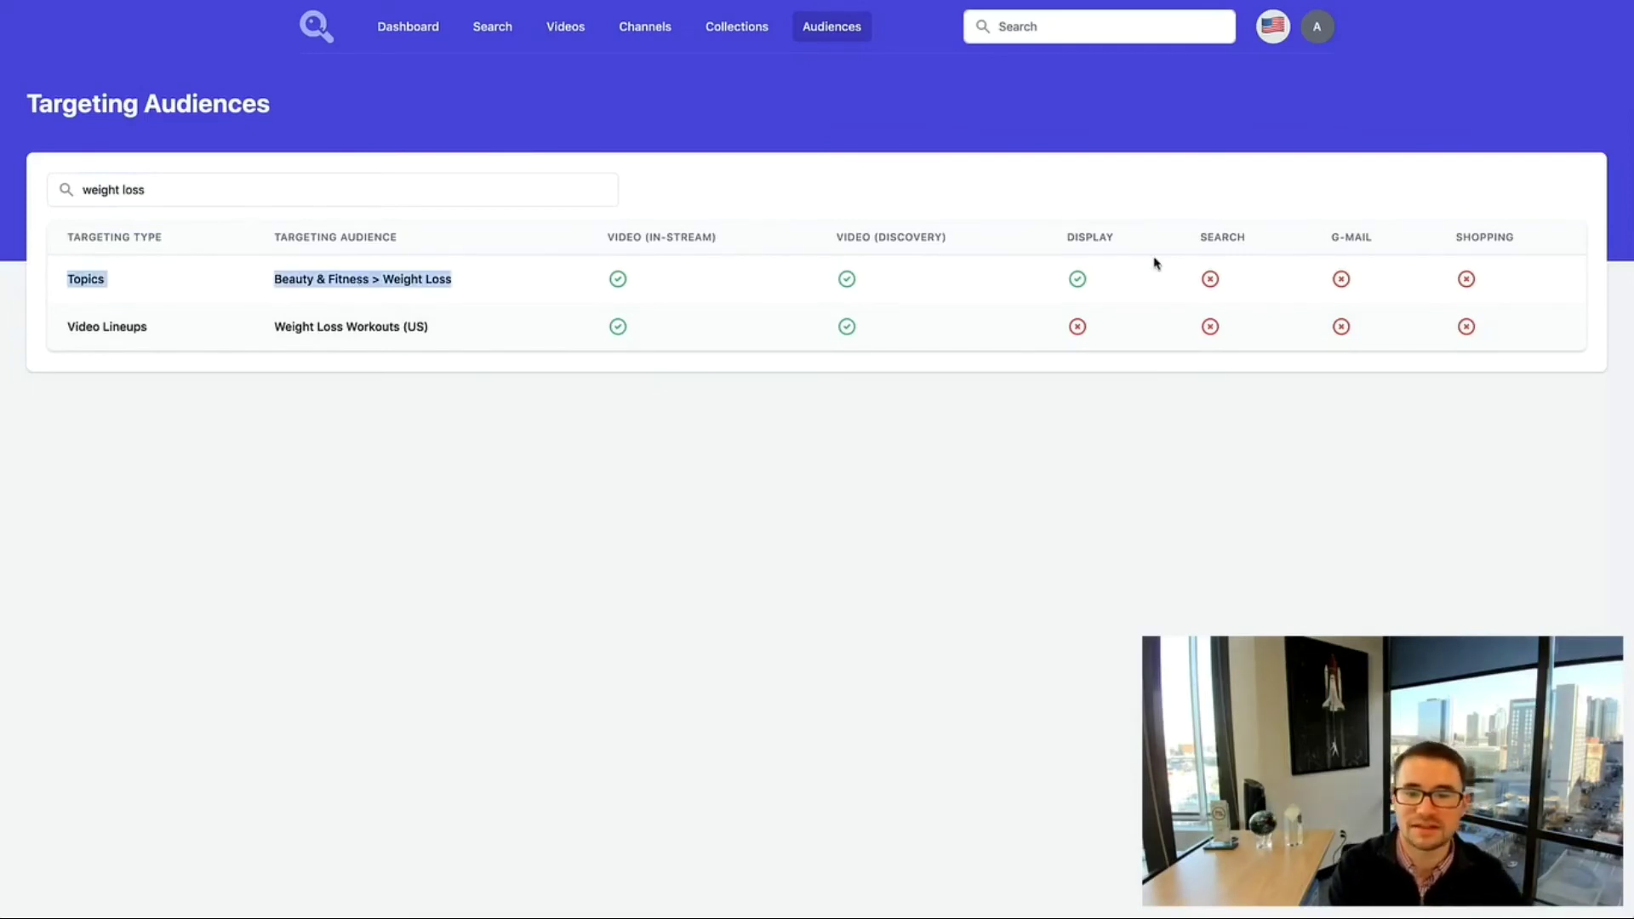
{"action": "left_click", "coordinate": [1064, 292]}
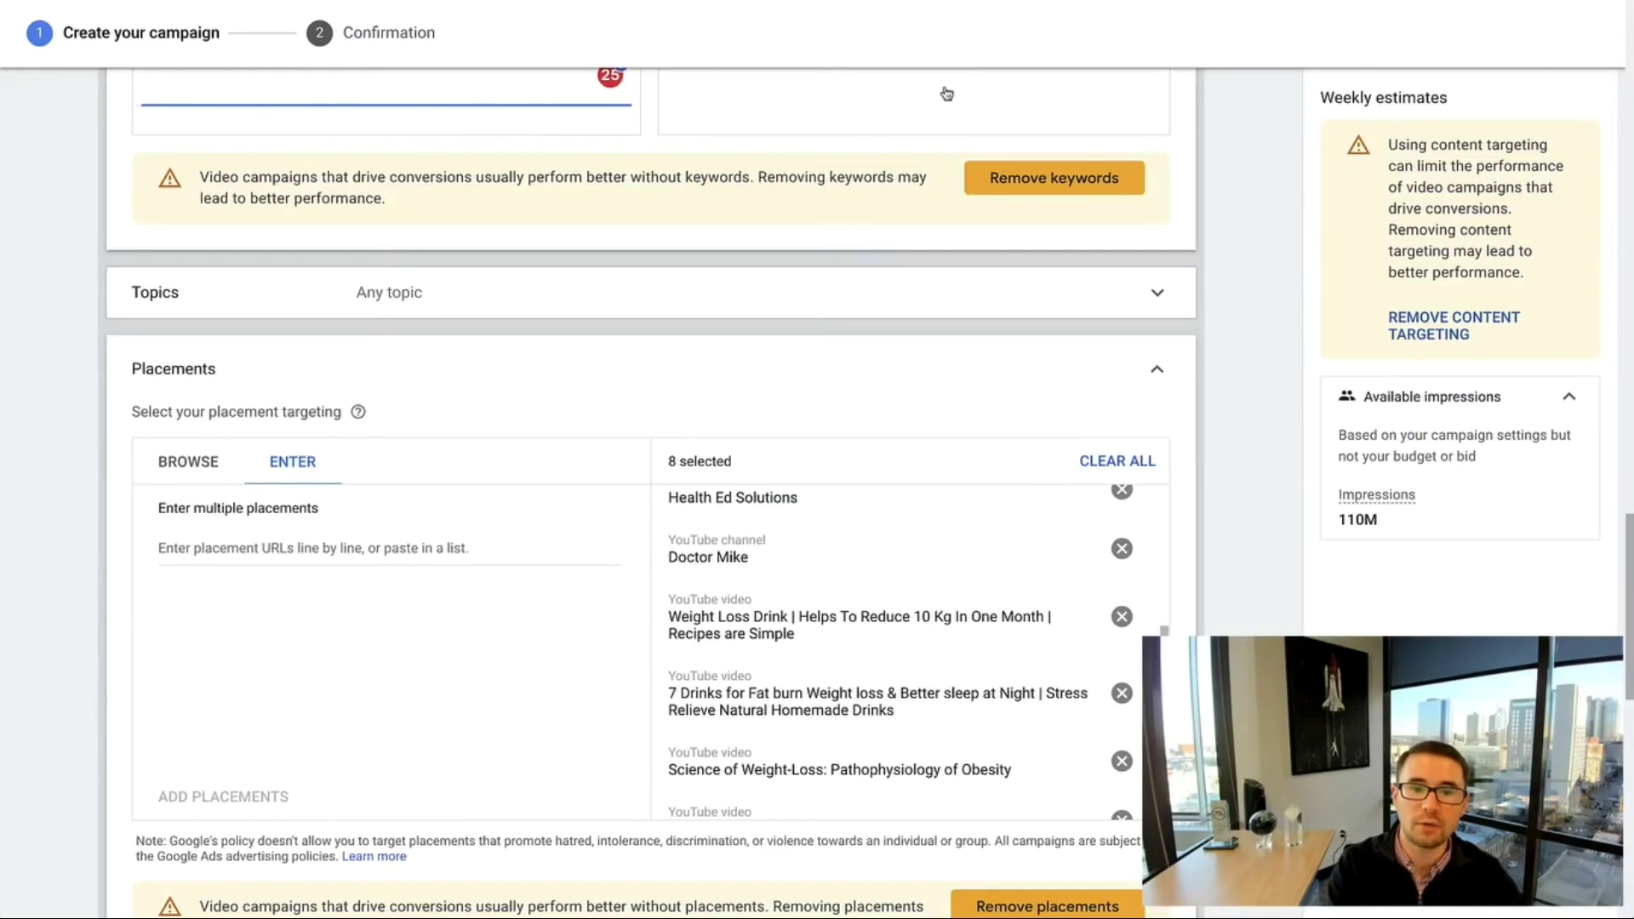
Expand the topic targeting in the Google Ads campaign and search it for "weight loss"
{"action": "scroll", "coordinate": [570, 423], "scroll_direction": "up", "scroll_amount": 3}
{"action": "scroll", "coordinate": [499, 437], "scroll_direction": "down", "scroll_amount": 3}
{"action": "left_click", "coordinate": [454, 298]}
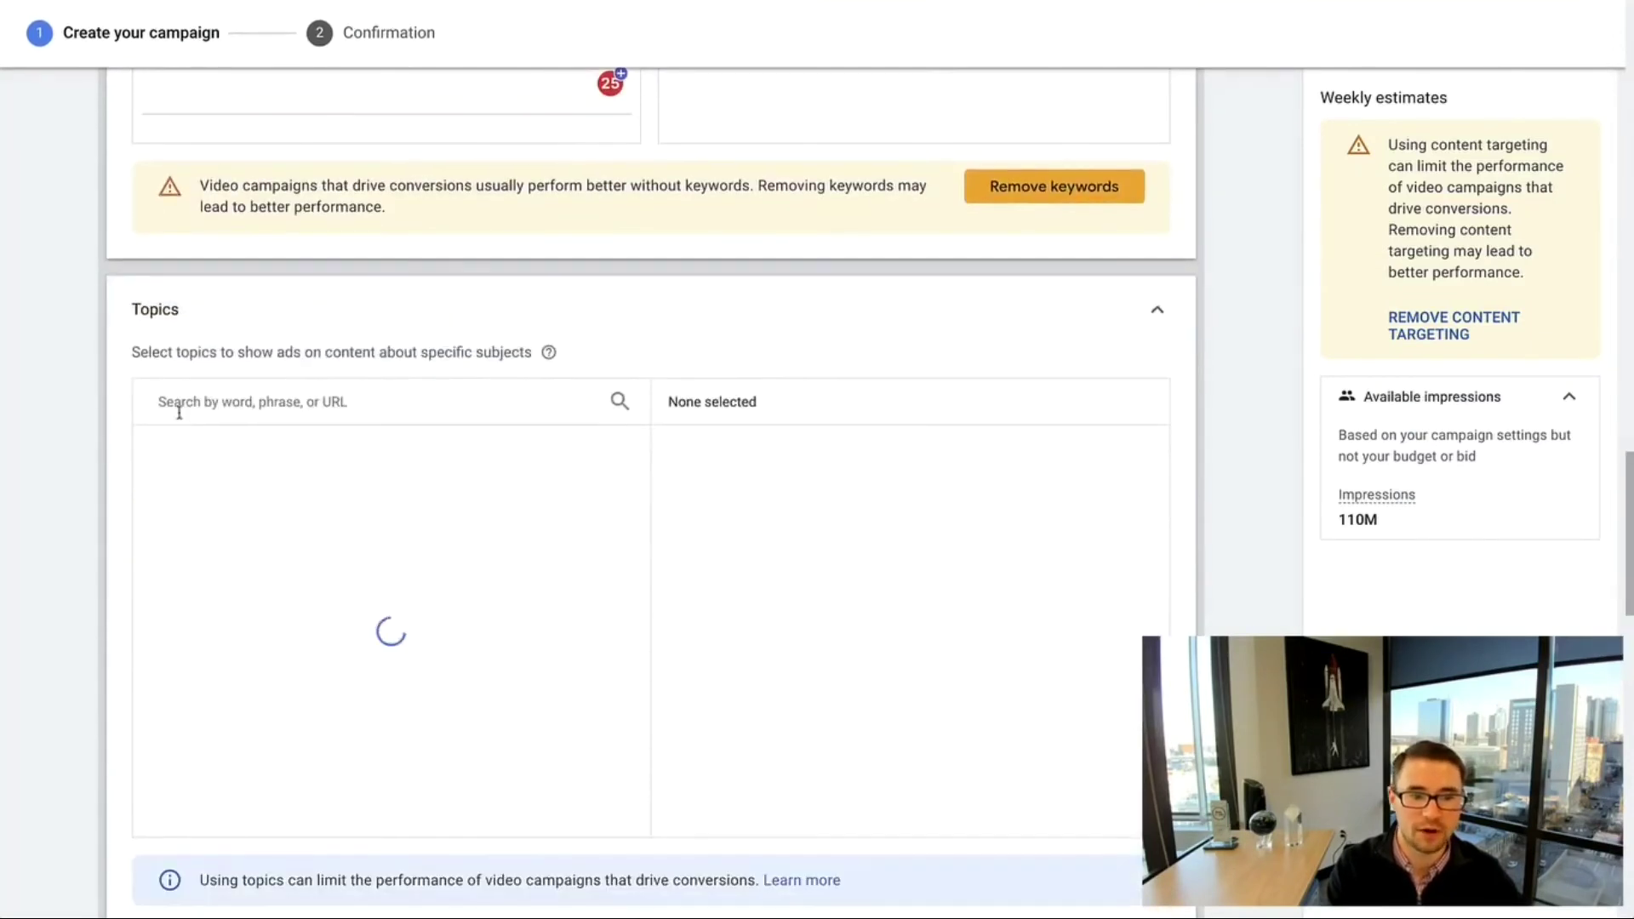
{"action": "left_click", "coordinate": [341, 398]}
{"action": "type", "text": "weight l"}
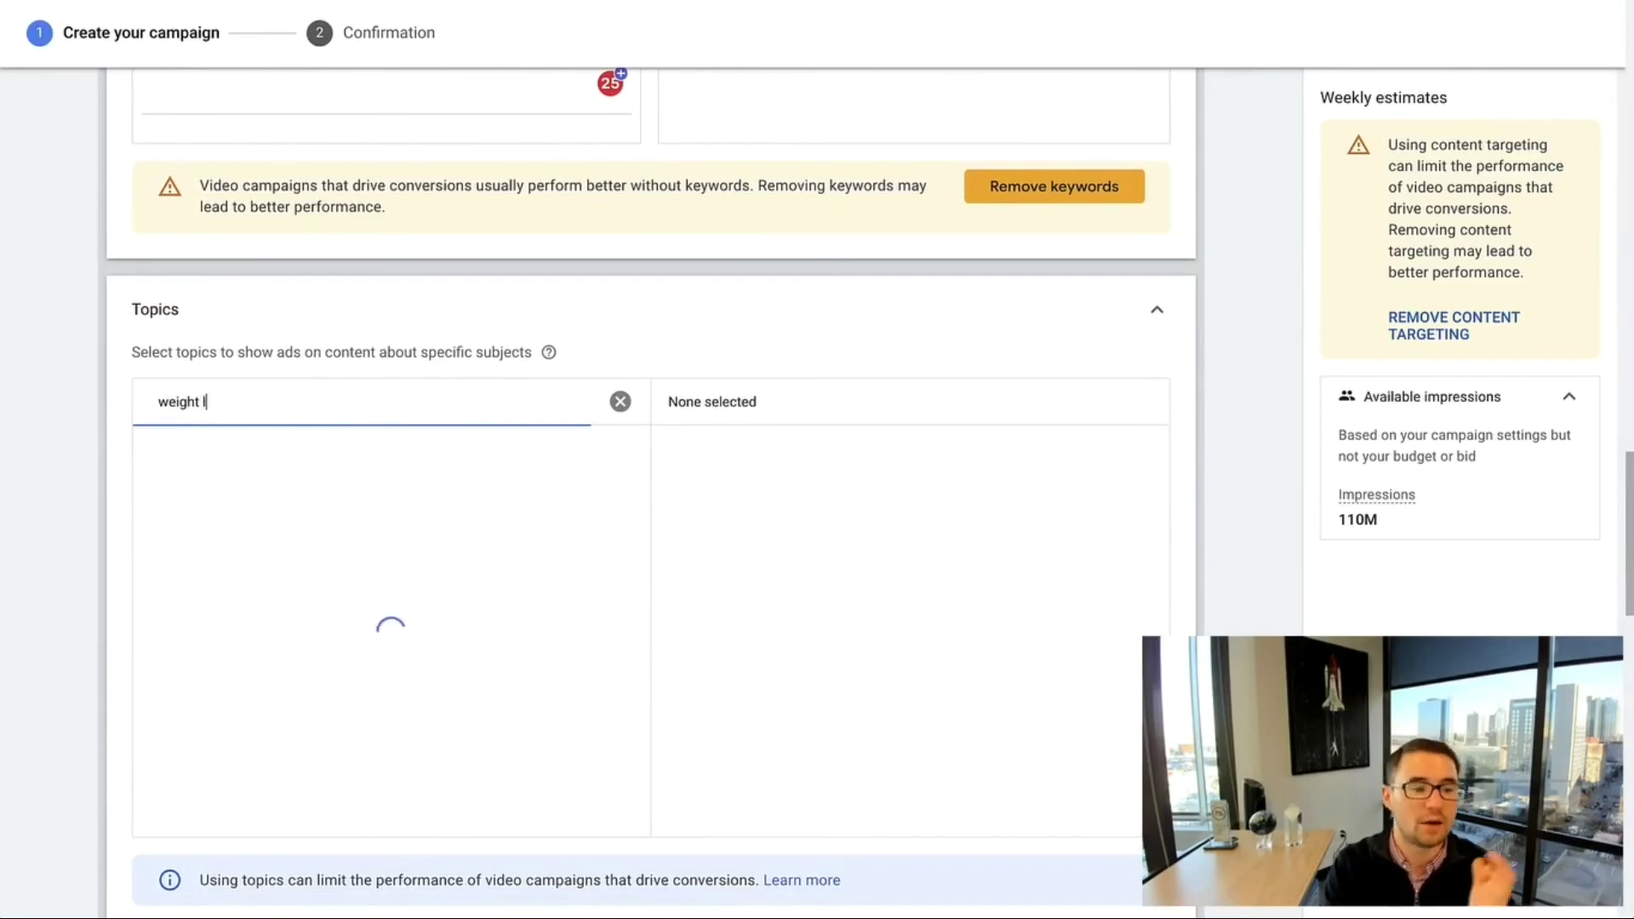
{"action": "type", "text": "oss"}
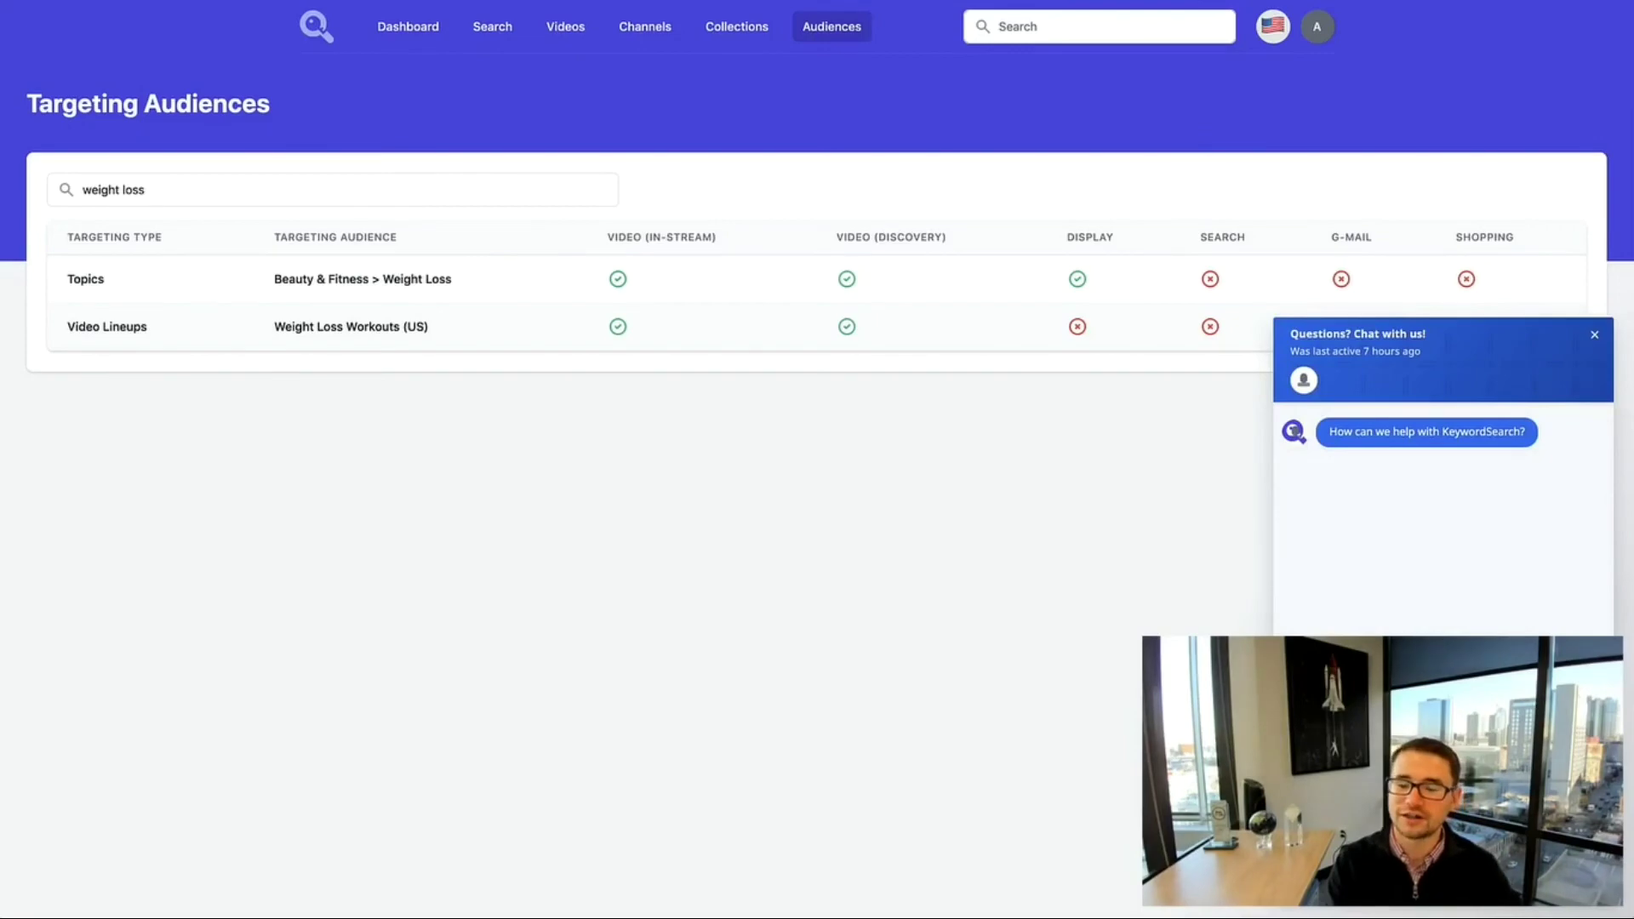
Close the support chat on KeywordSearch's Targeting Audiences page and check the country selection
{"action": "left_click", "coordinate": [1595, 336]}
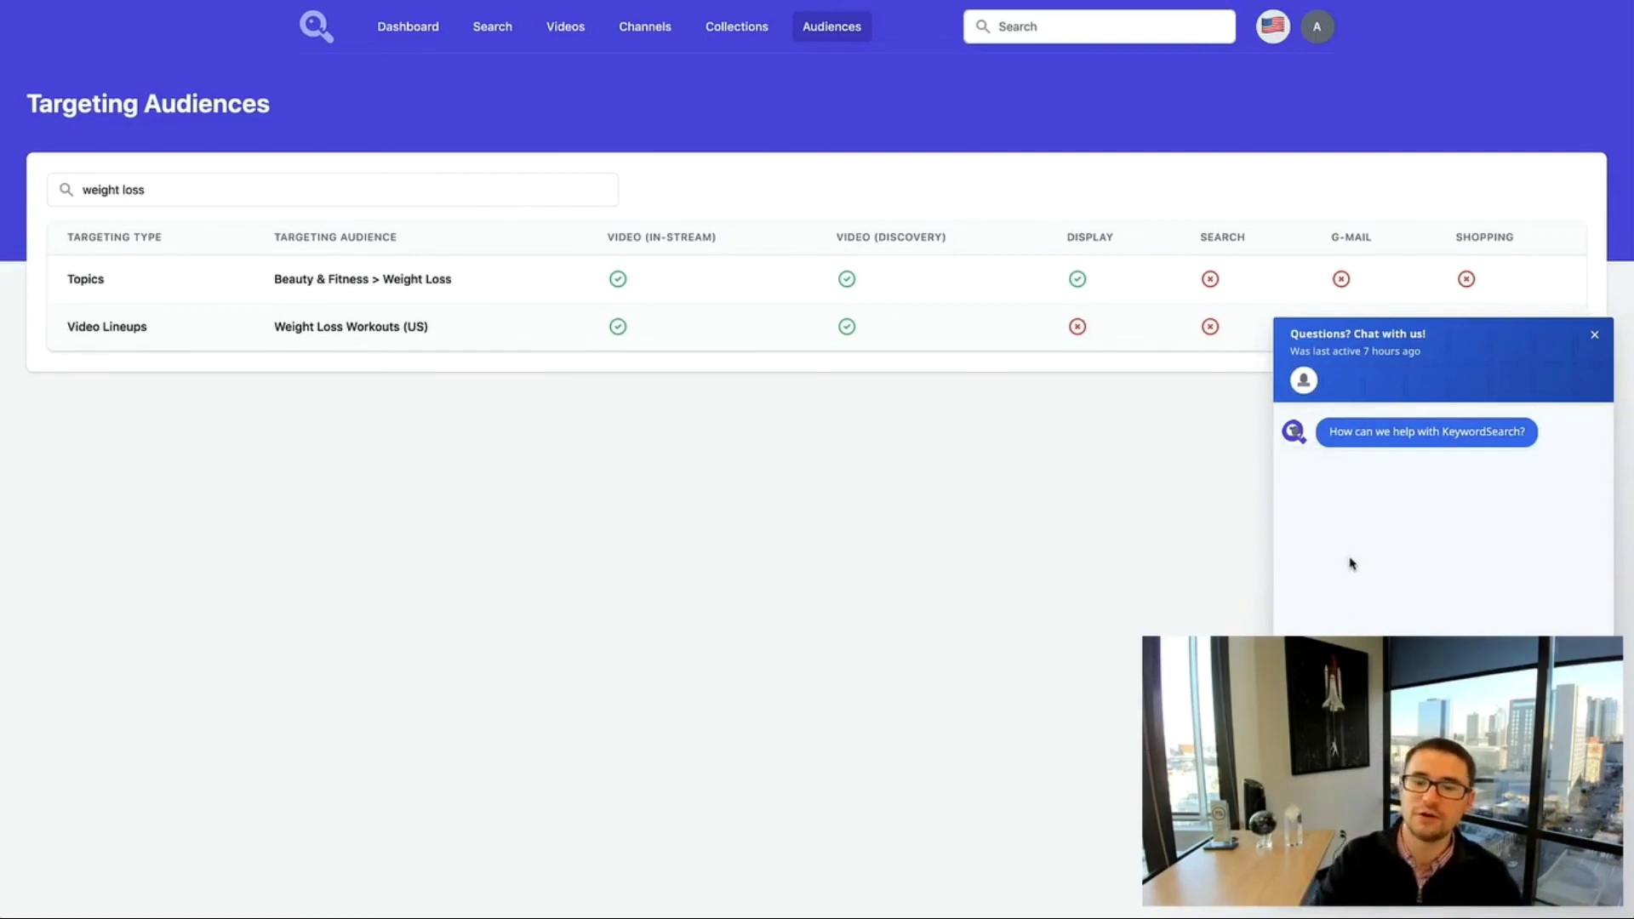
{"action": "left_click", "coordinate": [1593, 336]}
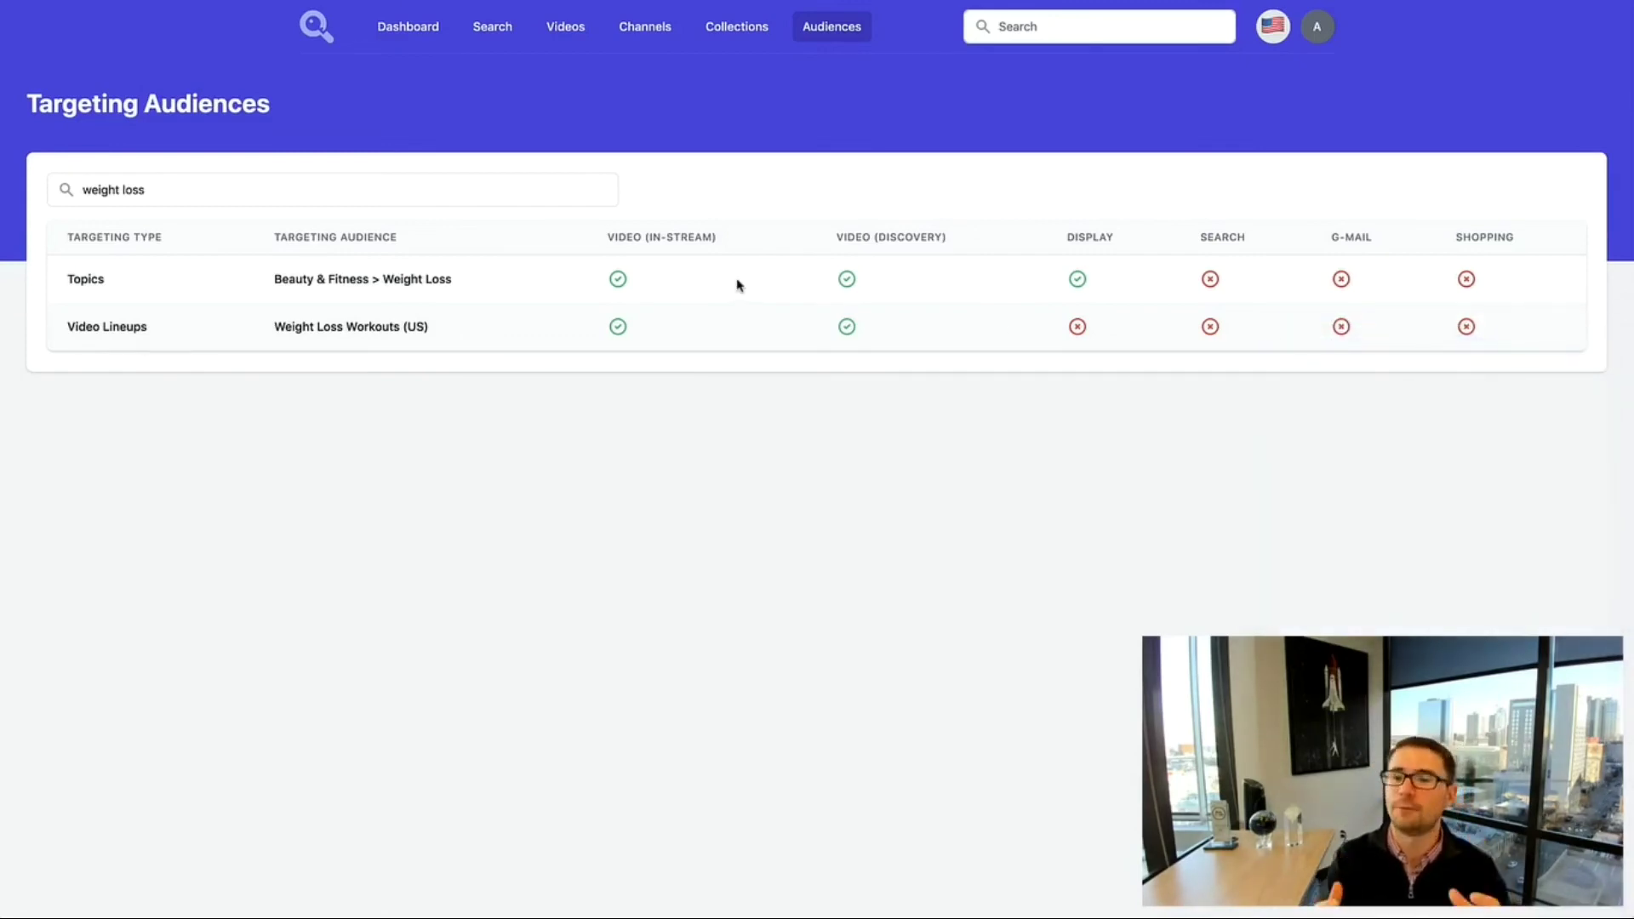
{"action": "left_click", "coordinate": [1271, 25]}
{"action": "left_click", "coordinate": [816, 524]}
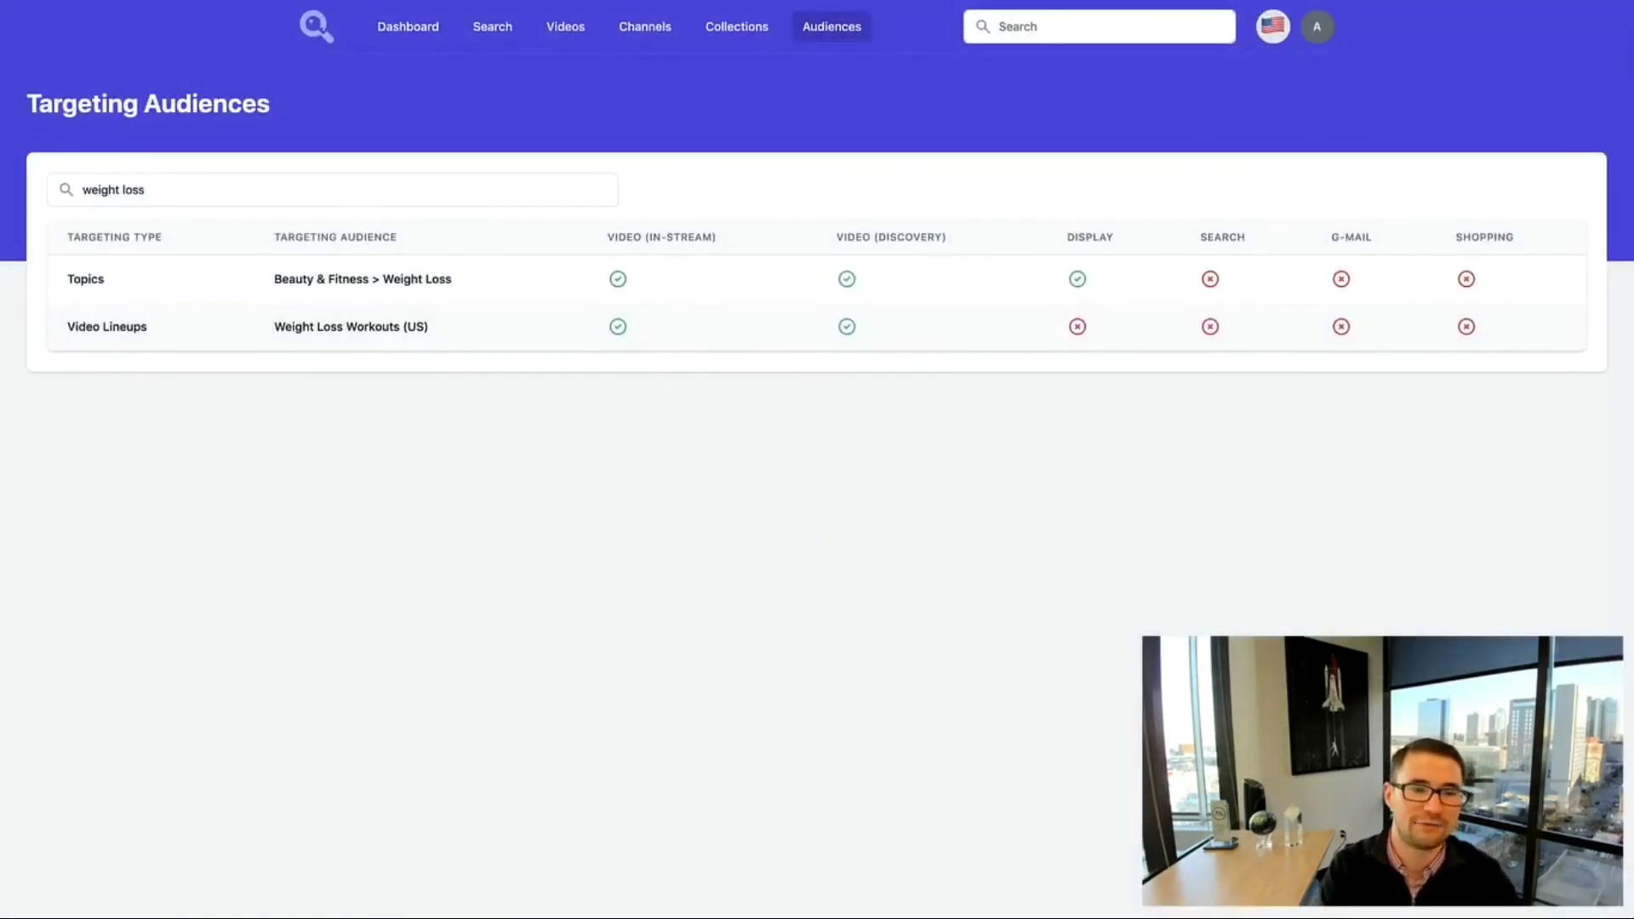
Open the keyword search page and dismiss the support chat window there
{"action": "left_click", "coordinate": [486, 30]}
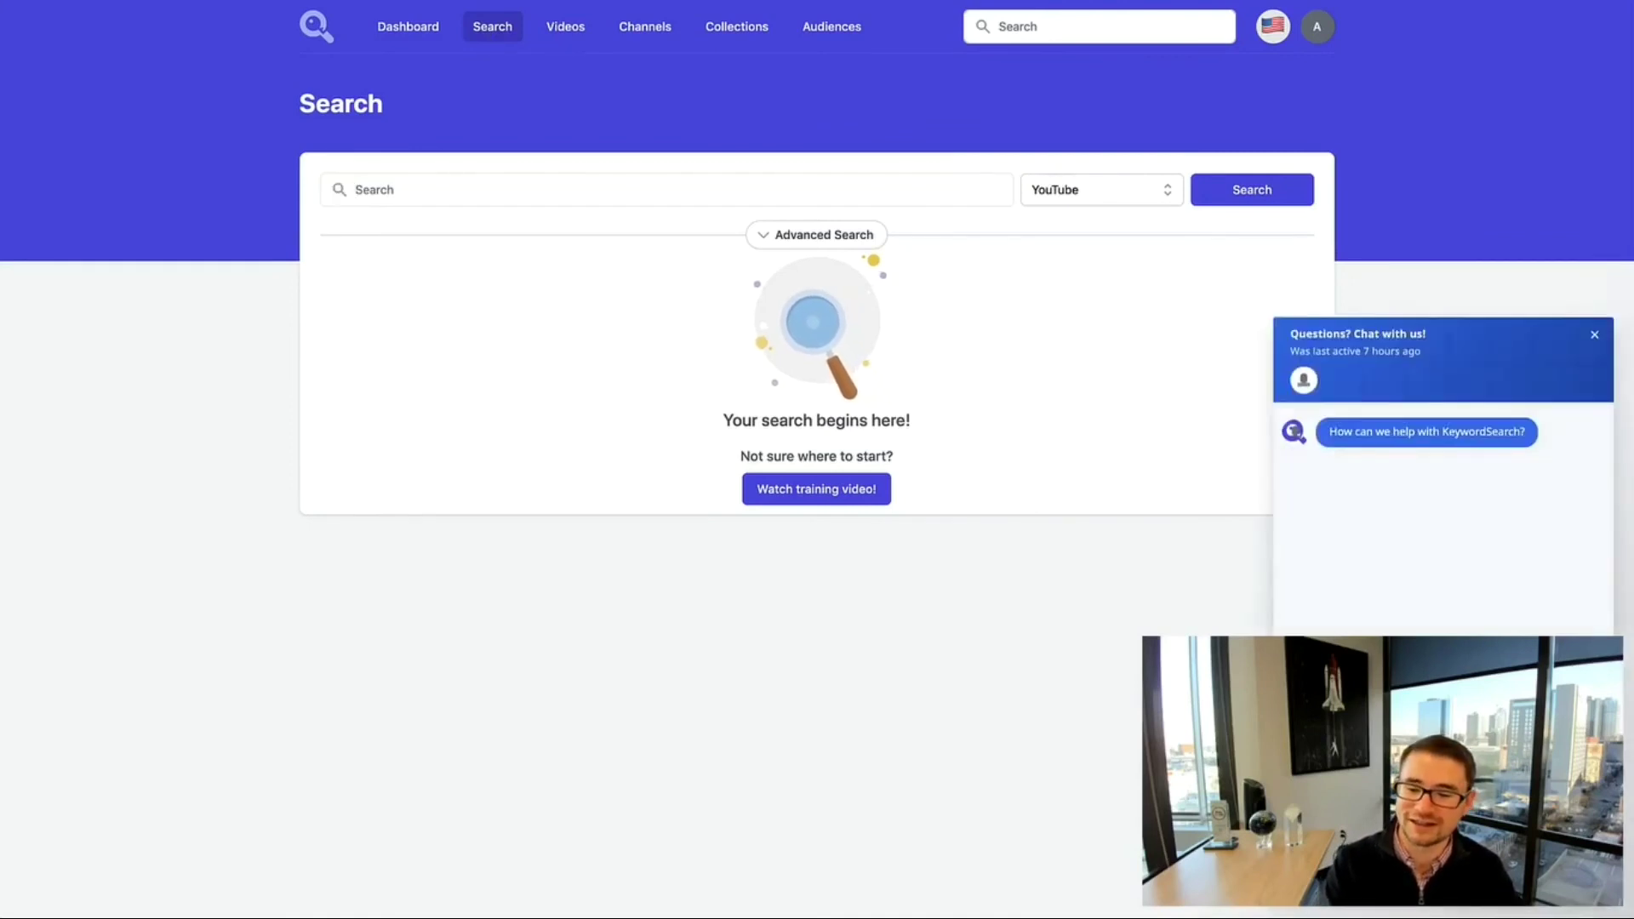
{"action": "left_click", "coordinate": [1595, 335]}
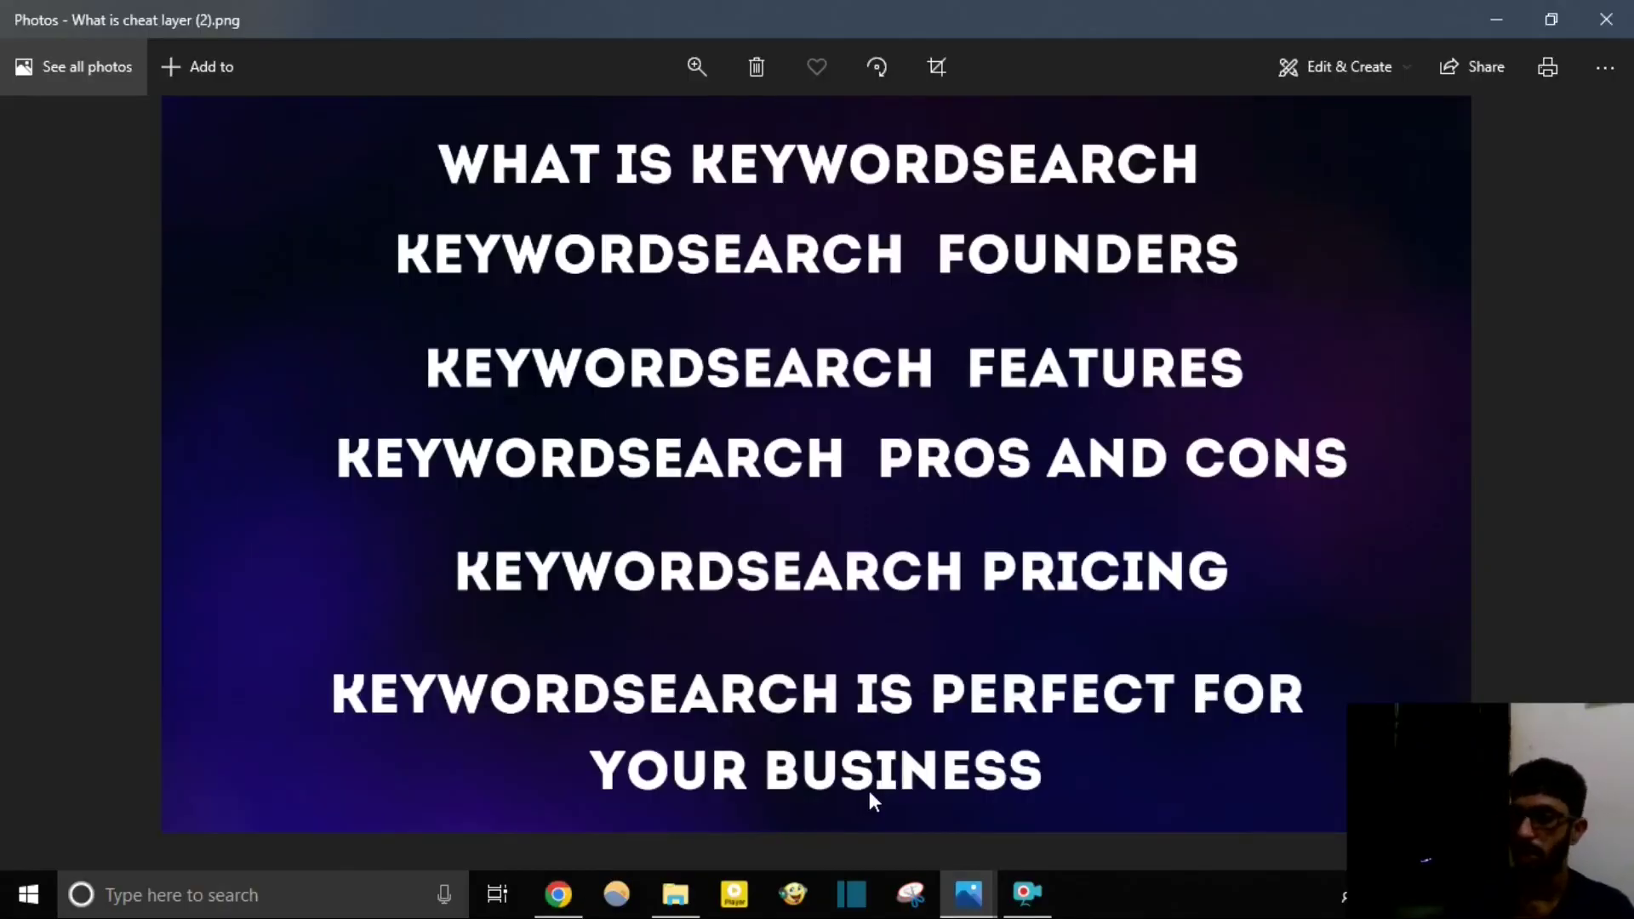
Switch from the image viewer to the KeywordSearch product page on AppSumo in the browser
{"action": "key", "text": "alt+Tab"}
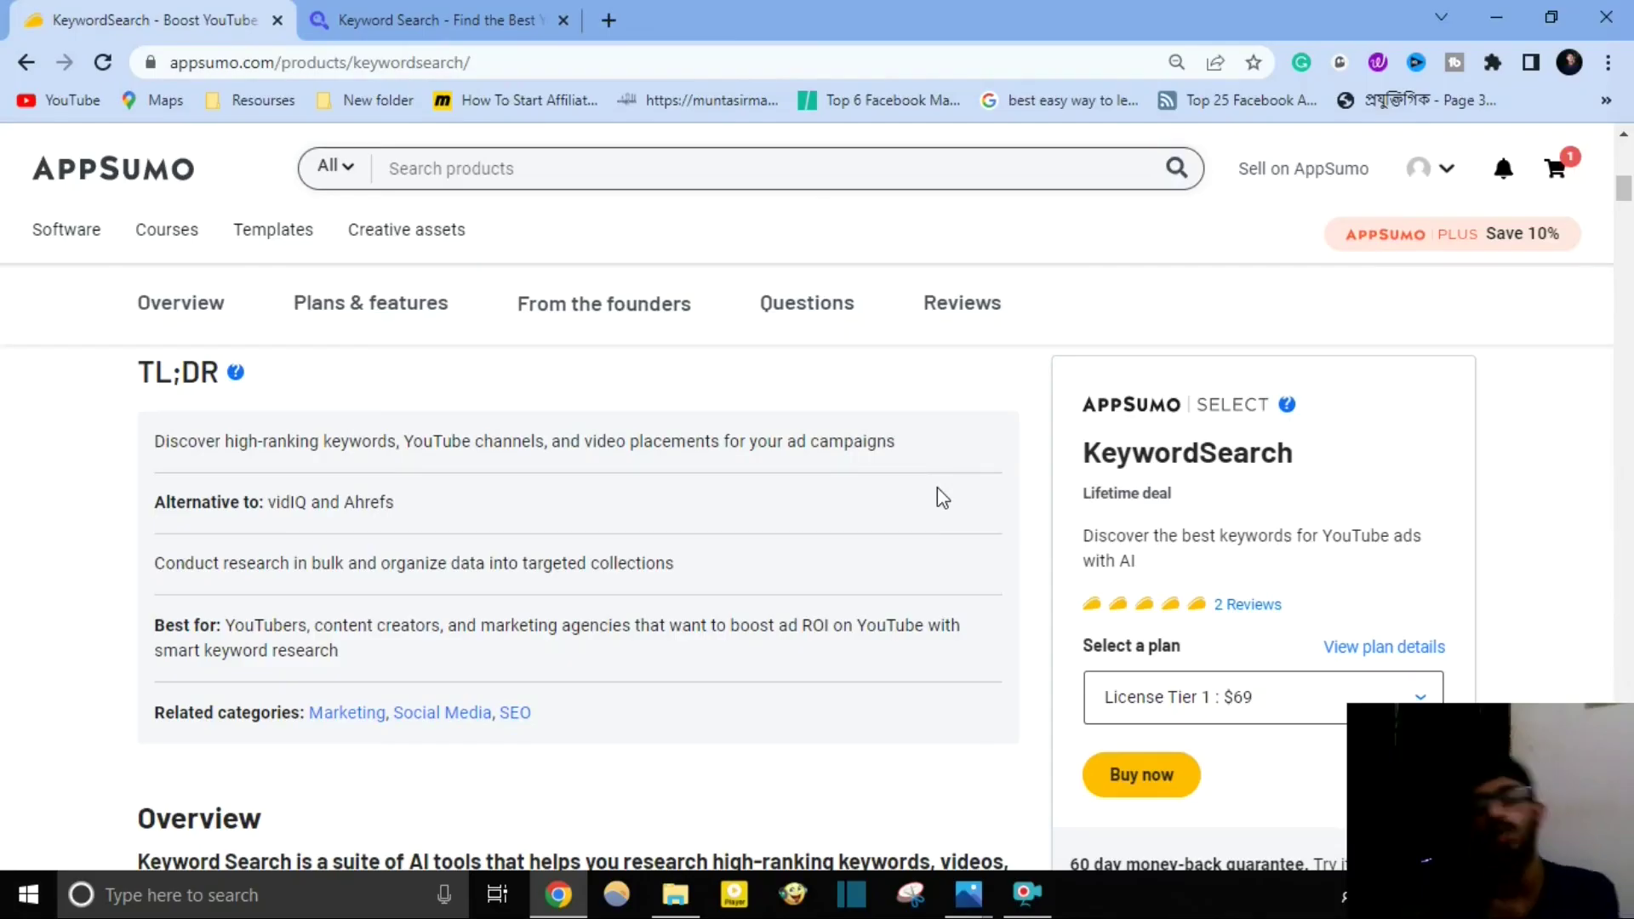